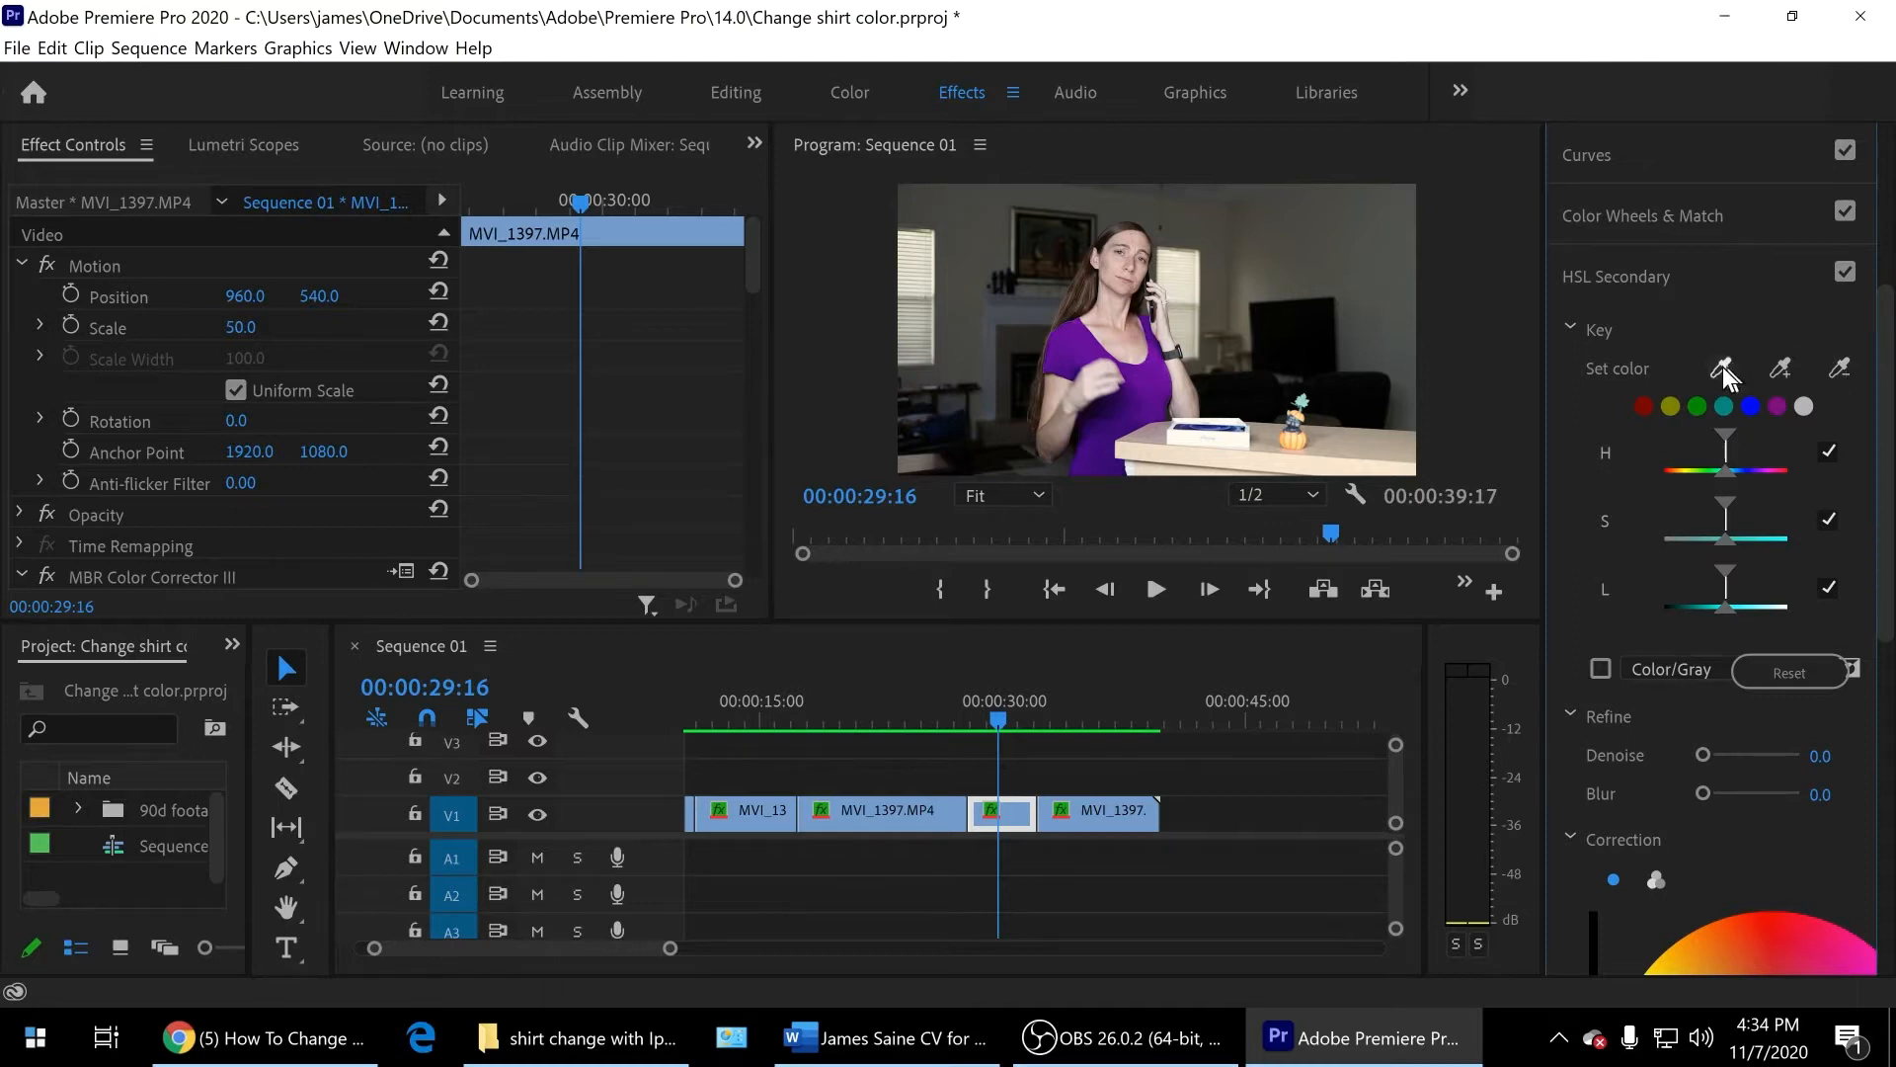
Step: Sample the purple shirt as the HSL Secondary key colour and turn on the Color/Gray mask preview
click(1723, 370)
click(1152, 377)
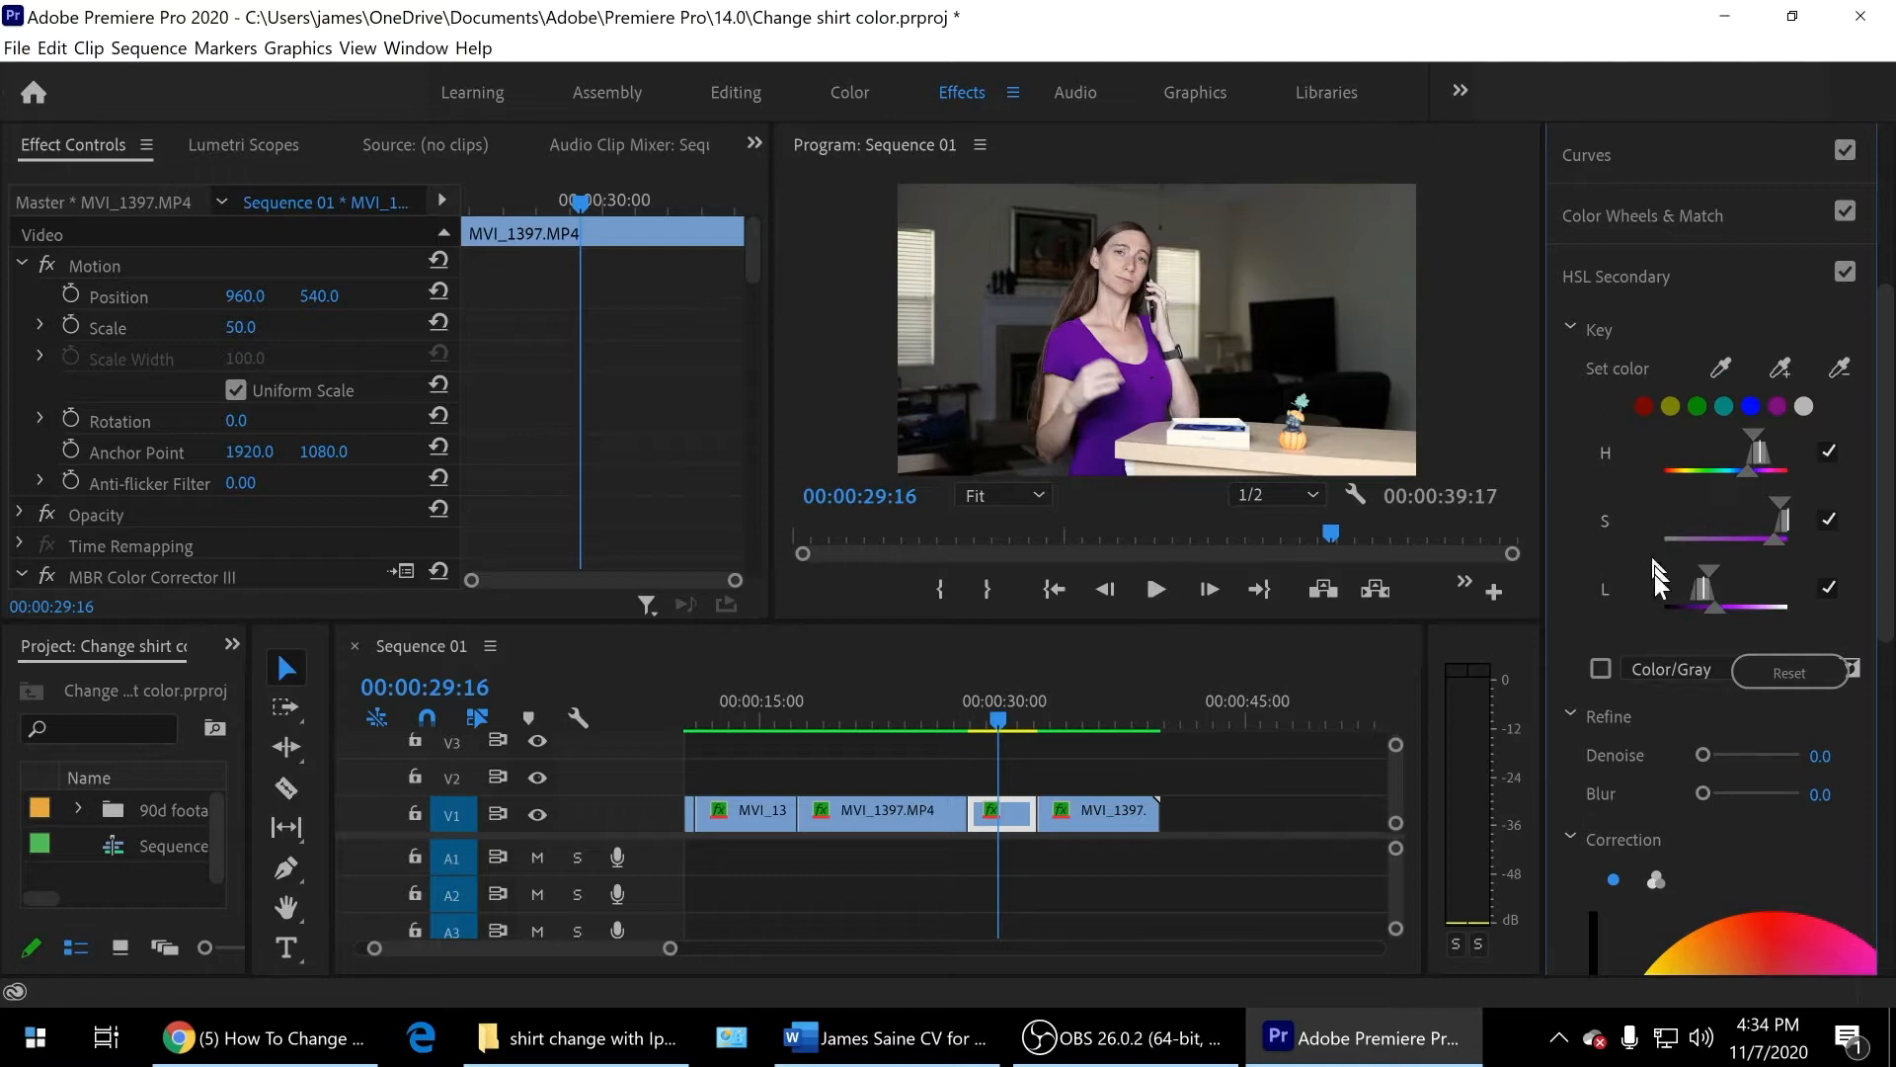
click(1601, 670)
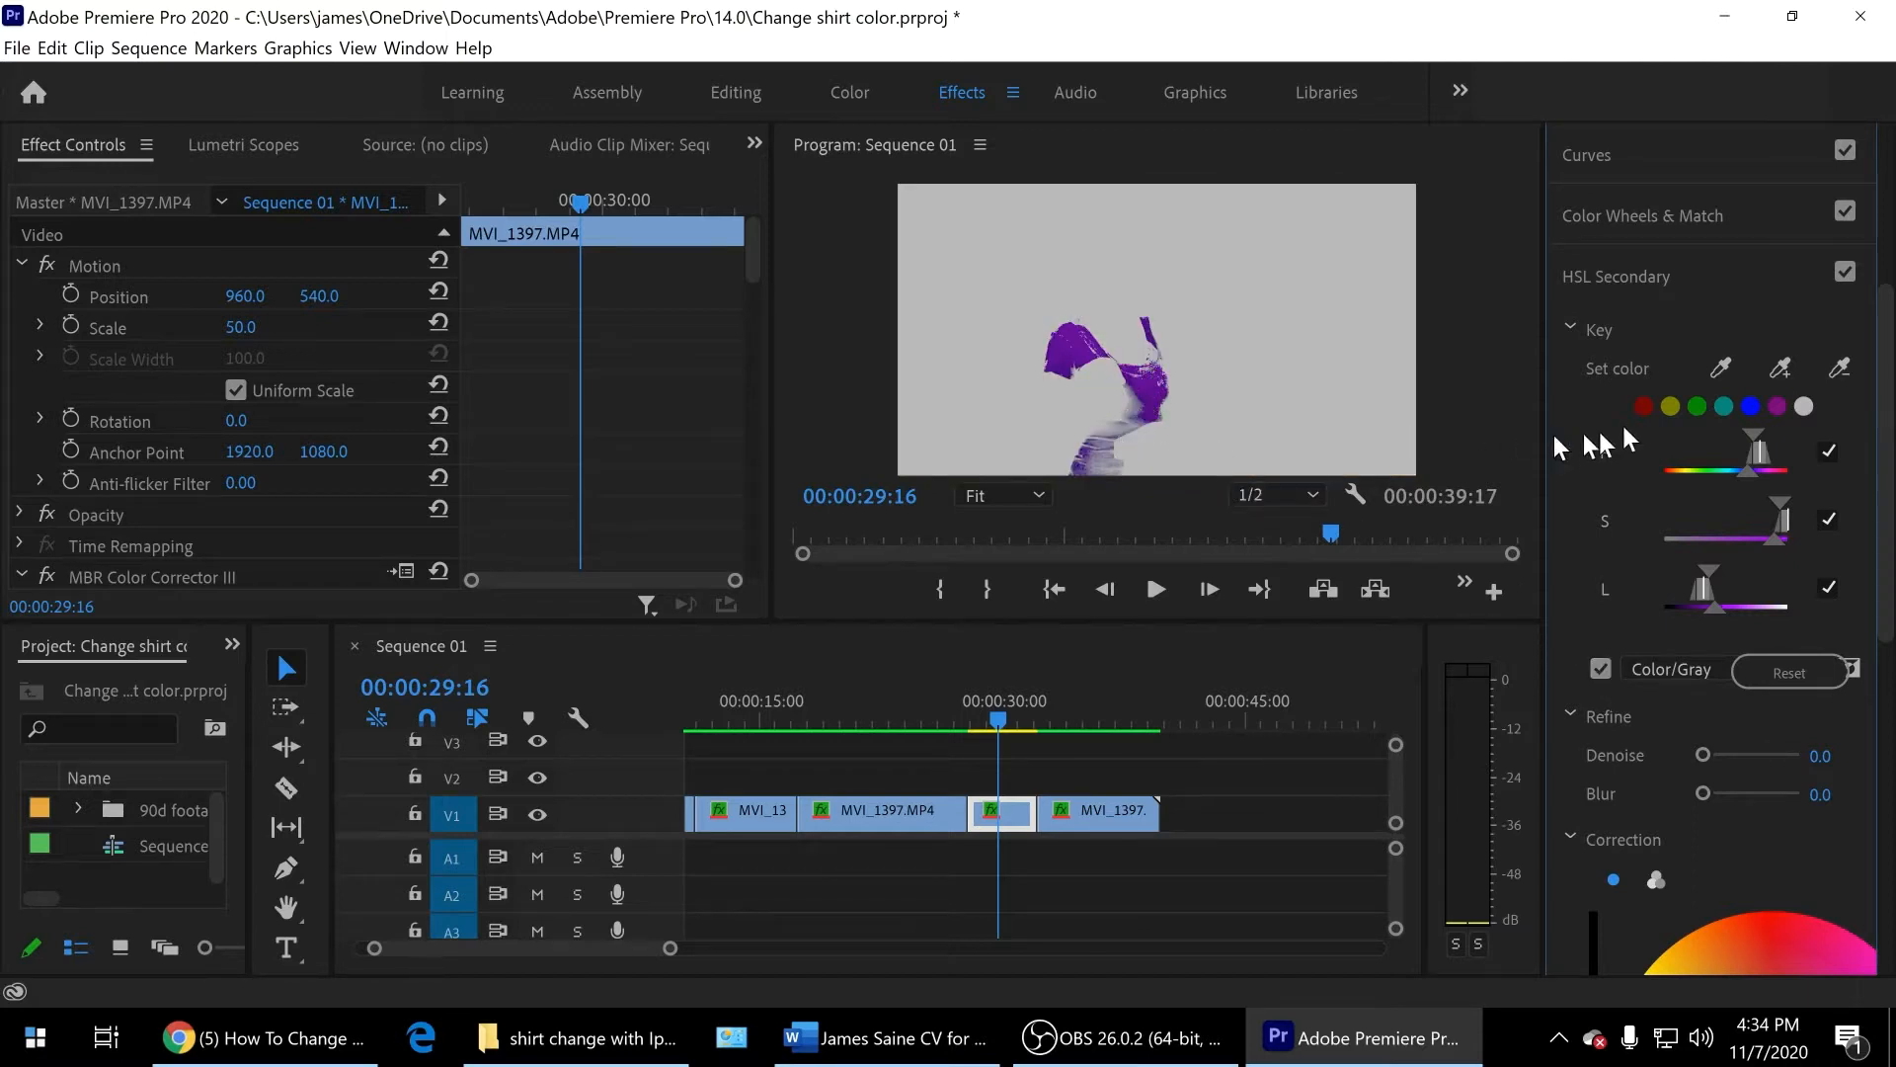
Step: Add the missed areas of the shirt to the colour key, and turn off the Color/Gray mask preview
click(1781, 369)
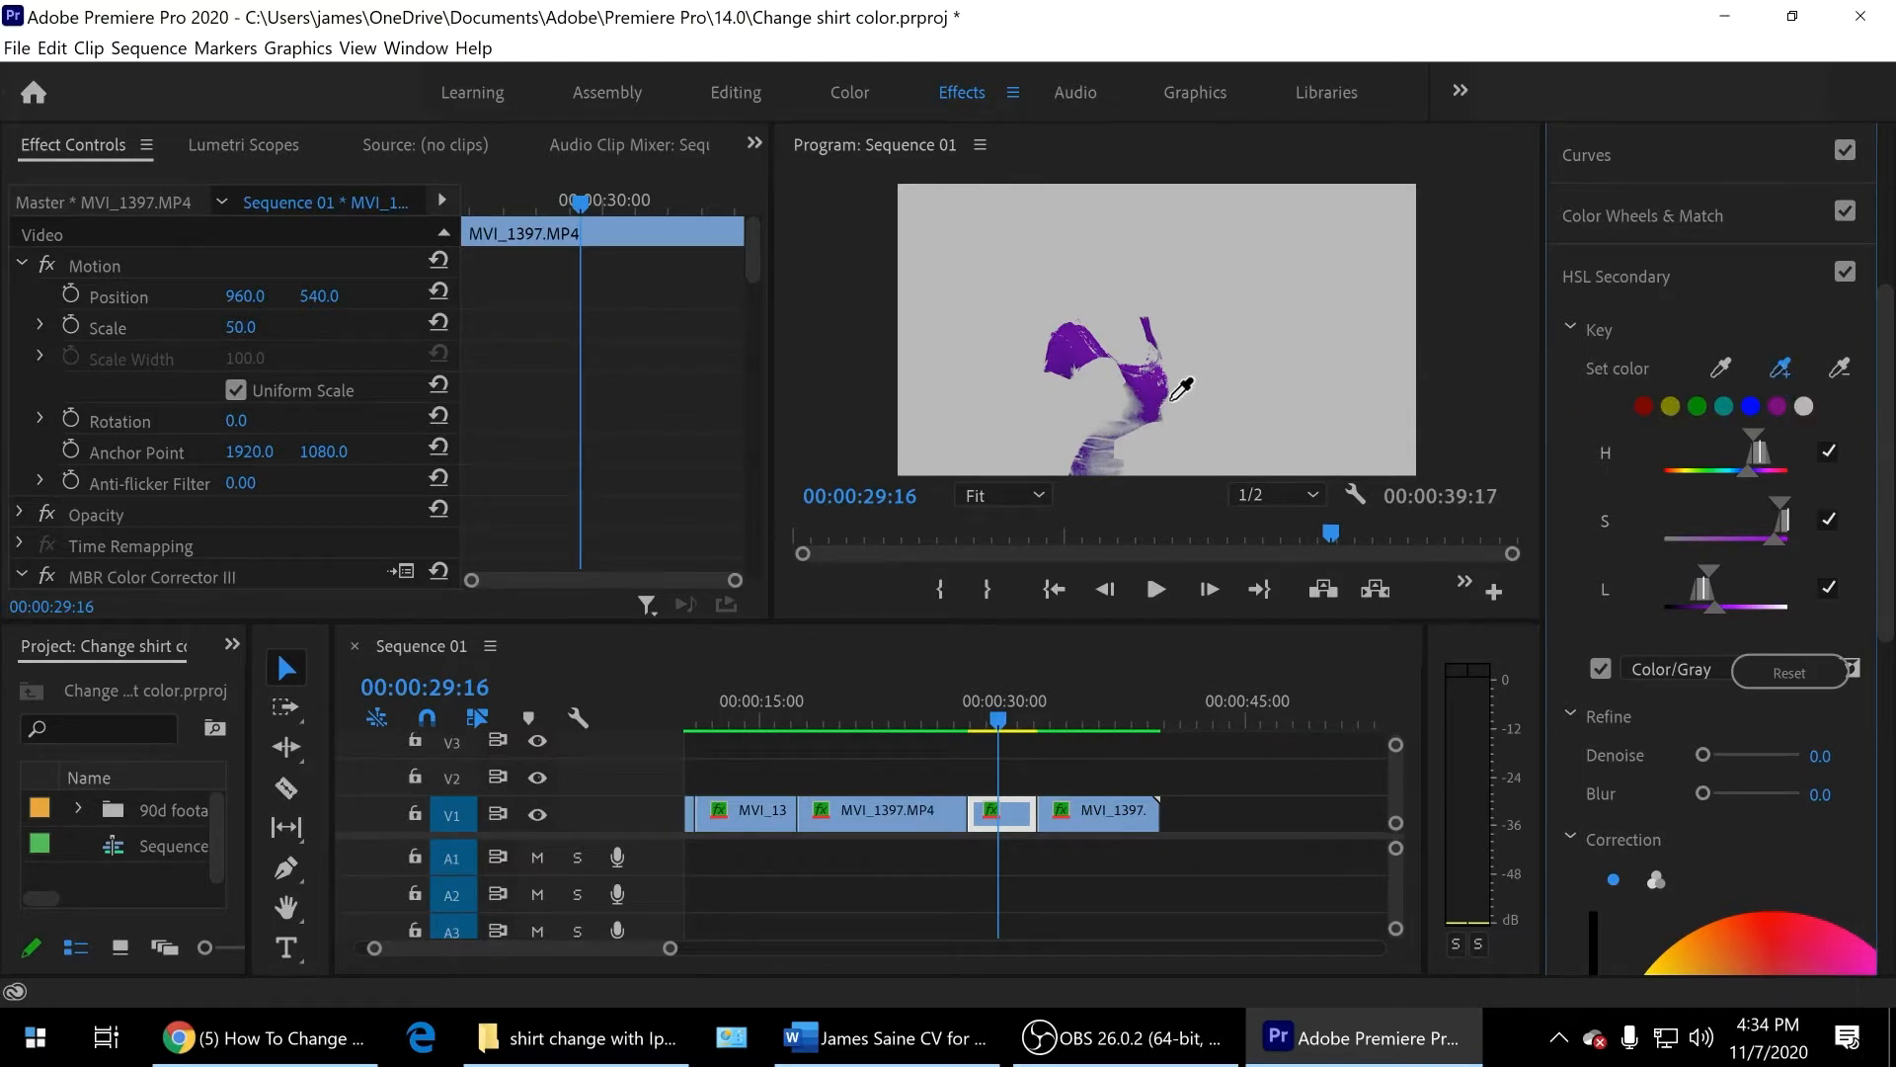
click(1099, 470)
click(1781, 369)
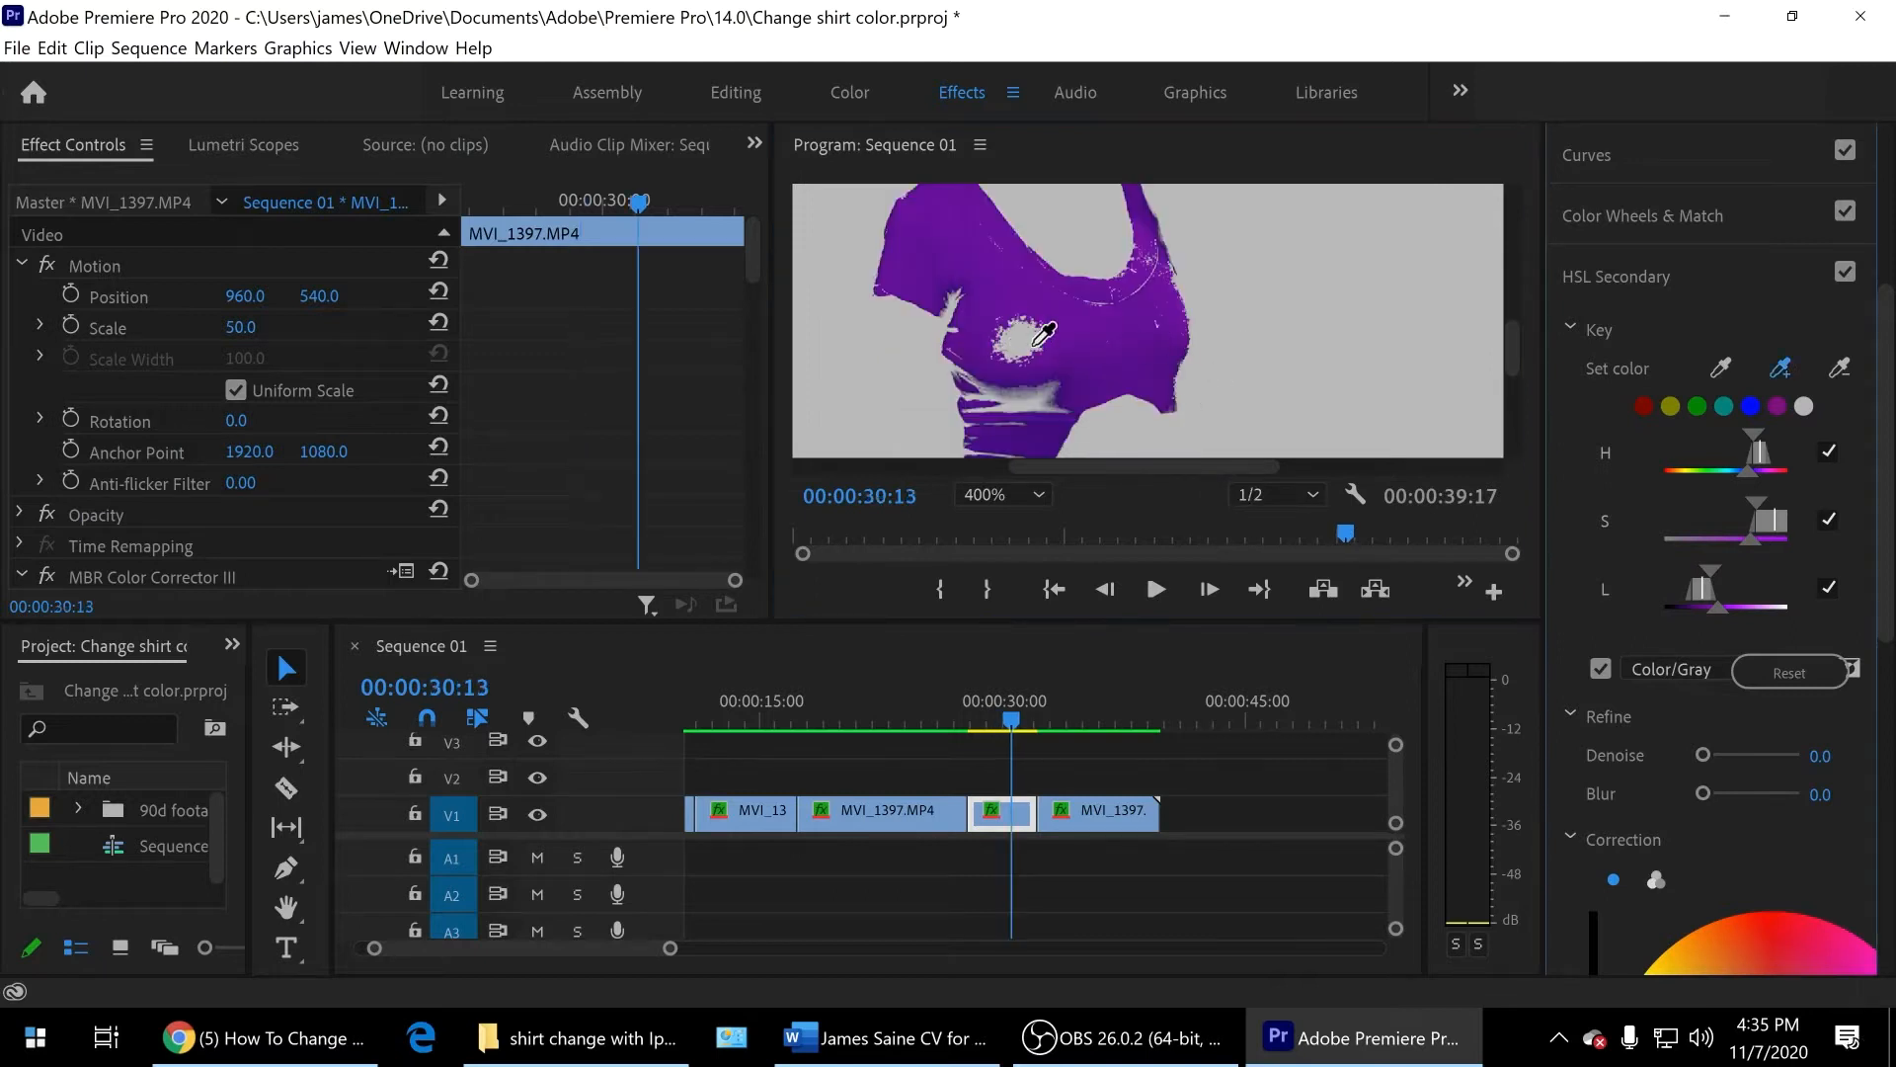
click(1035, 343)
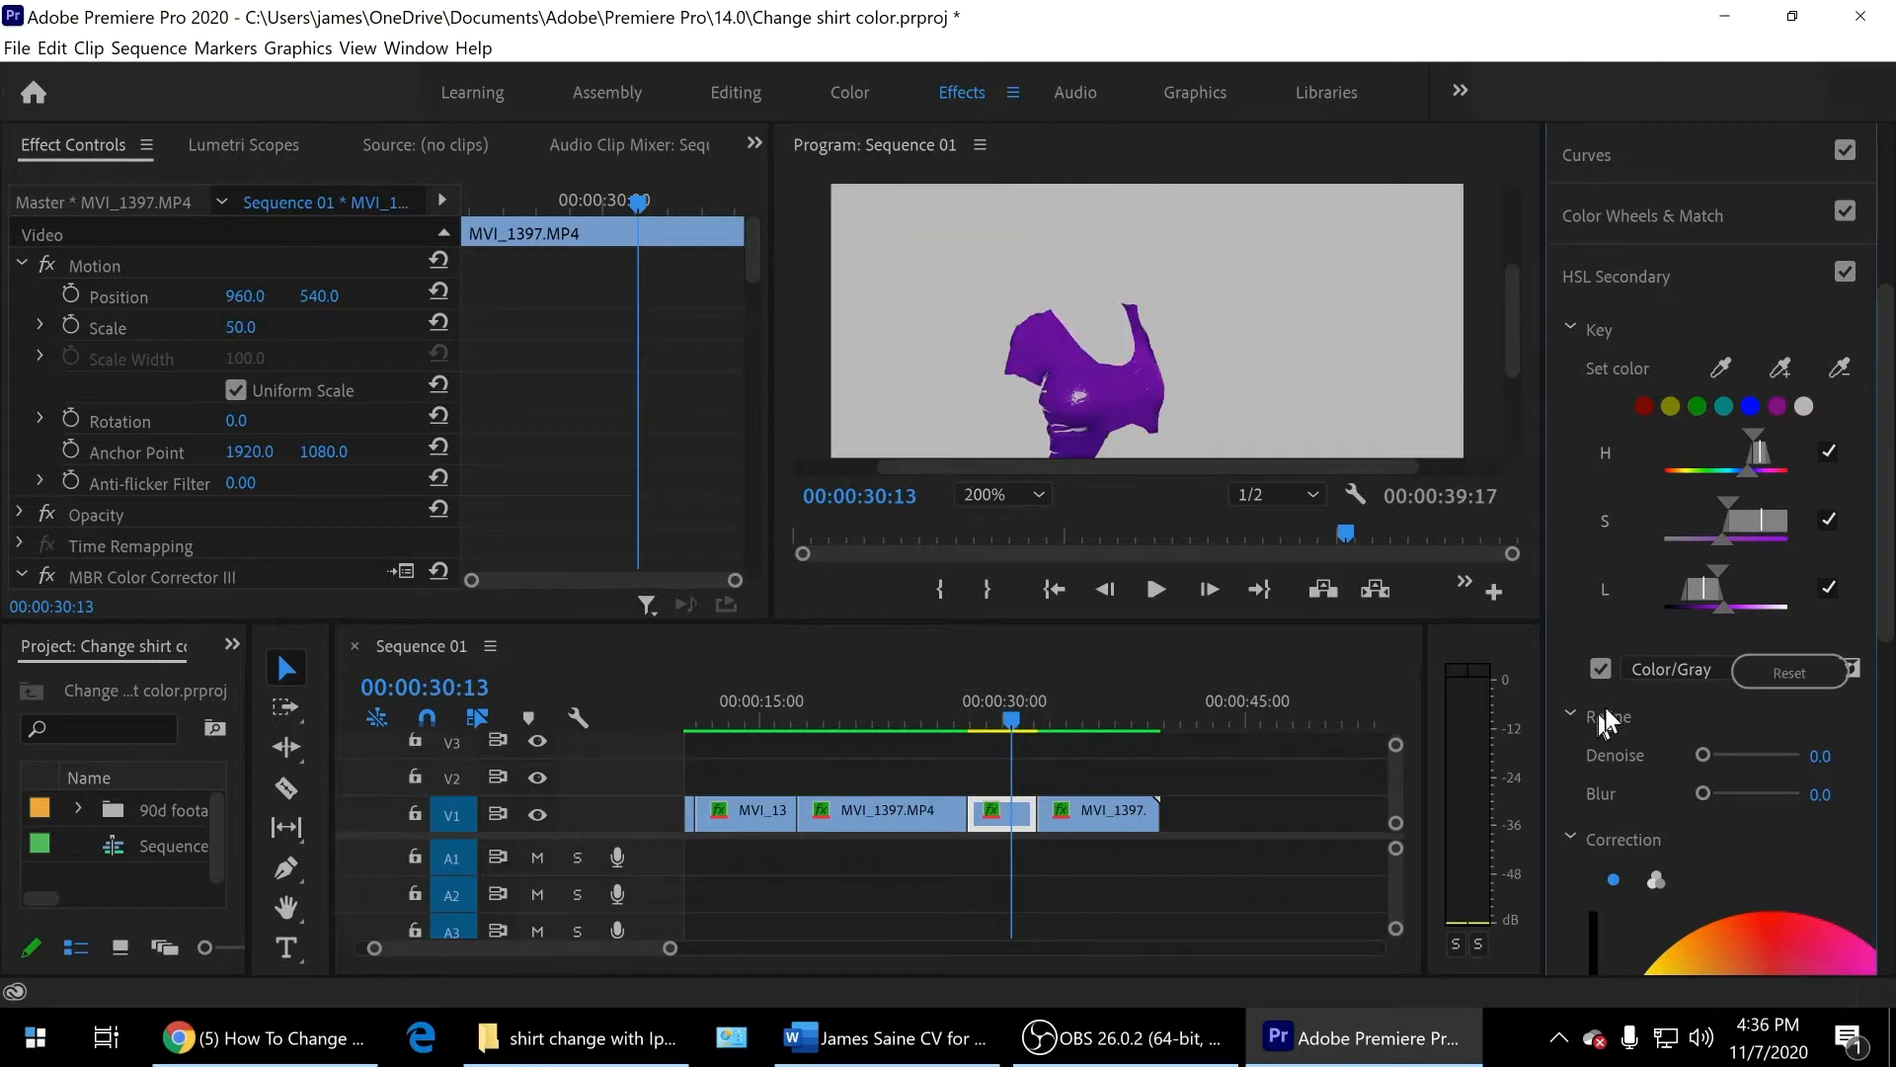
click(1601, 669)
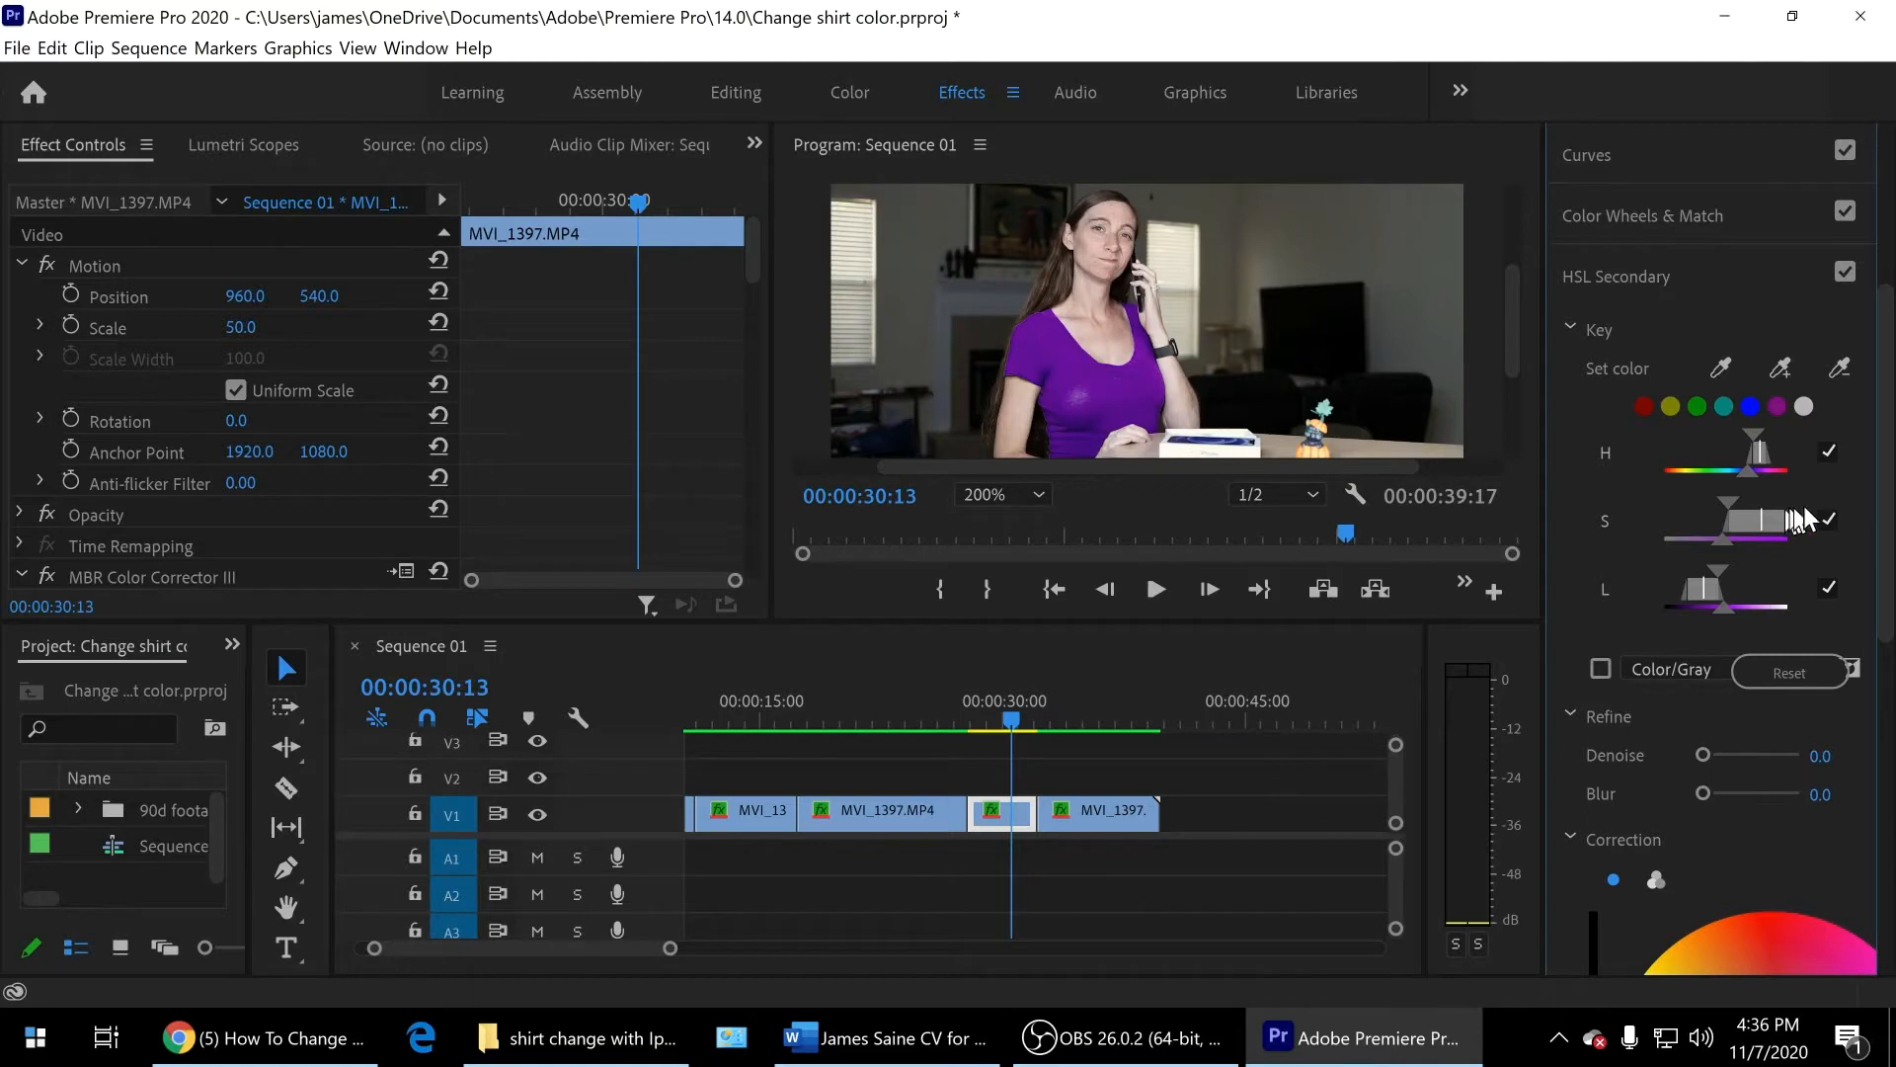
Step: Shift the keyed shirt's correction colour on the single wheel from neutral to pinkish magenta
drag(1880, 543, 1882, 716)
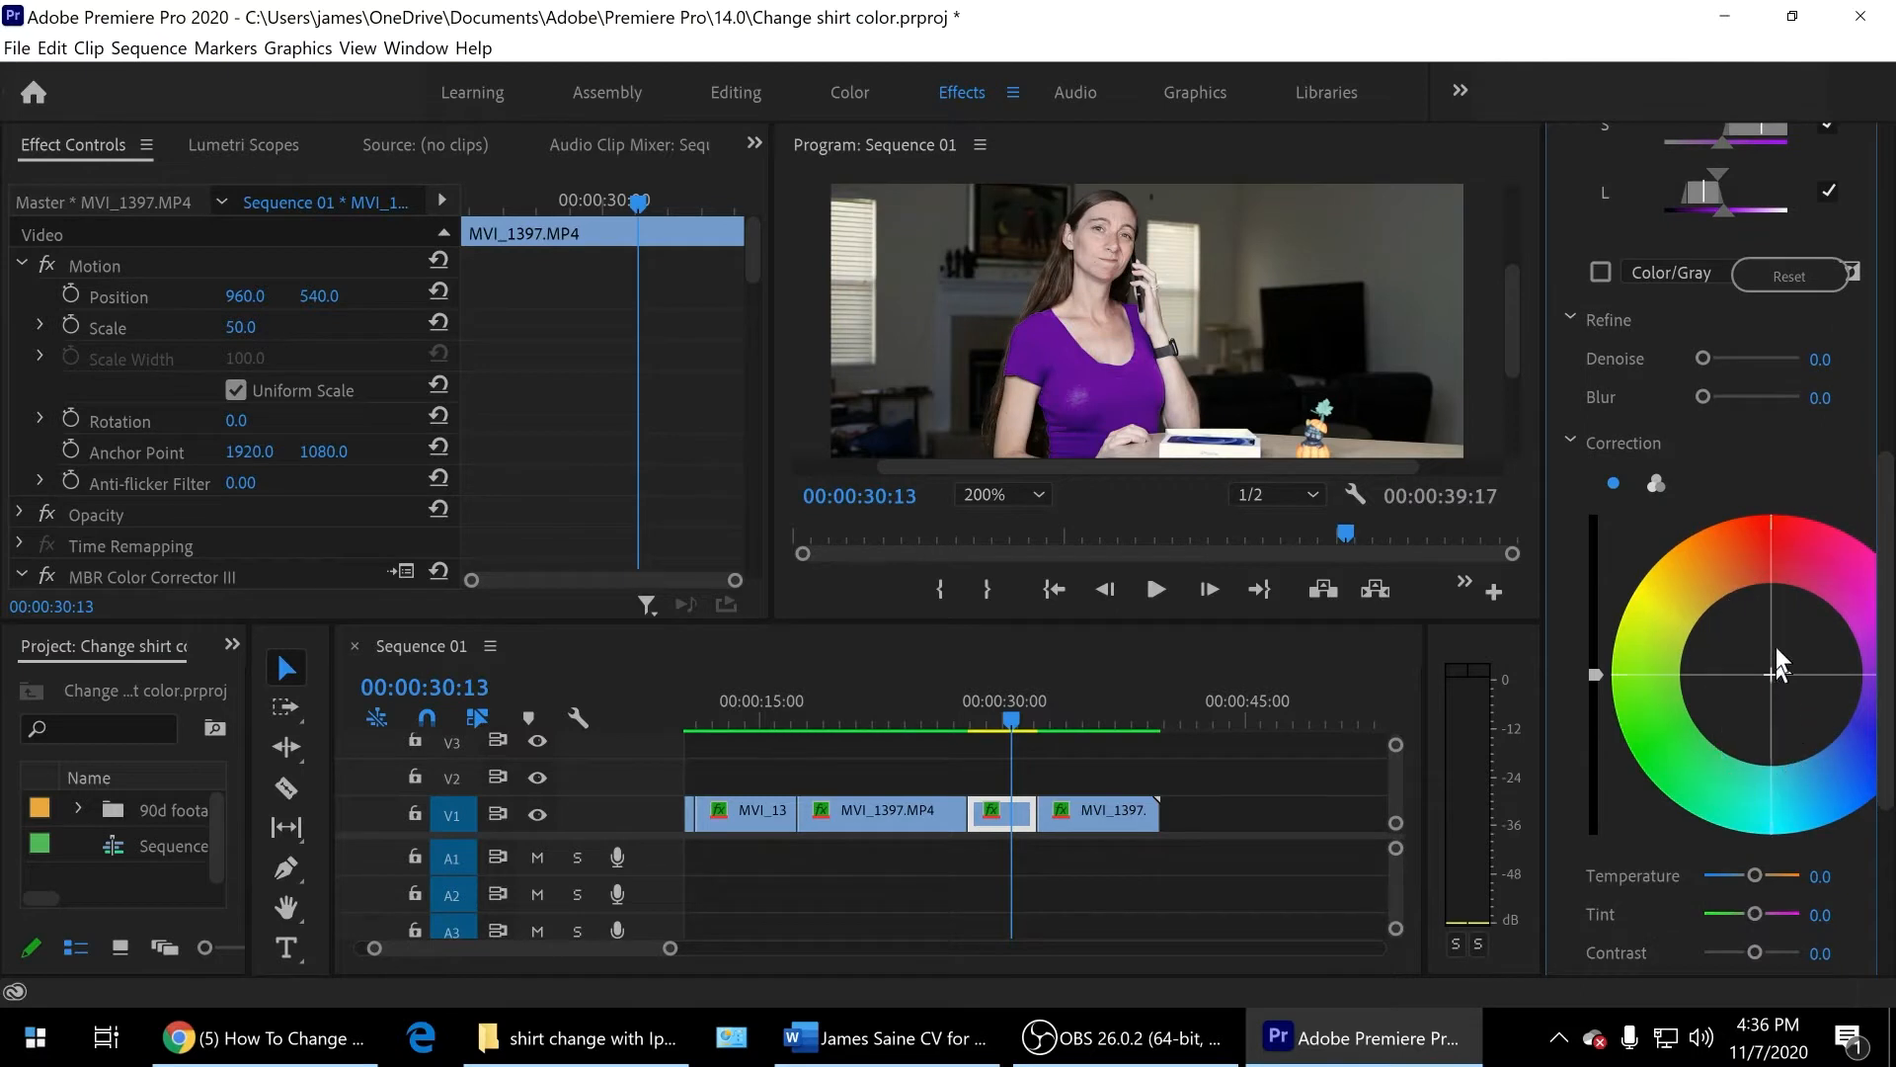
click(1790, 536)
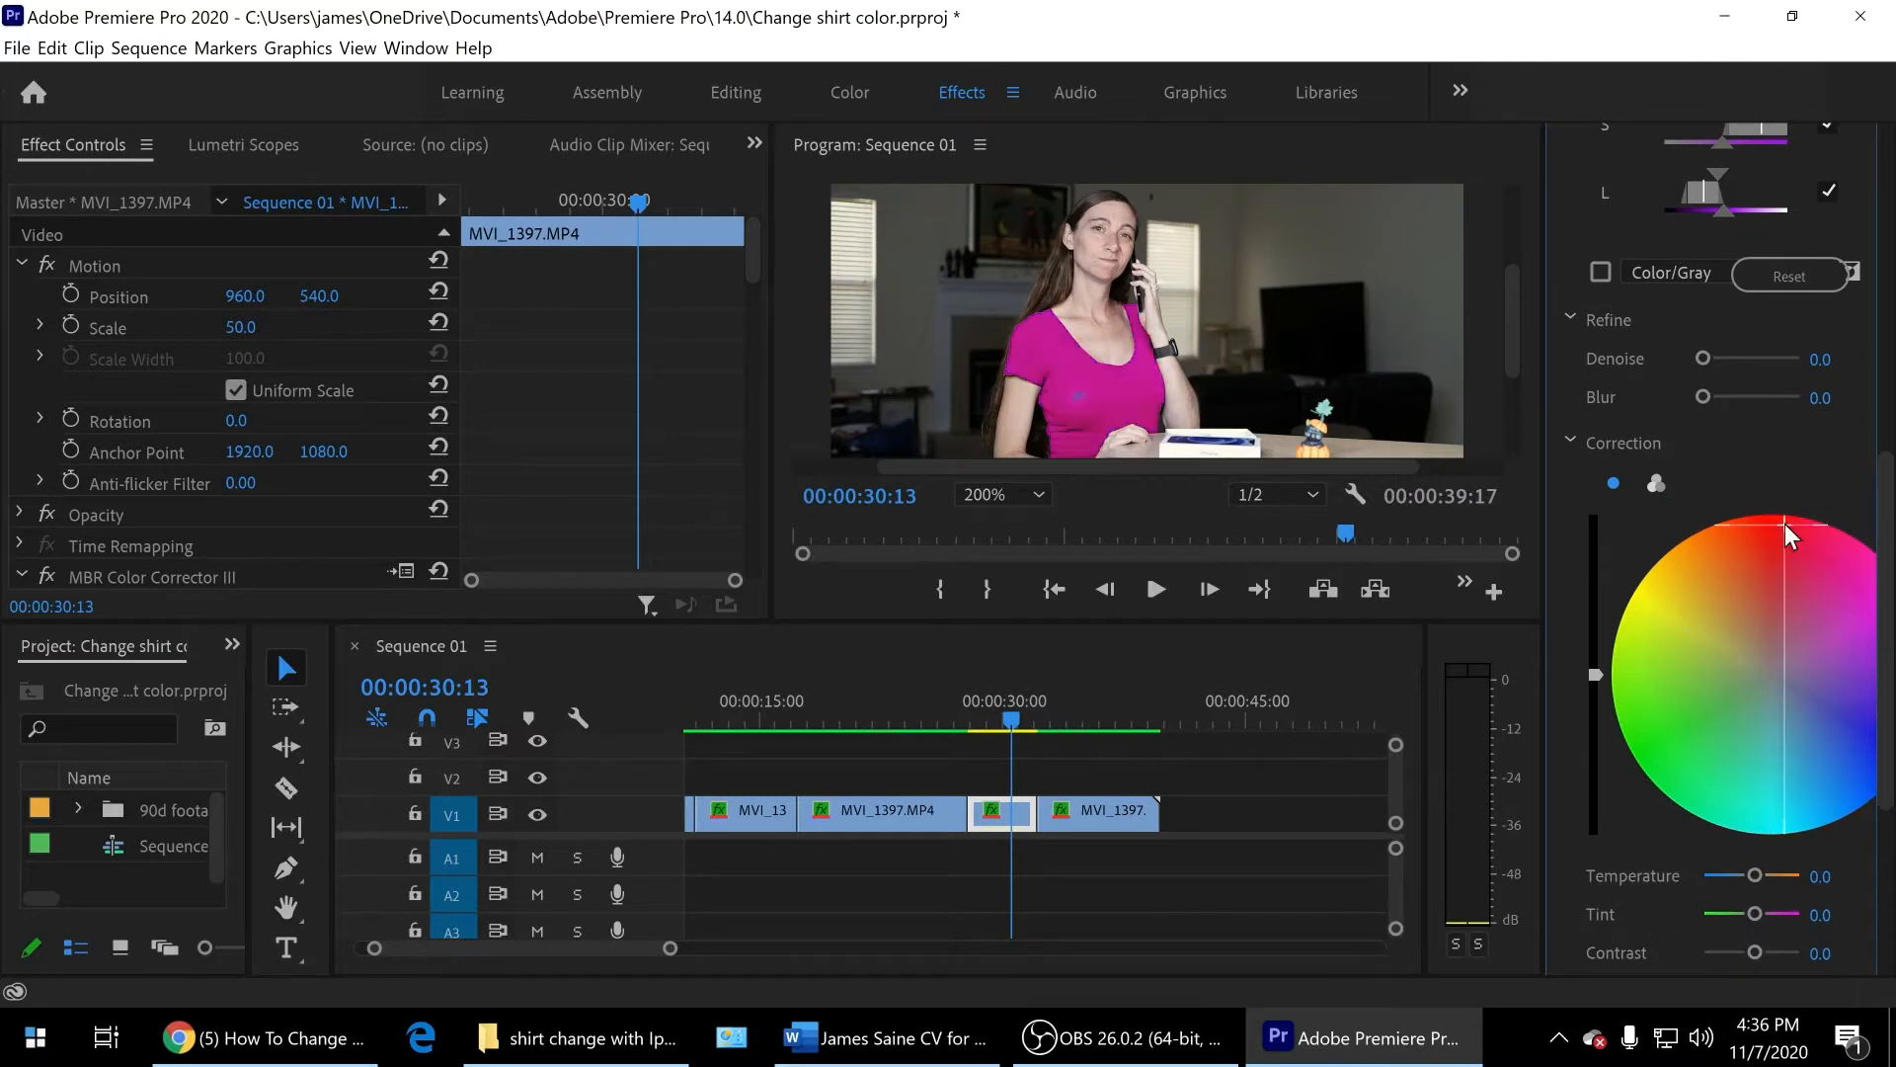
click(1826, 553)
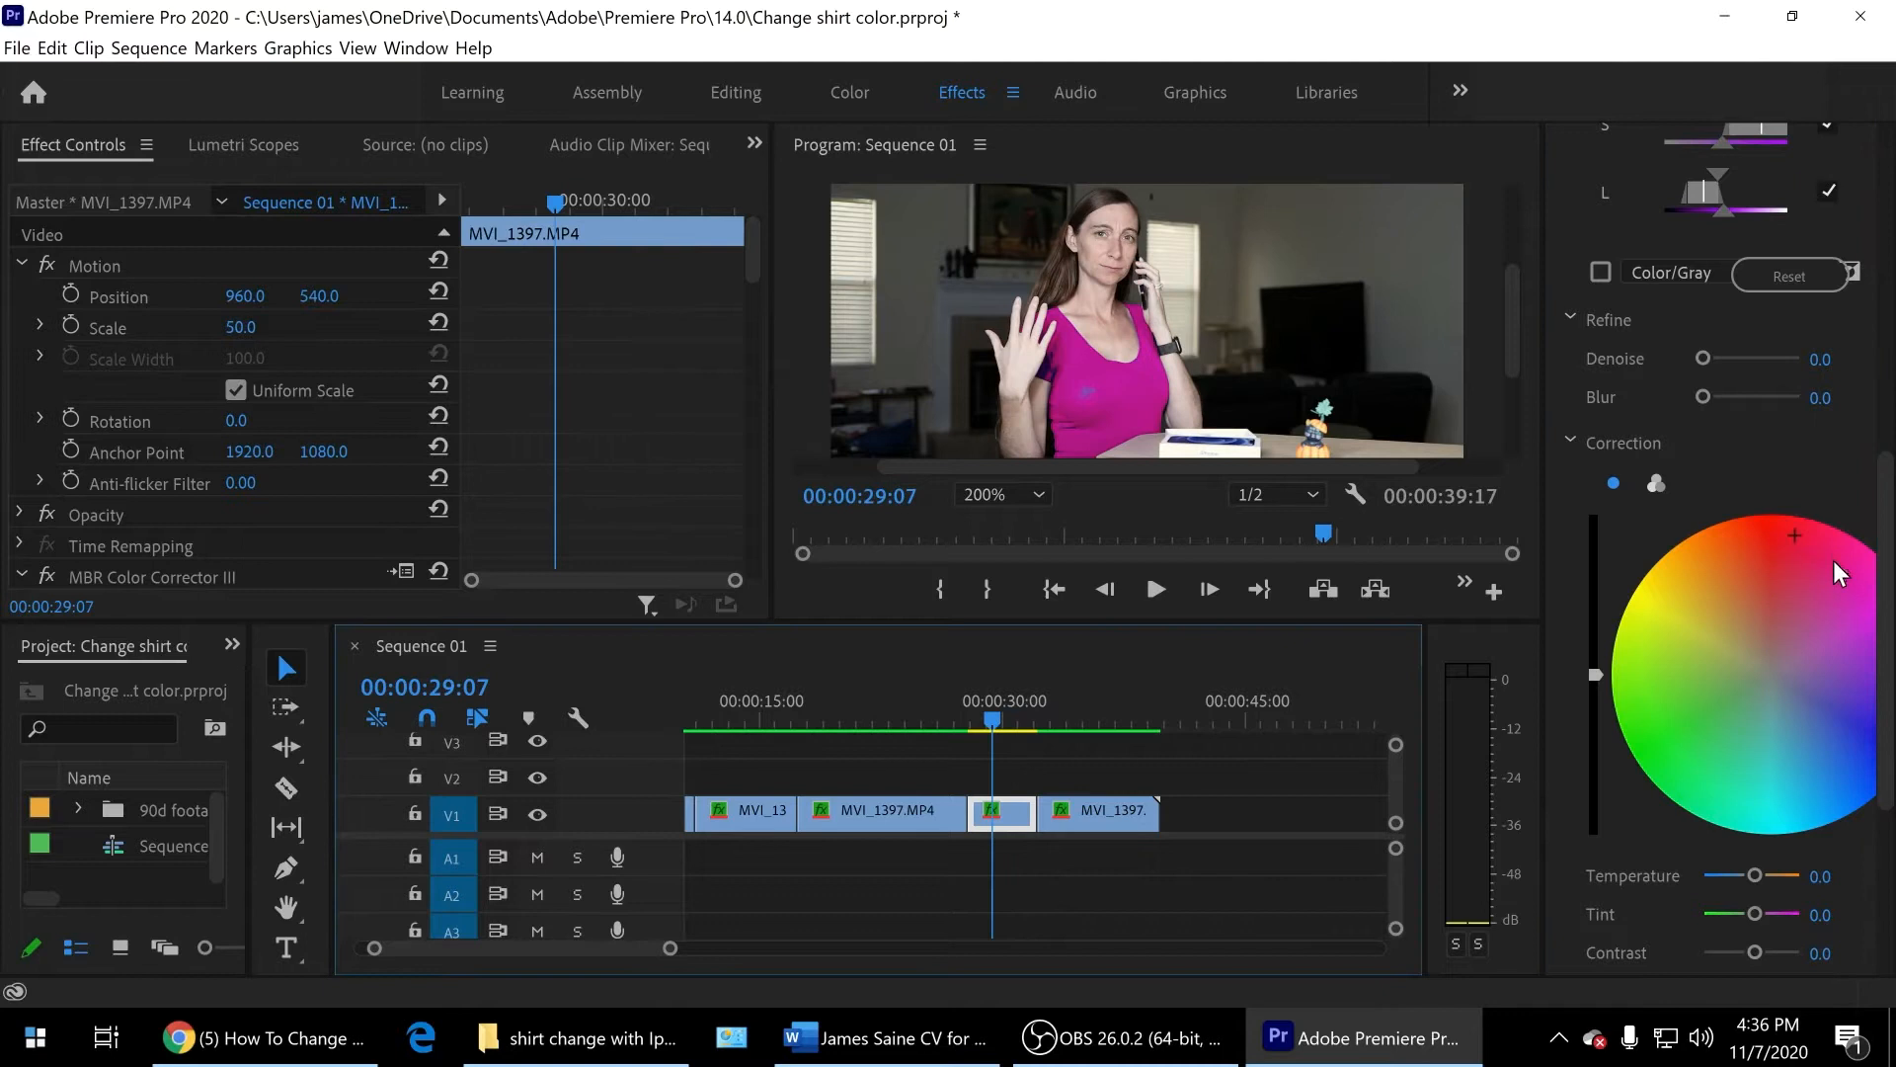
click(1835, 563)
drag(1834, 573, 1849, 593)
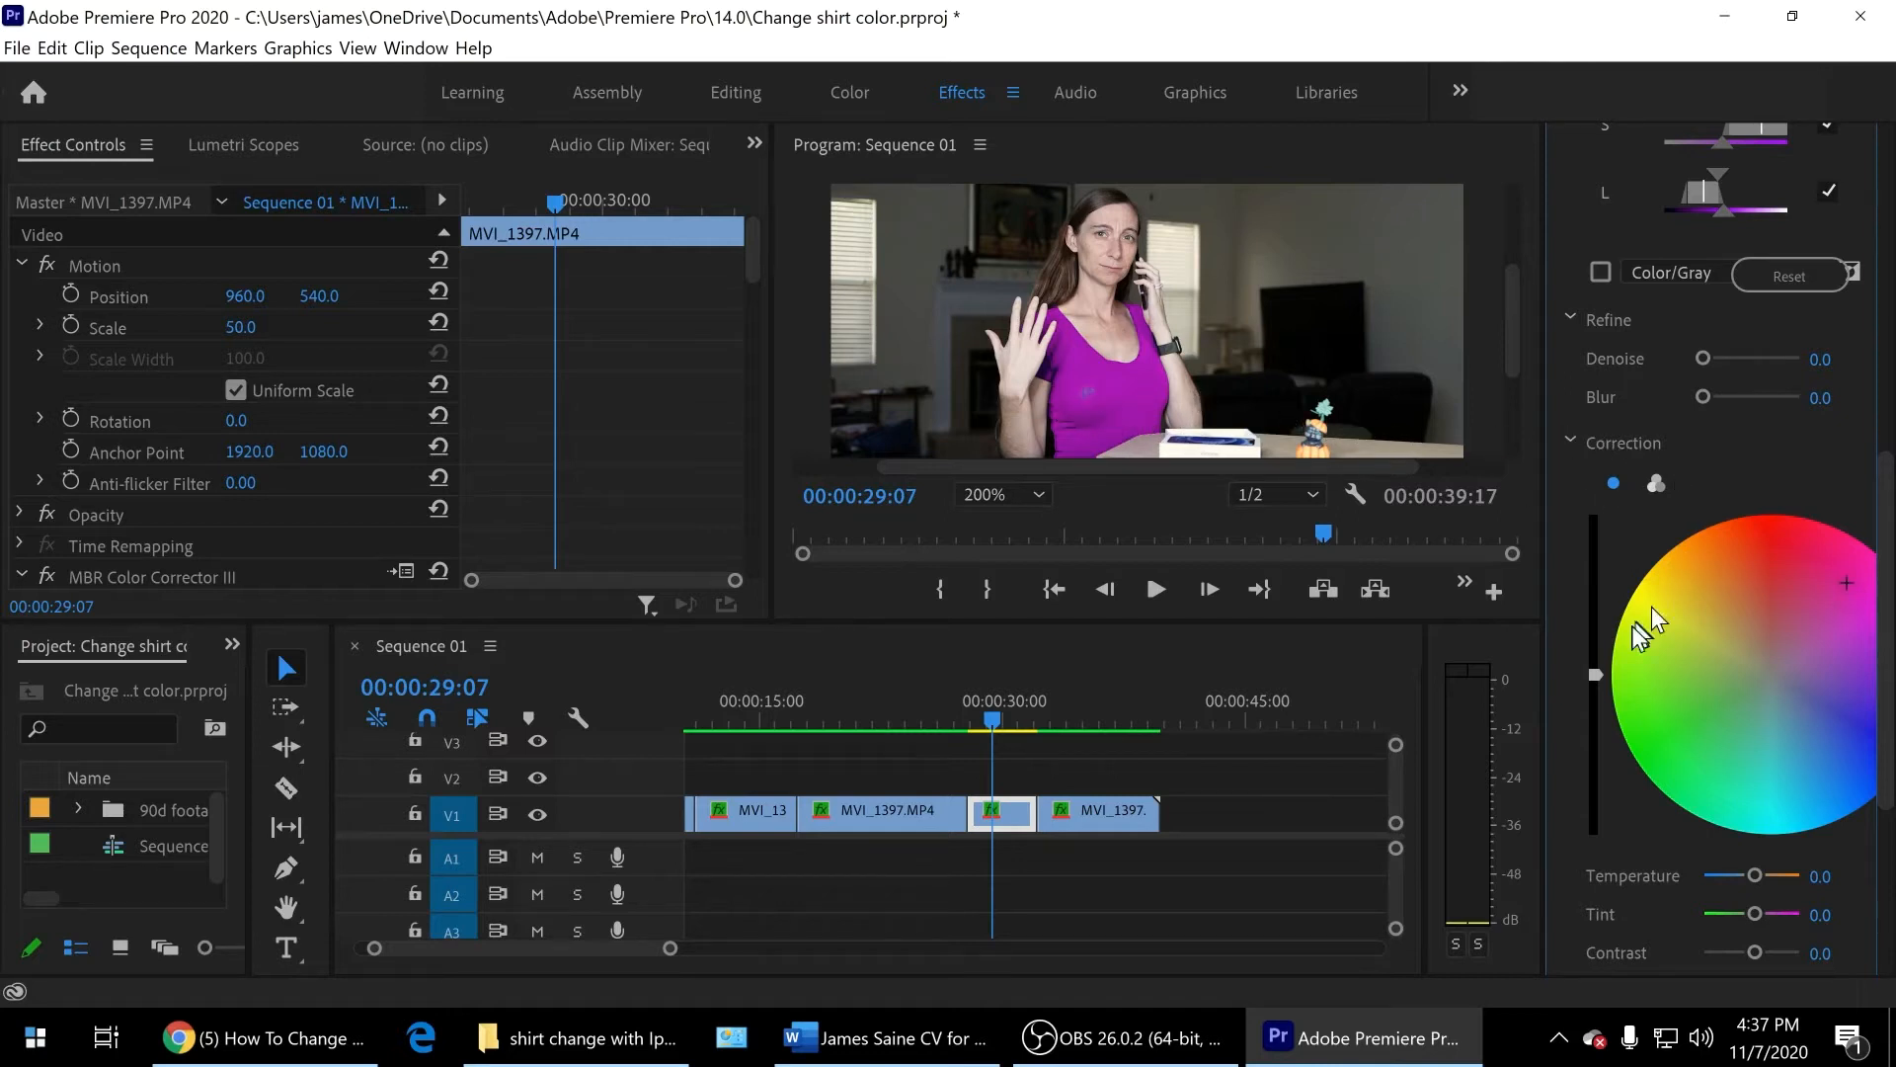
Step: Switch the correction to three-way colour wheels and raise the midtones moderately to brighten the magenta shirt
click(1658, 484)
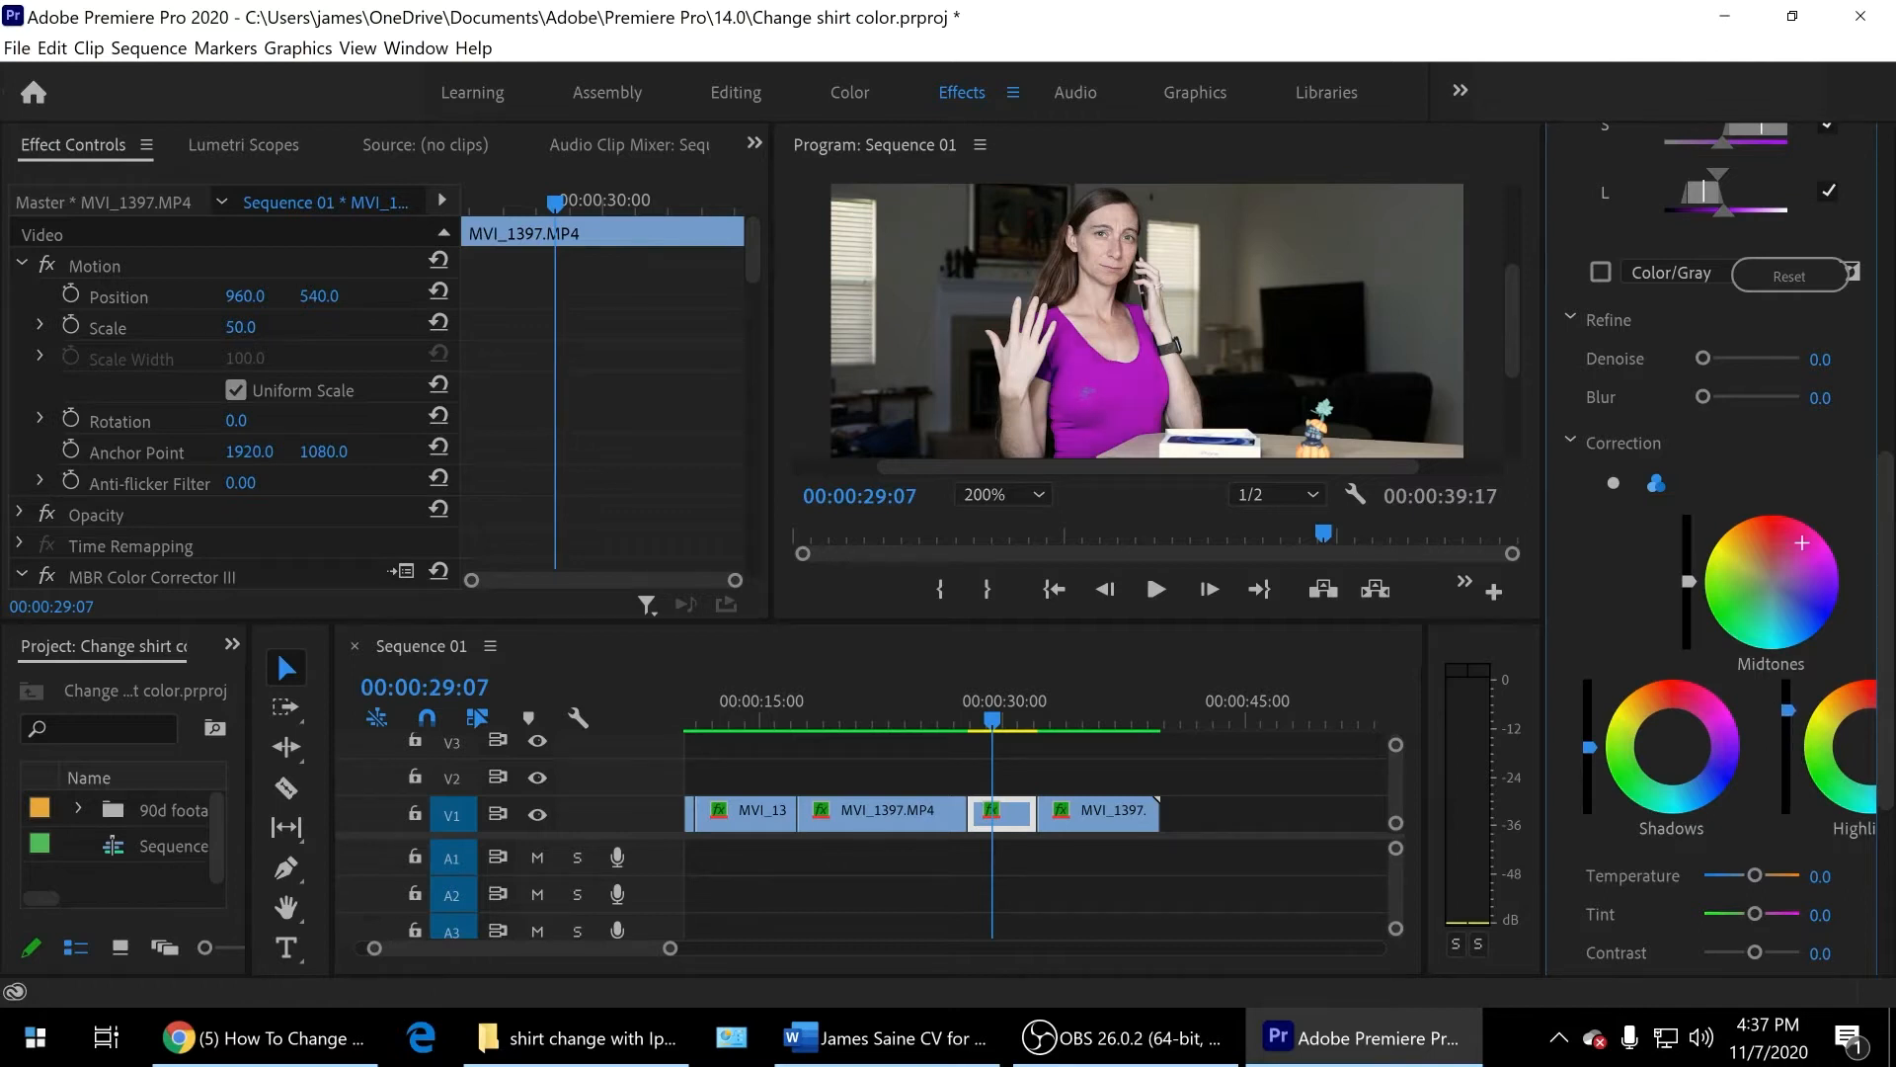
drag(1688, 569, 1689, 543)
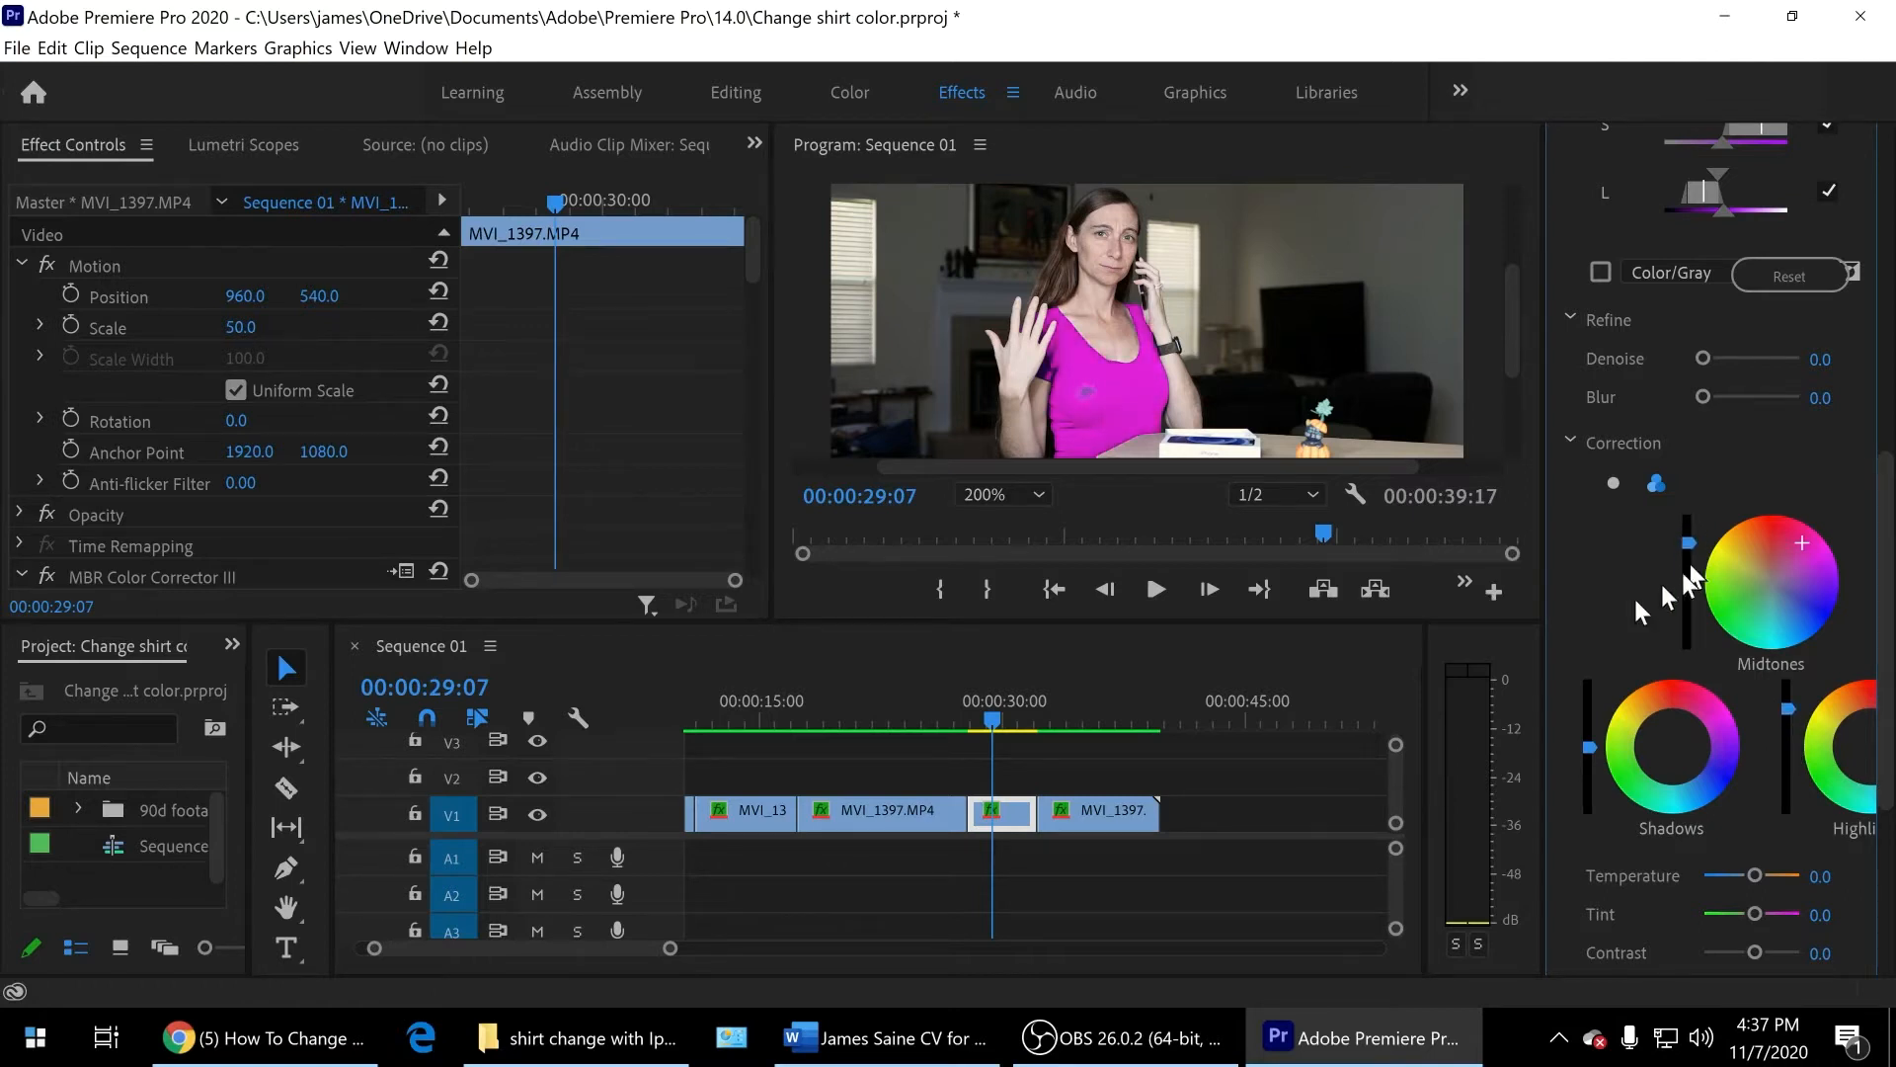
click(1051, 495)
click(988, 795)
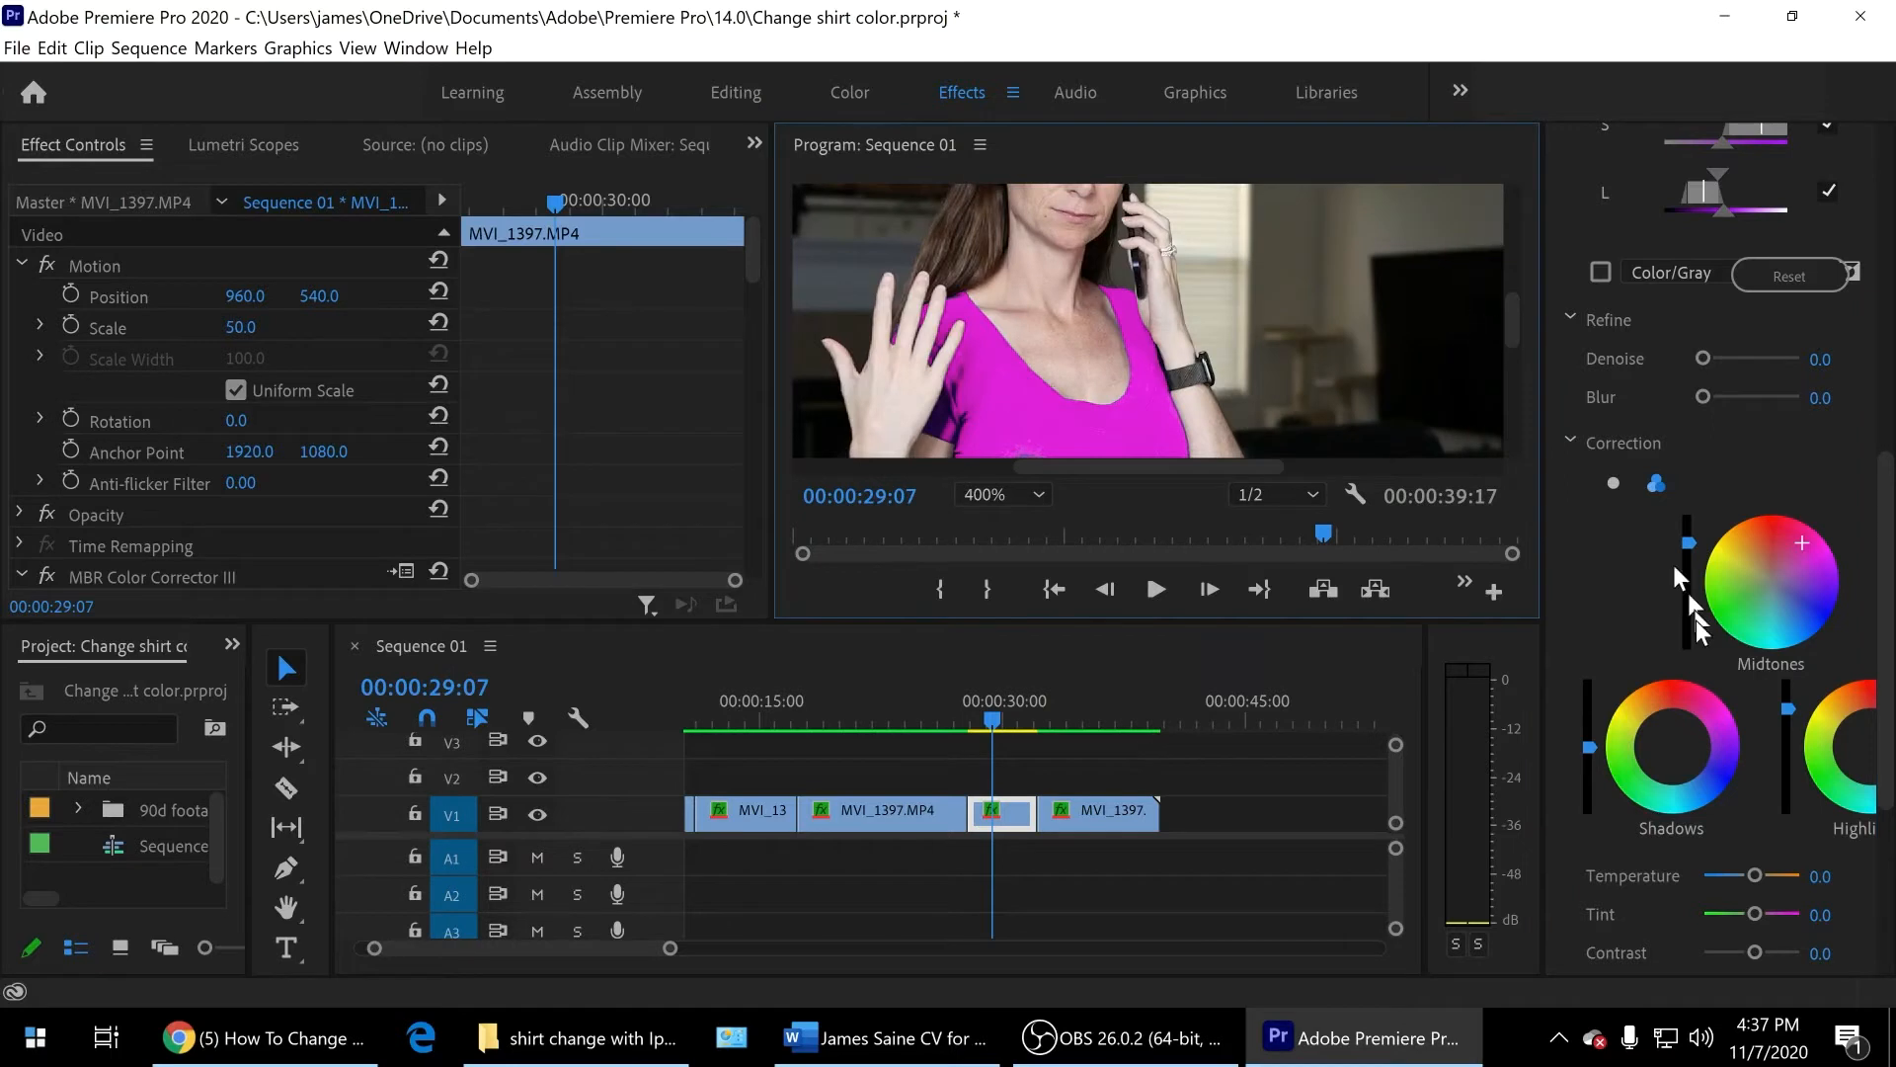
drag(1677, 543, 1684, 563)
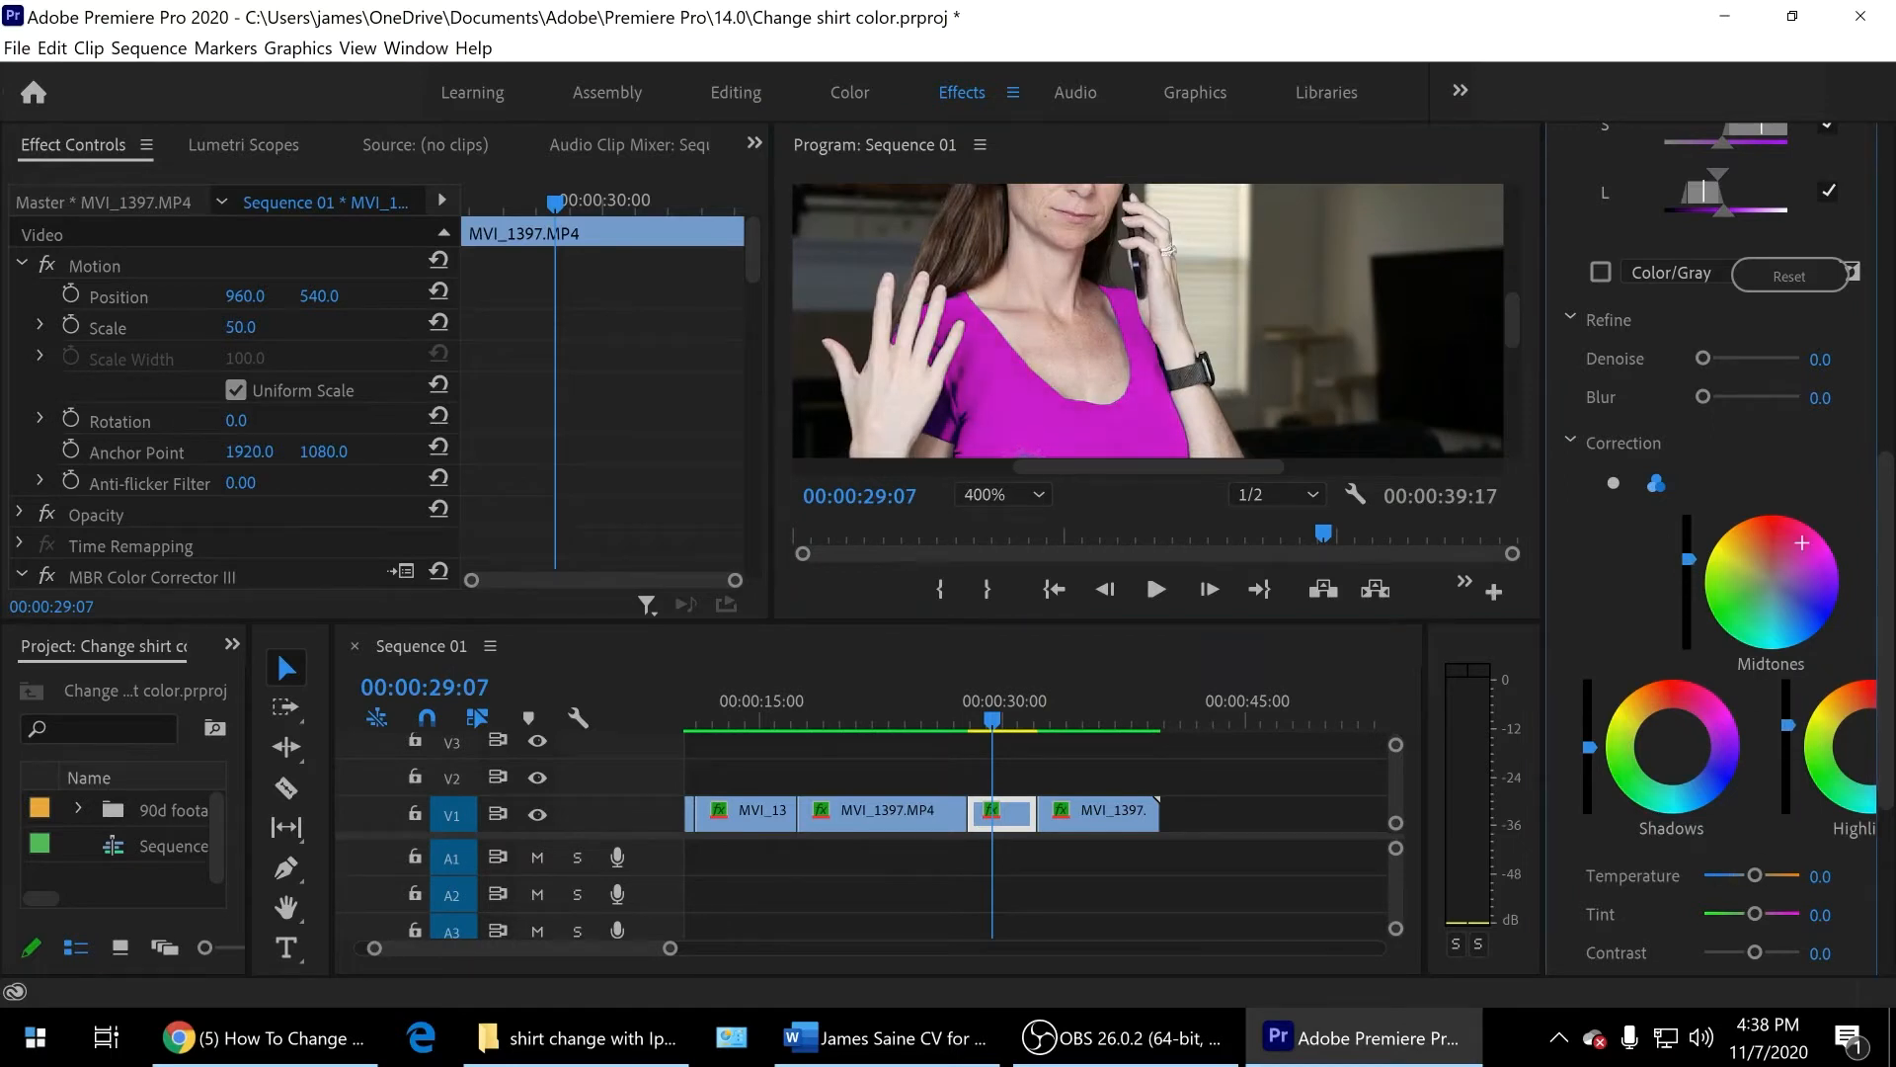
Step: Fit the whole frame in the program monitor and play through the magenta-shirt clip to review the recolour
drag(1888, 624, 1885, 614)
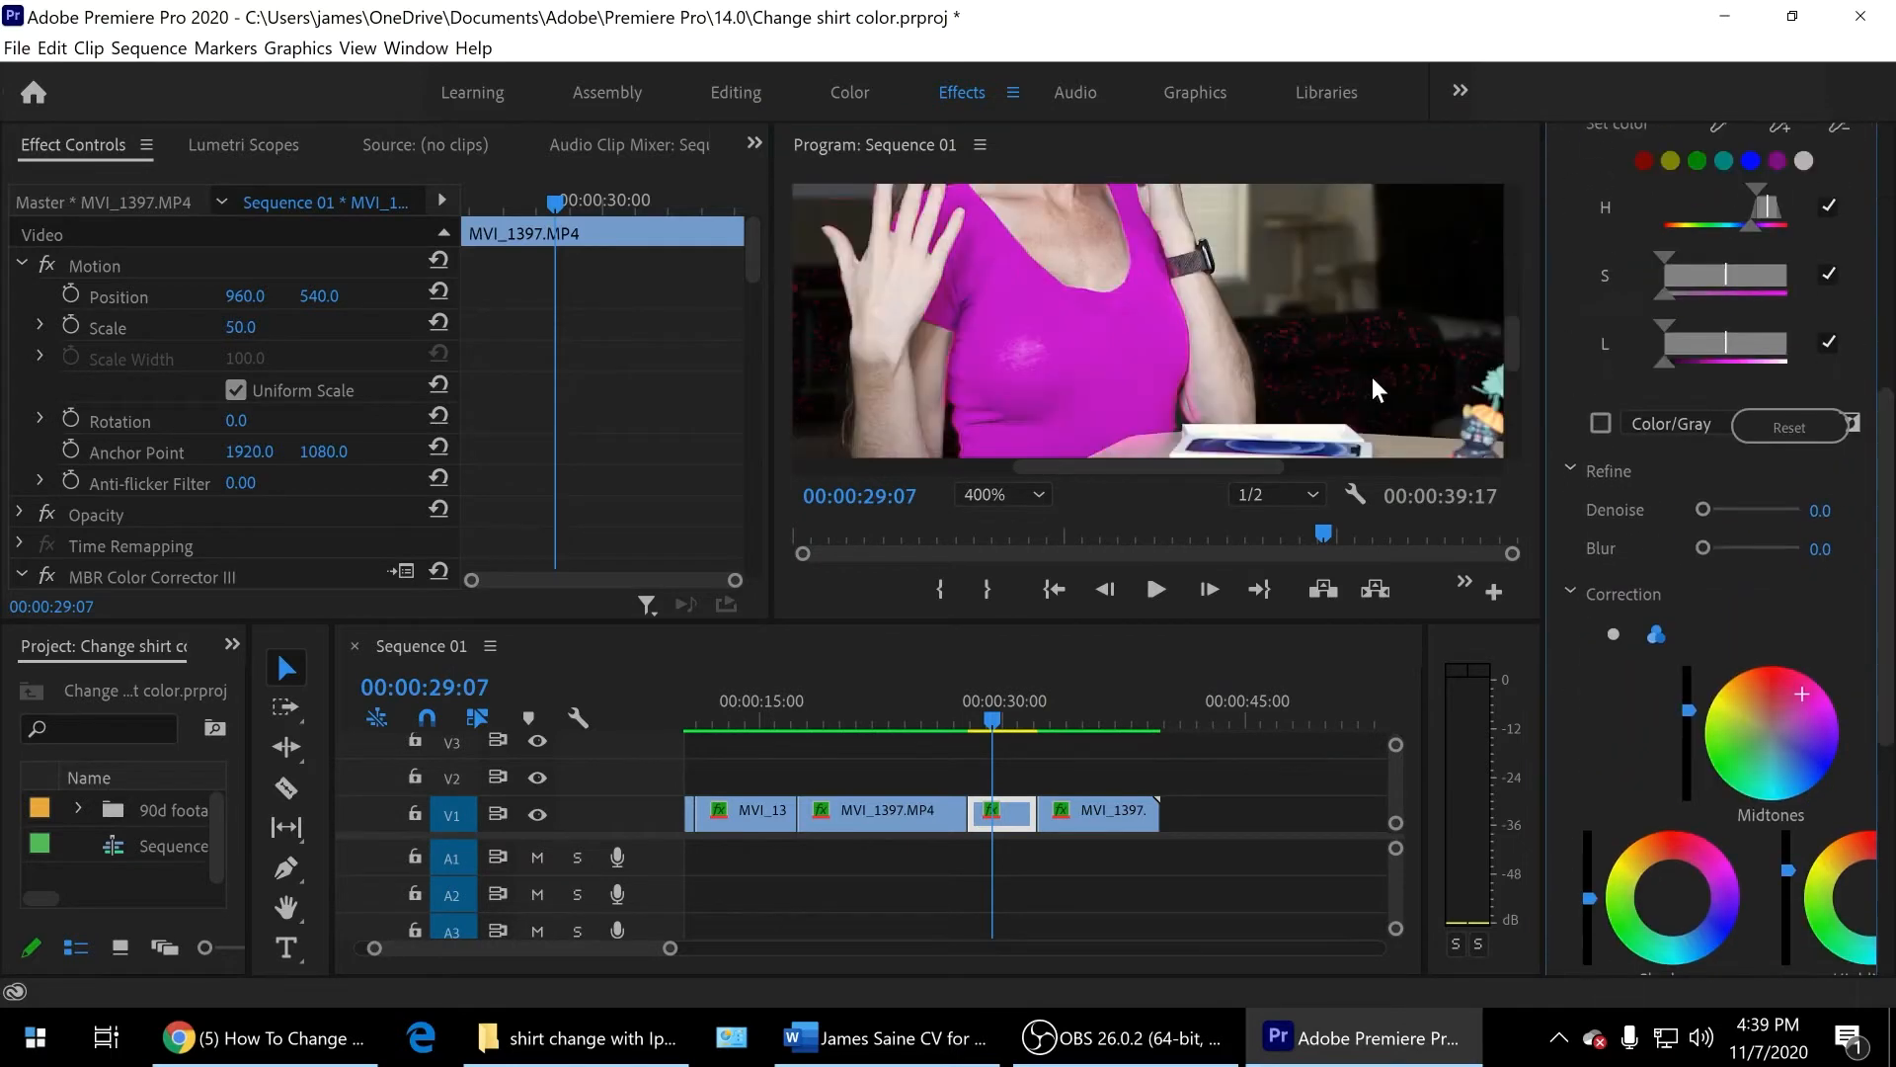
click(1038, 504)
click(1018, 506)
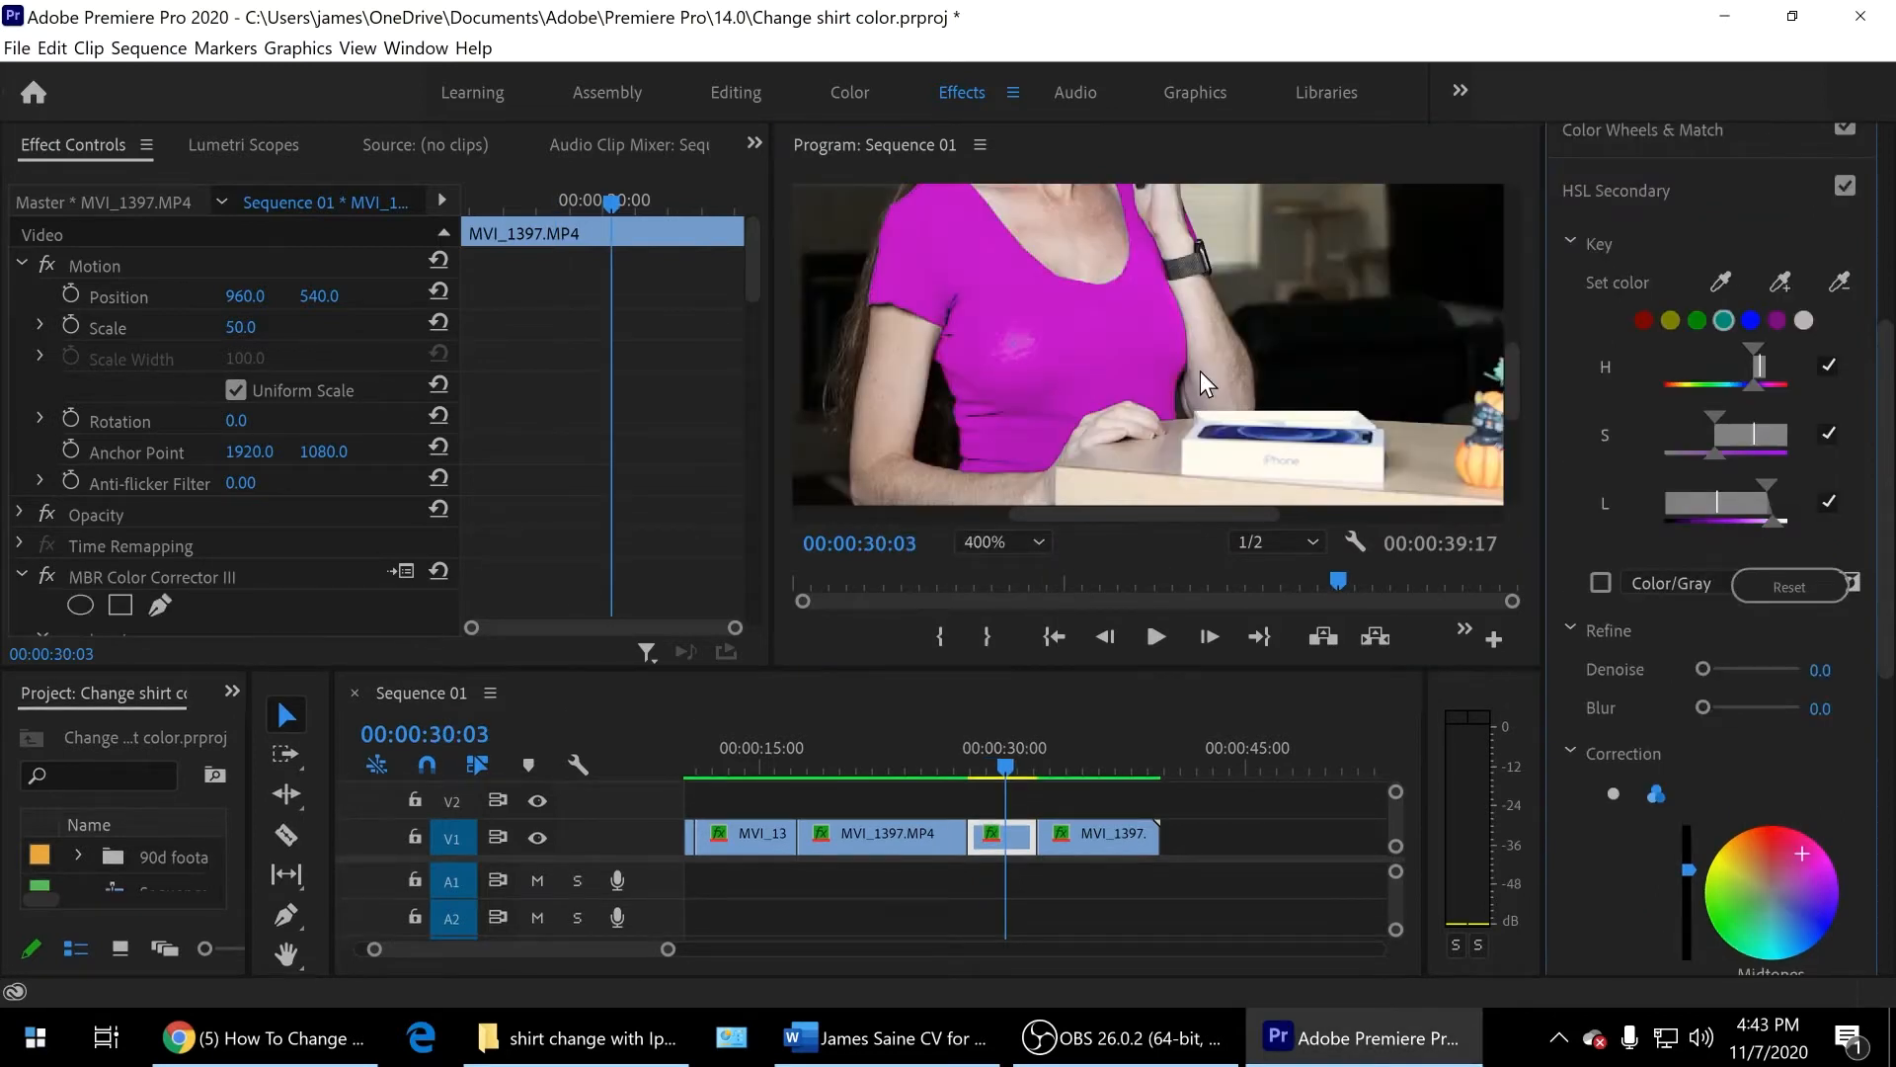
click(1037, 542)
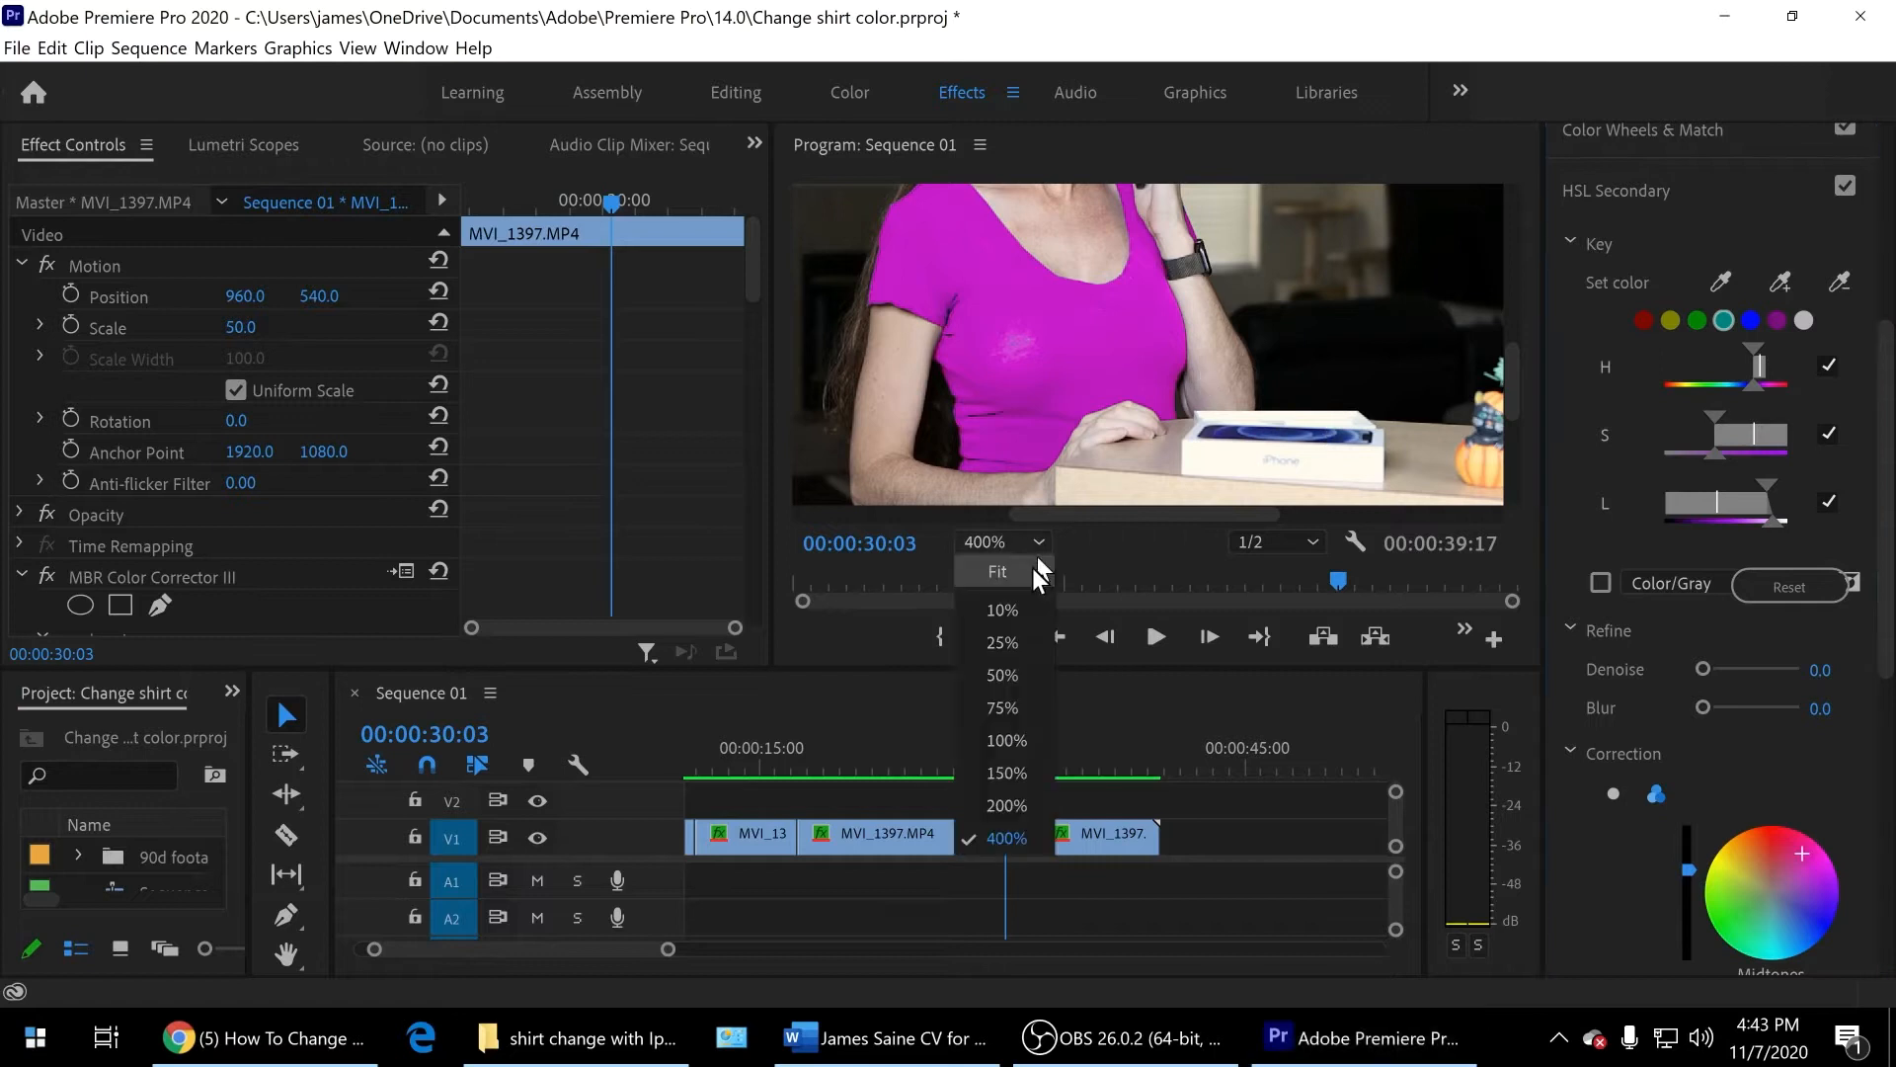
click(1010, 731)
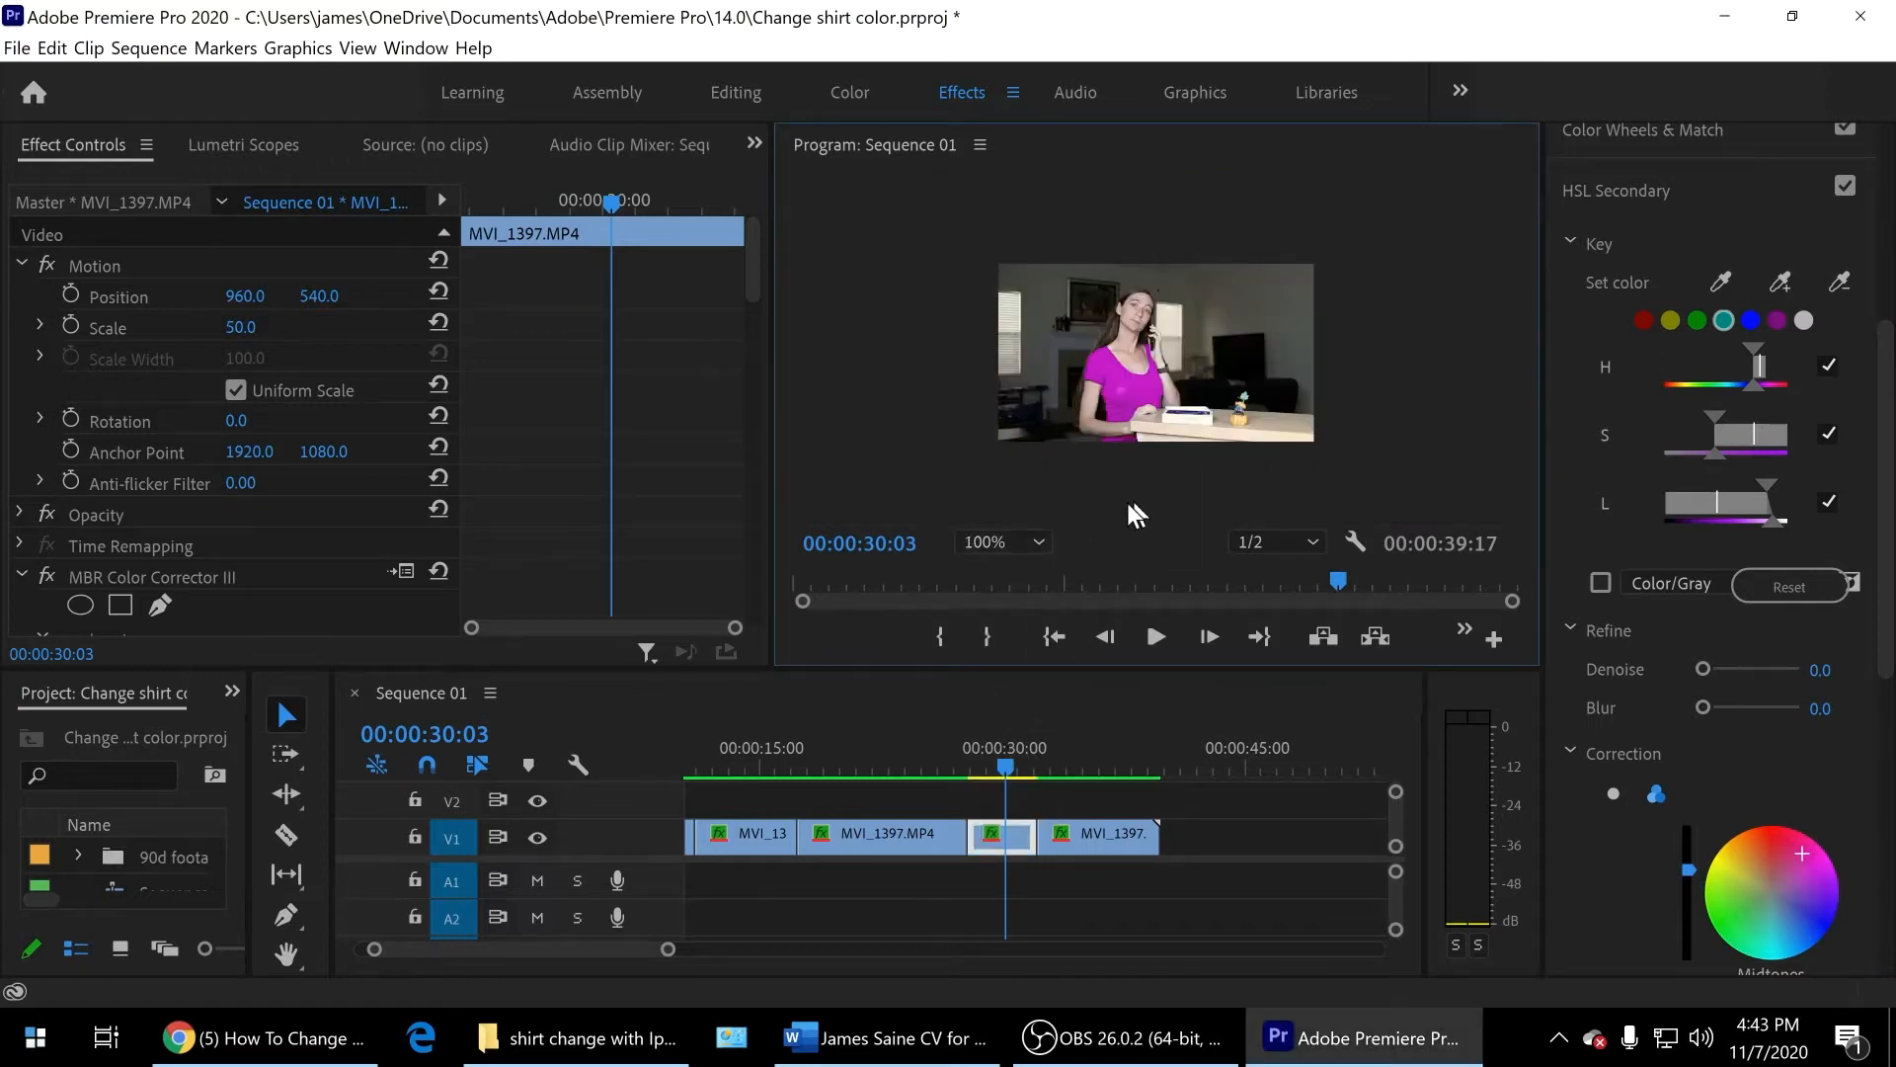
click(1039, 549)
click(1027, 571)
drag(974, 767, 934, 772)
key(space)
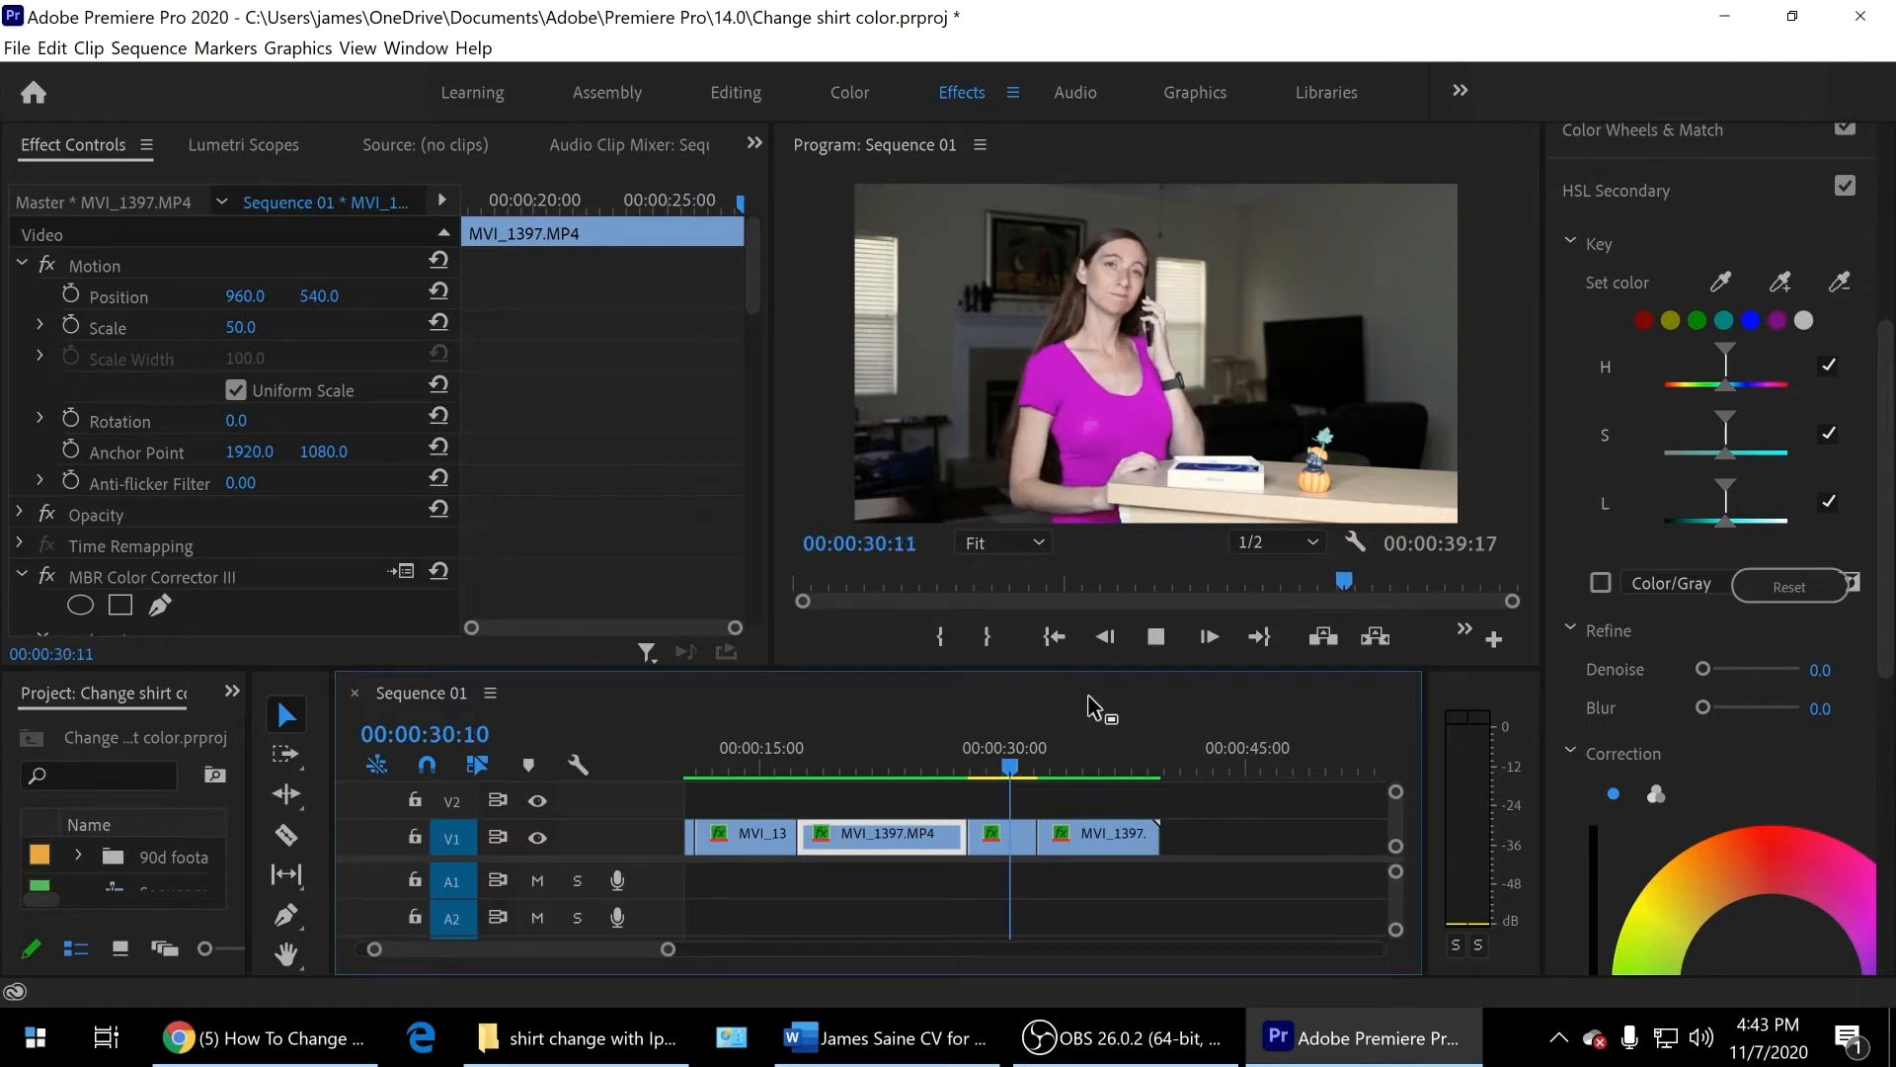
key(space)
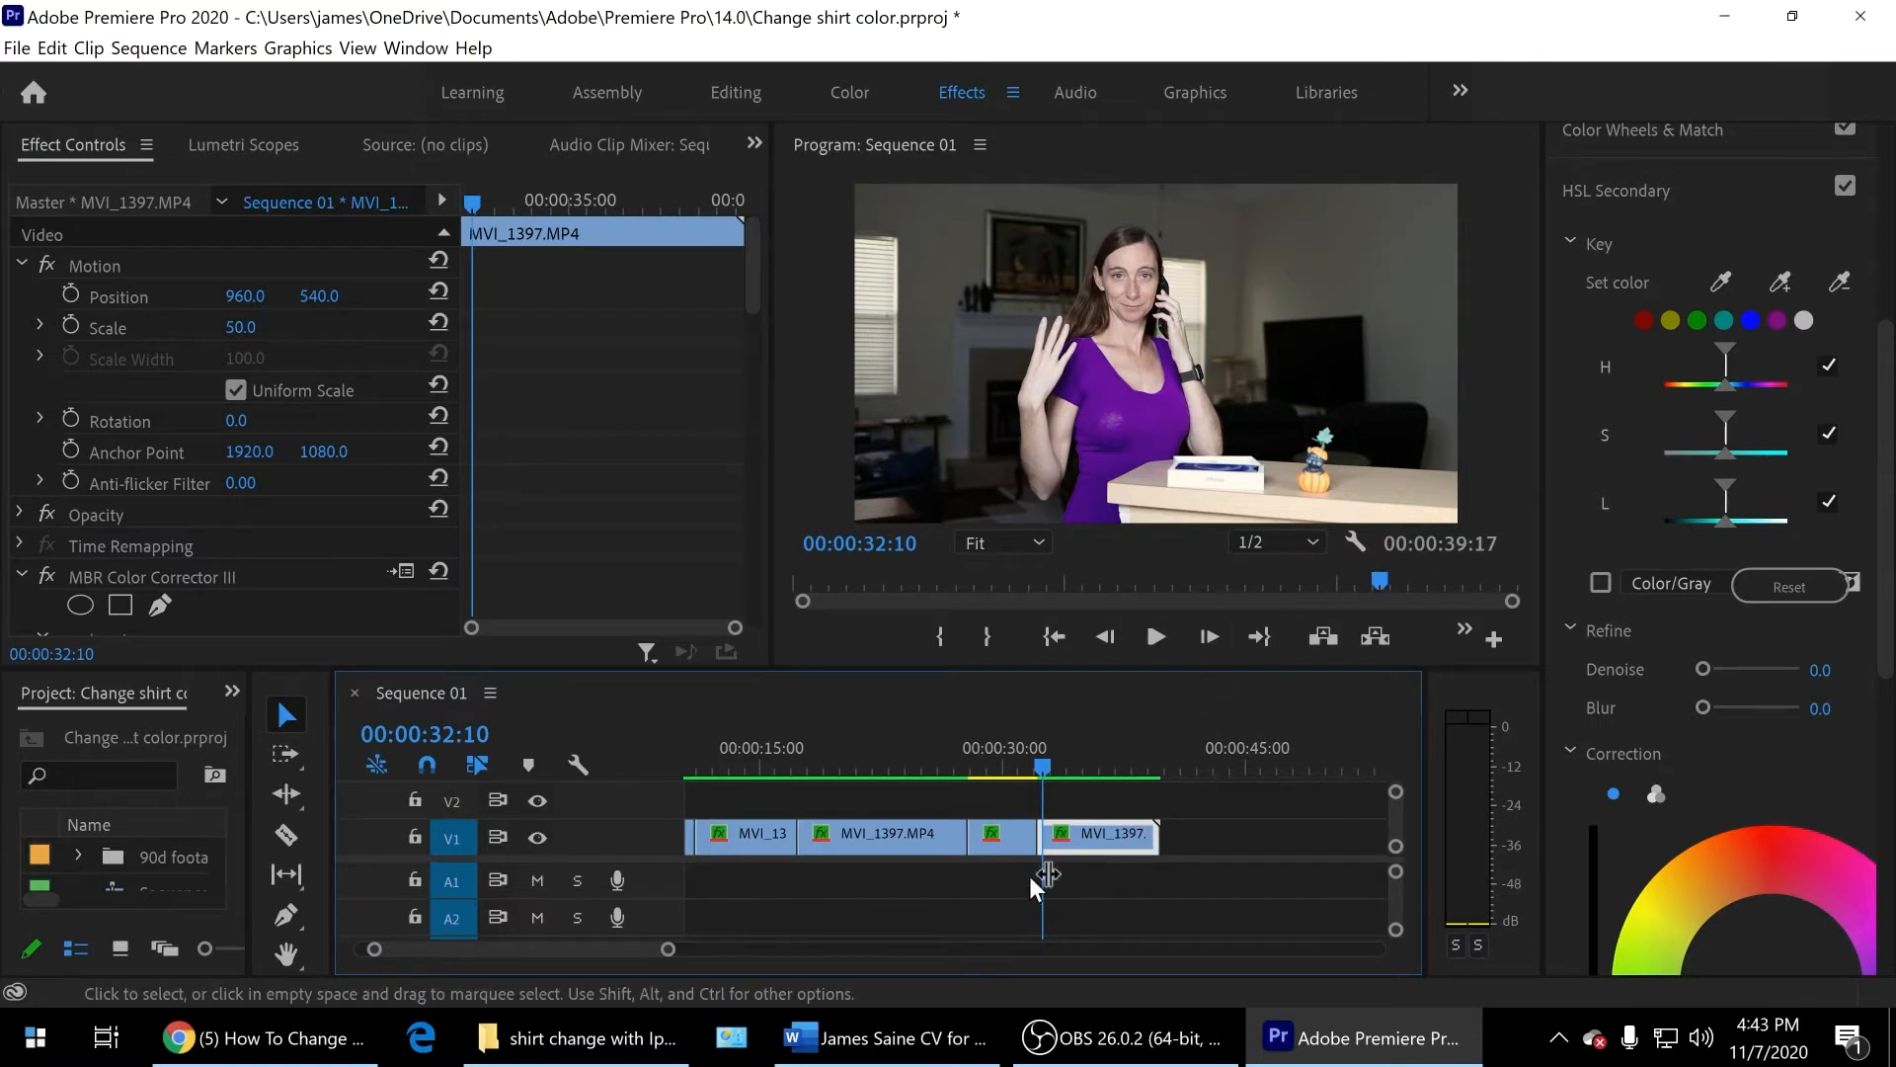
Step: Sample the purple shirt in the last clip as its HSL Secondary key colour and show the Color/Gray mask
drag(668, 949, 540, 949)
drag(1889, 456, 1886, 286)
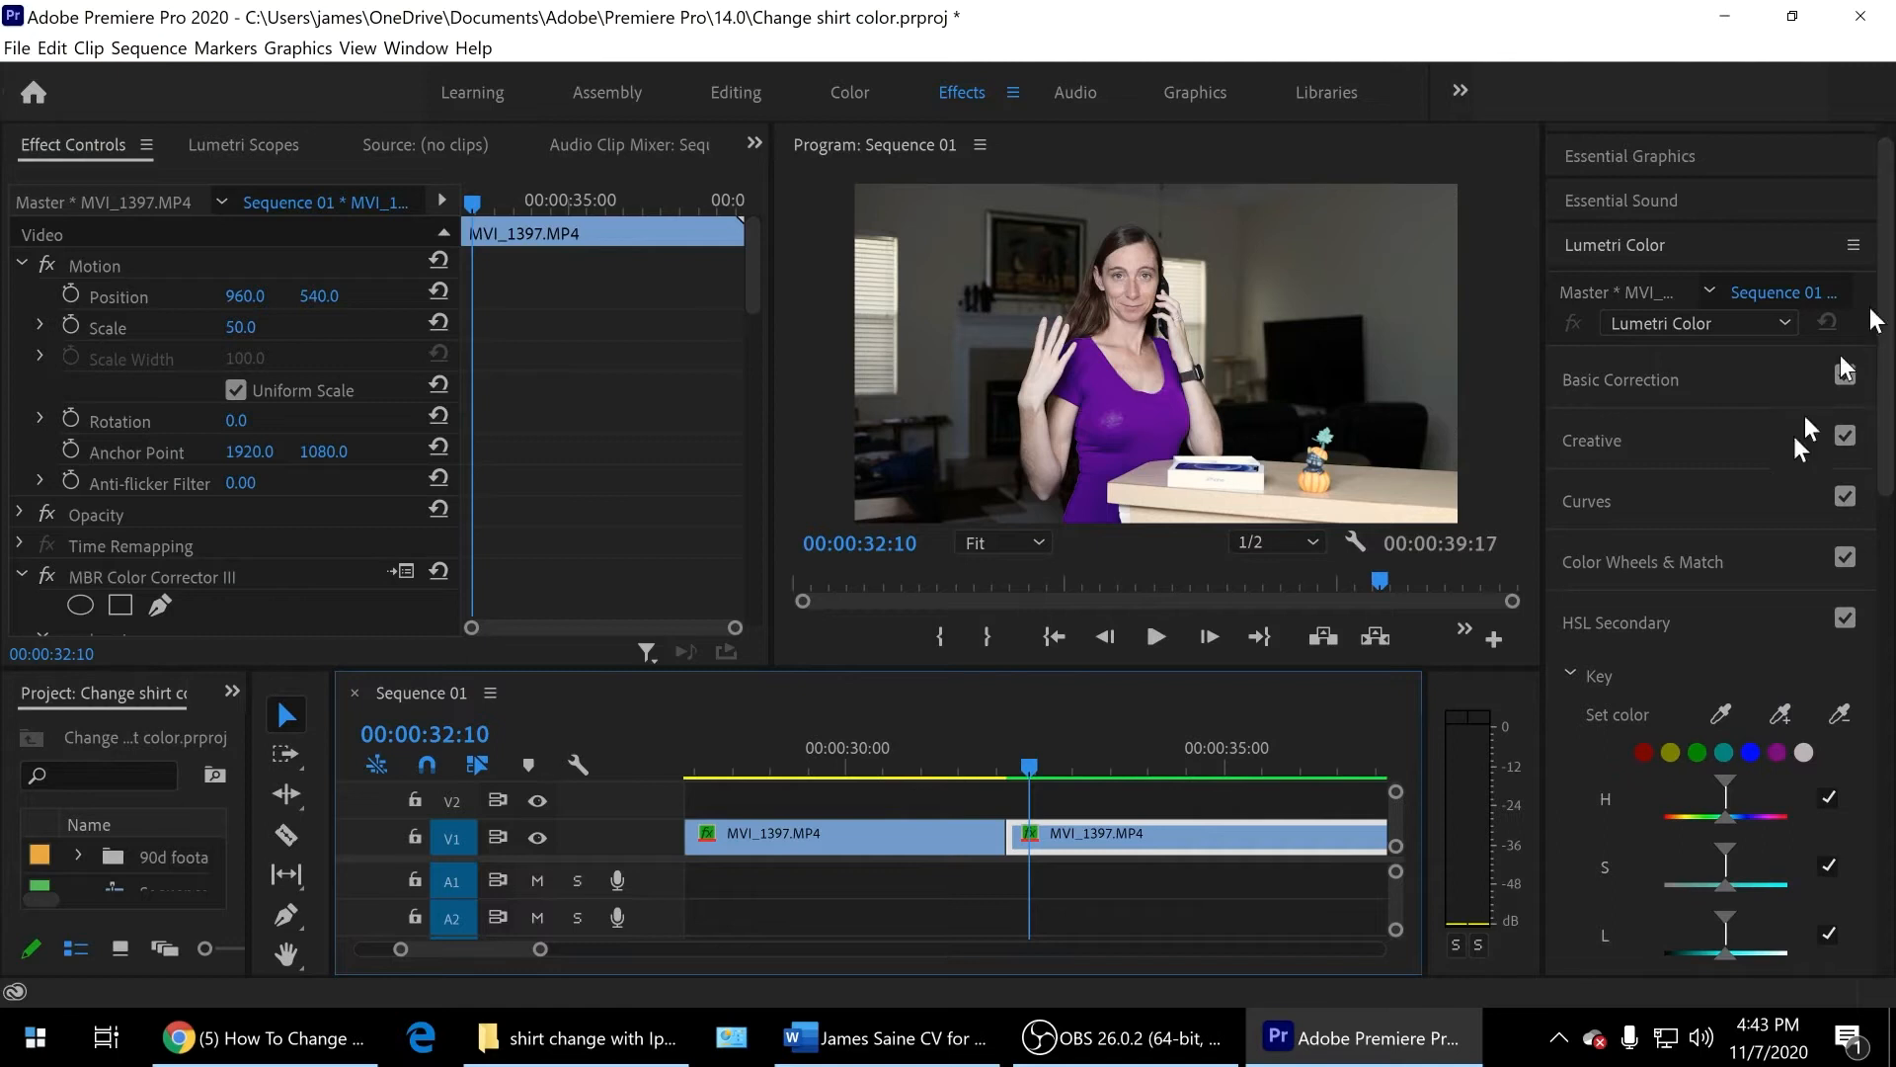
click(1720, 713)
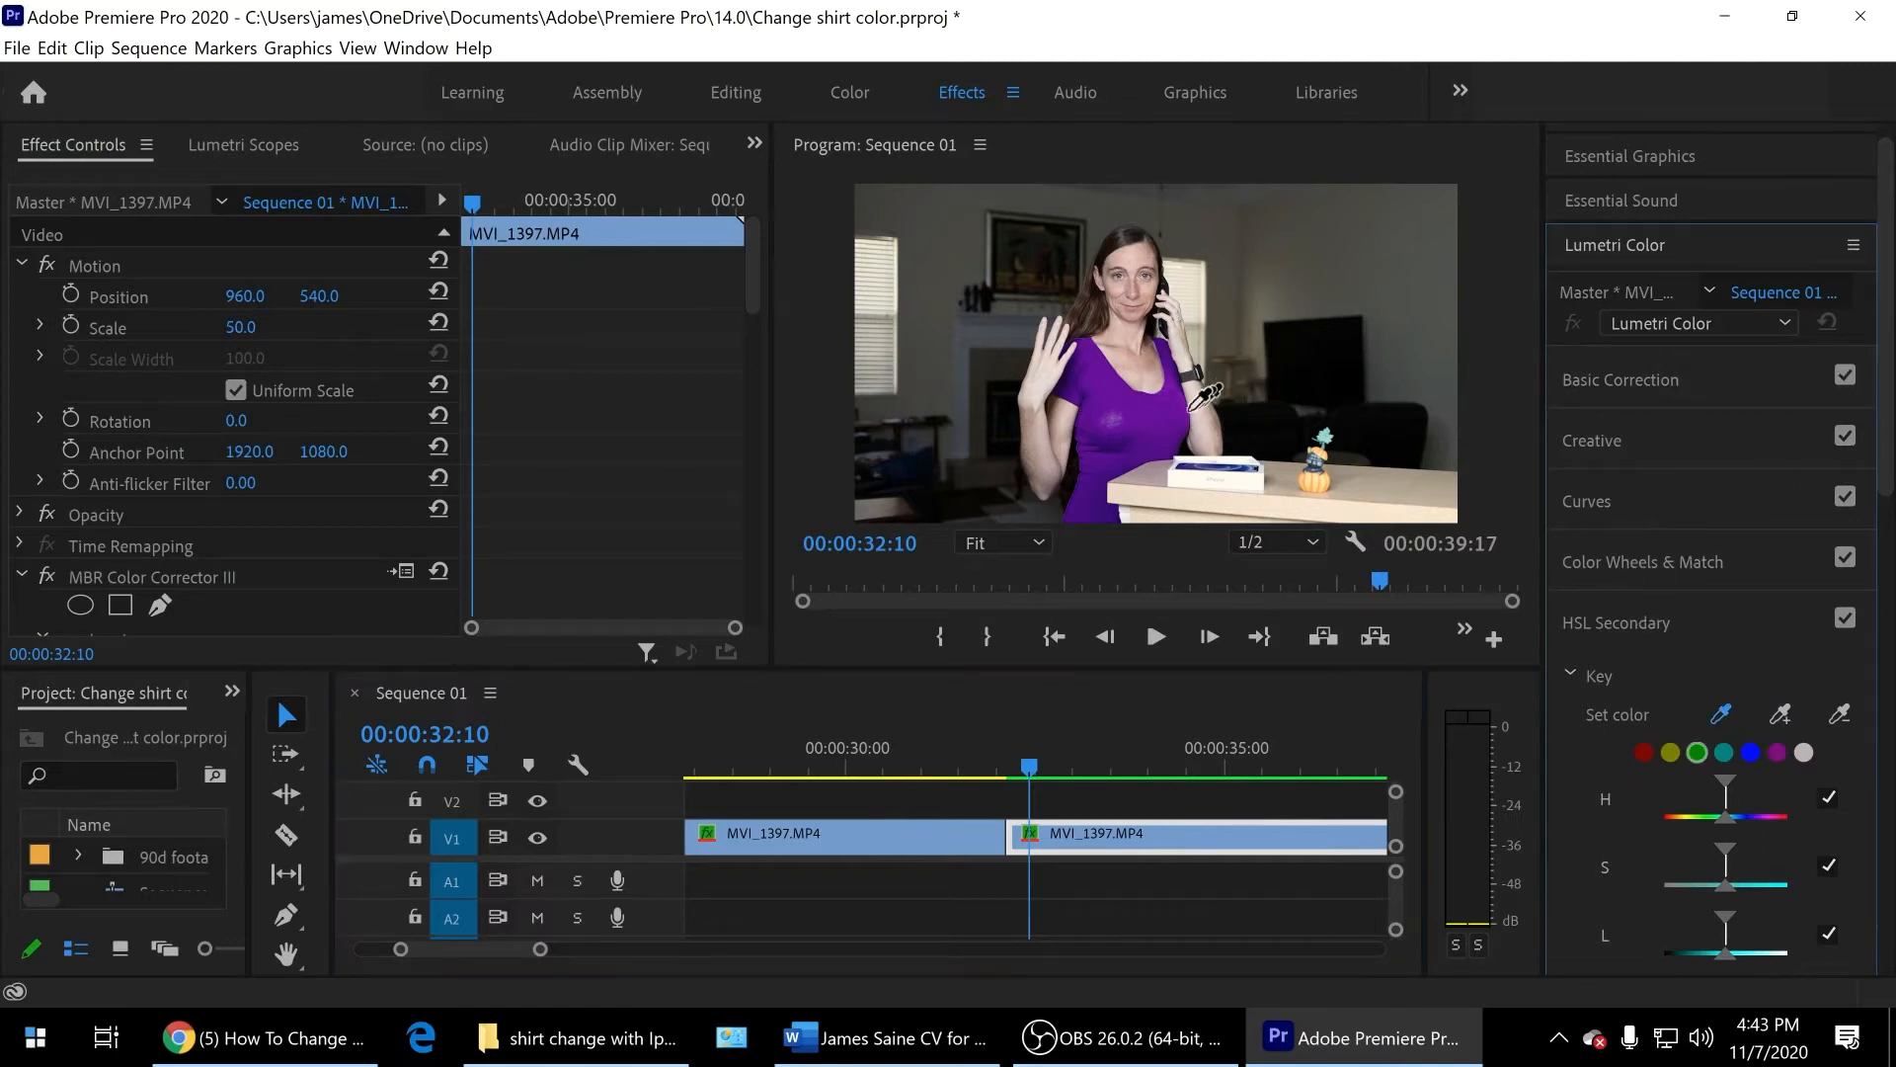
click(1141, 432)
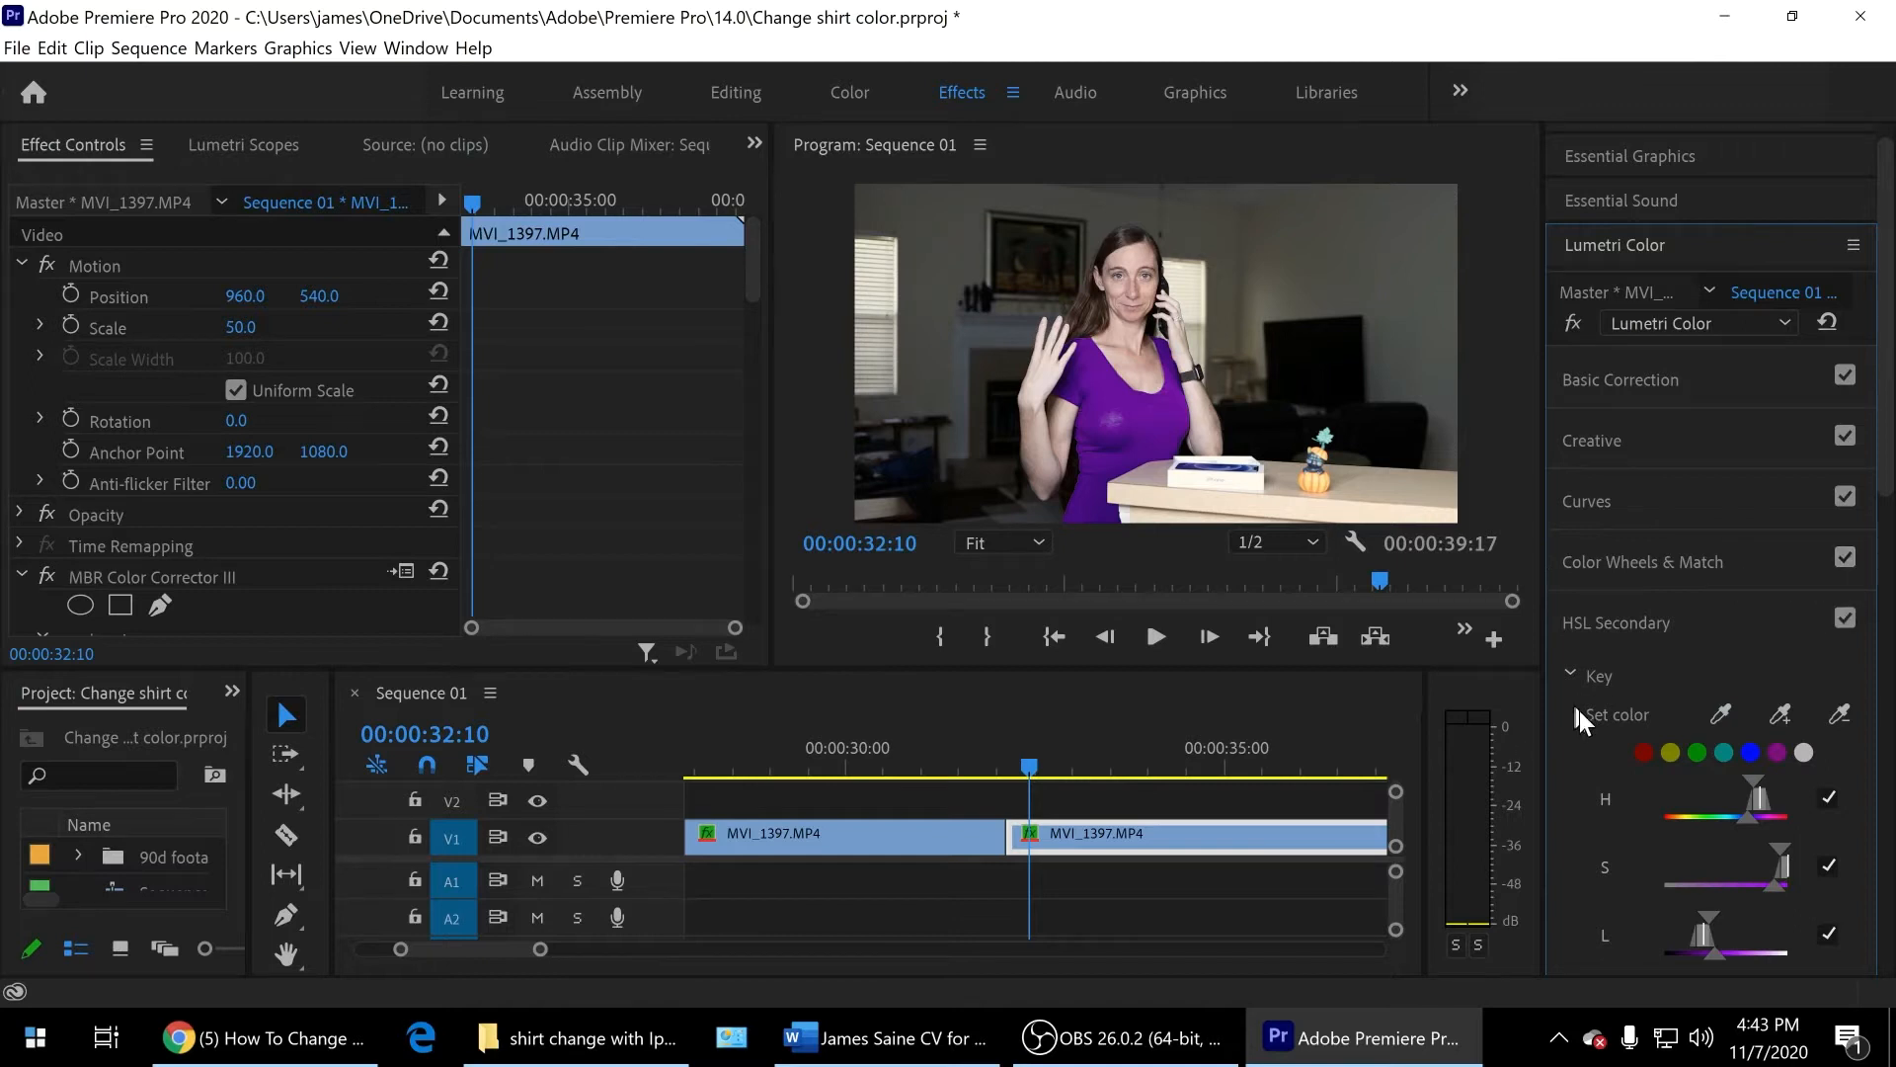
scroll(1624, 708, down, 3)
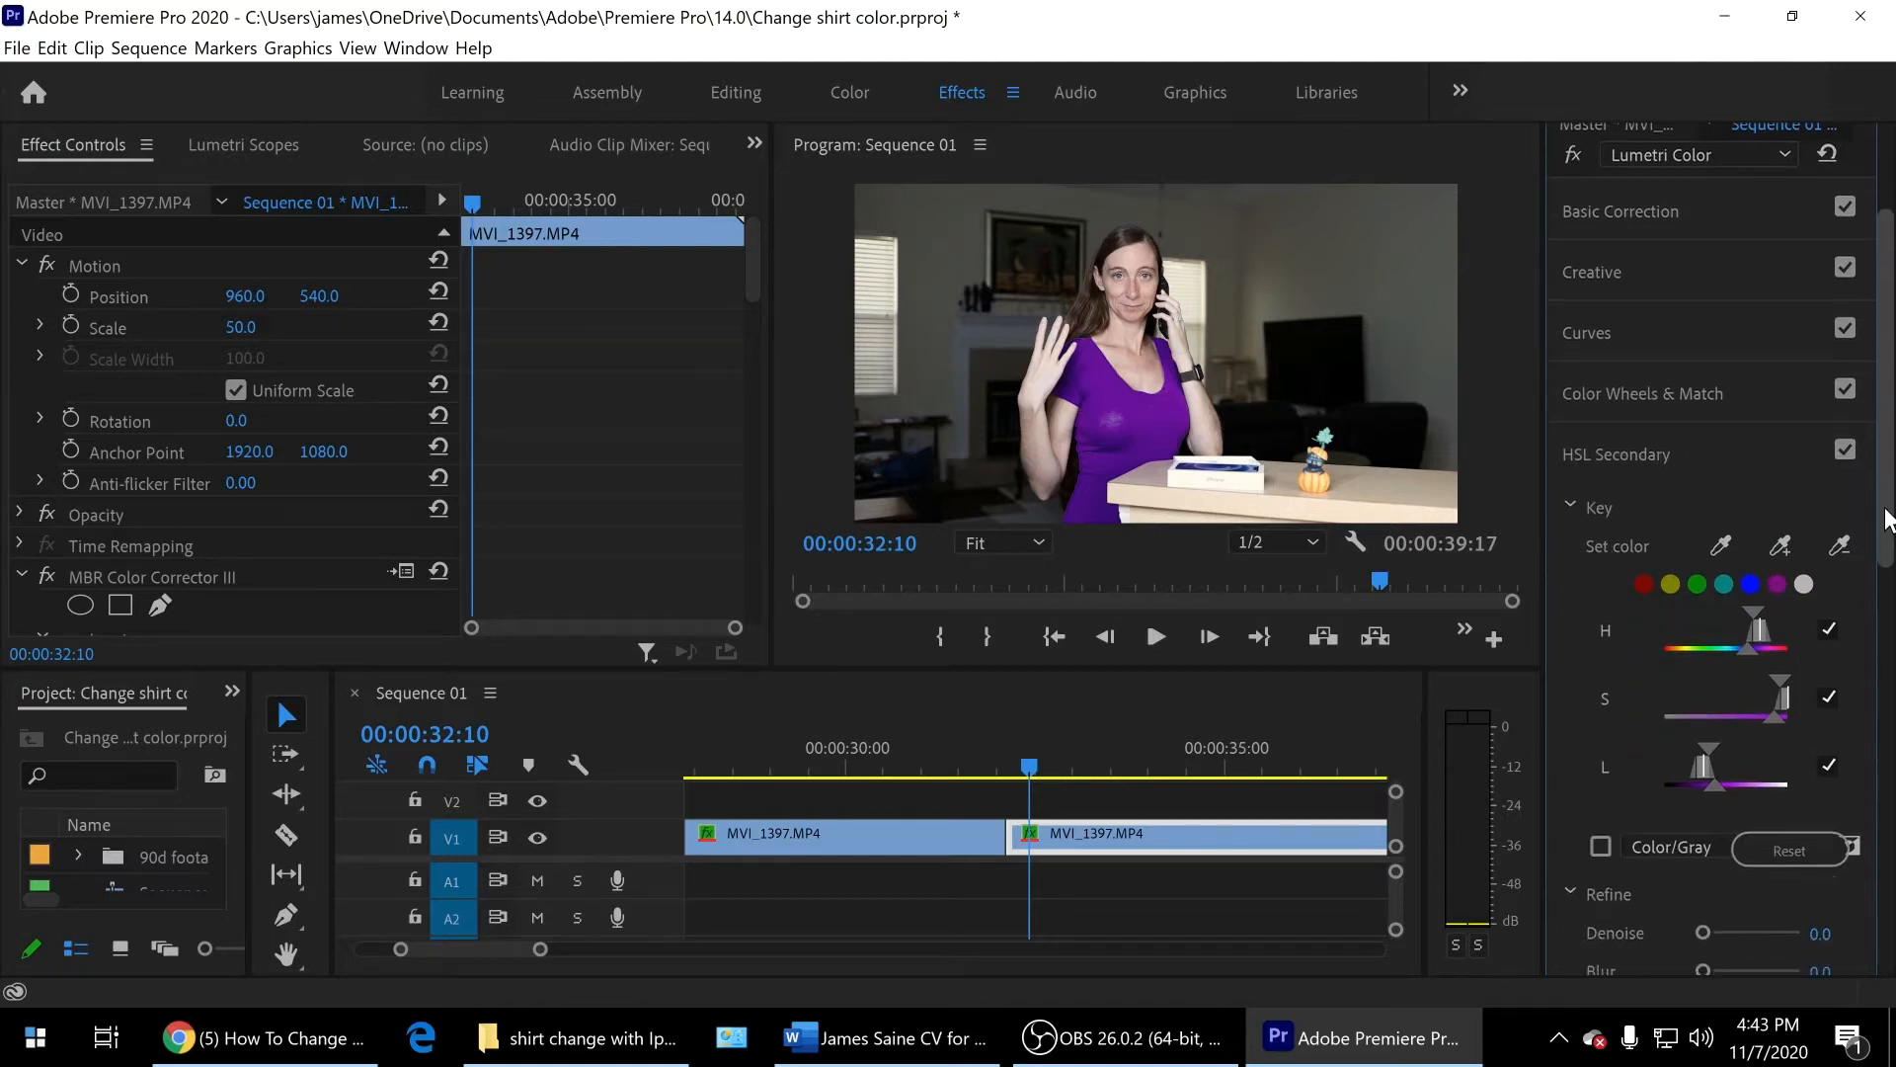
click(1594, 845)
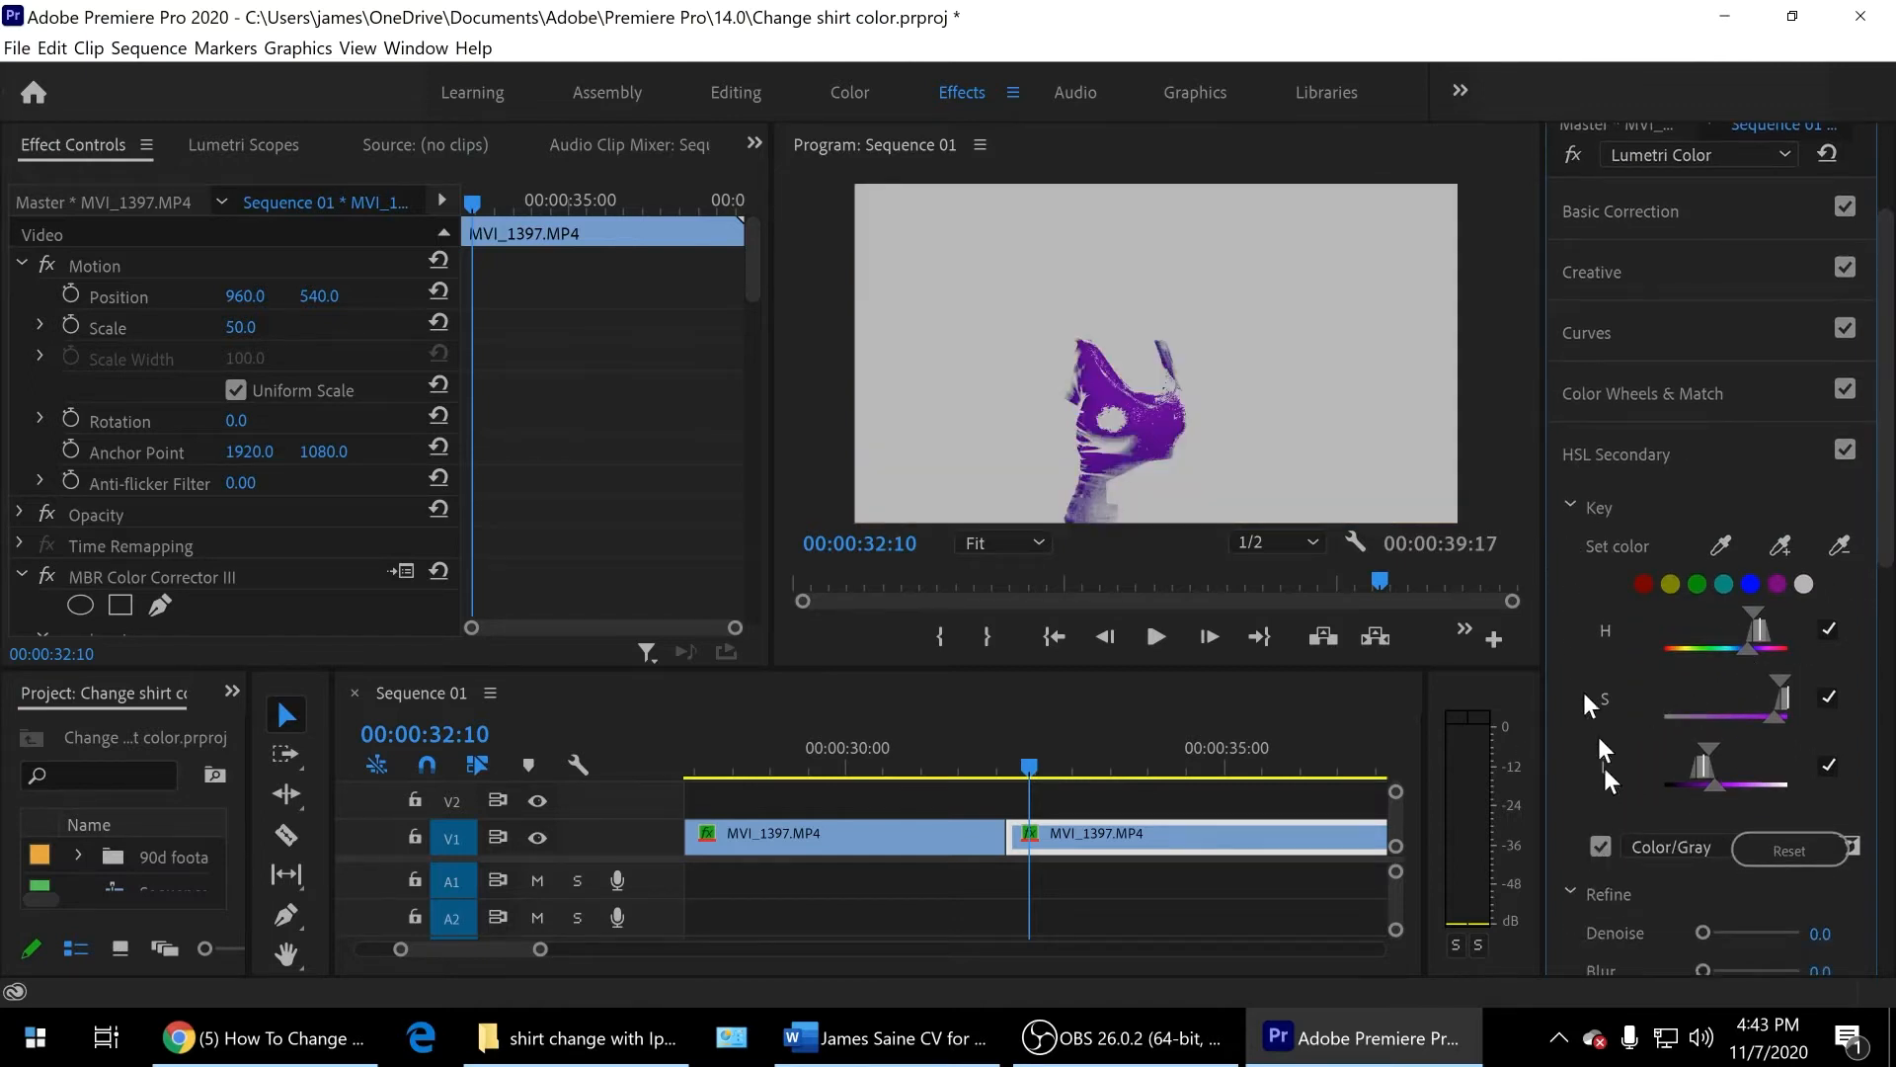
Step: Add the missed shirt areas in the last clip to the key, using a 400% view, and hide the Color/Gray mask
click(1786, 545)
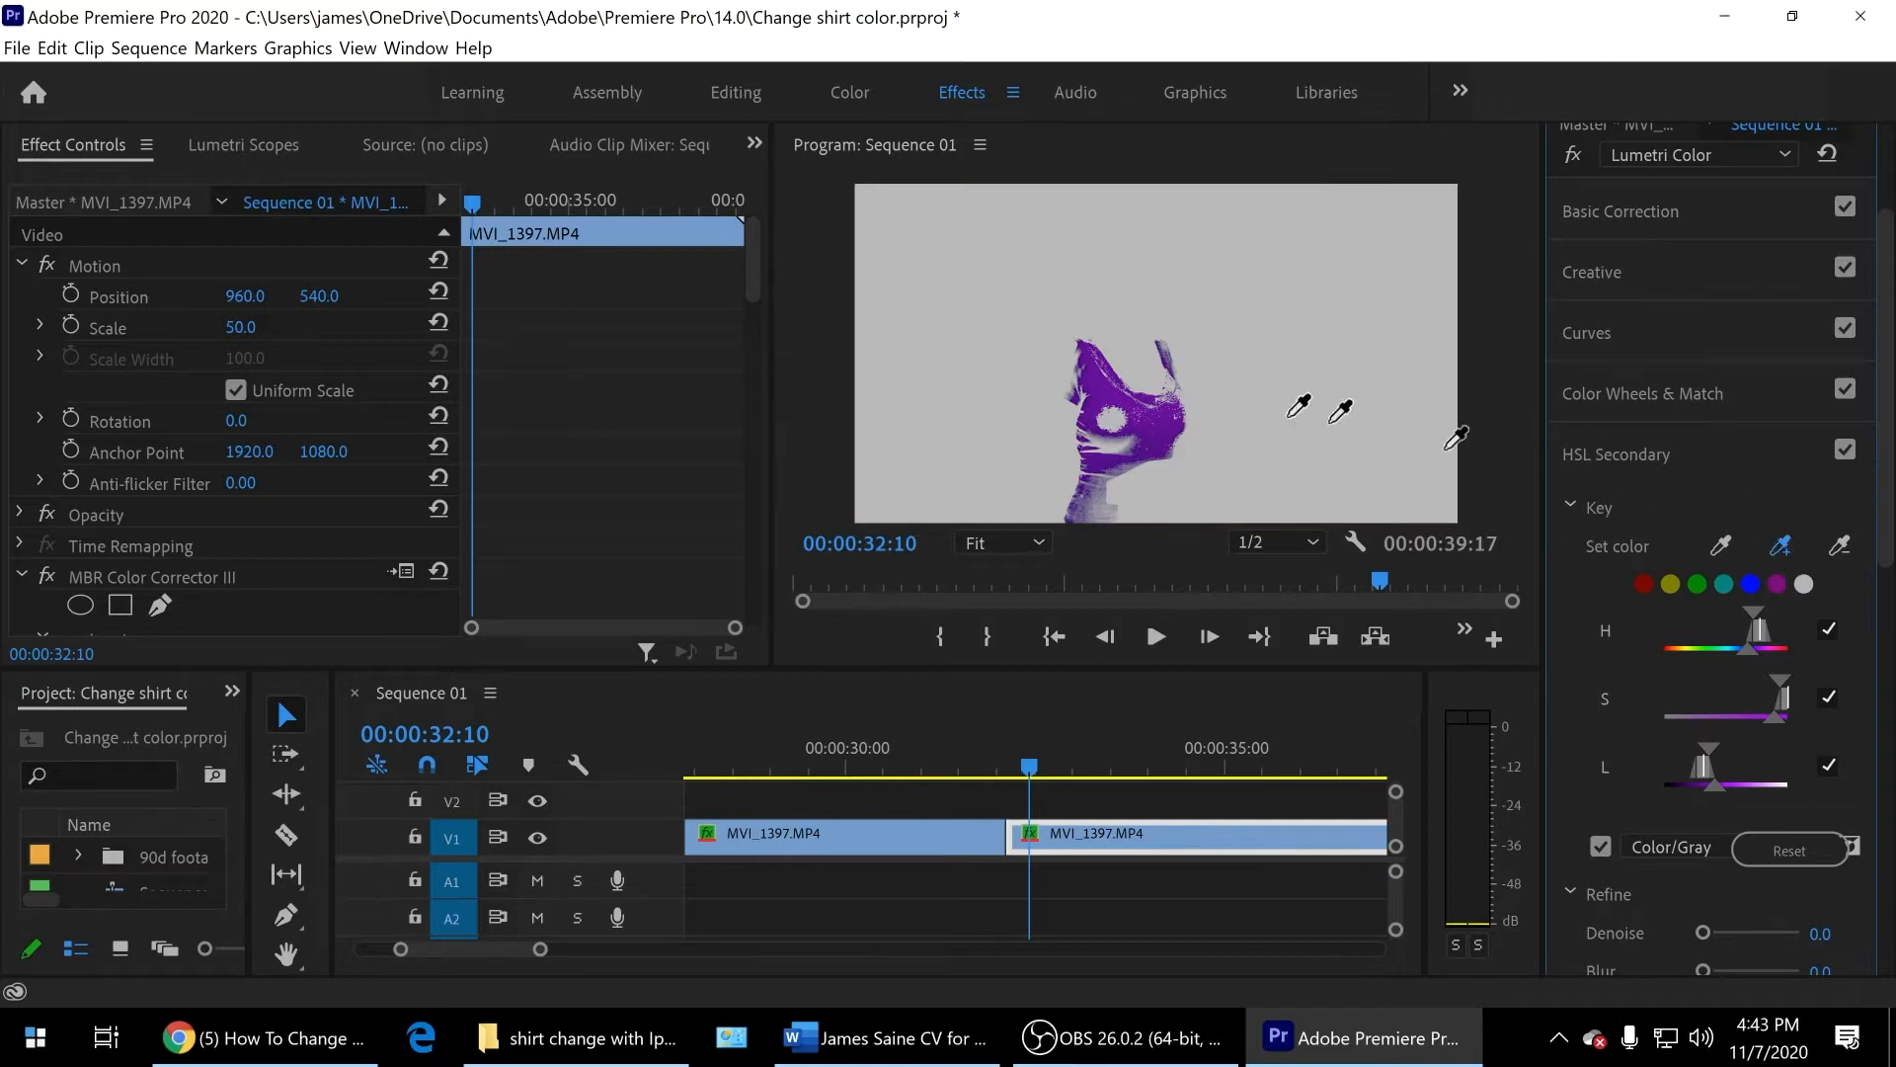
click(1131, 423)
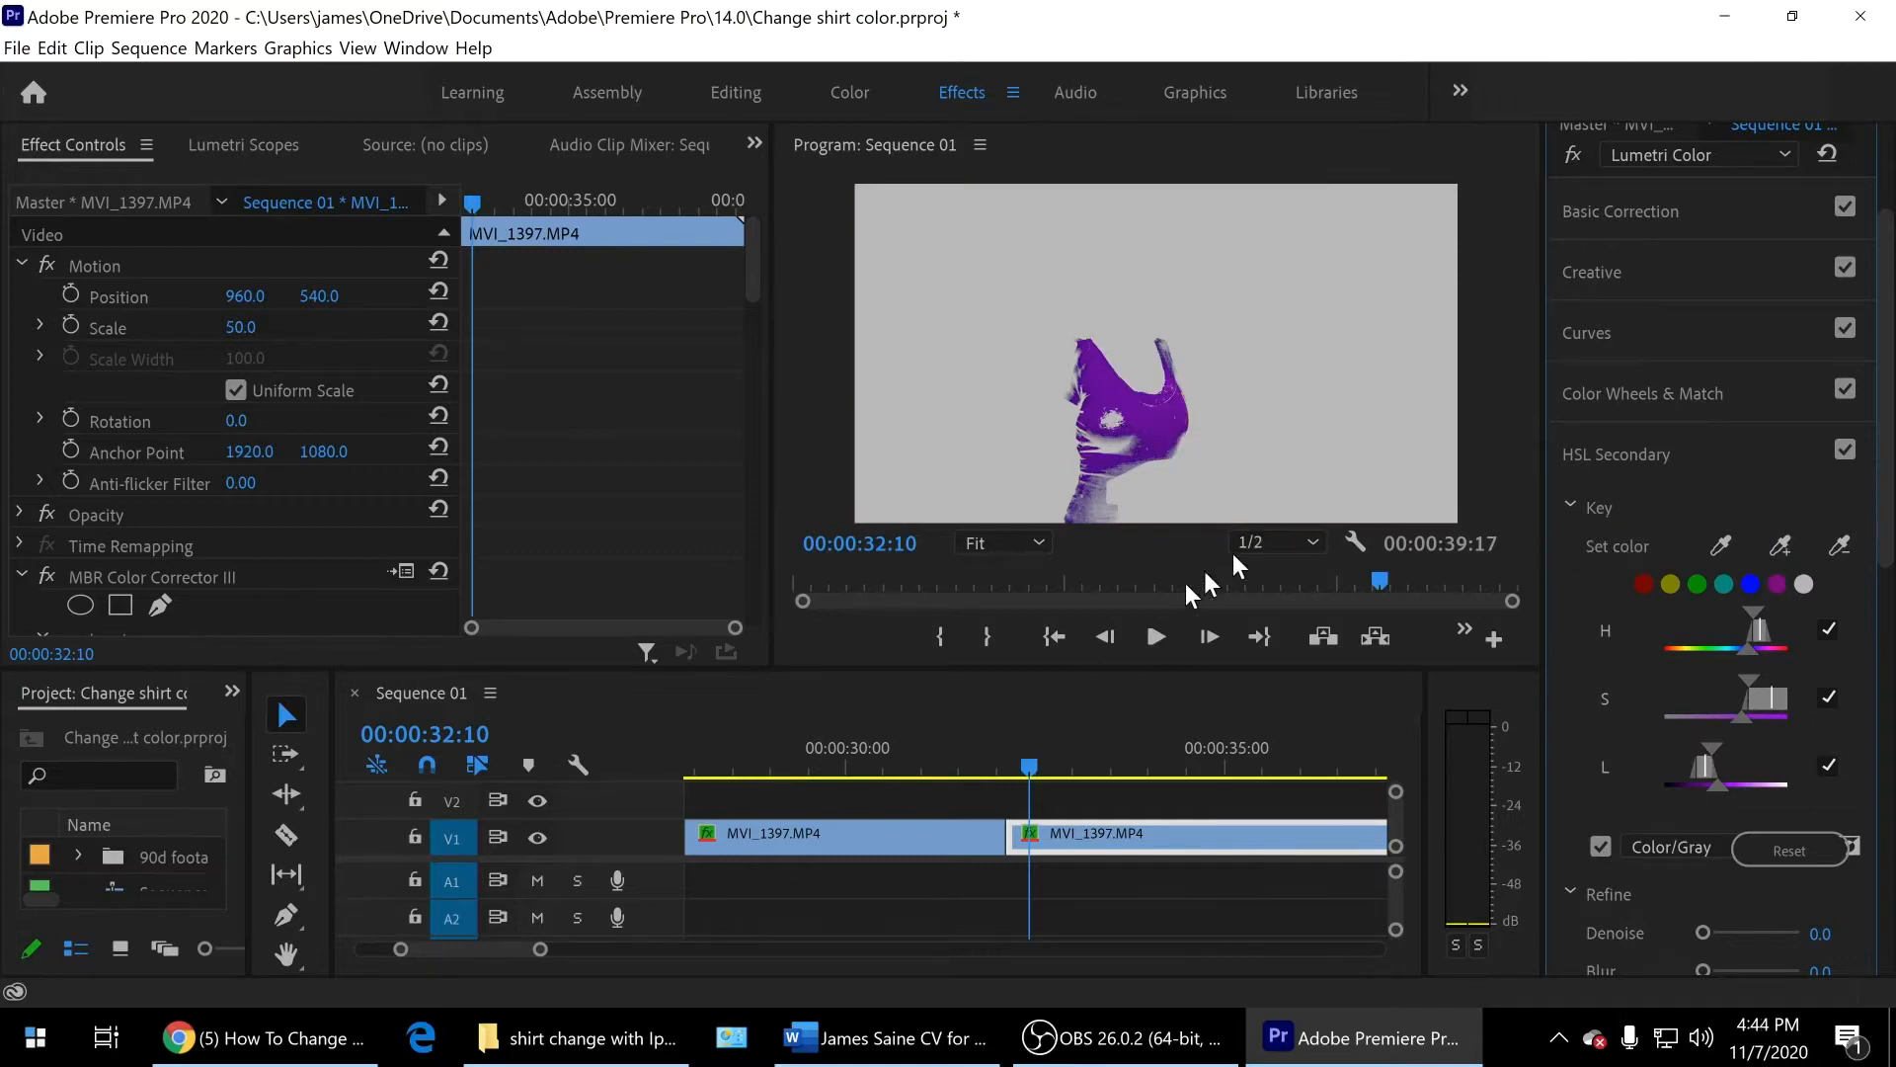
click(1039, 542)
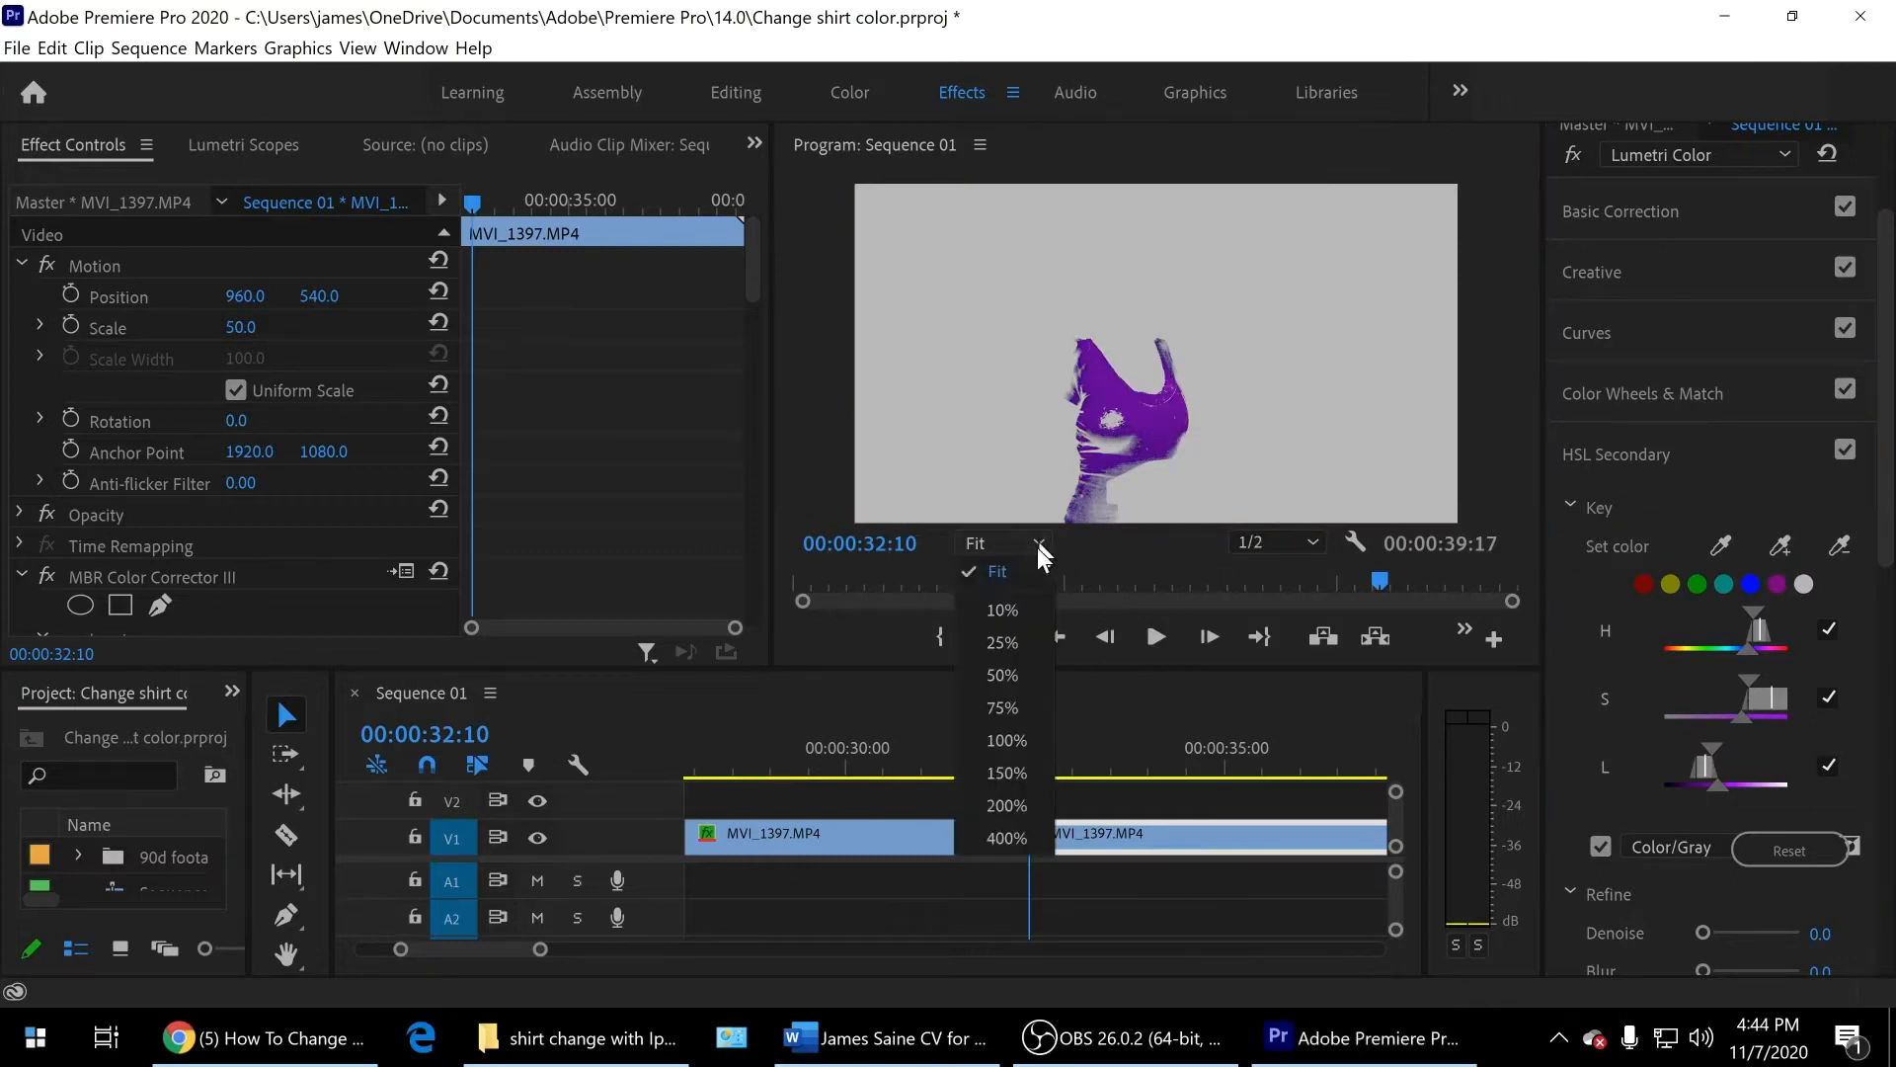
click(997, 840)
click(1074, 427)
click(1781, 546)
click(1065, 377)
click(1781, 546)
click(1057, 387)
click(1784, 548)
click(1067, 434)
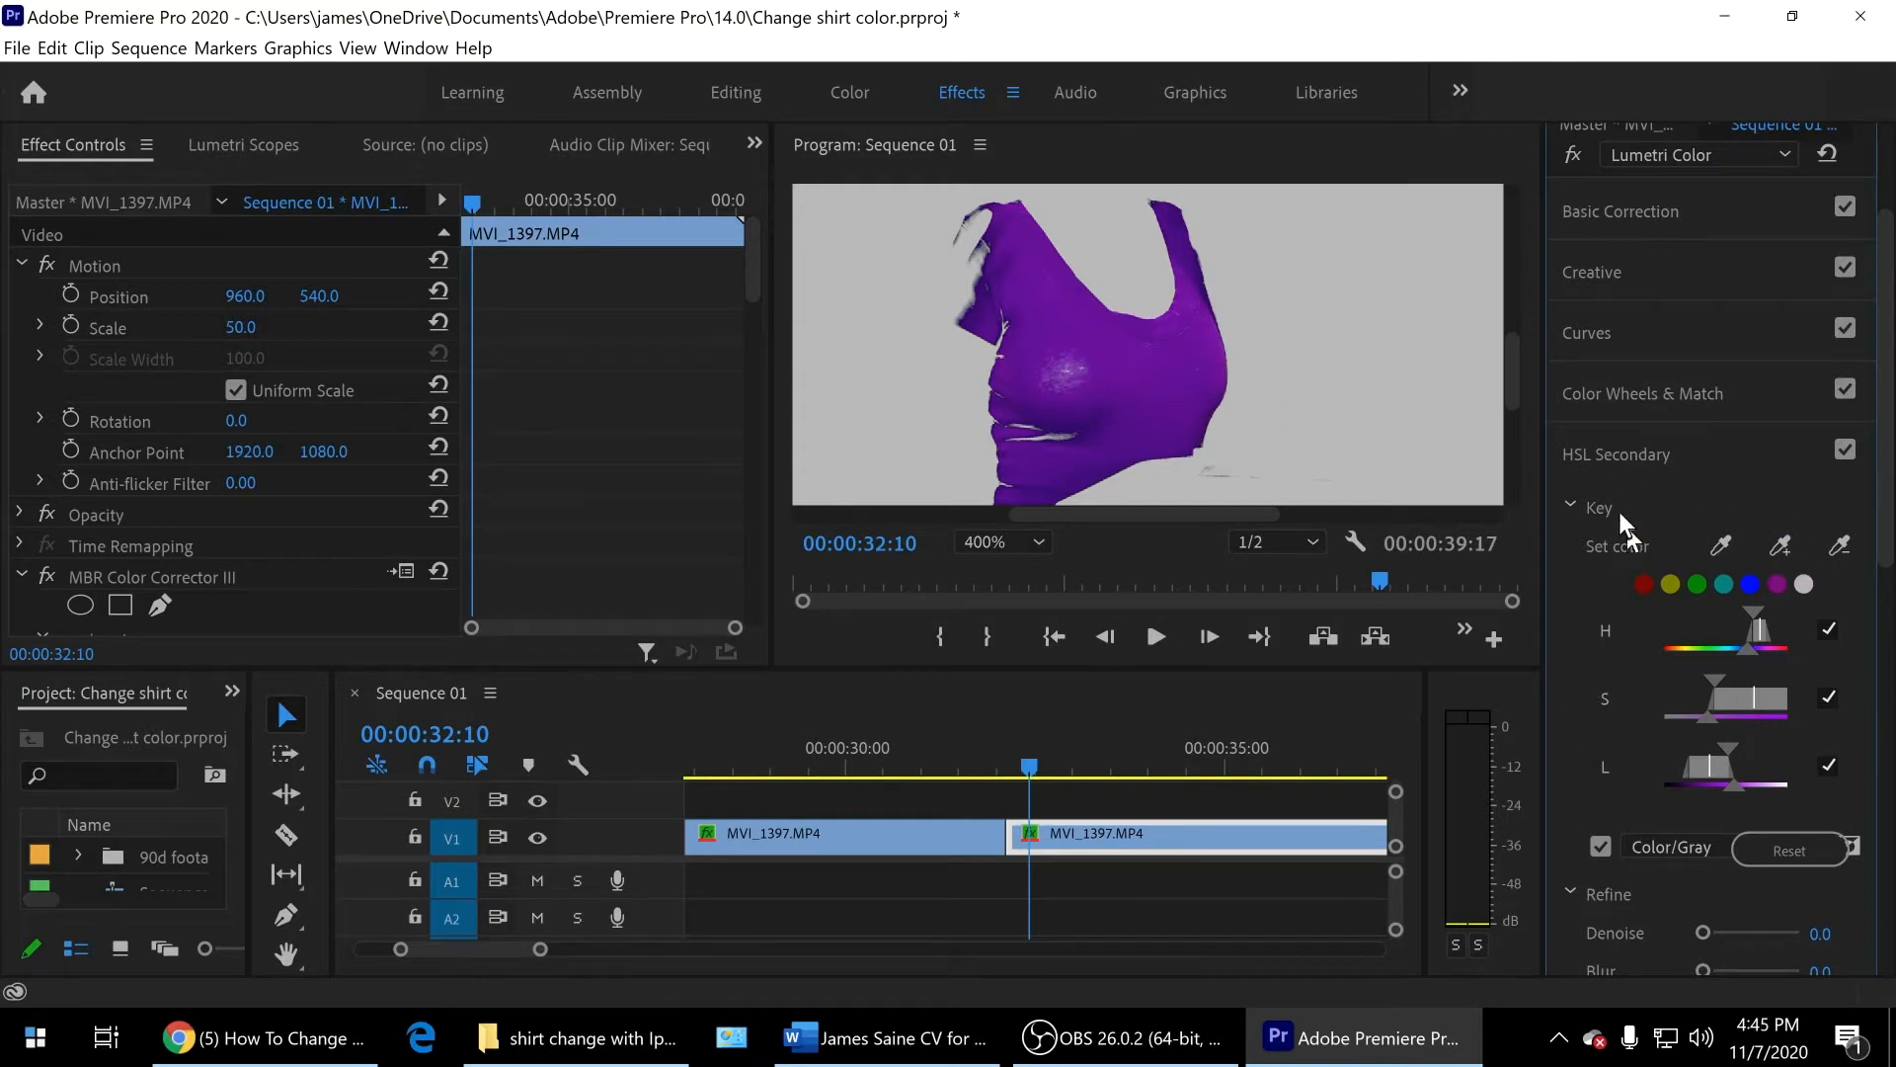
click(1602, 847)
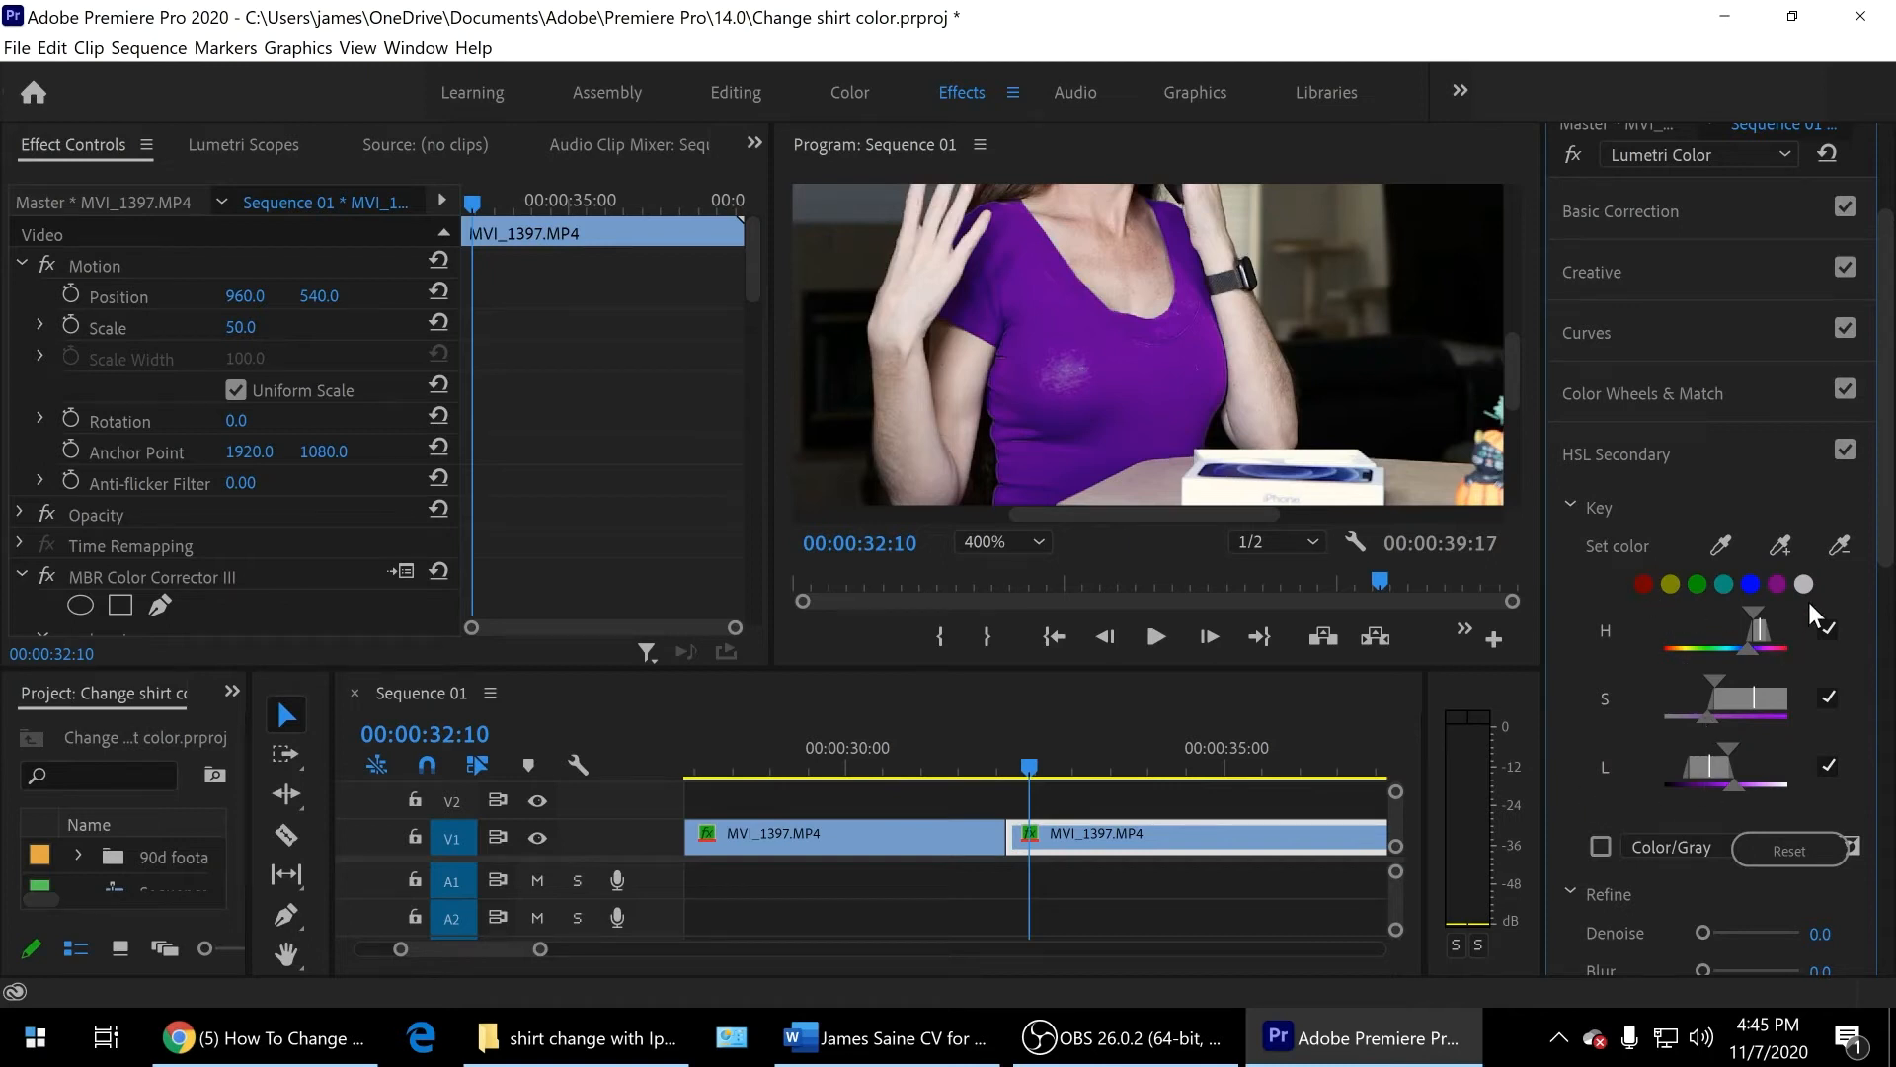
Step: Tint the last clip's keyed shirt toward cyan, and lower its shadows and midtones with the three-way wheels
drag(1886, 509, 1886, 724)
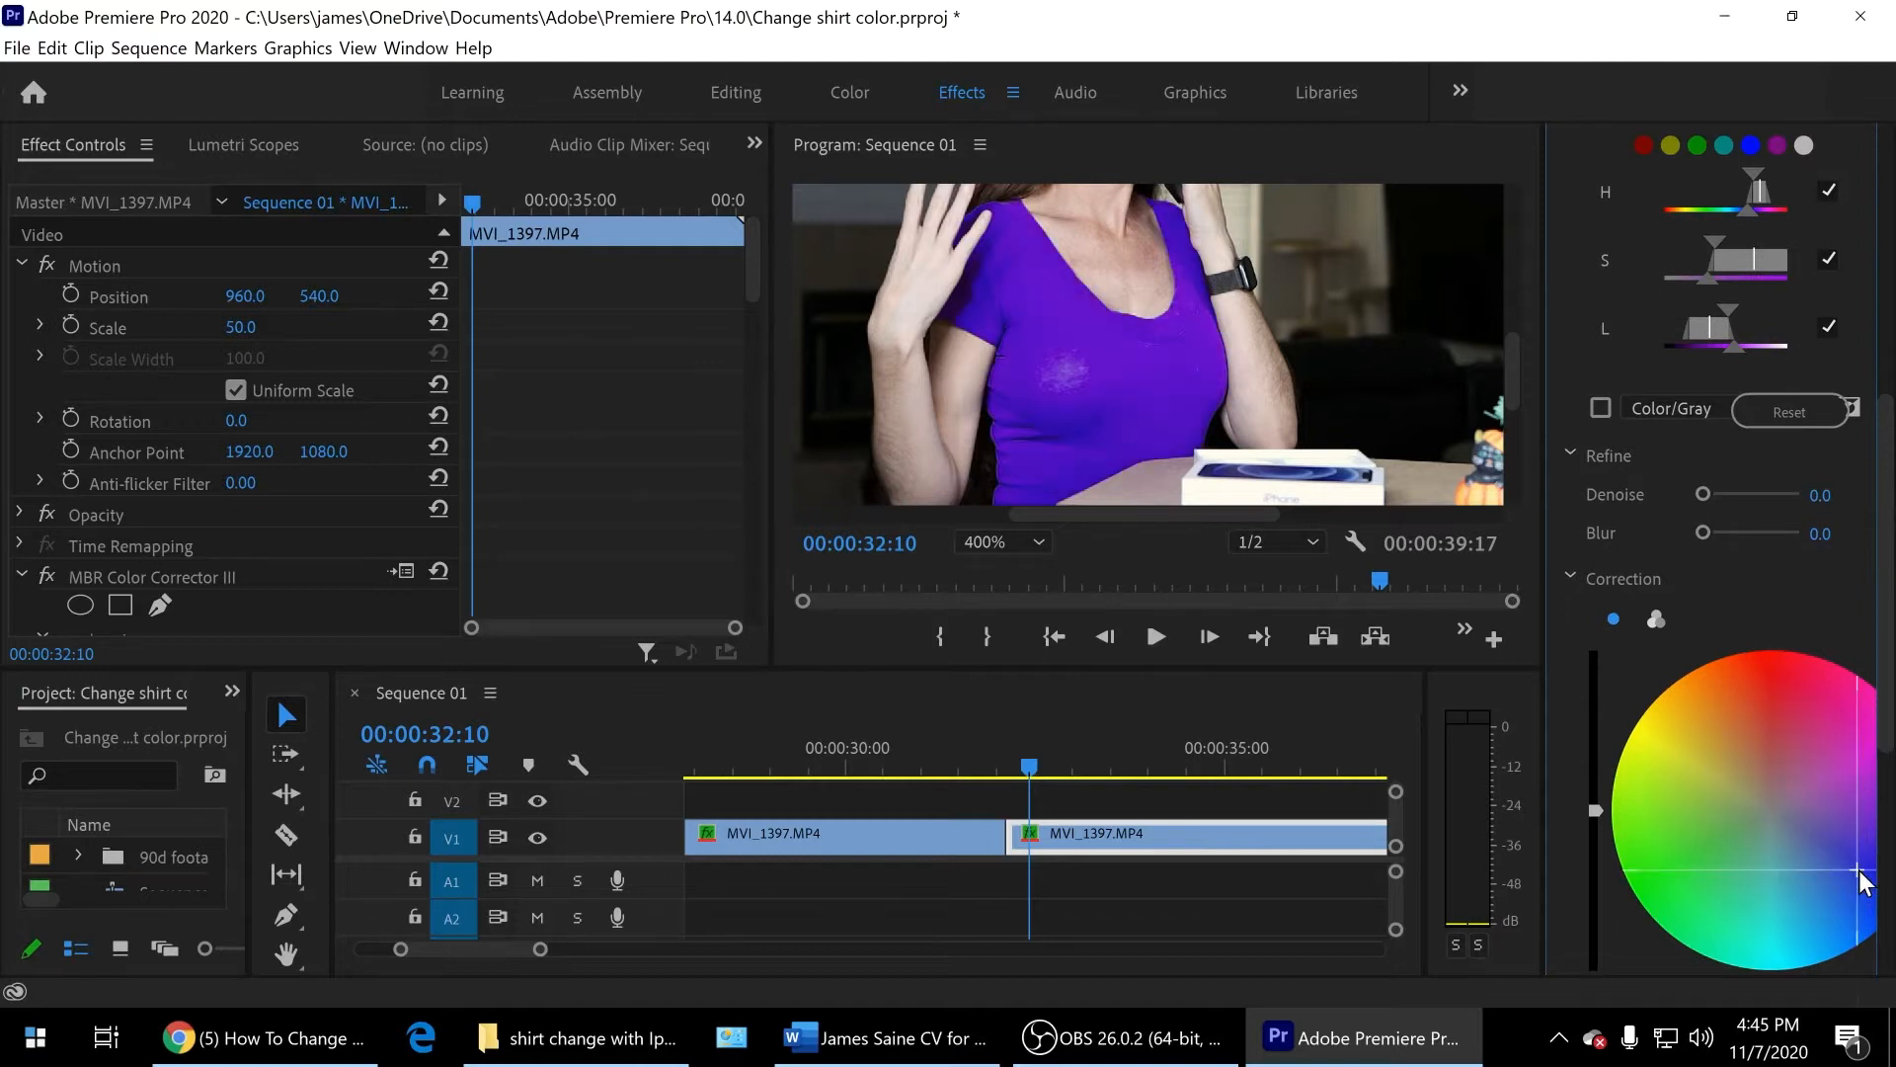
click(1761, 903)
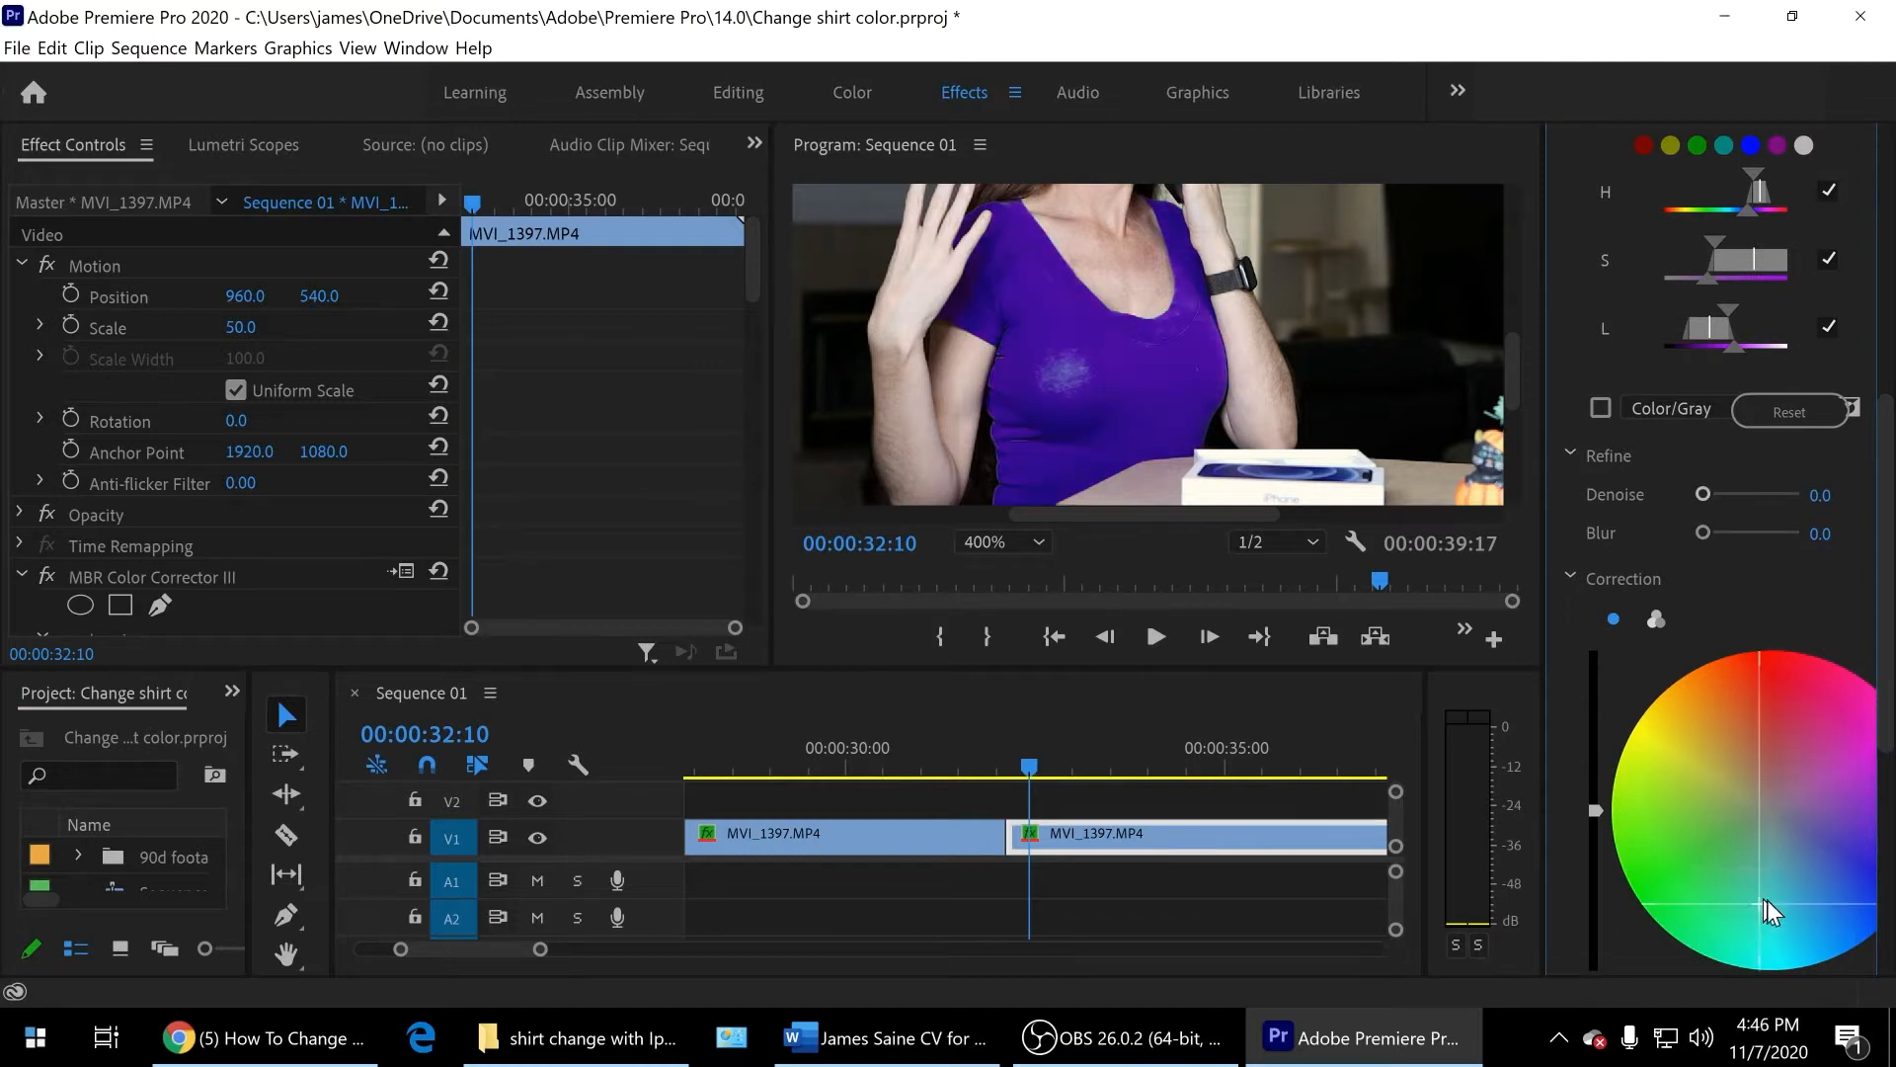
click(1653, 621)
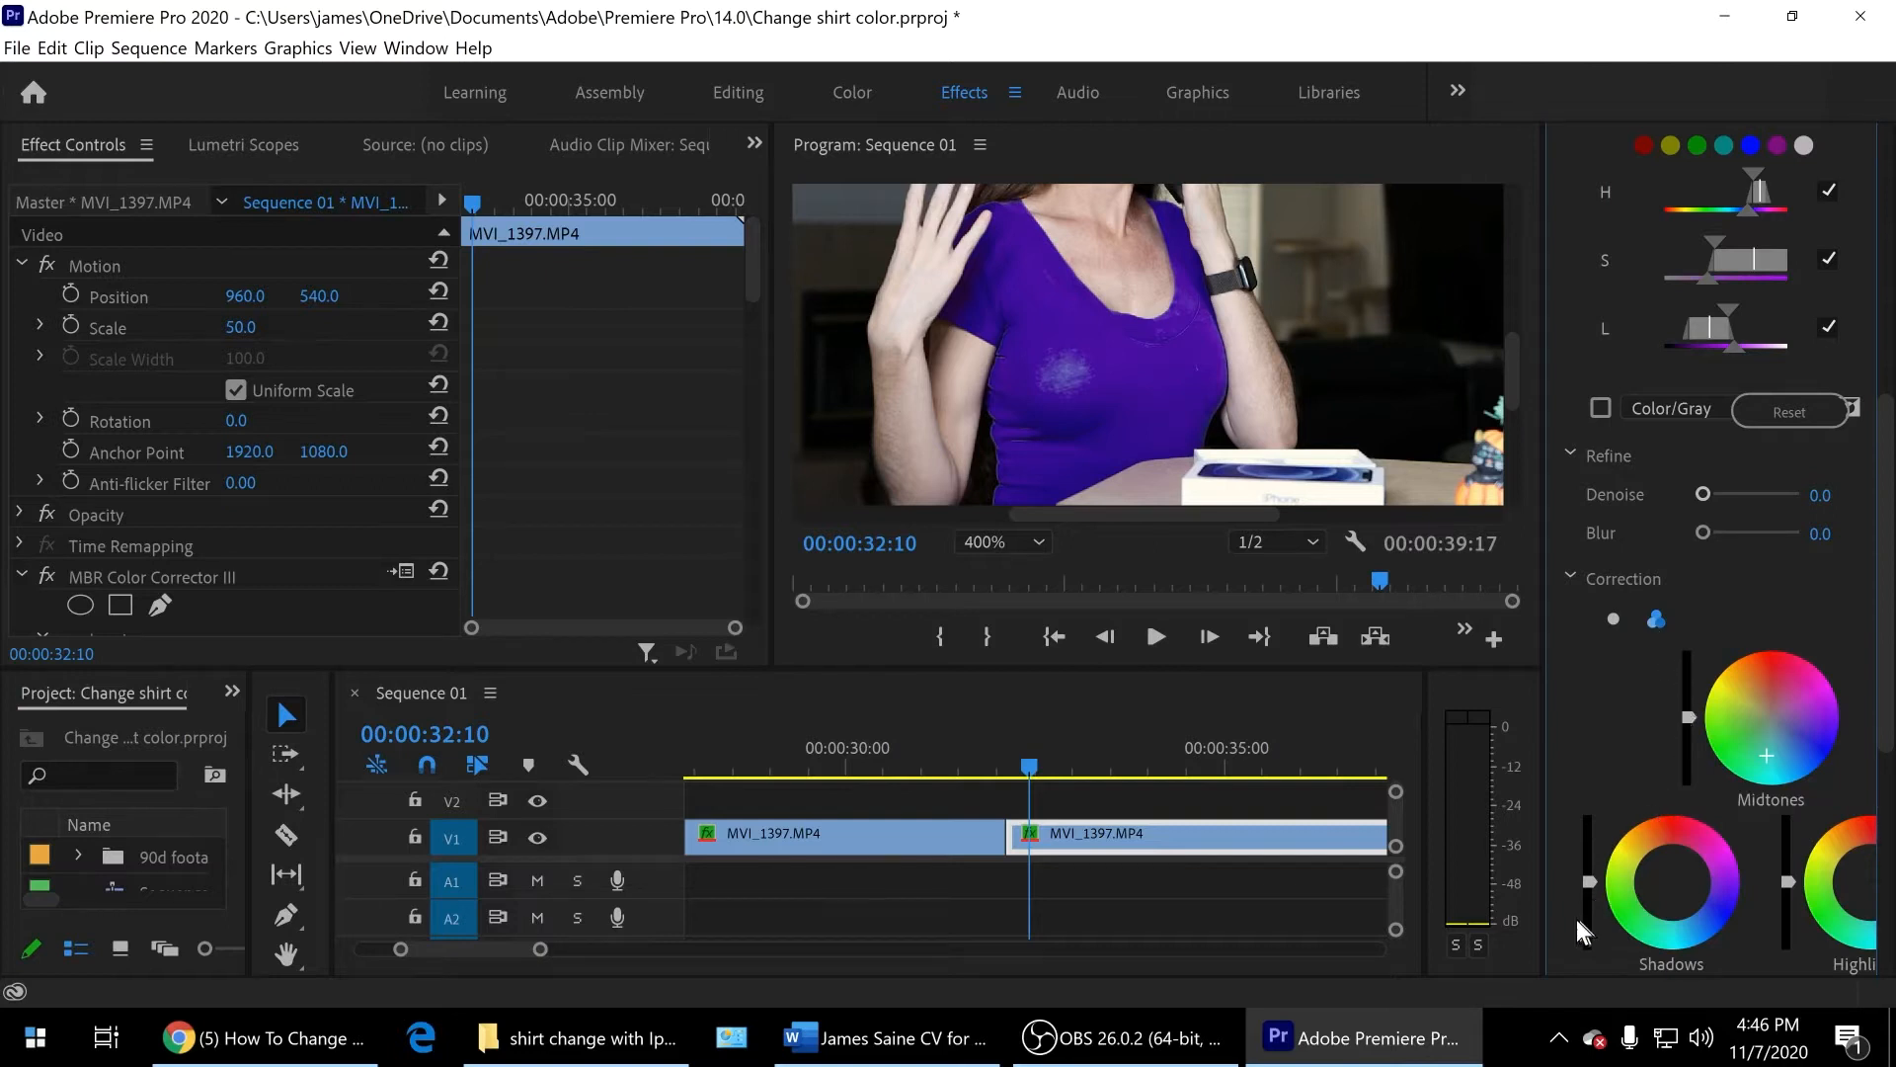
drag(1589, 886, 1589, 913)
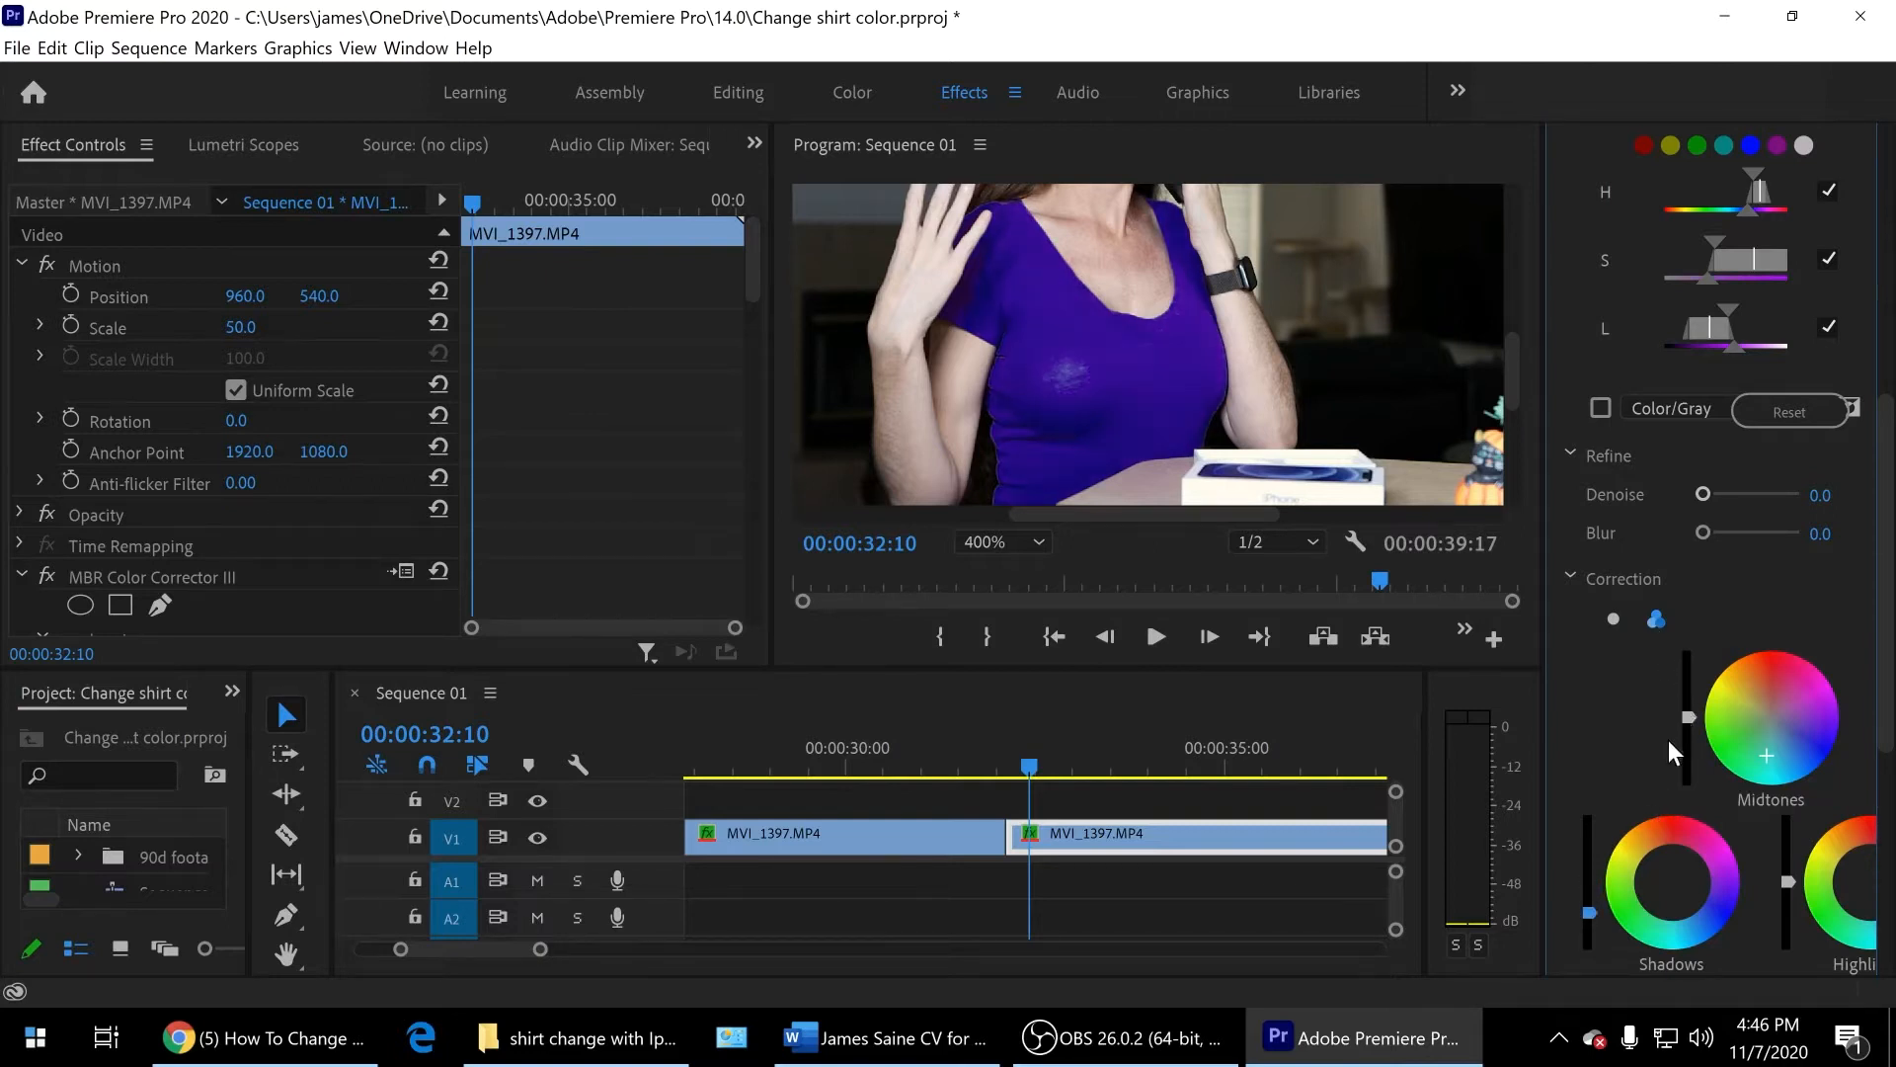
drag(1689, 716, 1689, 763)
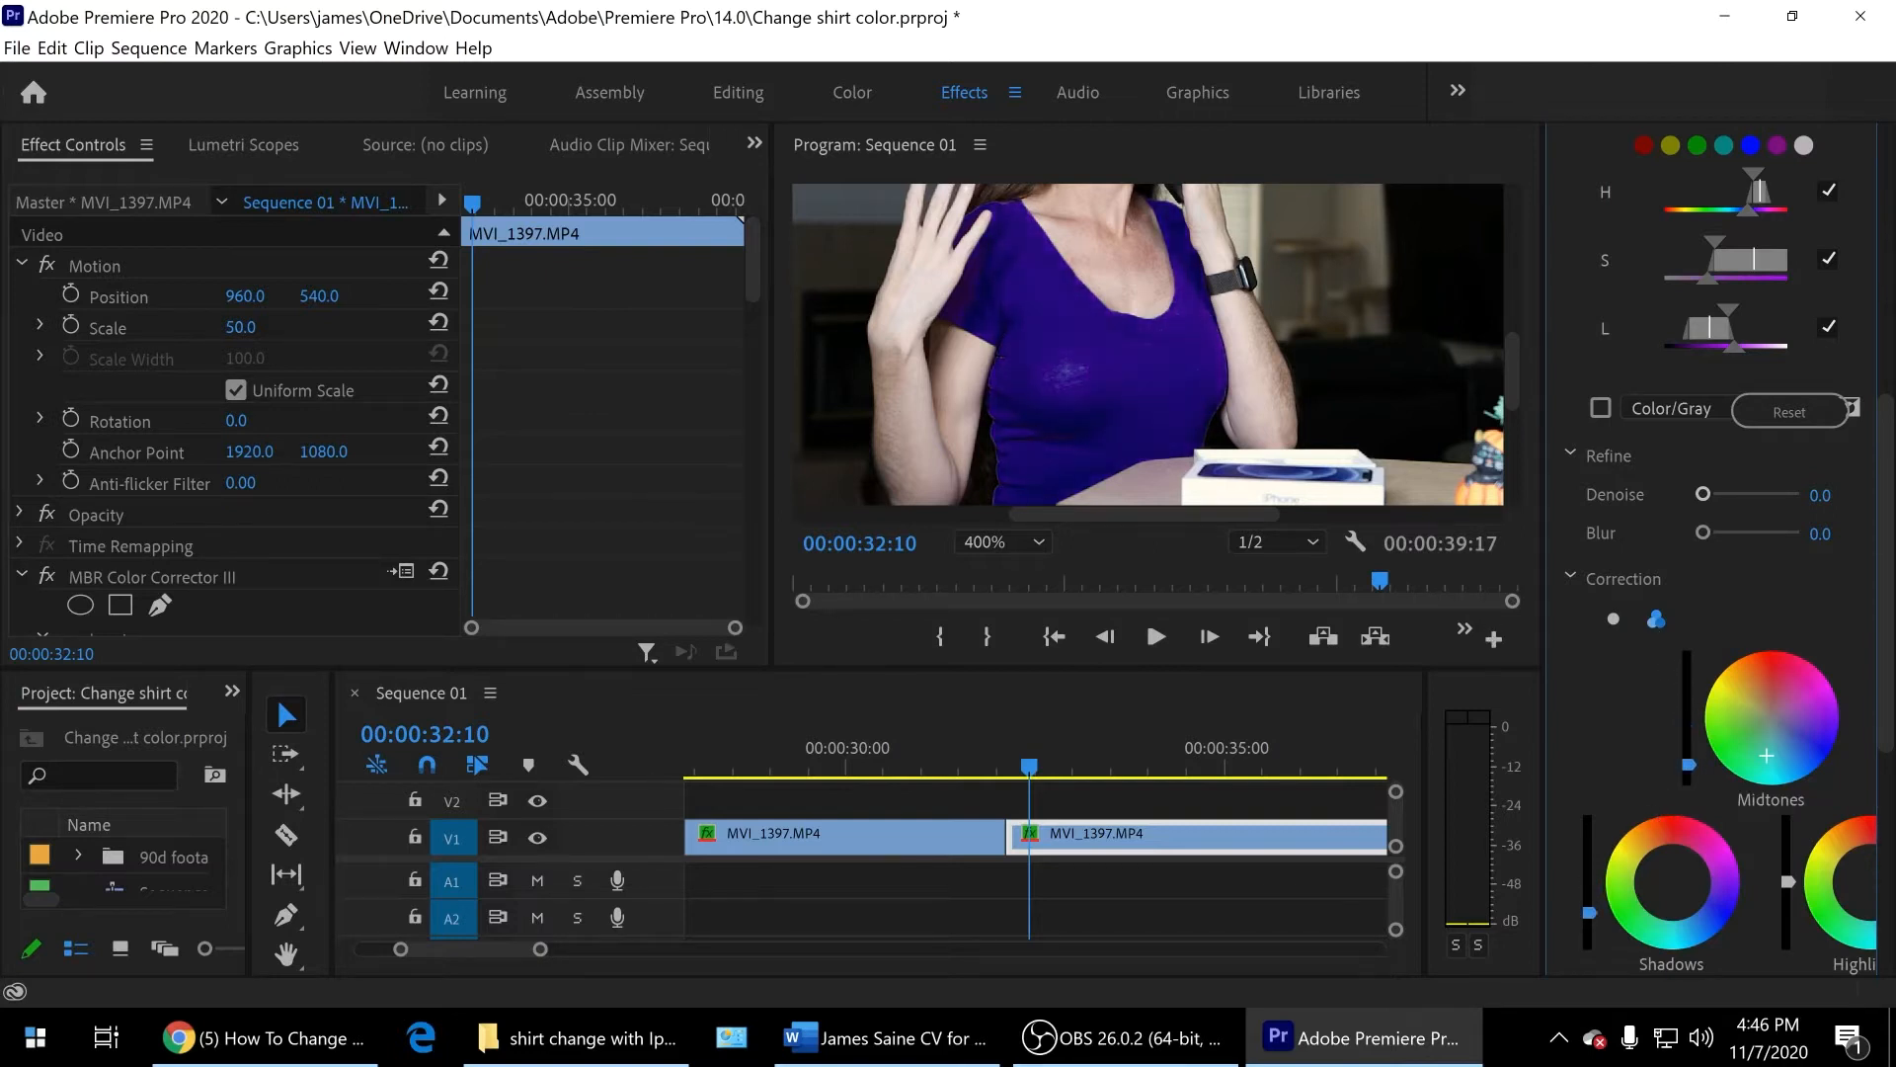
Step: Widen the Lumetri Color panel and tint the last clip's keyed shirt toward blue in the midtones, shadows and highlights
click(1613, 619)
drag(1546, 581, 1463, 583)
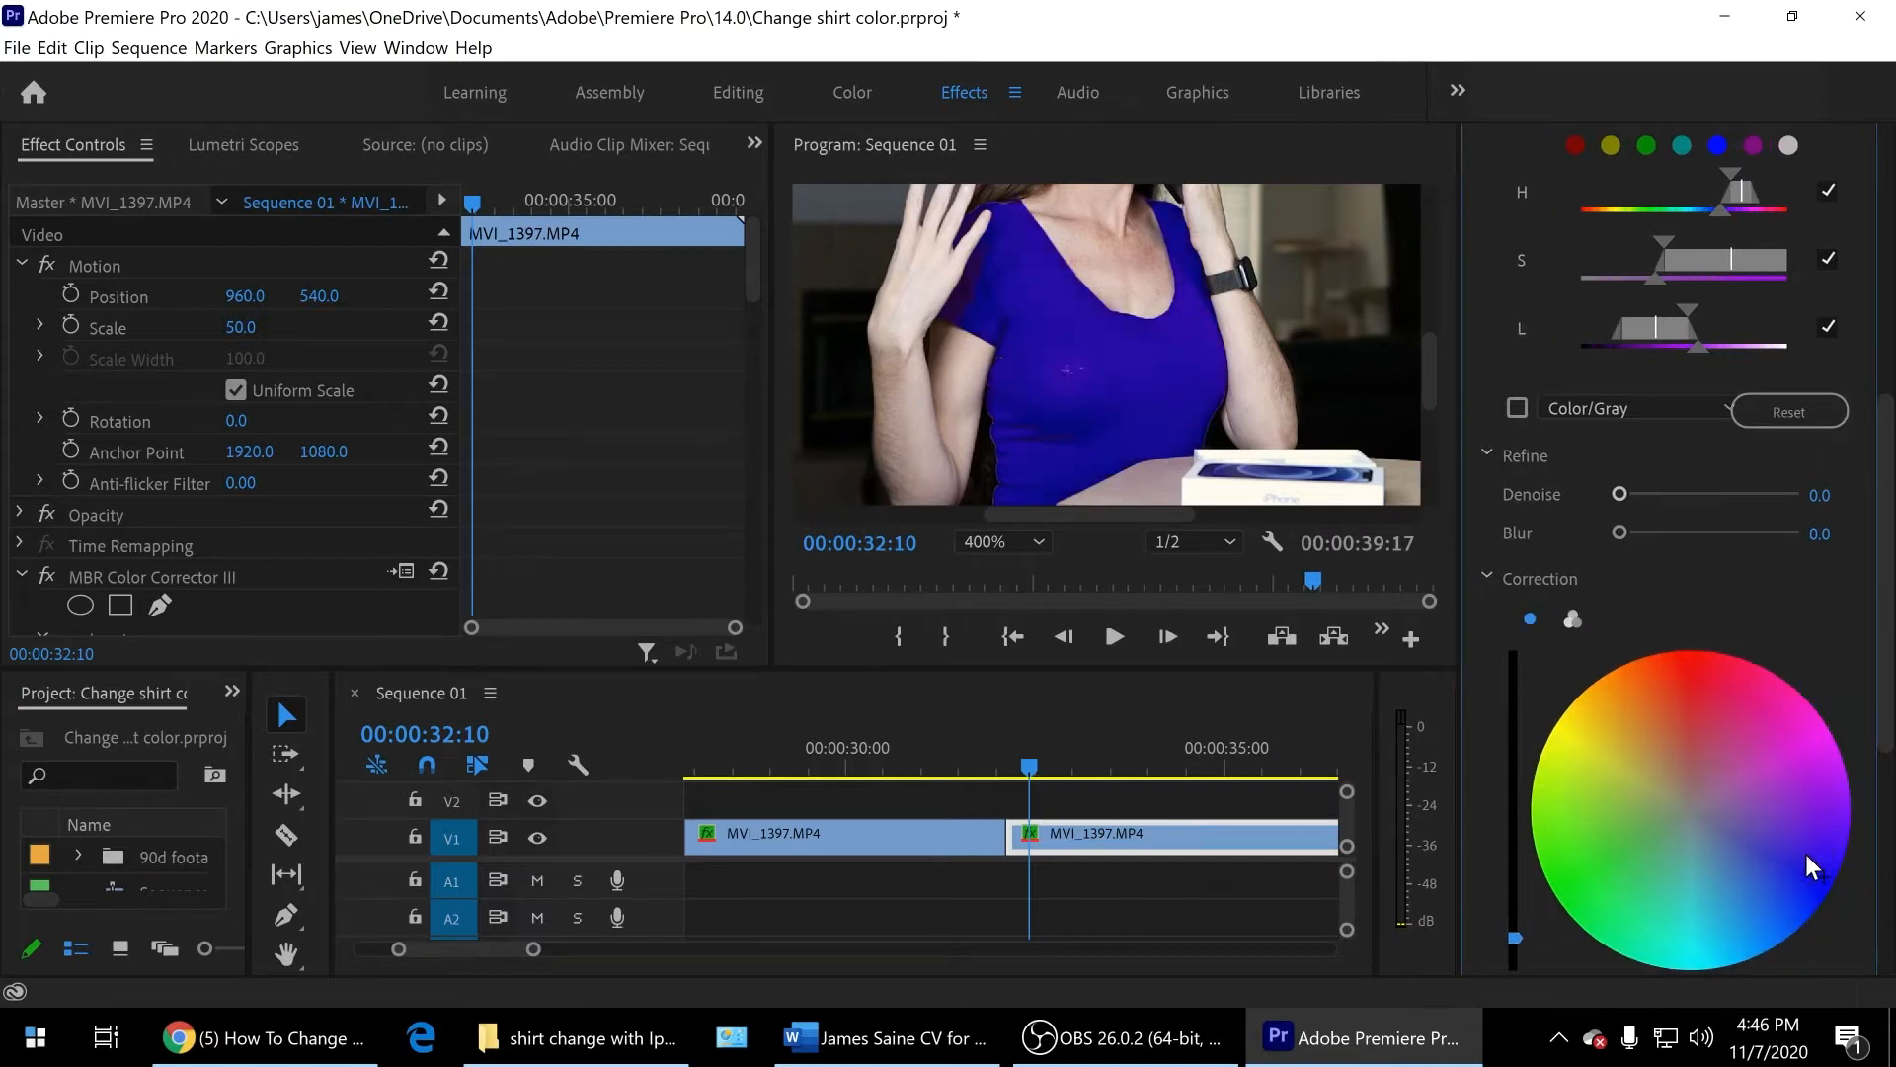
click(1575, 620)
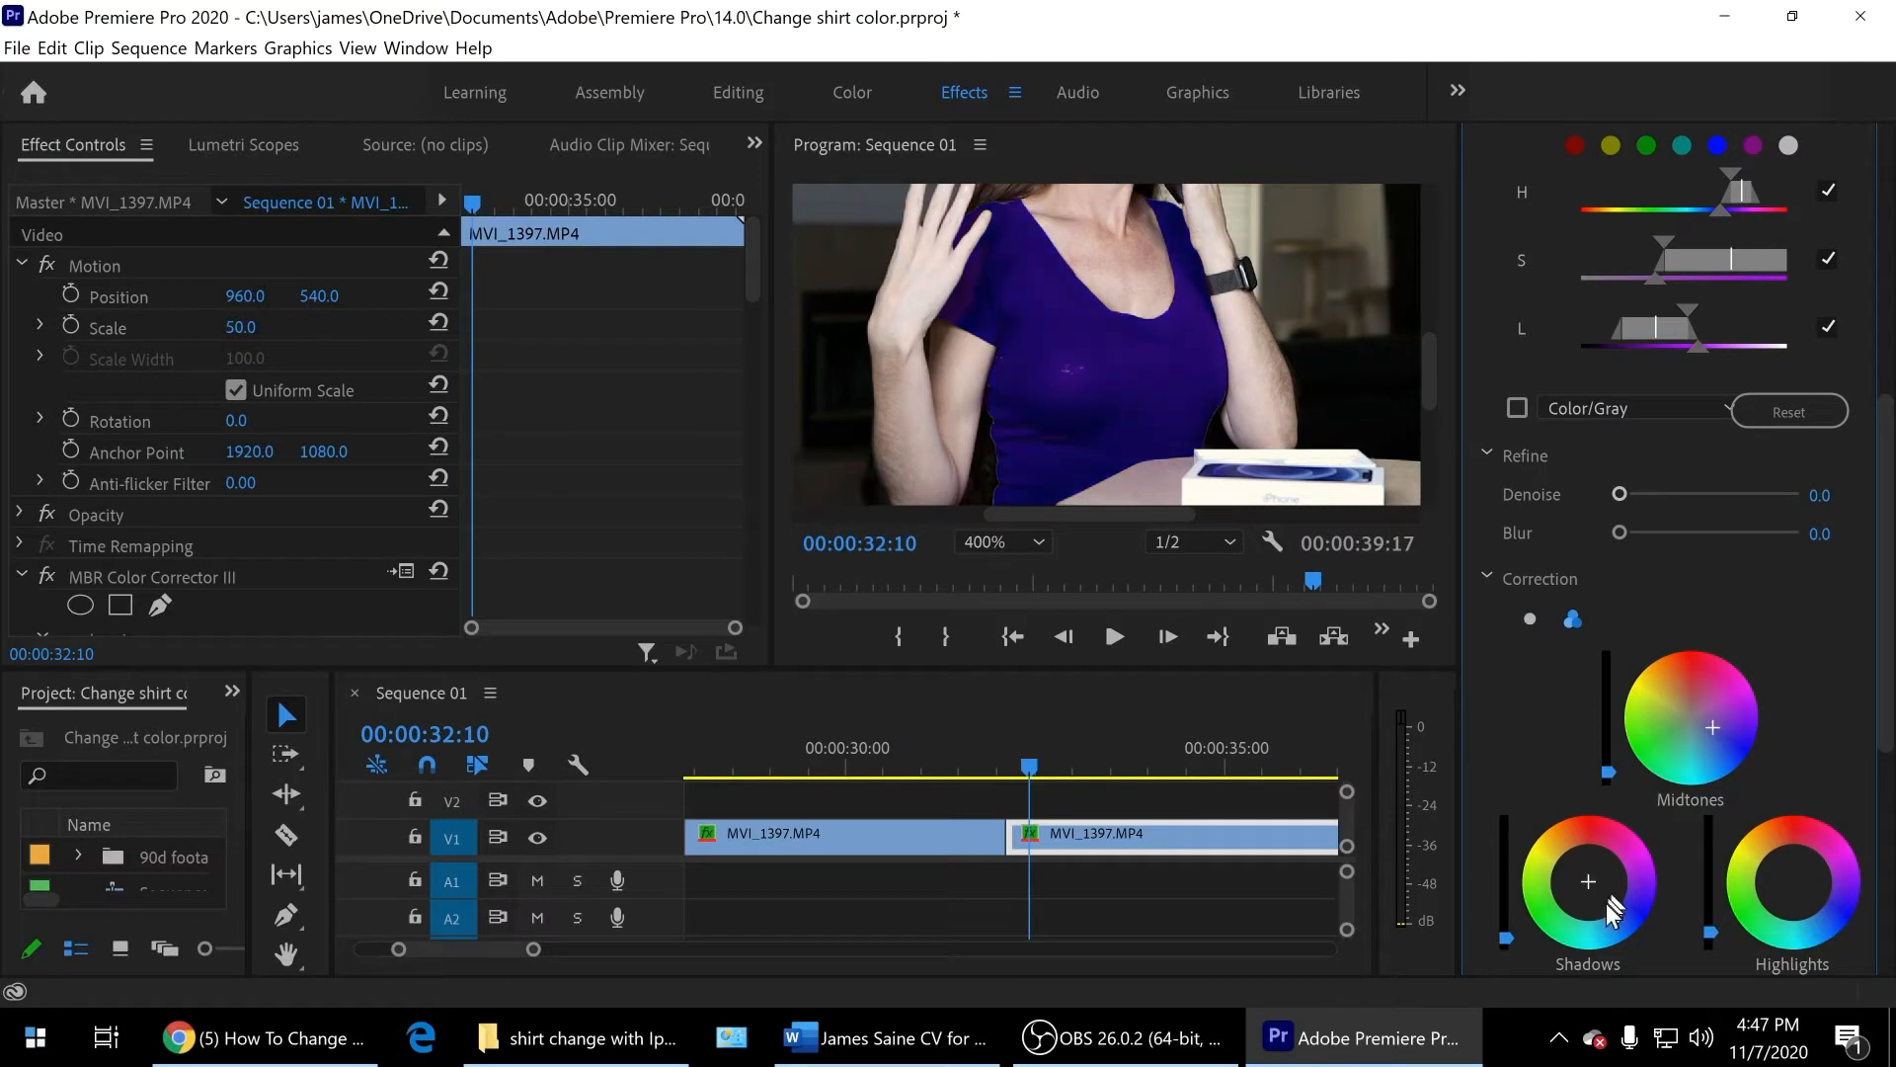
drag(1839, 911, 1853, 908)
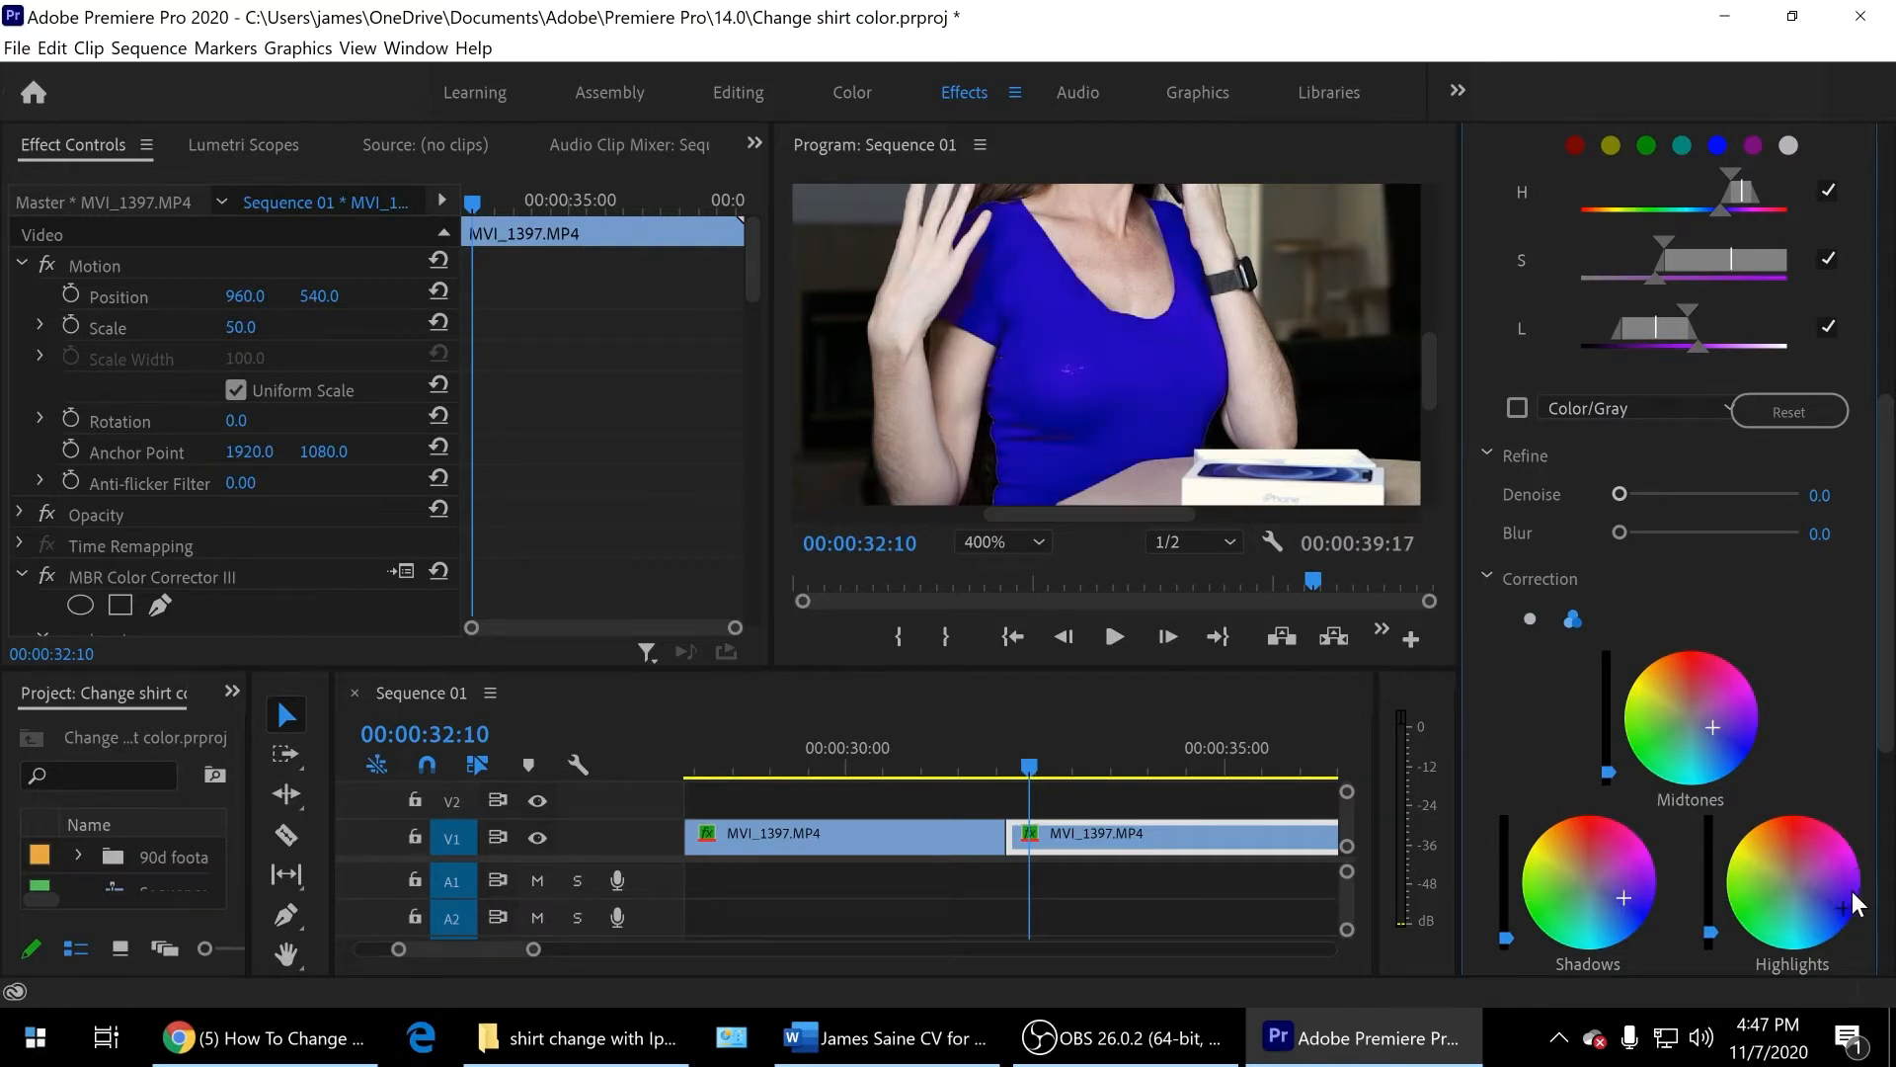
drag(1746, 738, 1746, 746)
click(1530, 619)
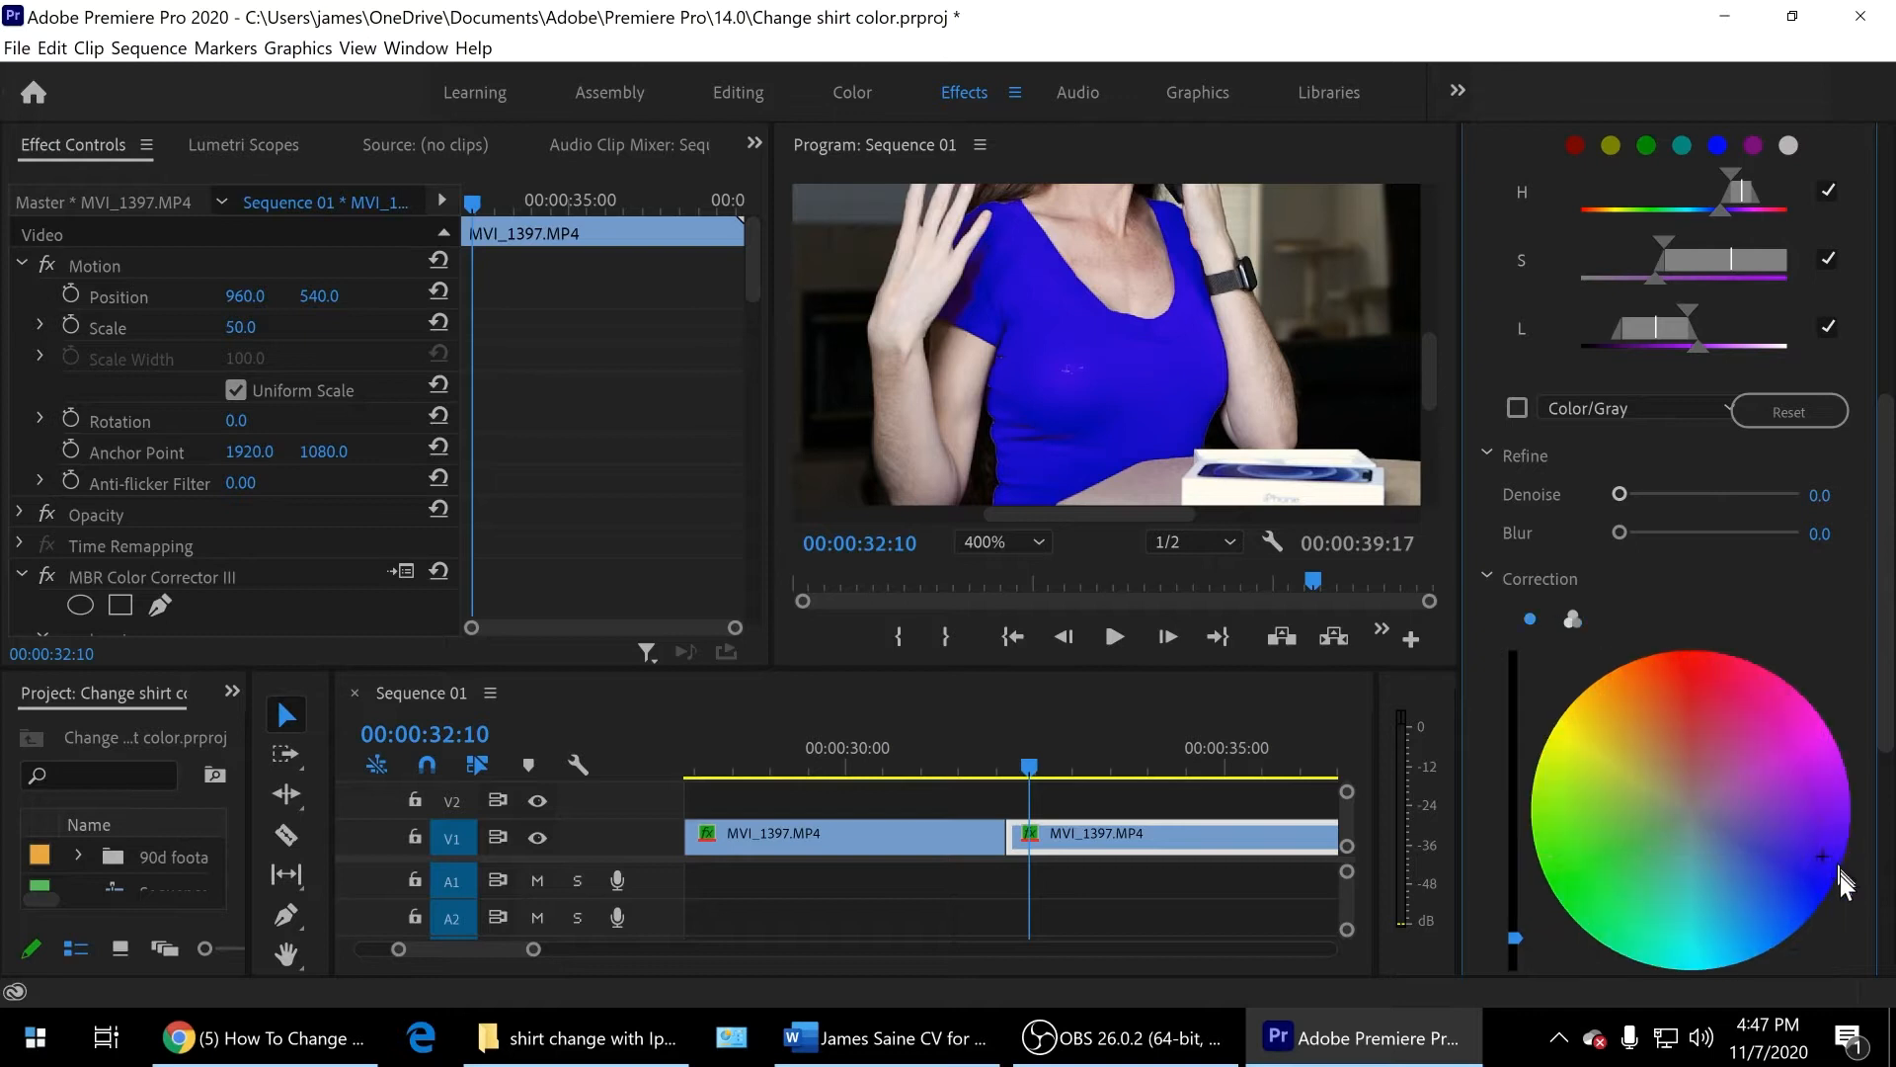
click(1816, 883)
Step: Try a green midtone tint on the keyed shirt, compare the three-way wheels, and reset the single correction wheel
click(1578, 845)
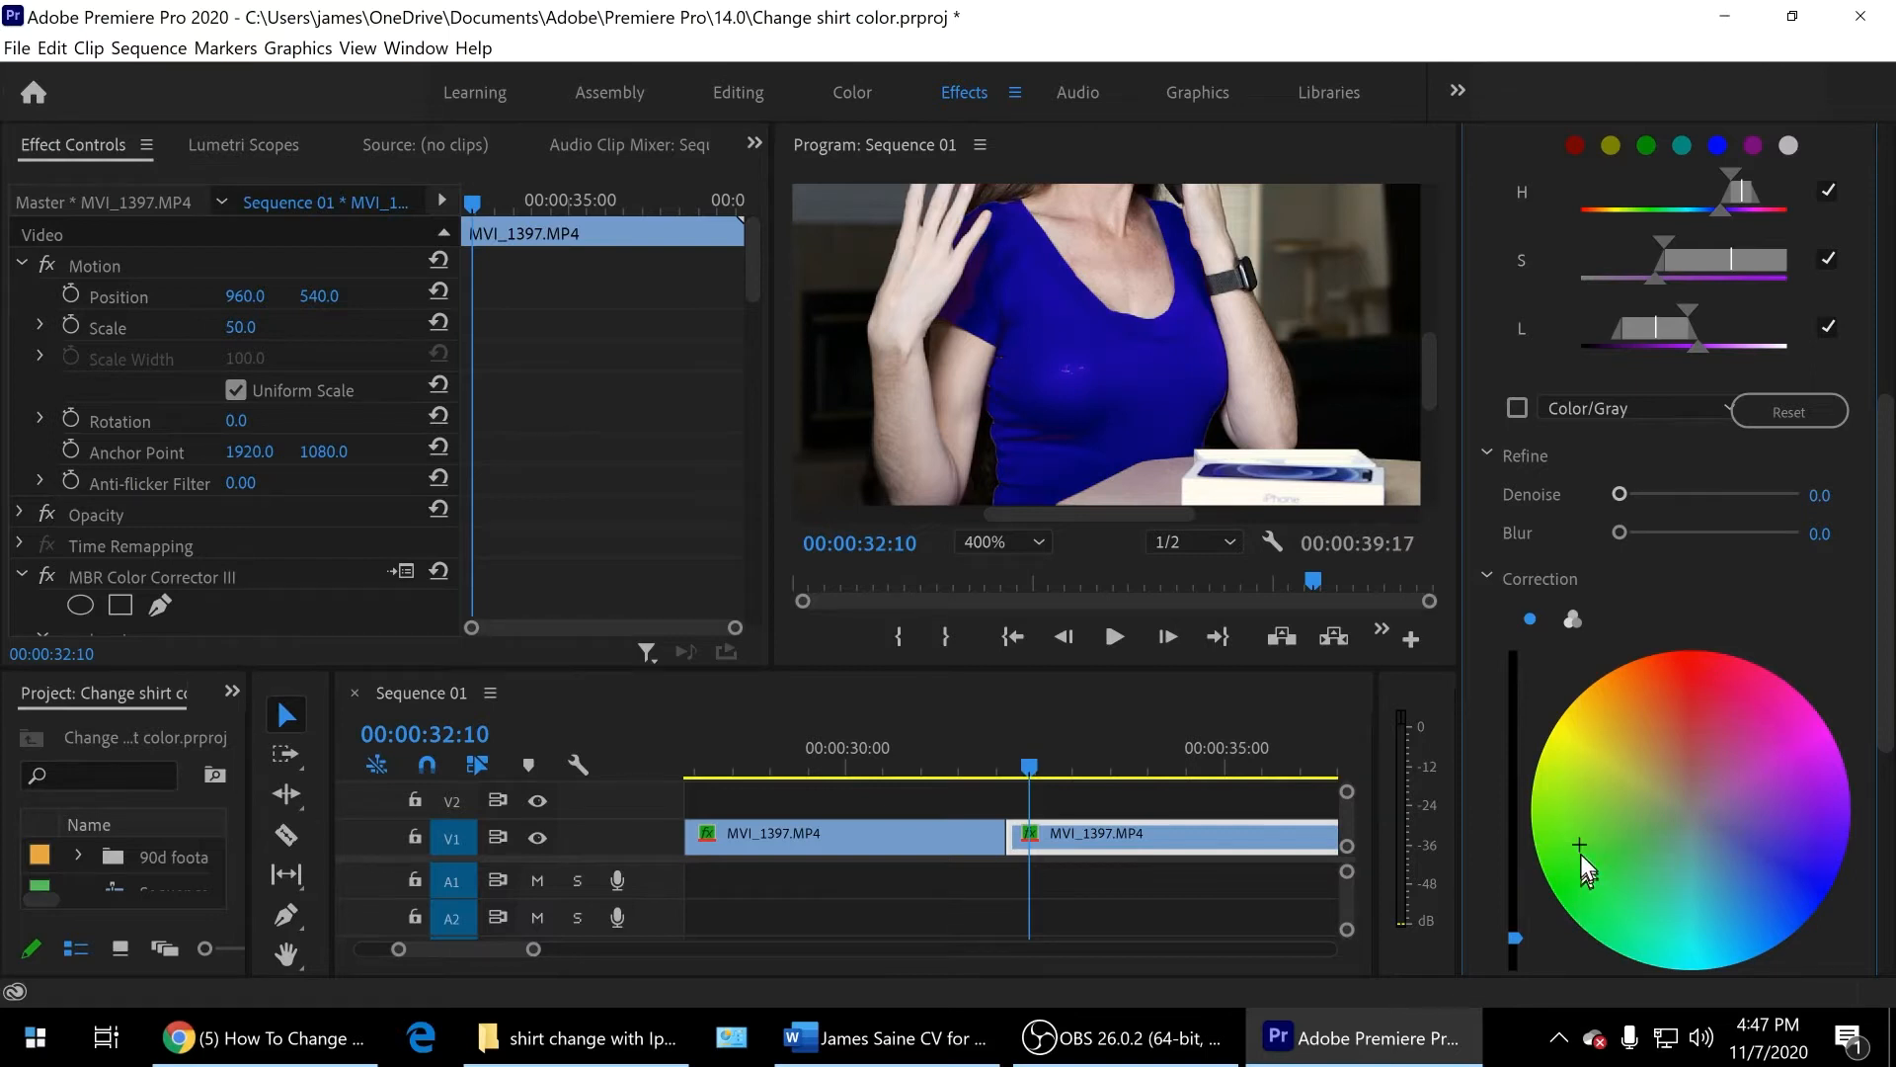
click(1573, 618)
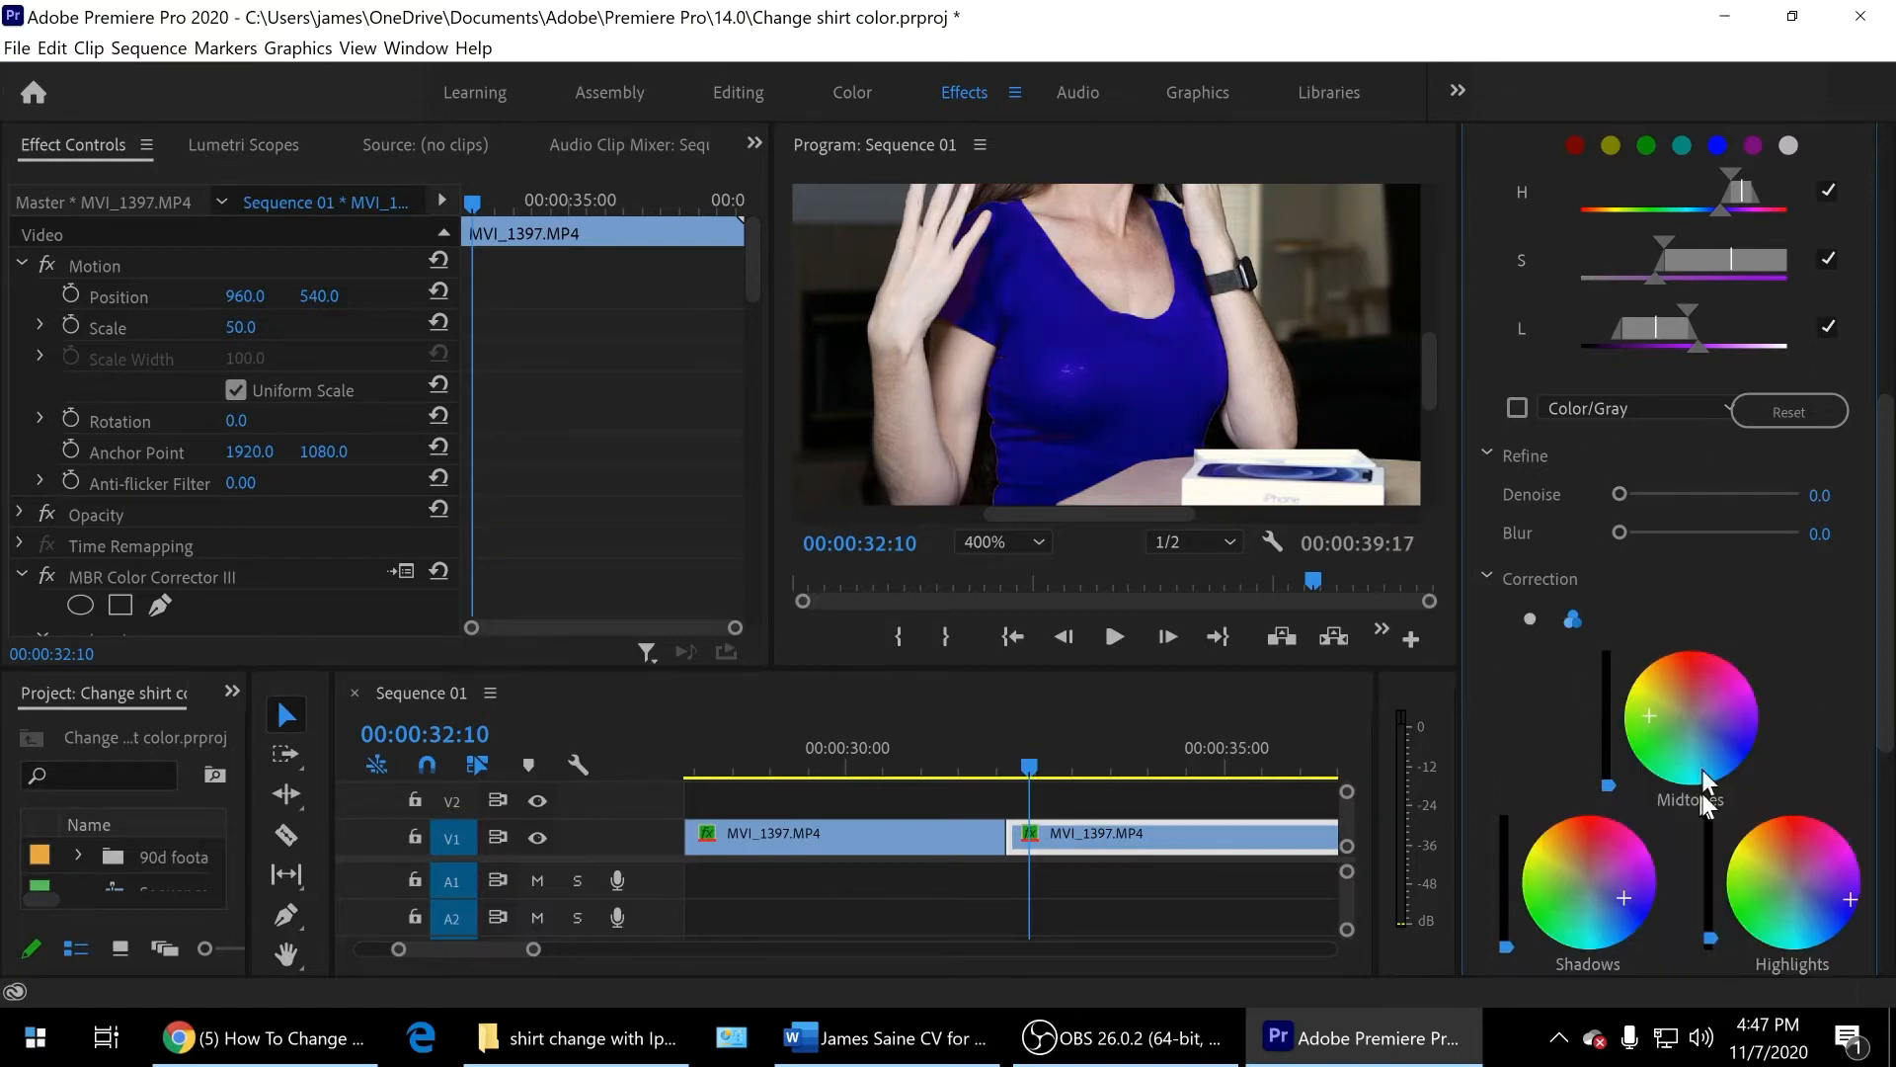
click(1530, 619)
double_click(1704, 814)
Step: At 00:00:34:03, tint the keyed shirt's midtones toward blue and lower the upper limit of the key's luminance range
drag(825, 751, 975, 750)
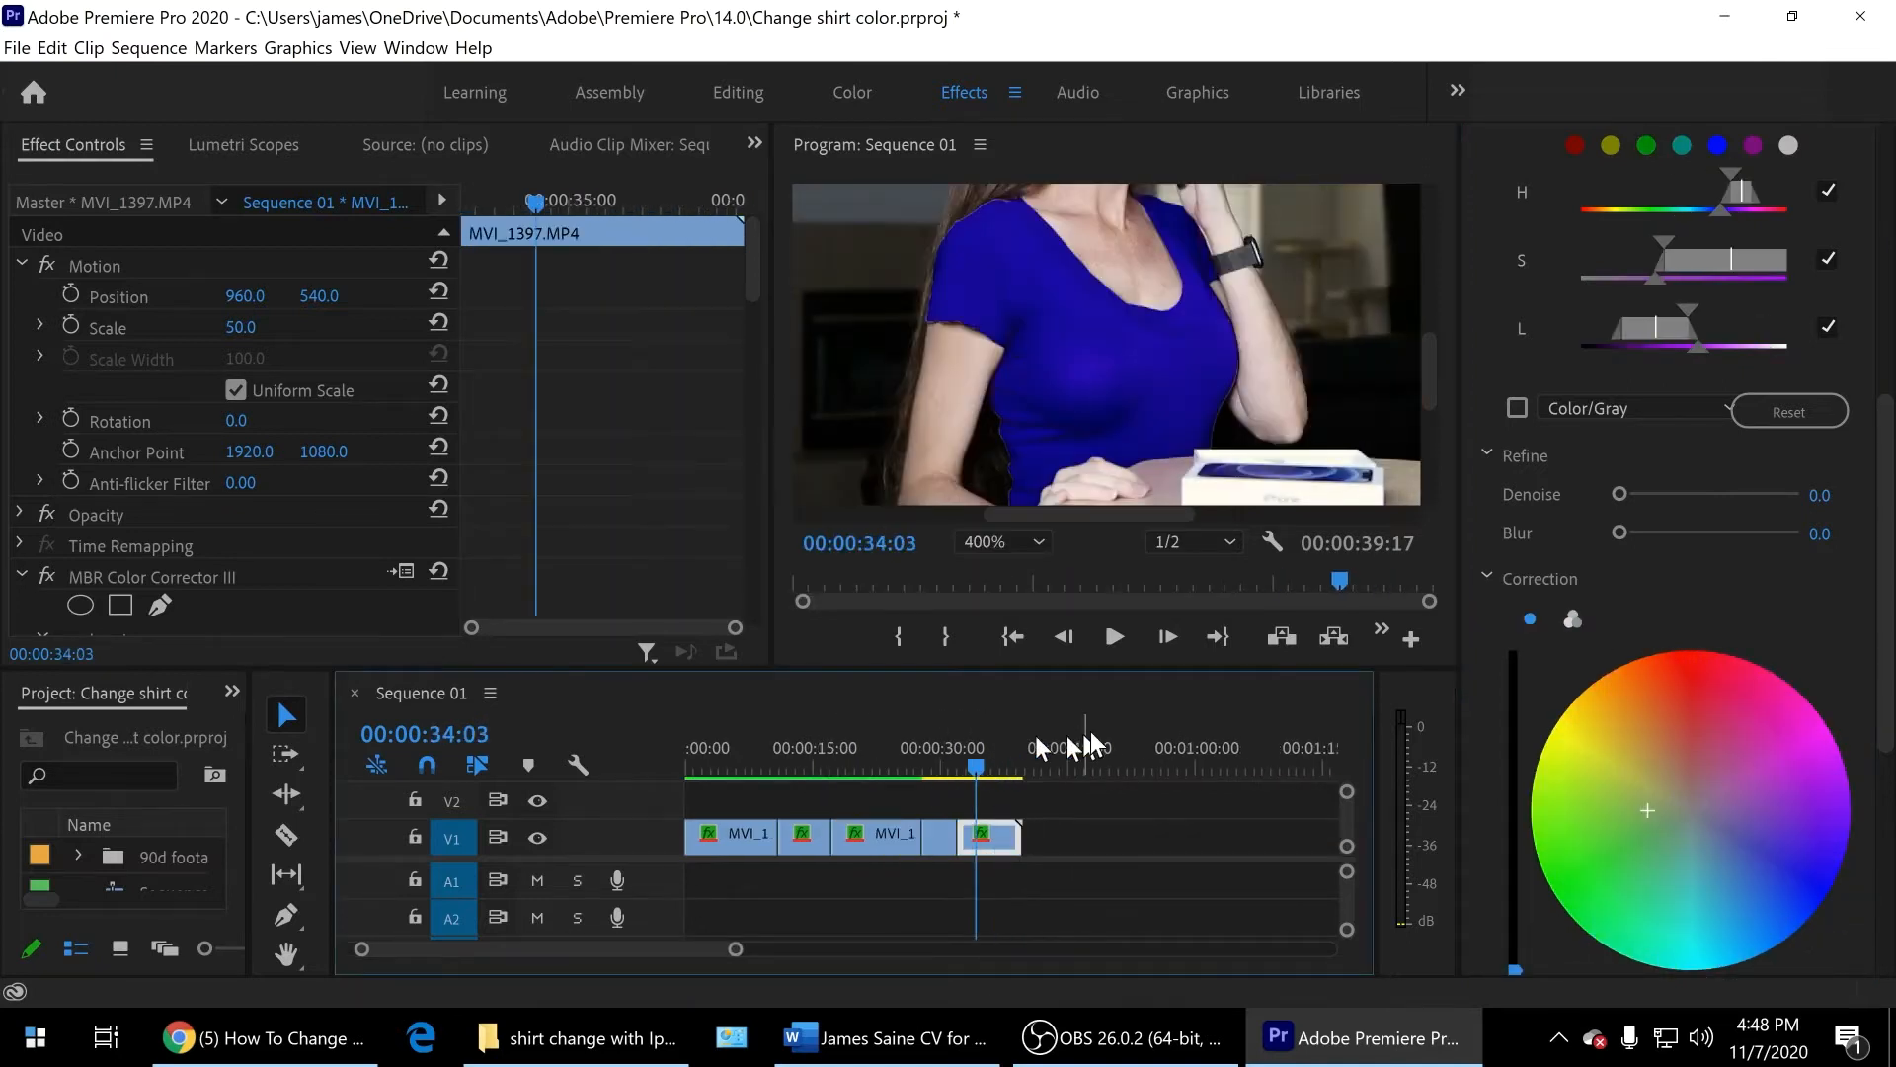
drag(1547, 818, 1788, 874)
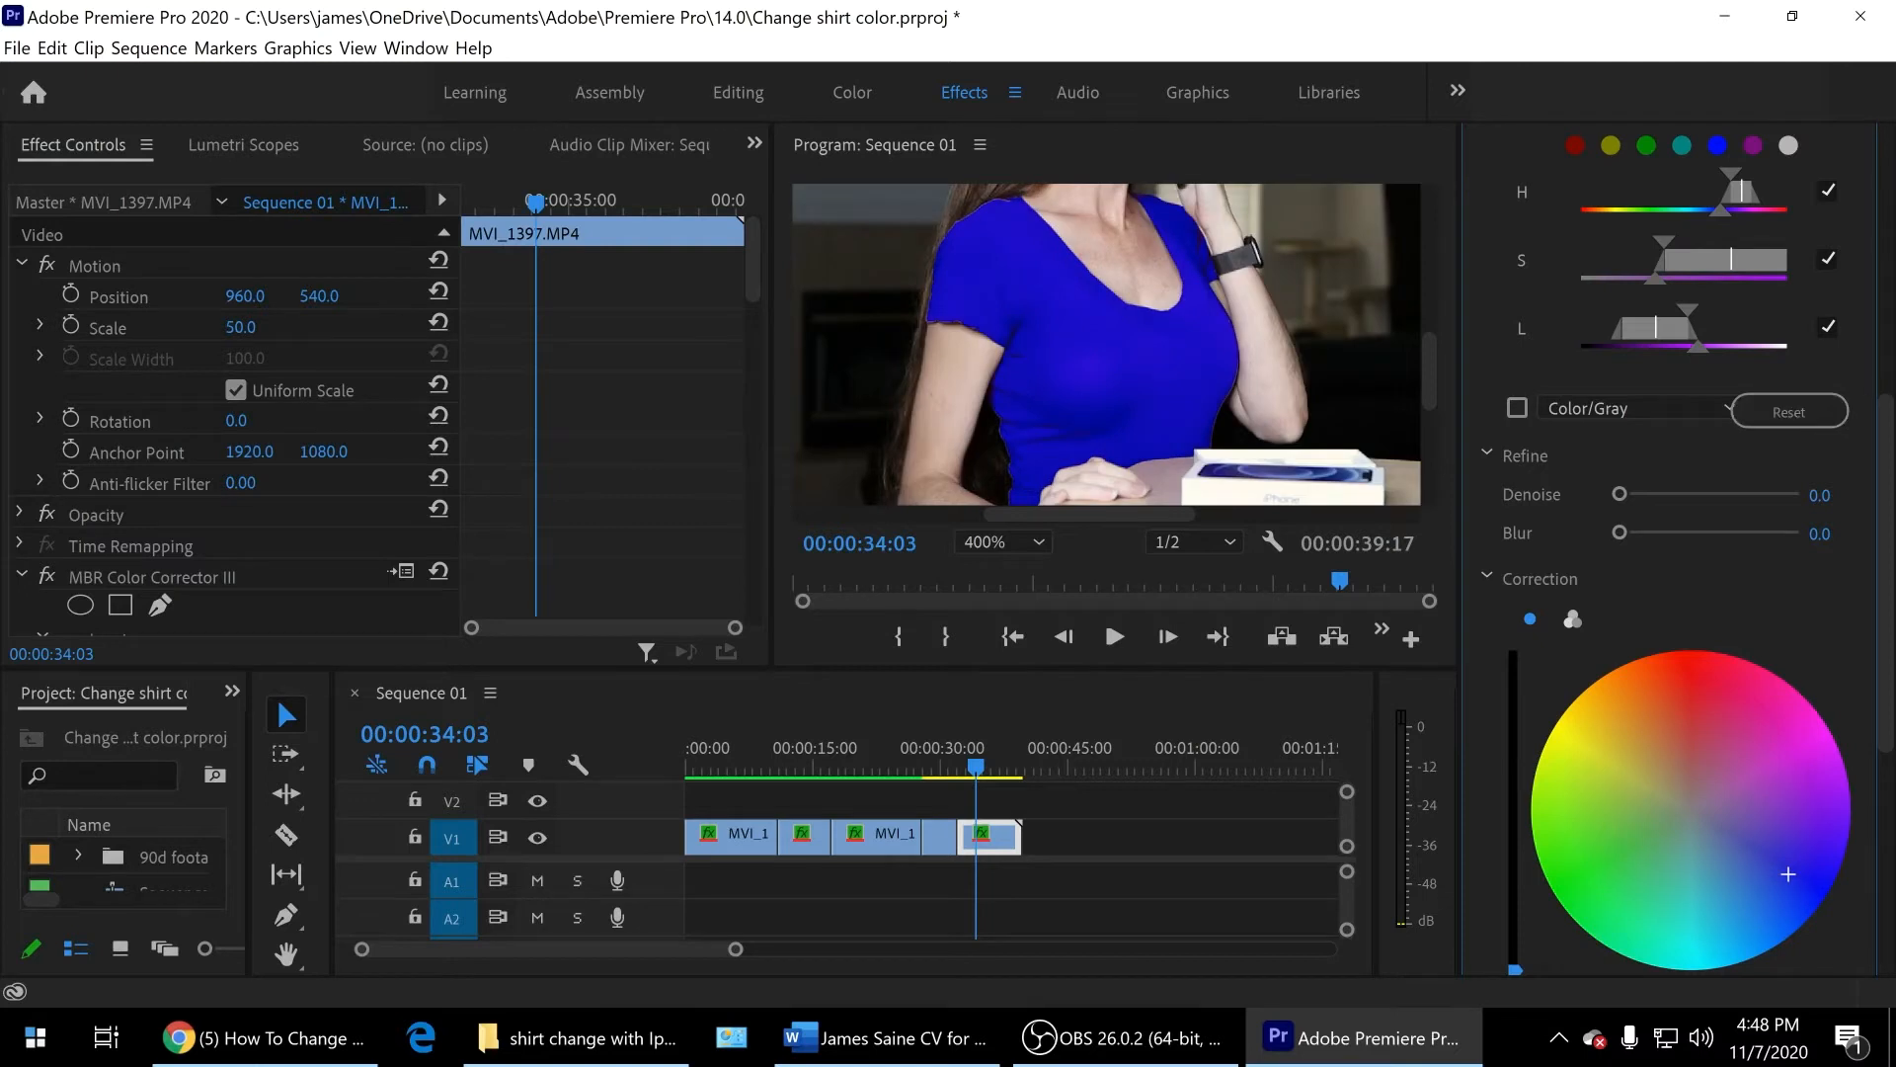
scroll(1886, 499, up, 3)
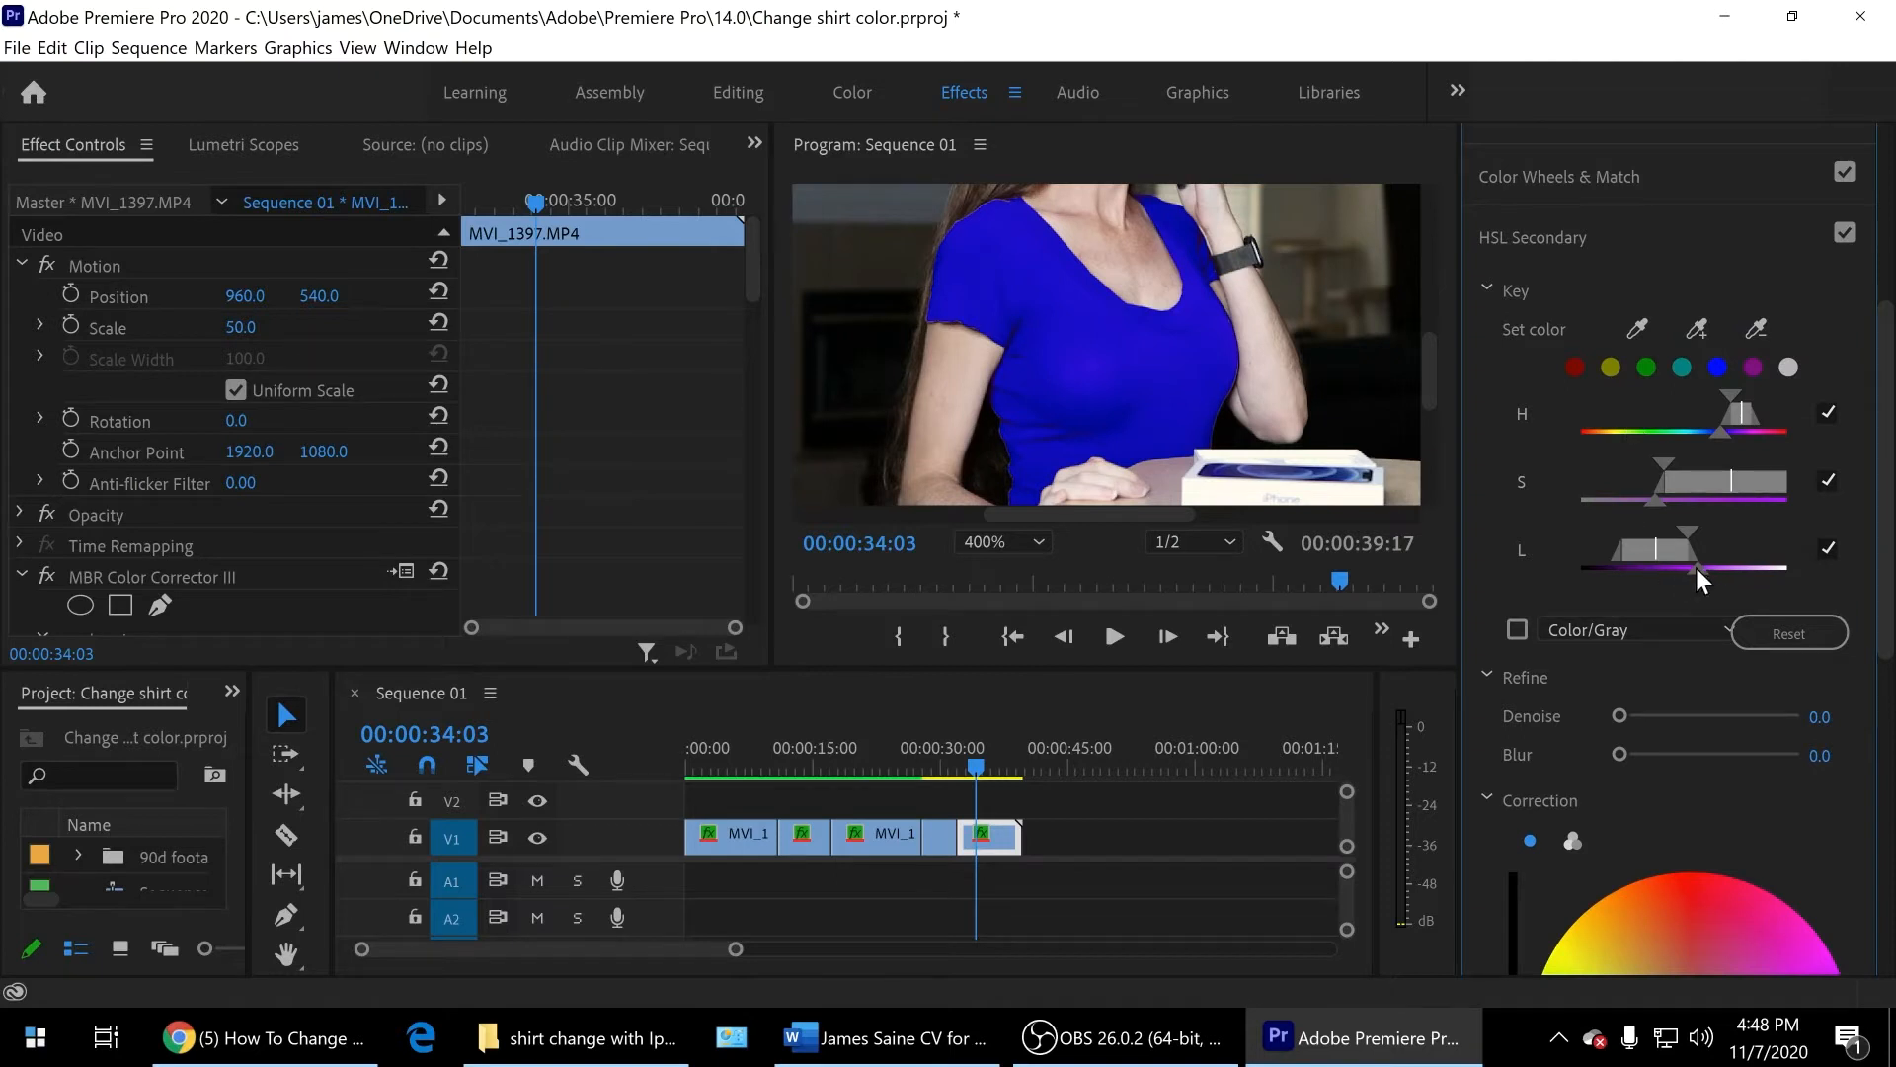
drag(1697, 567, 1655, 565)
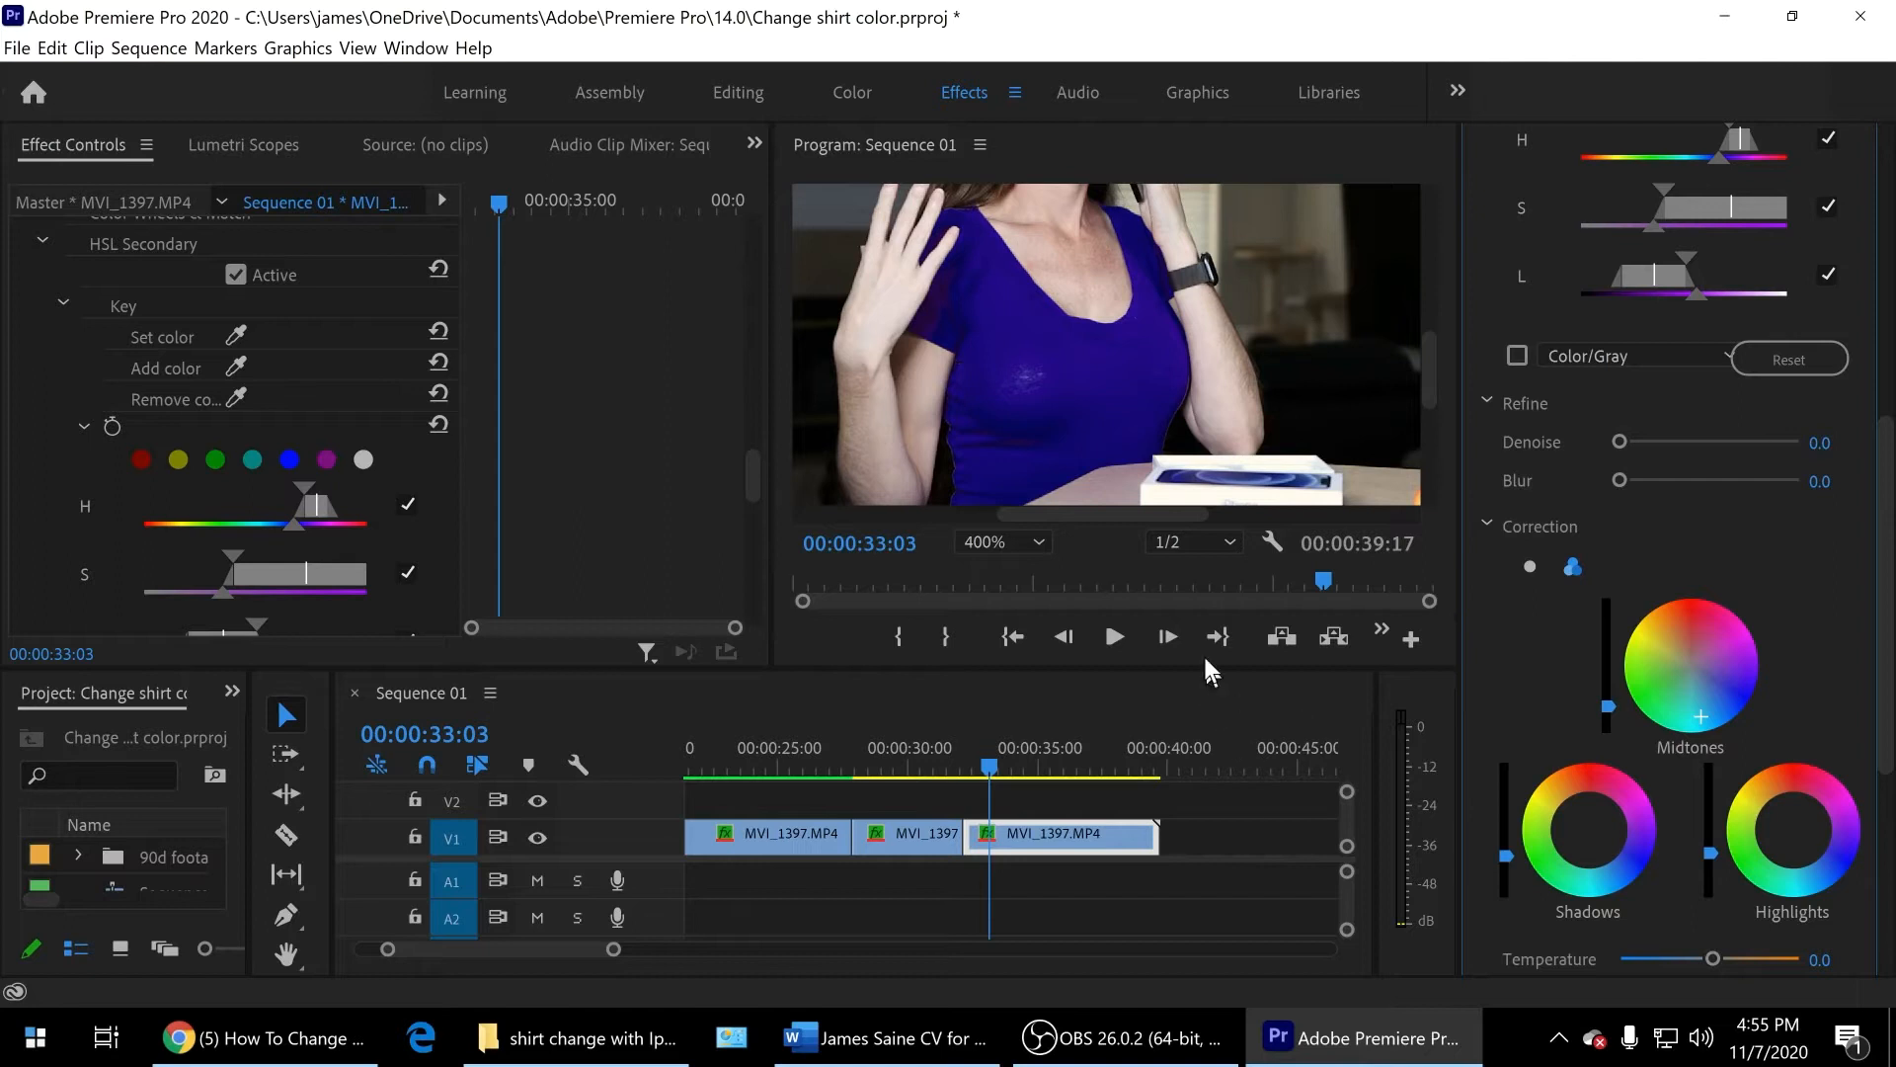
Step: Fit the whole frame in the program monitor and play from 00:00:27:07 through the last clip, briefly maximizing the monitor
click(1049, 541)
click(1030, 559)
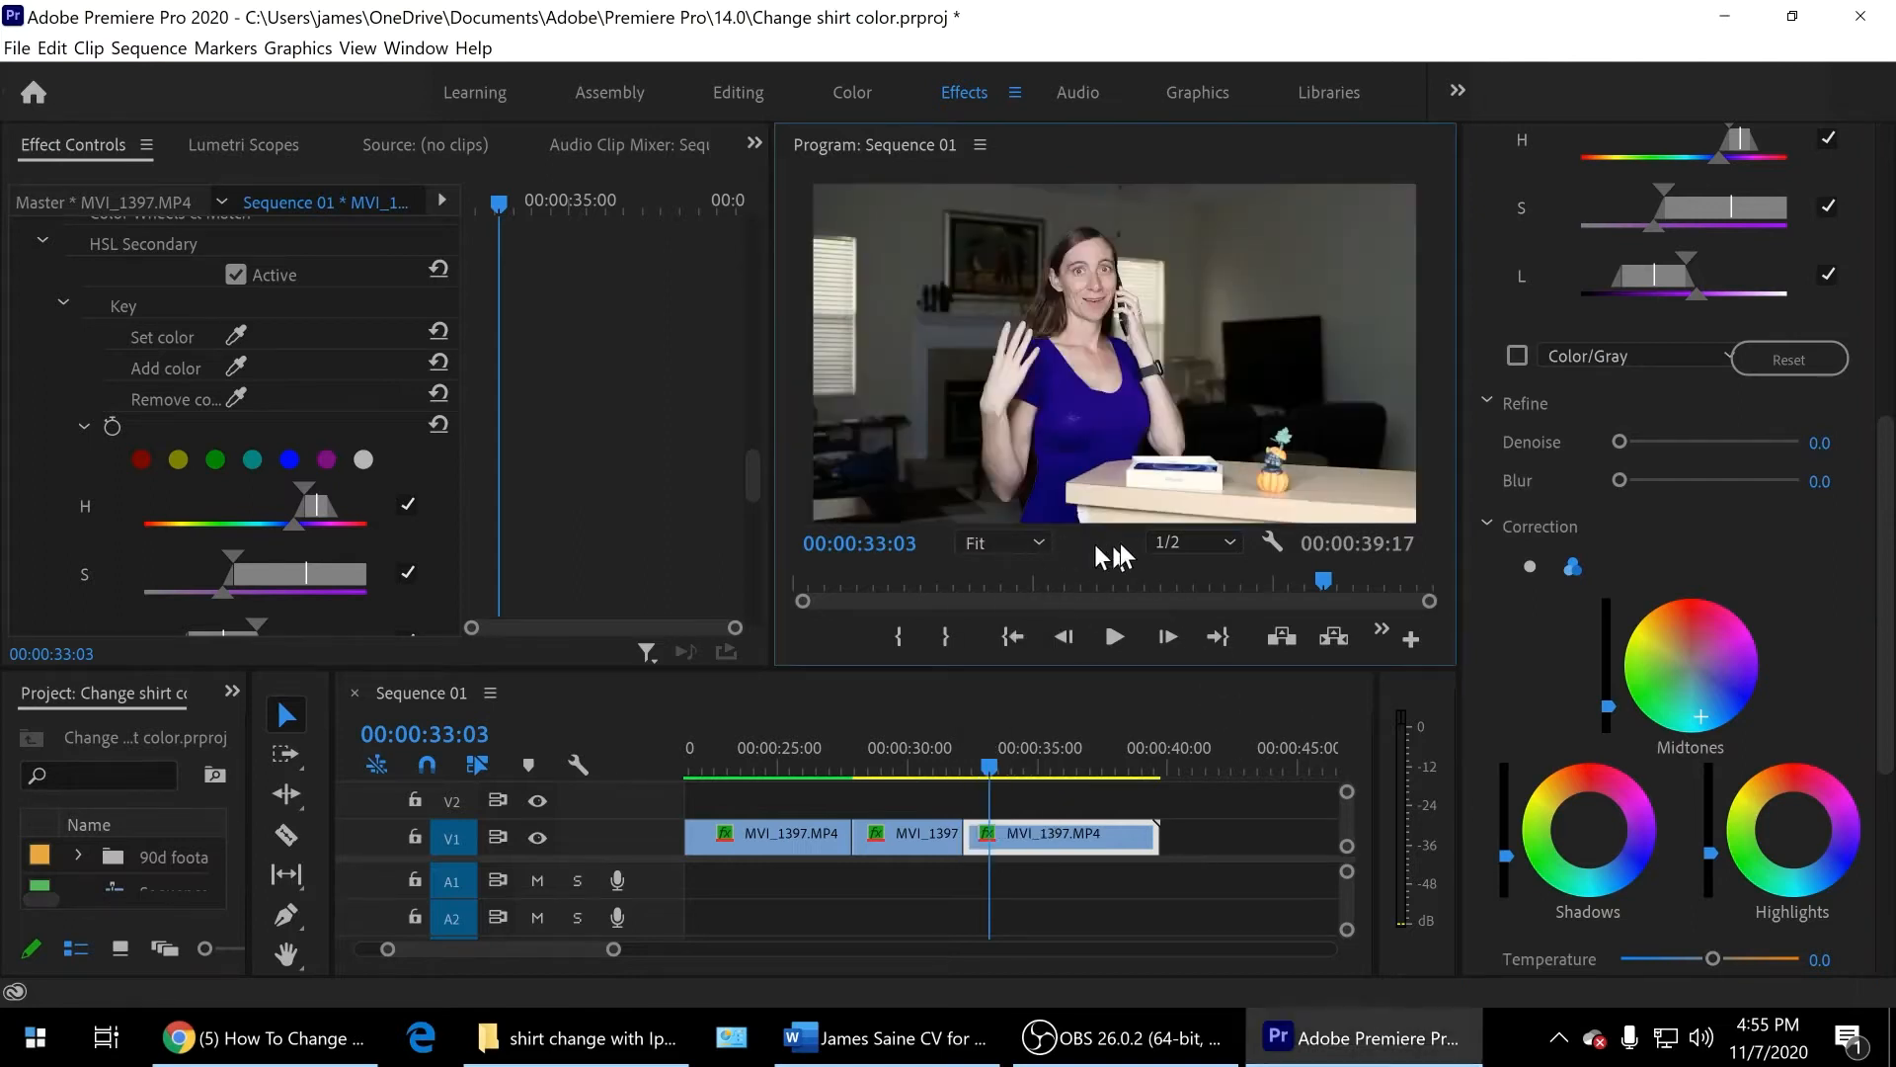
click(838, 766)
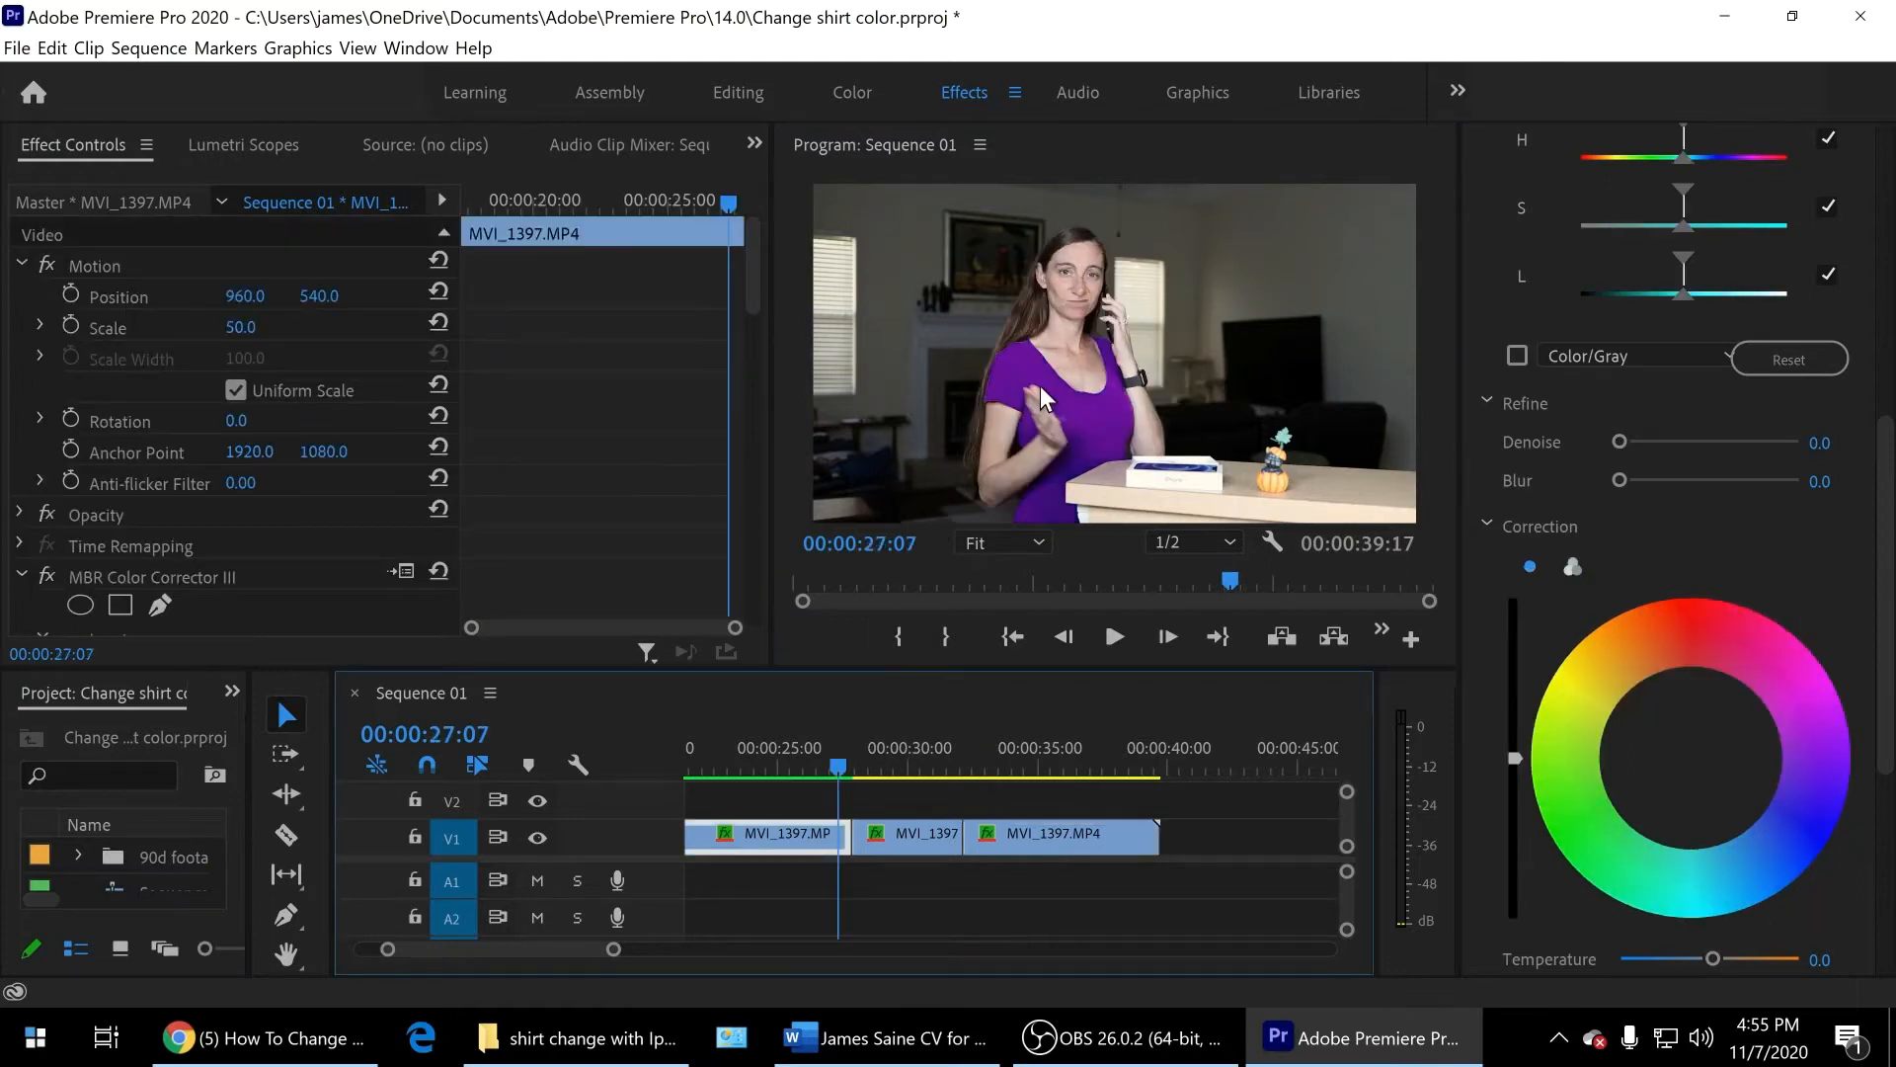
key(space)
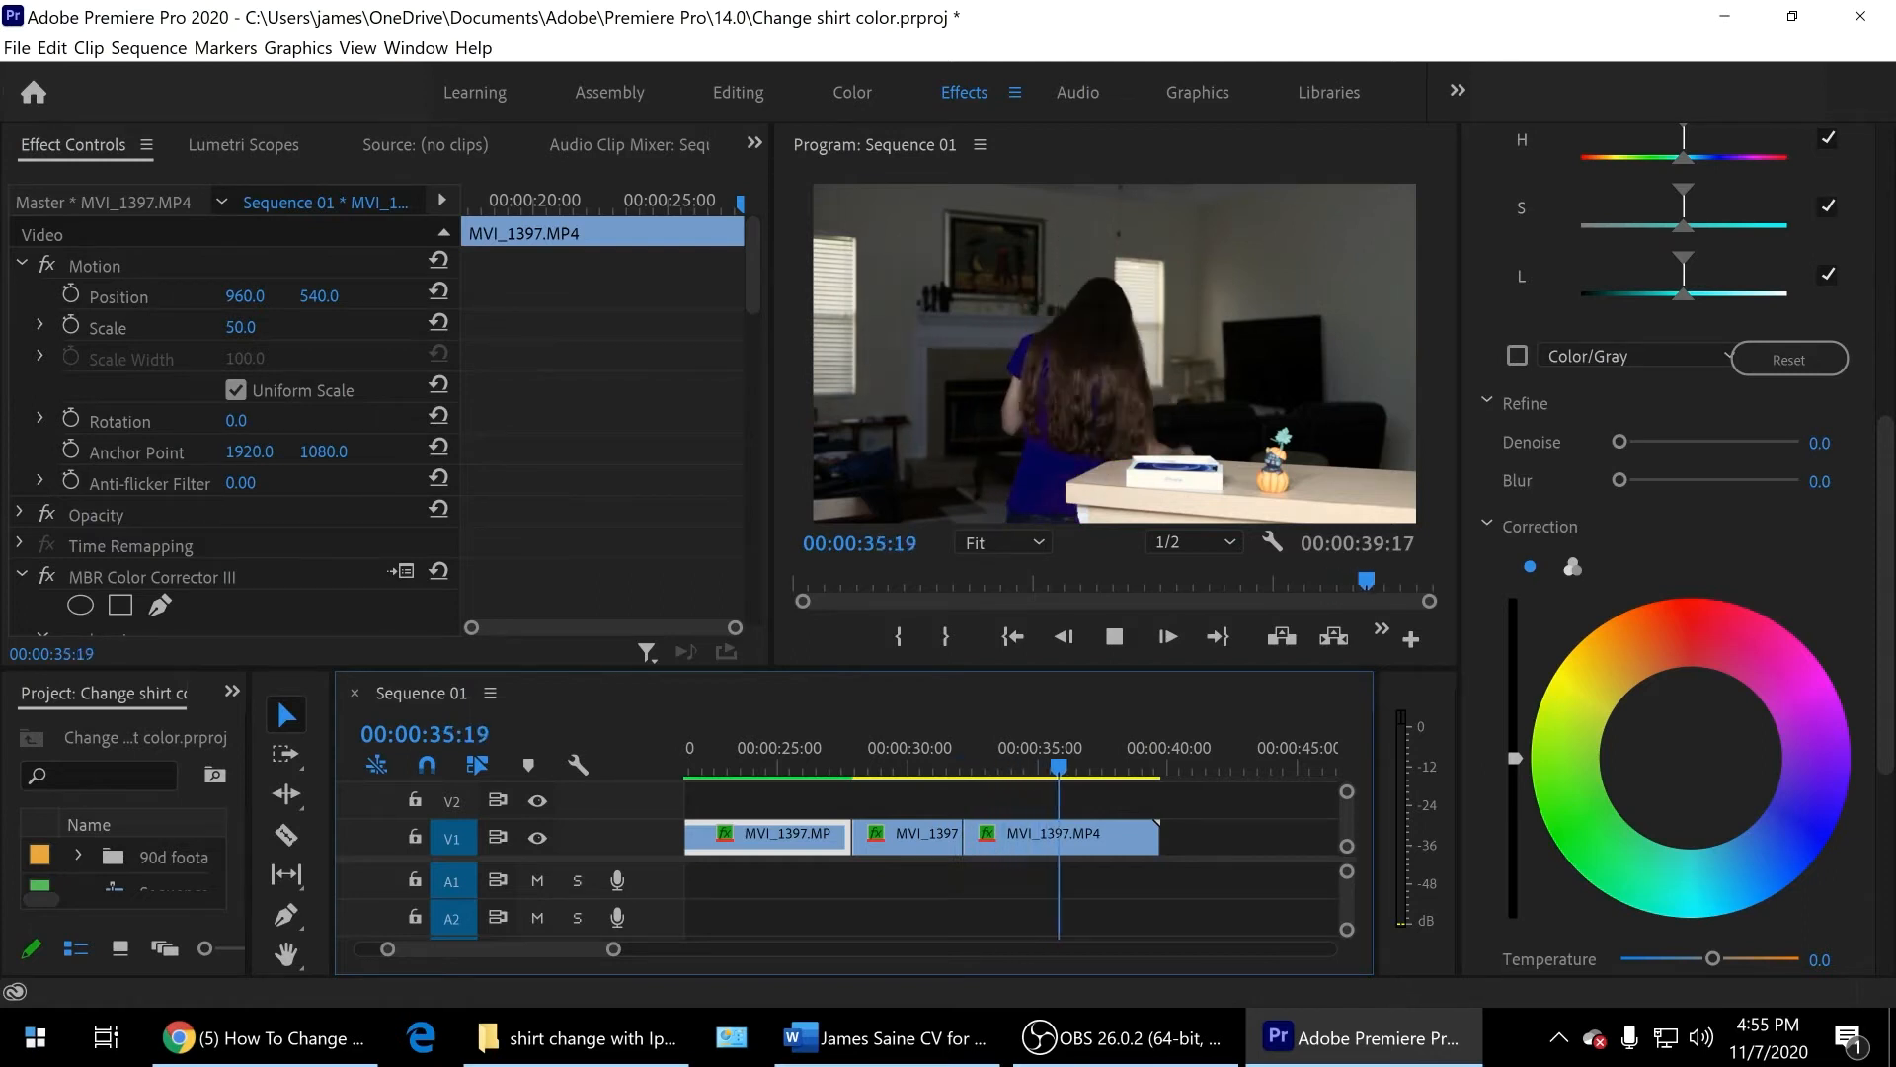
key(space)
key(grave)
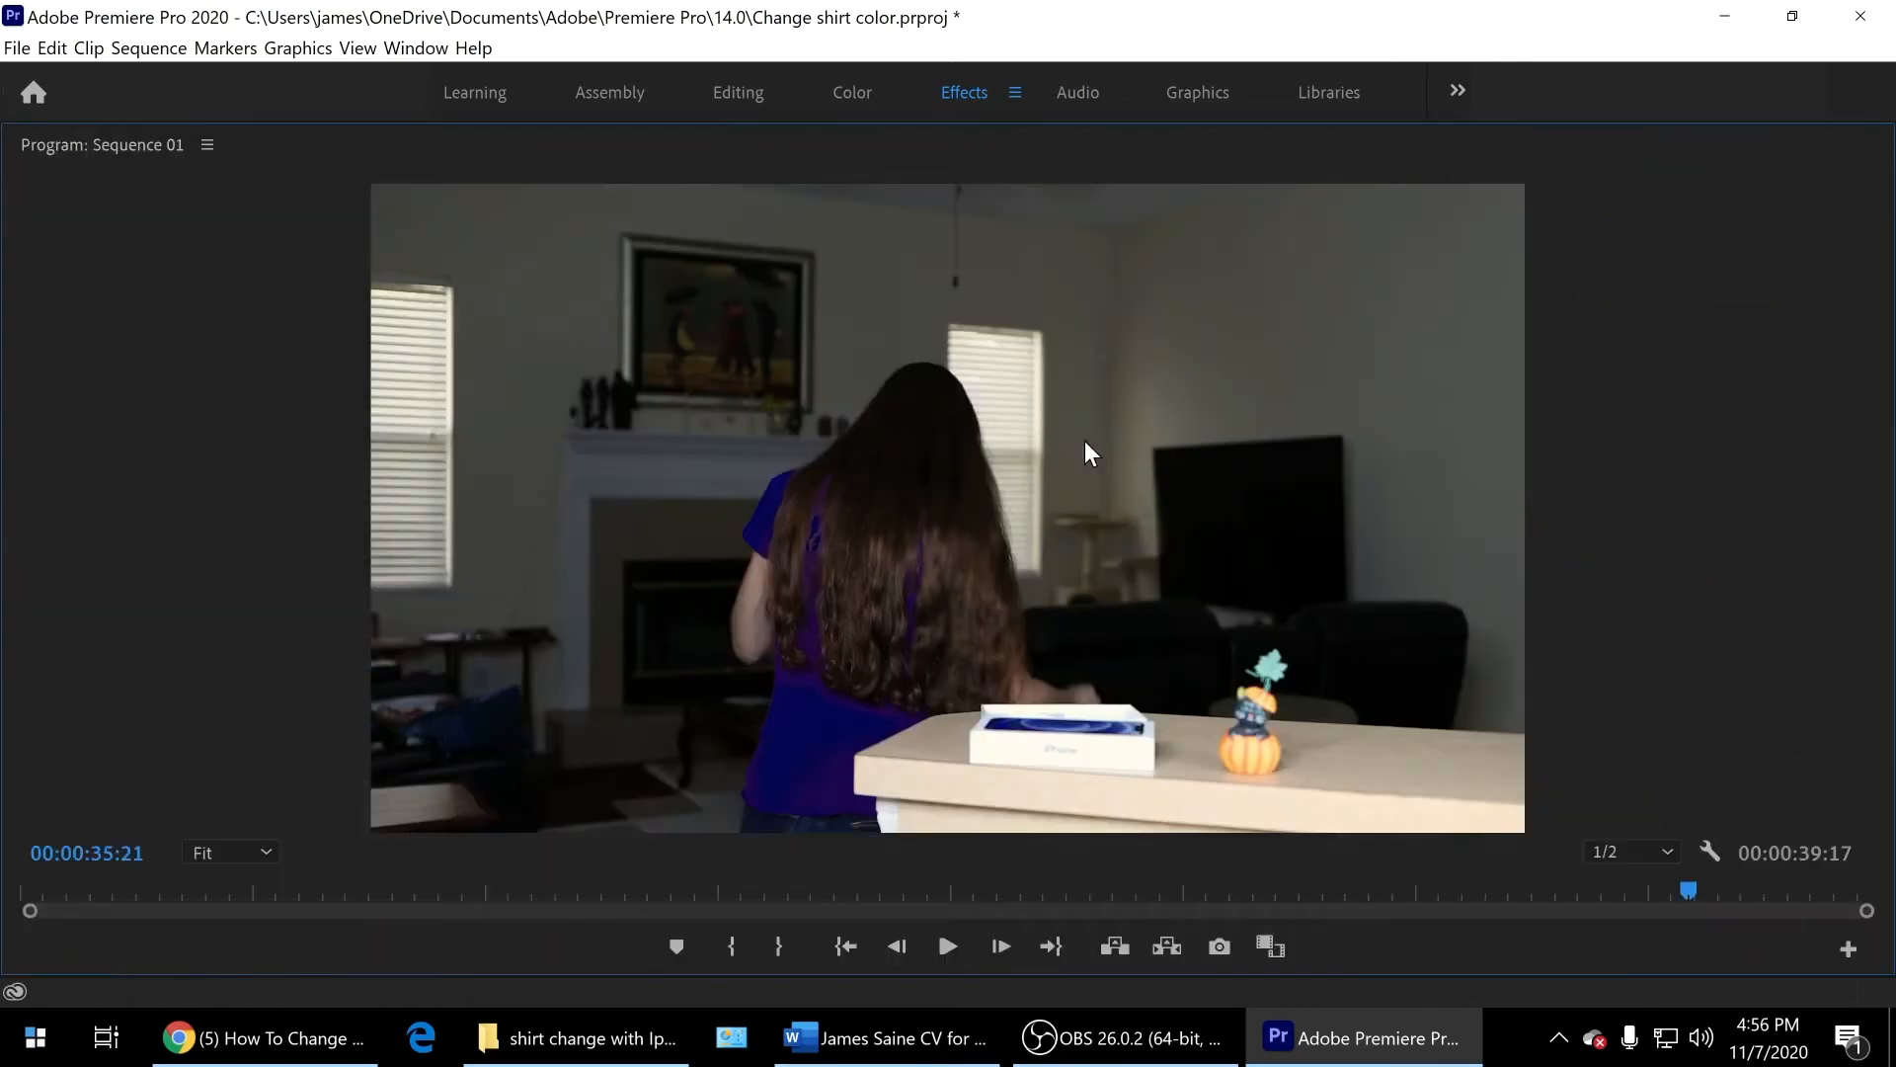
key(space)
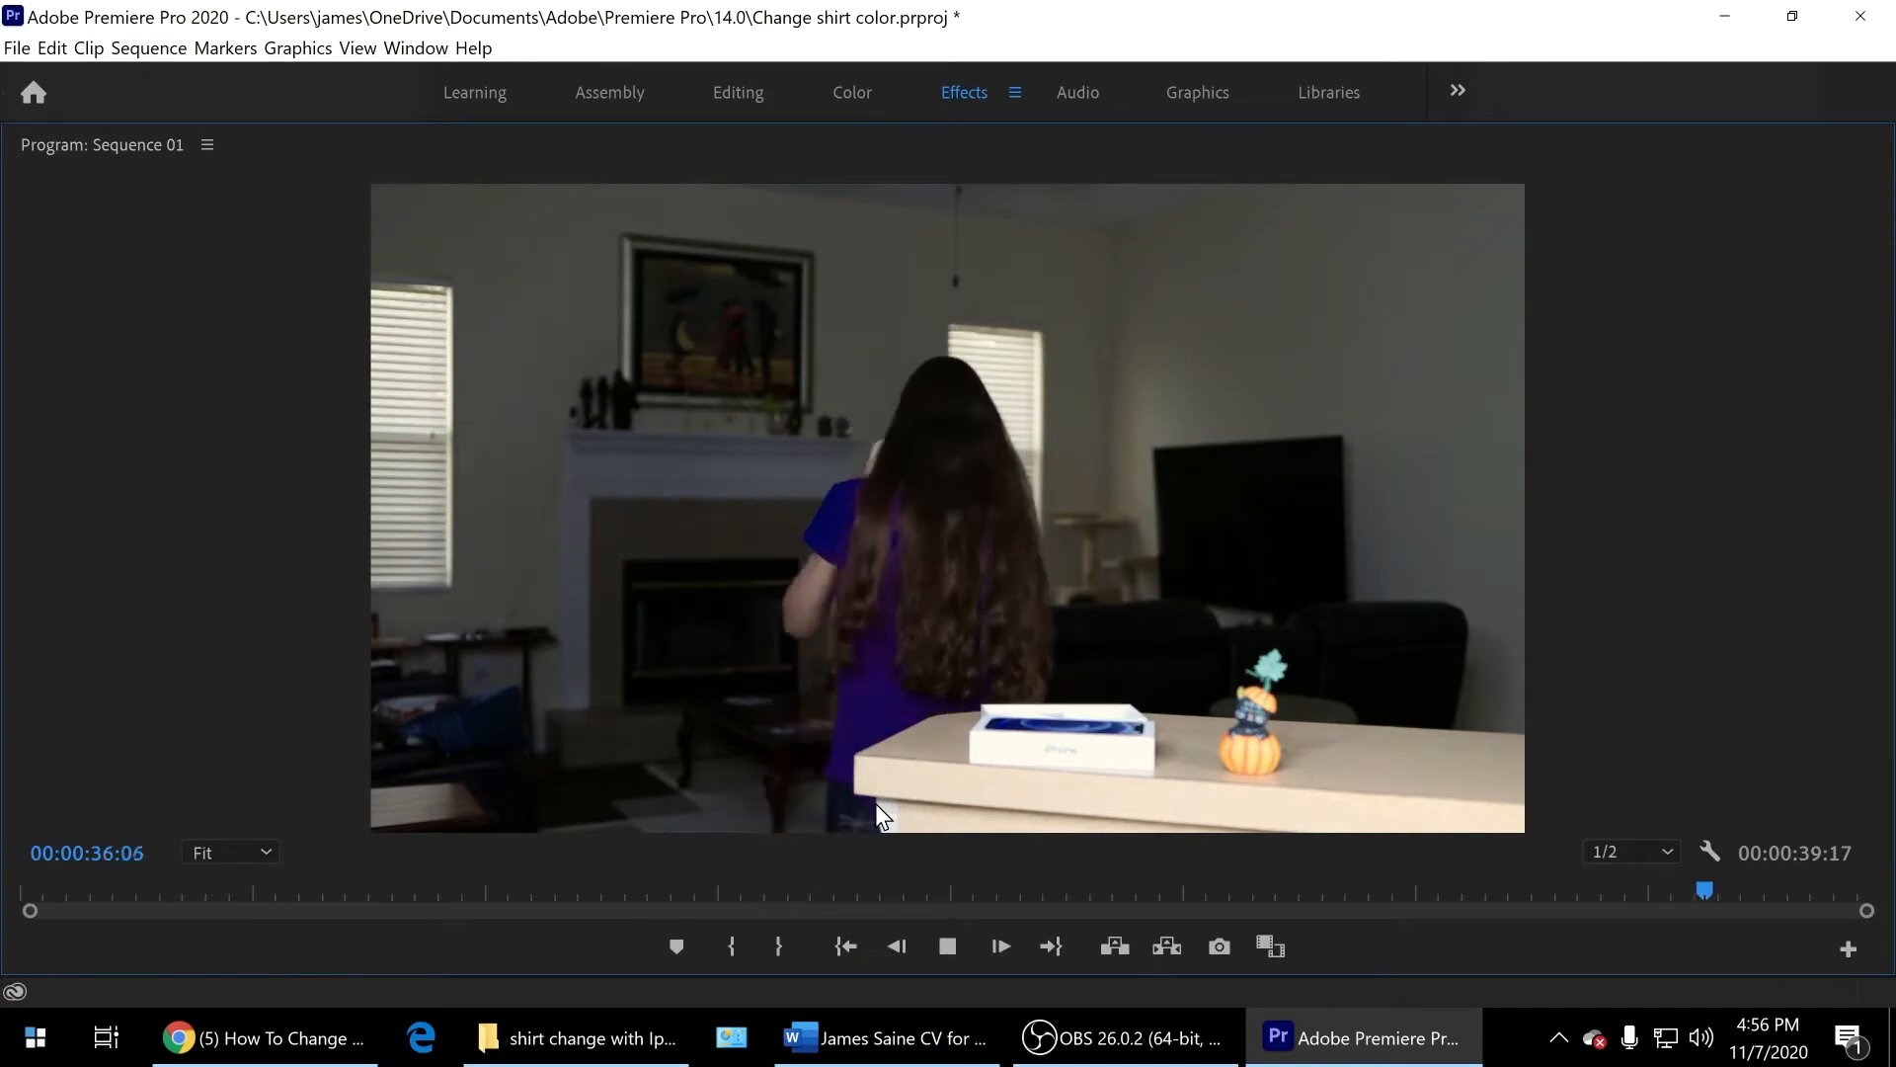
key(grave)
Step: Split the last clip at 00:00:37:05 with the Razor tool
click(1144, 748)
drag(1148, 761, 1099, 767)
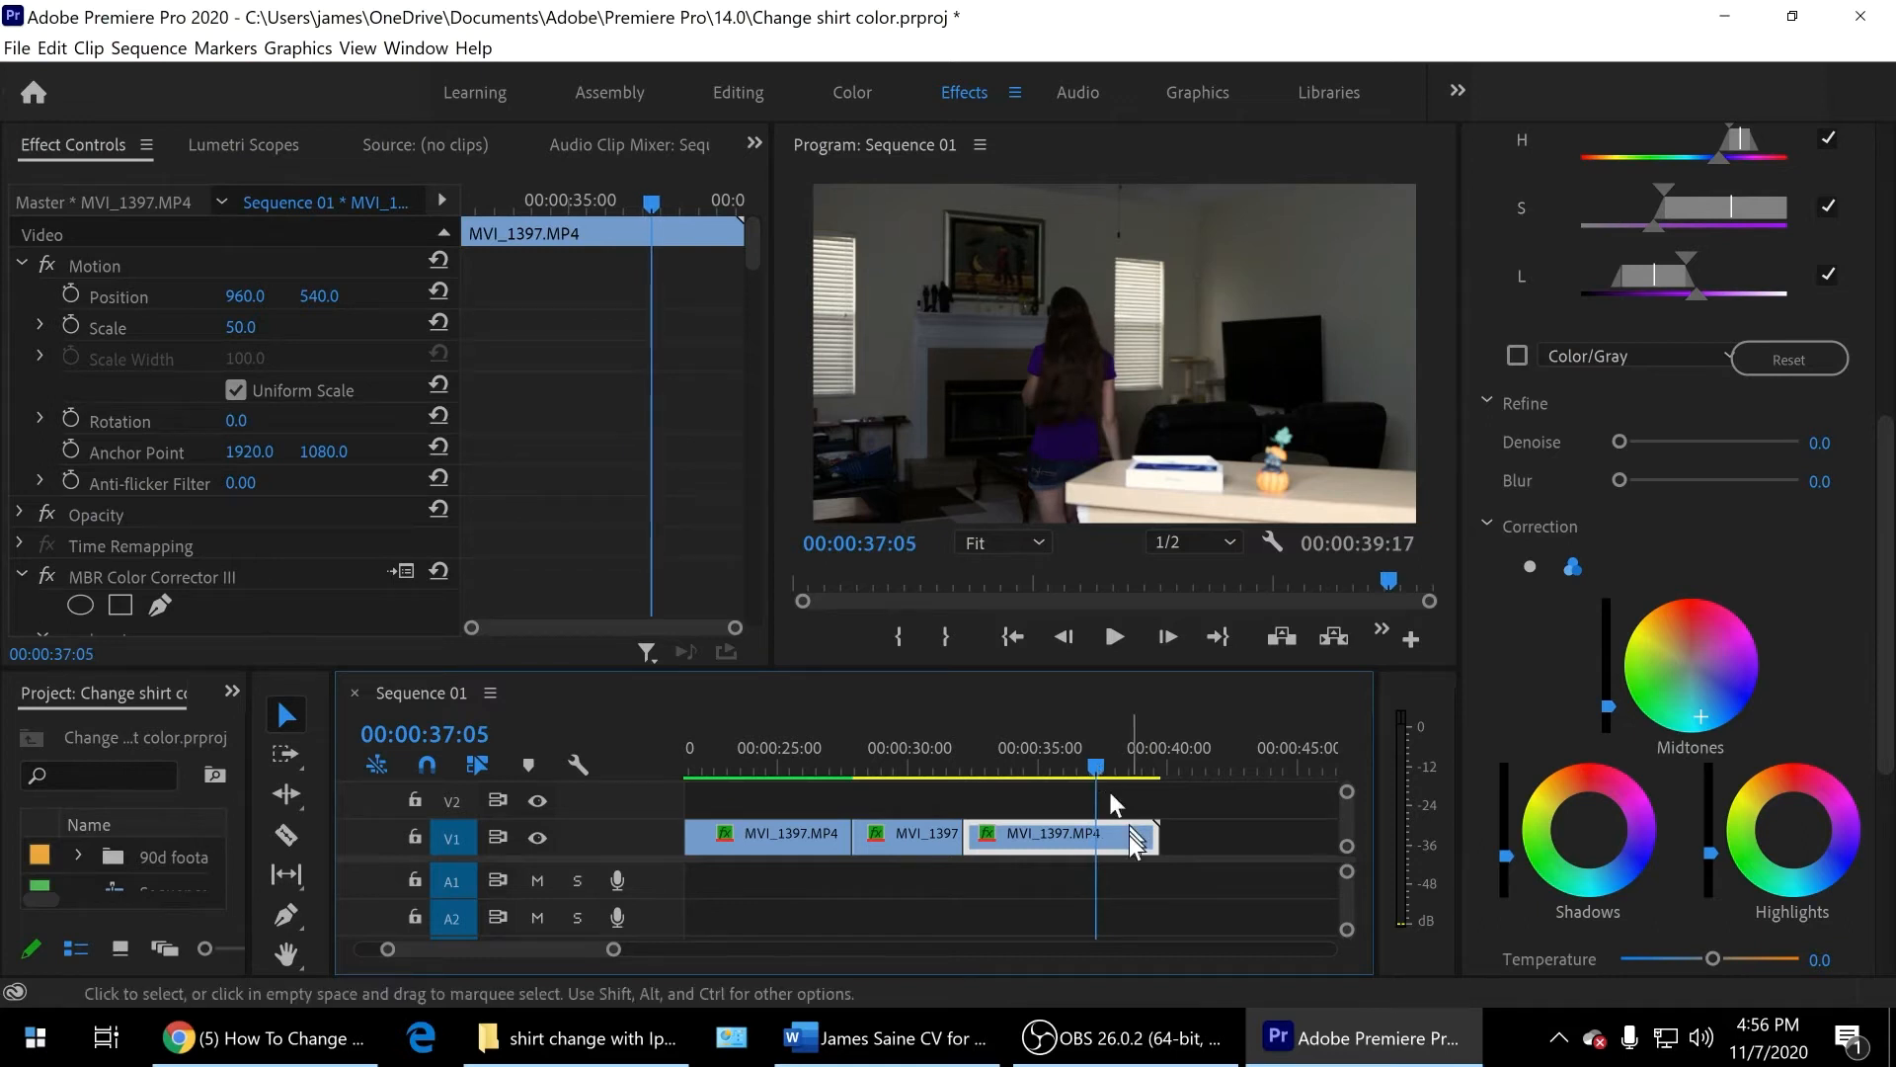
key(c)
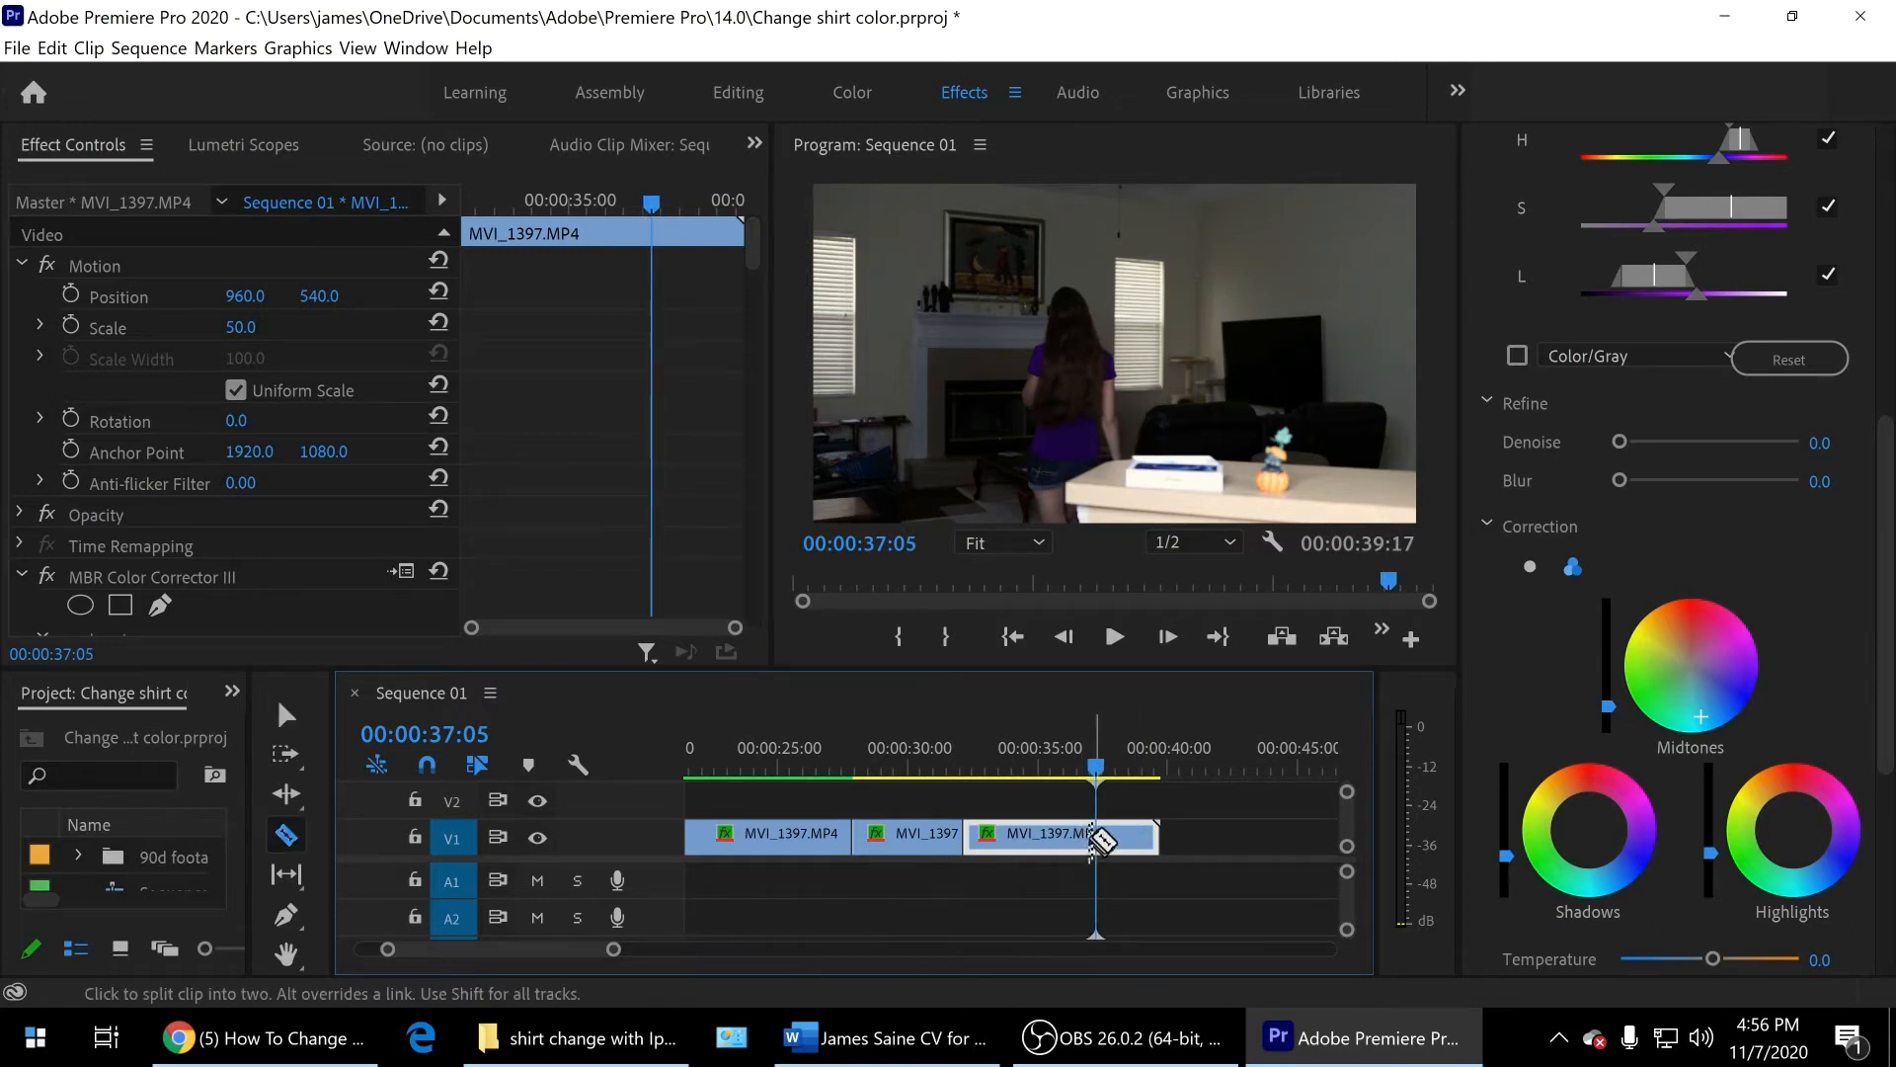
click(1095, 837)
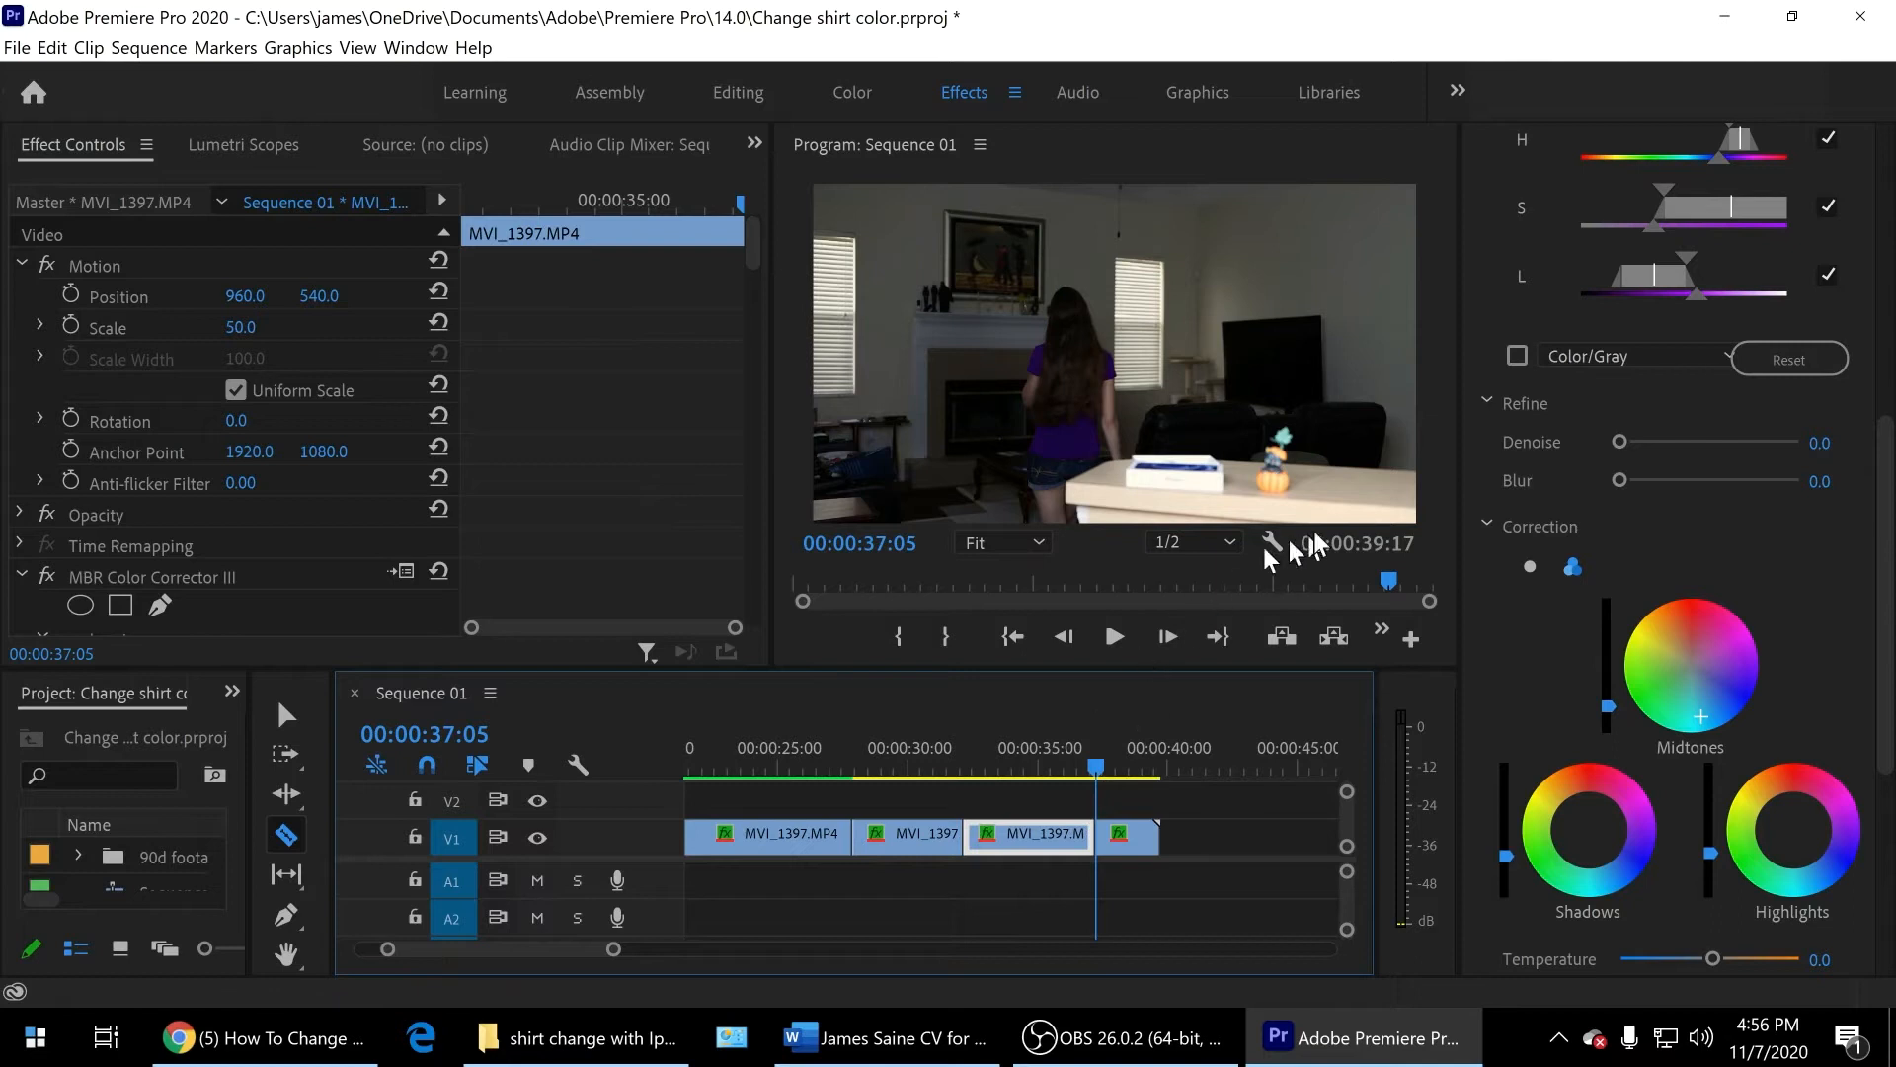
Step: Search the effects for "blur" and apply Gaussian Blur to the short clip segment after the 00:00:37:05 cut
drag(1886, 521, 1894, 163)
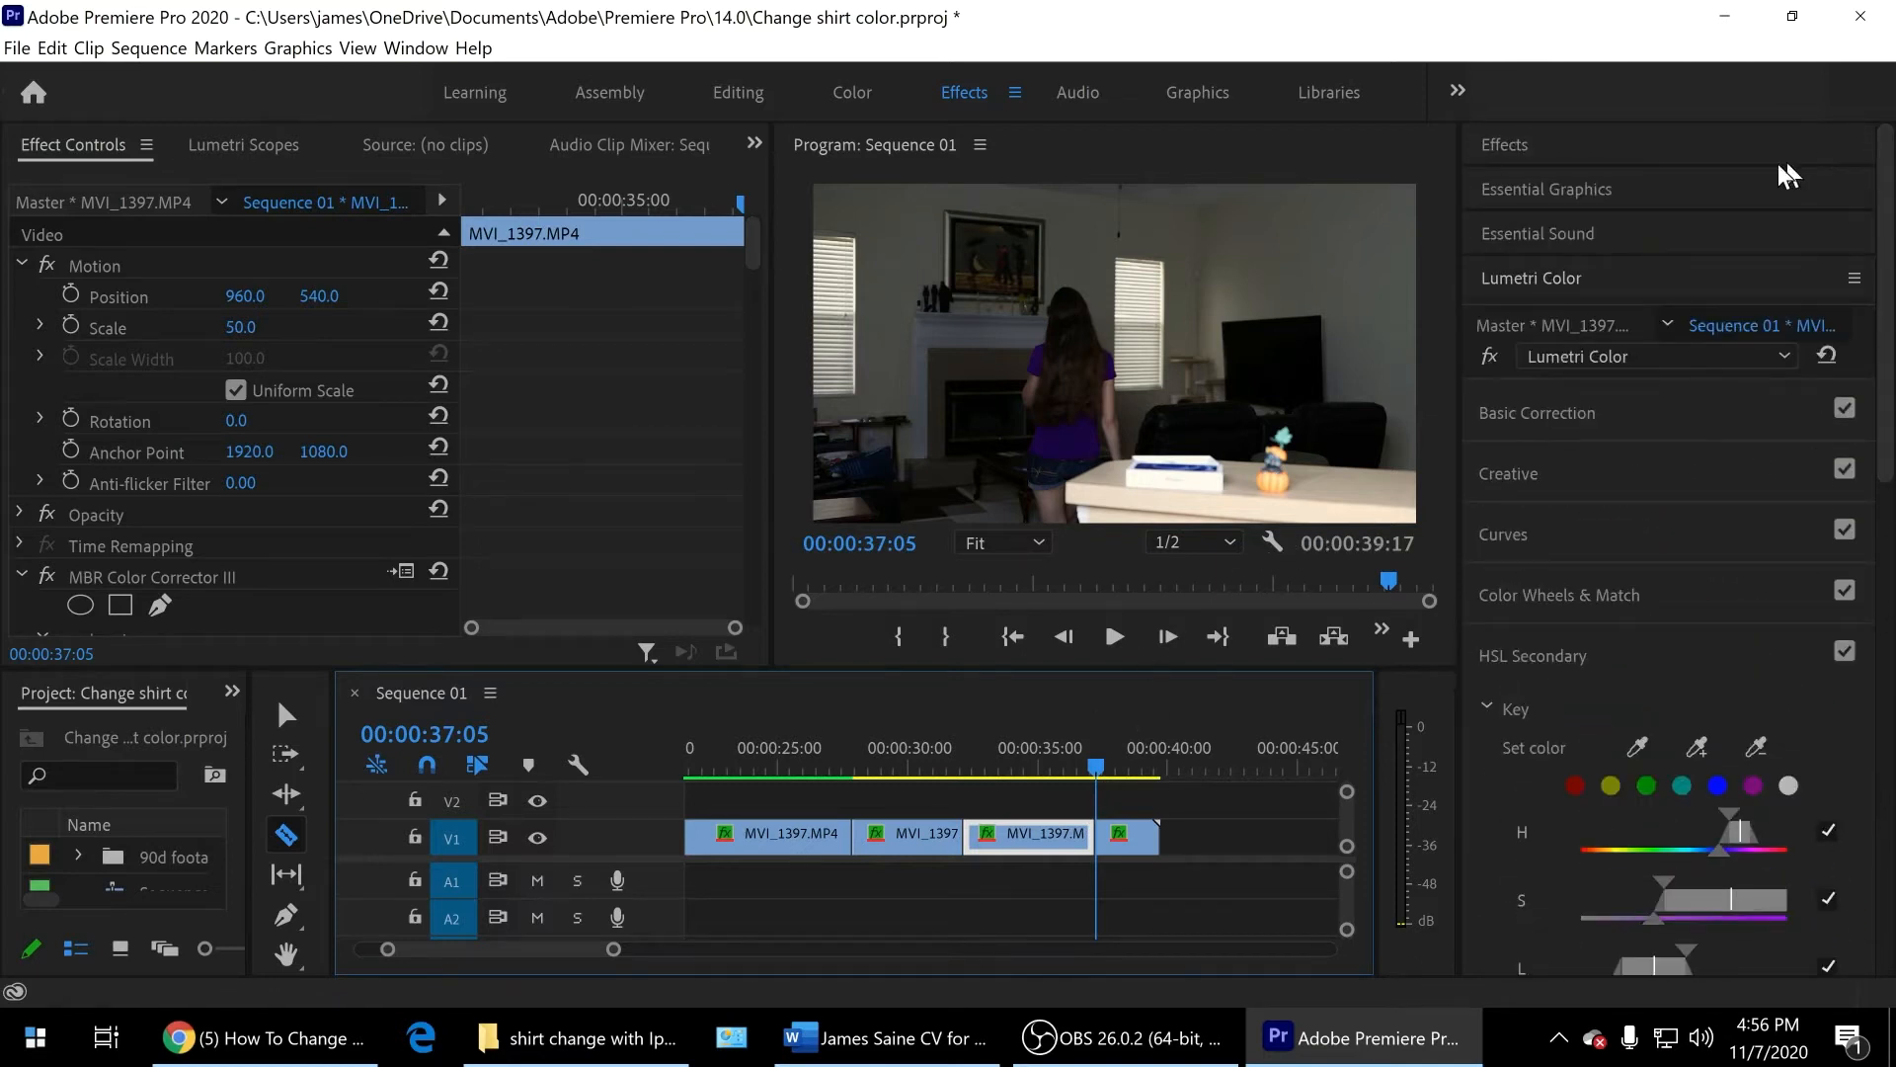
click(1516, 146)
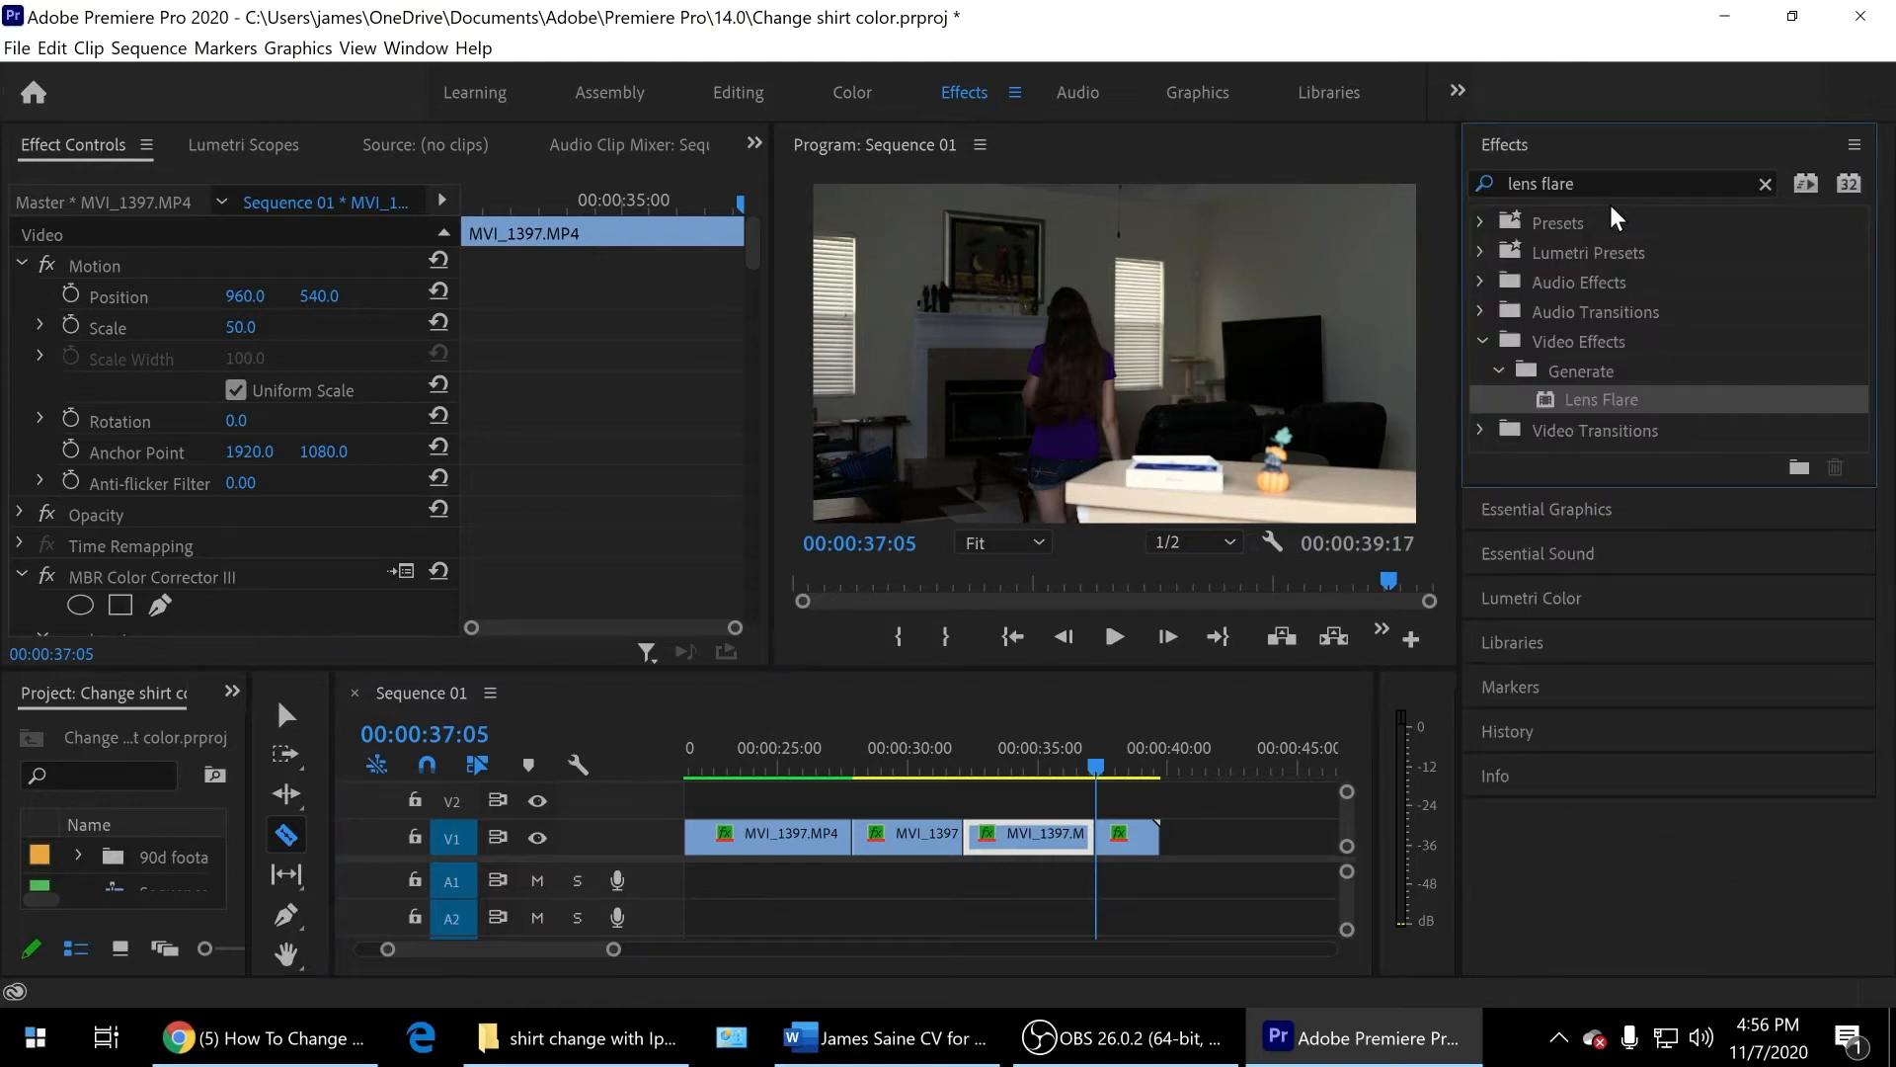
drag(1620, 184, 1264, 160)
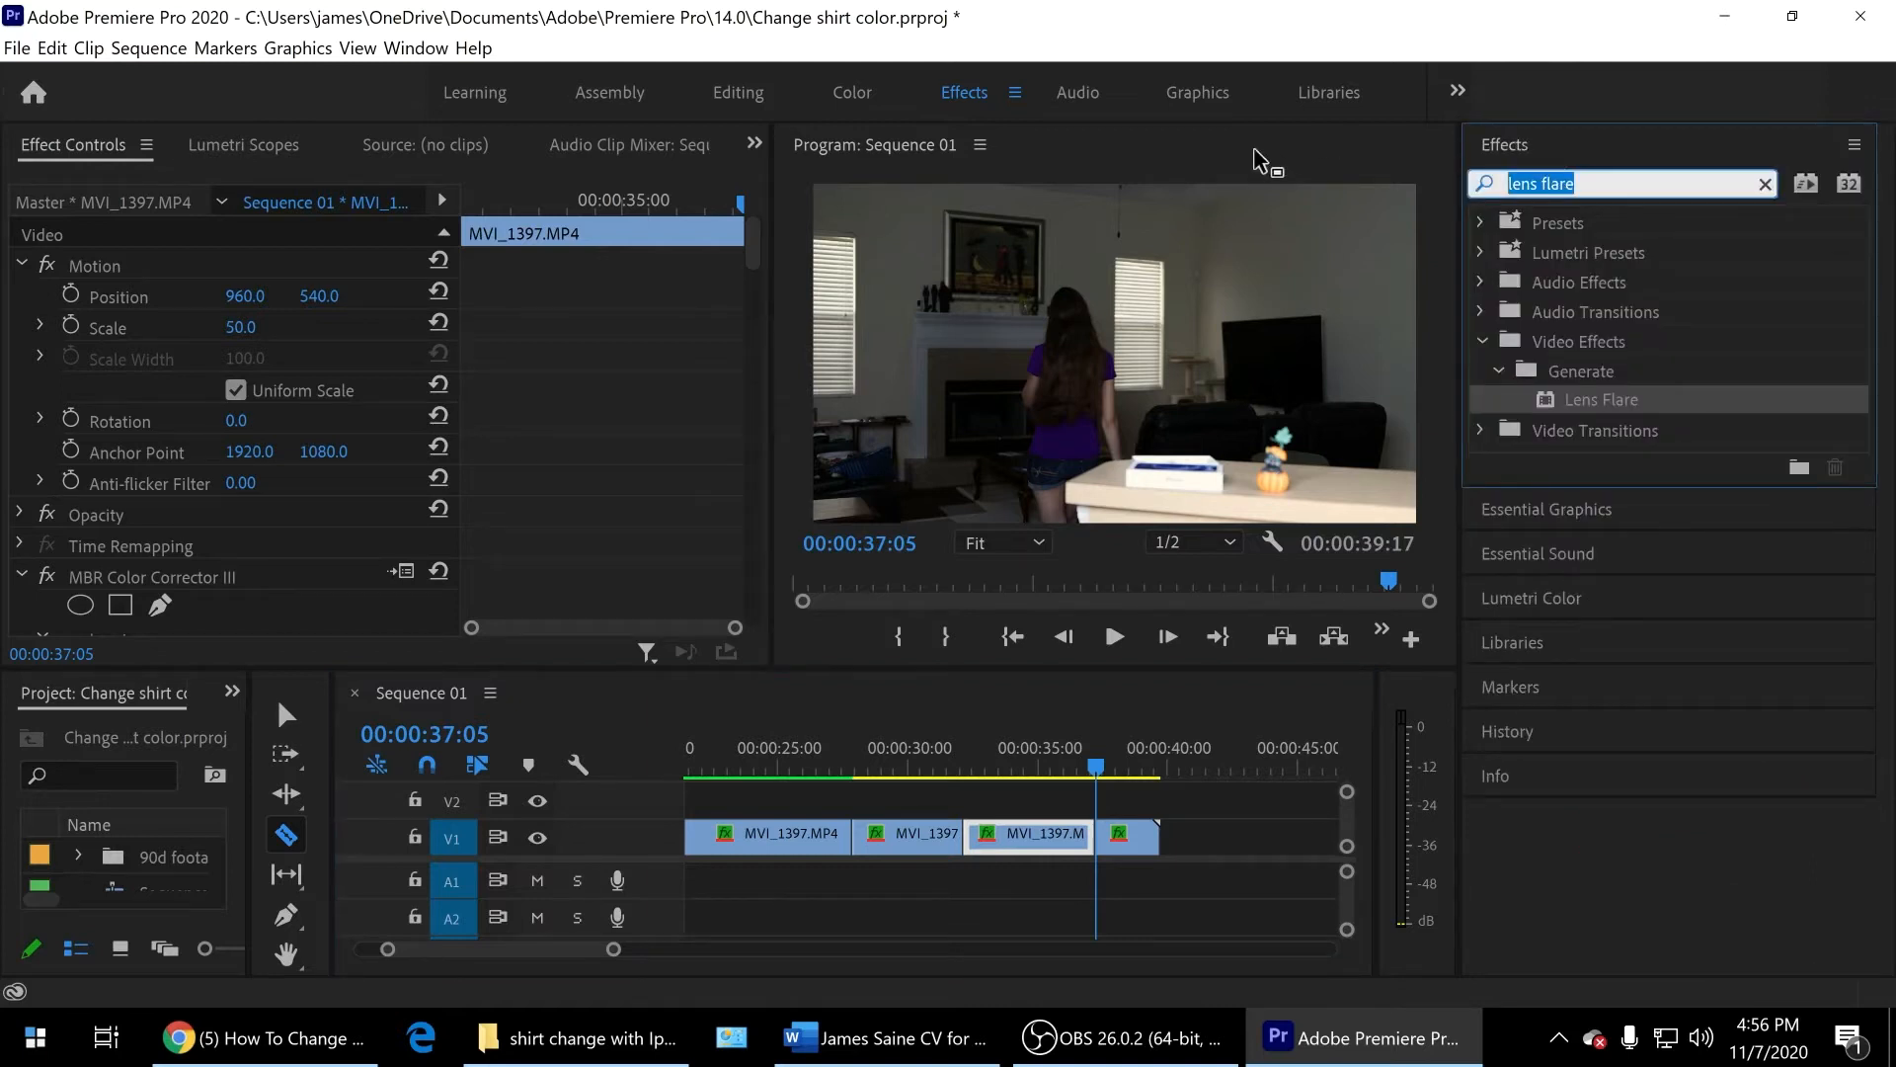
text(blur)
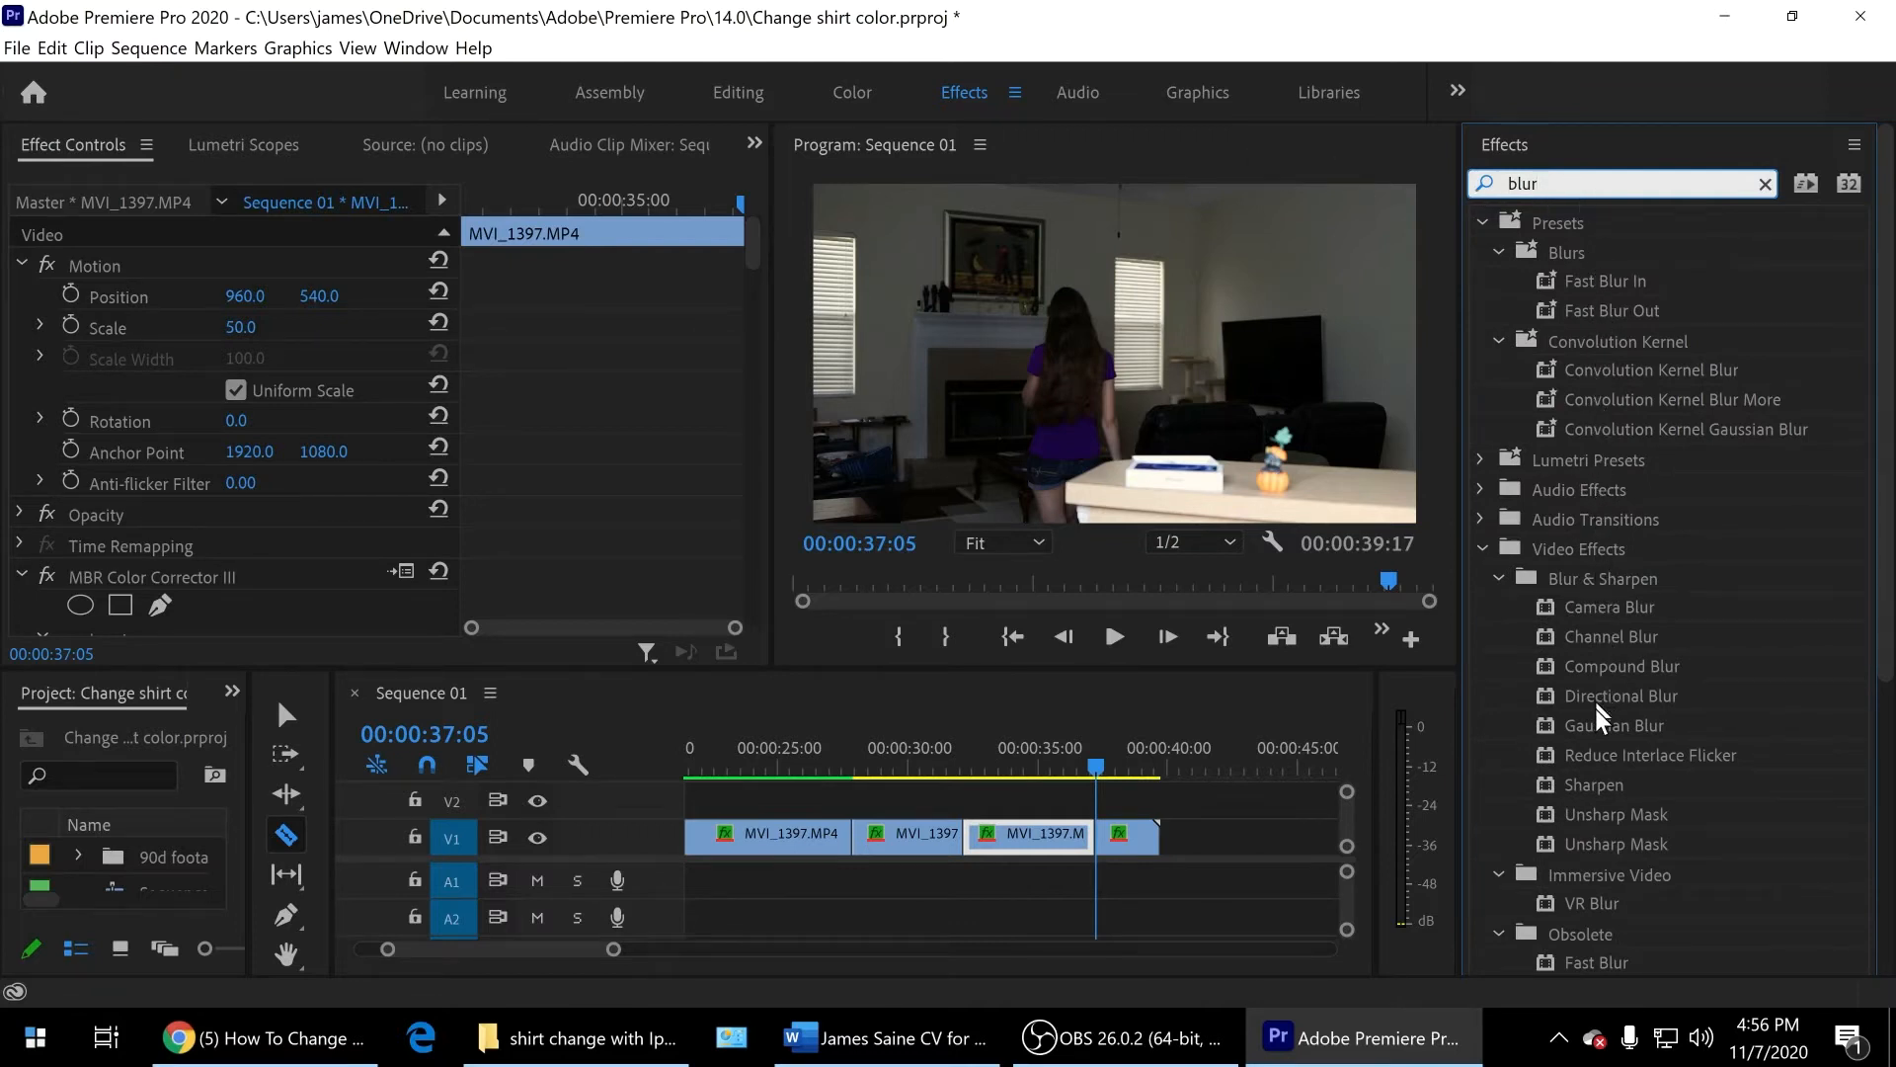
drag(1600, 726, 1124, 831)
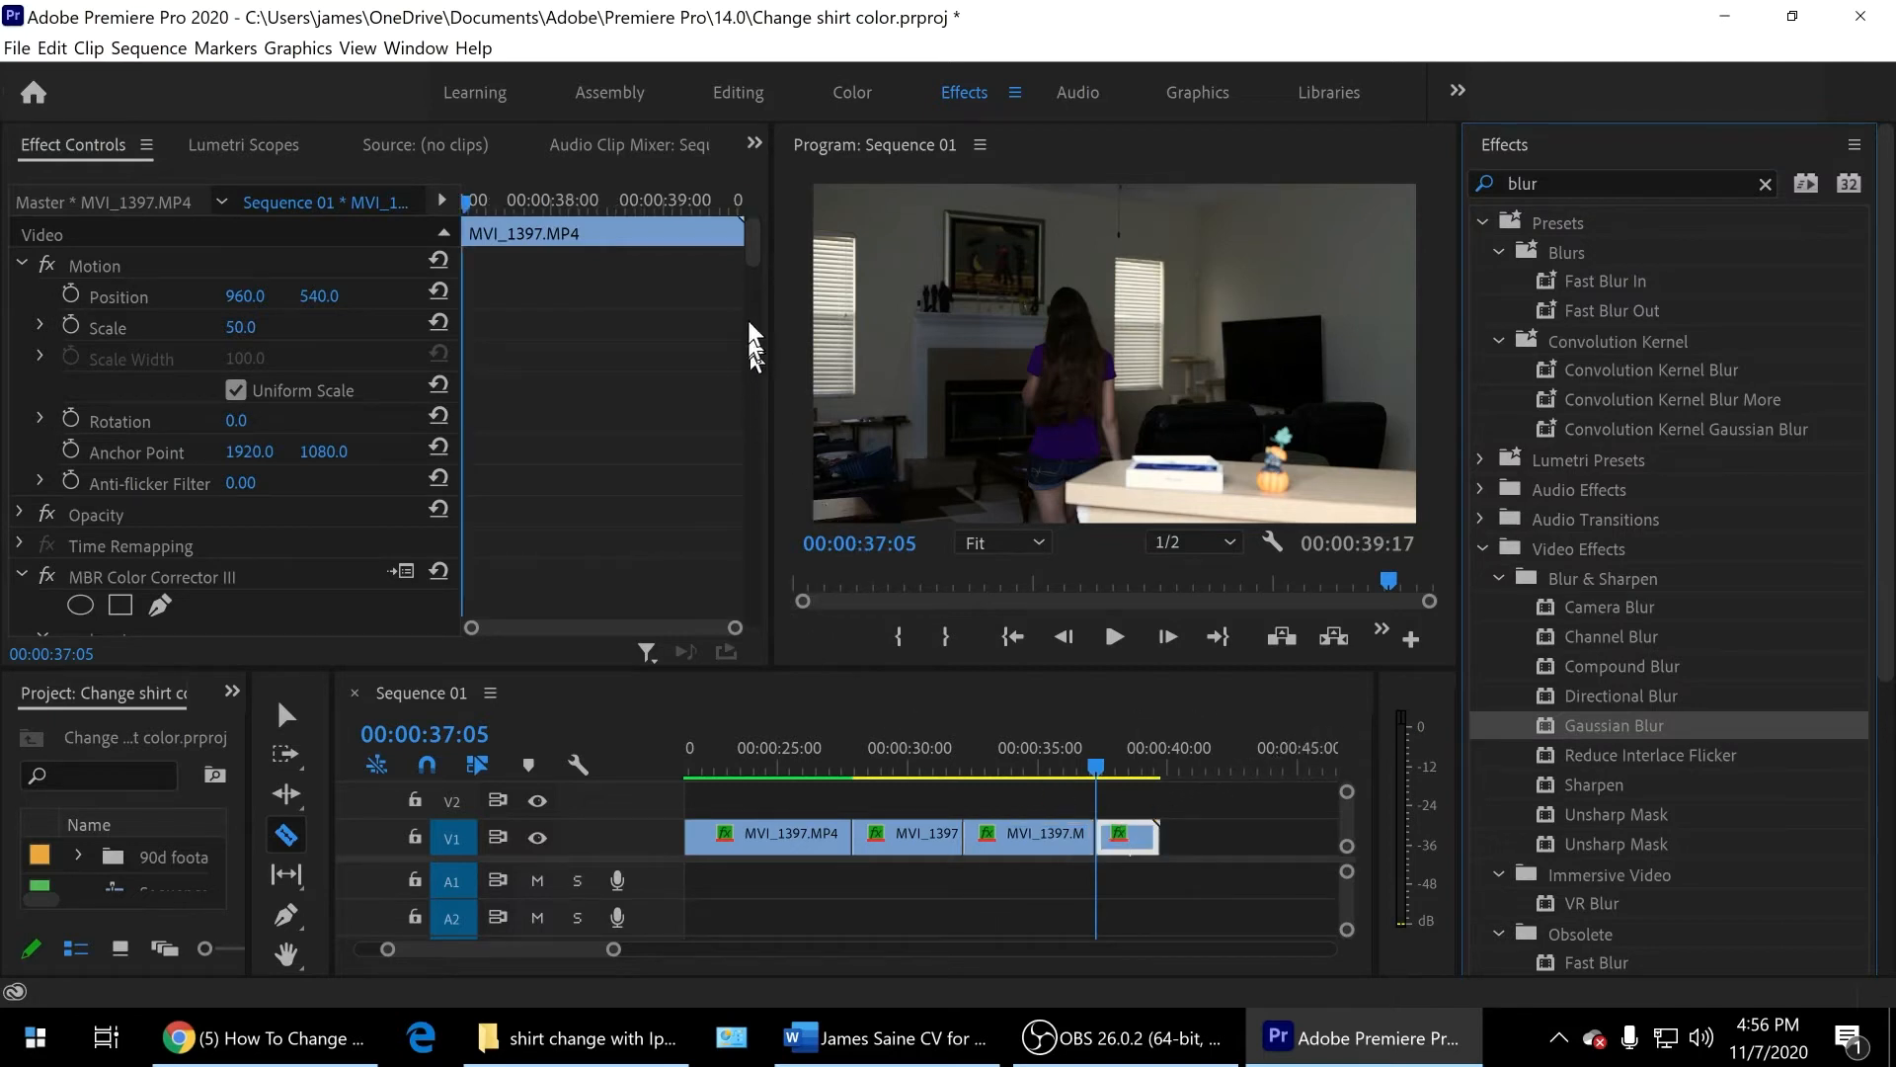
Step: Keyframe the Gaussian Blur's Blurriness from 0 at 00:00:37:05 to 40 at 00:00:39:11
drag(750, 242, 728, 628)
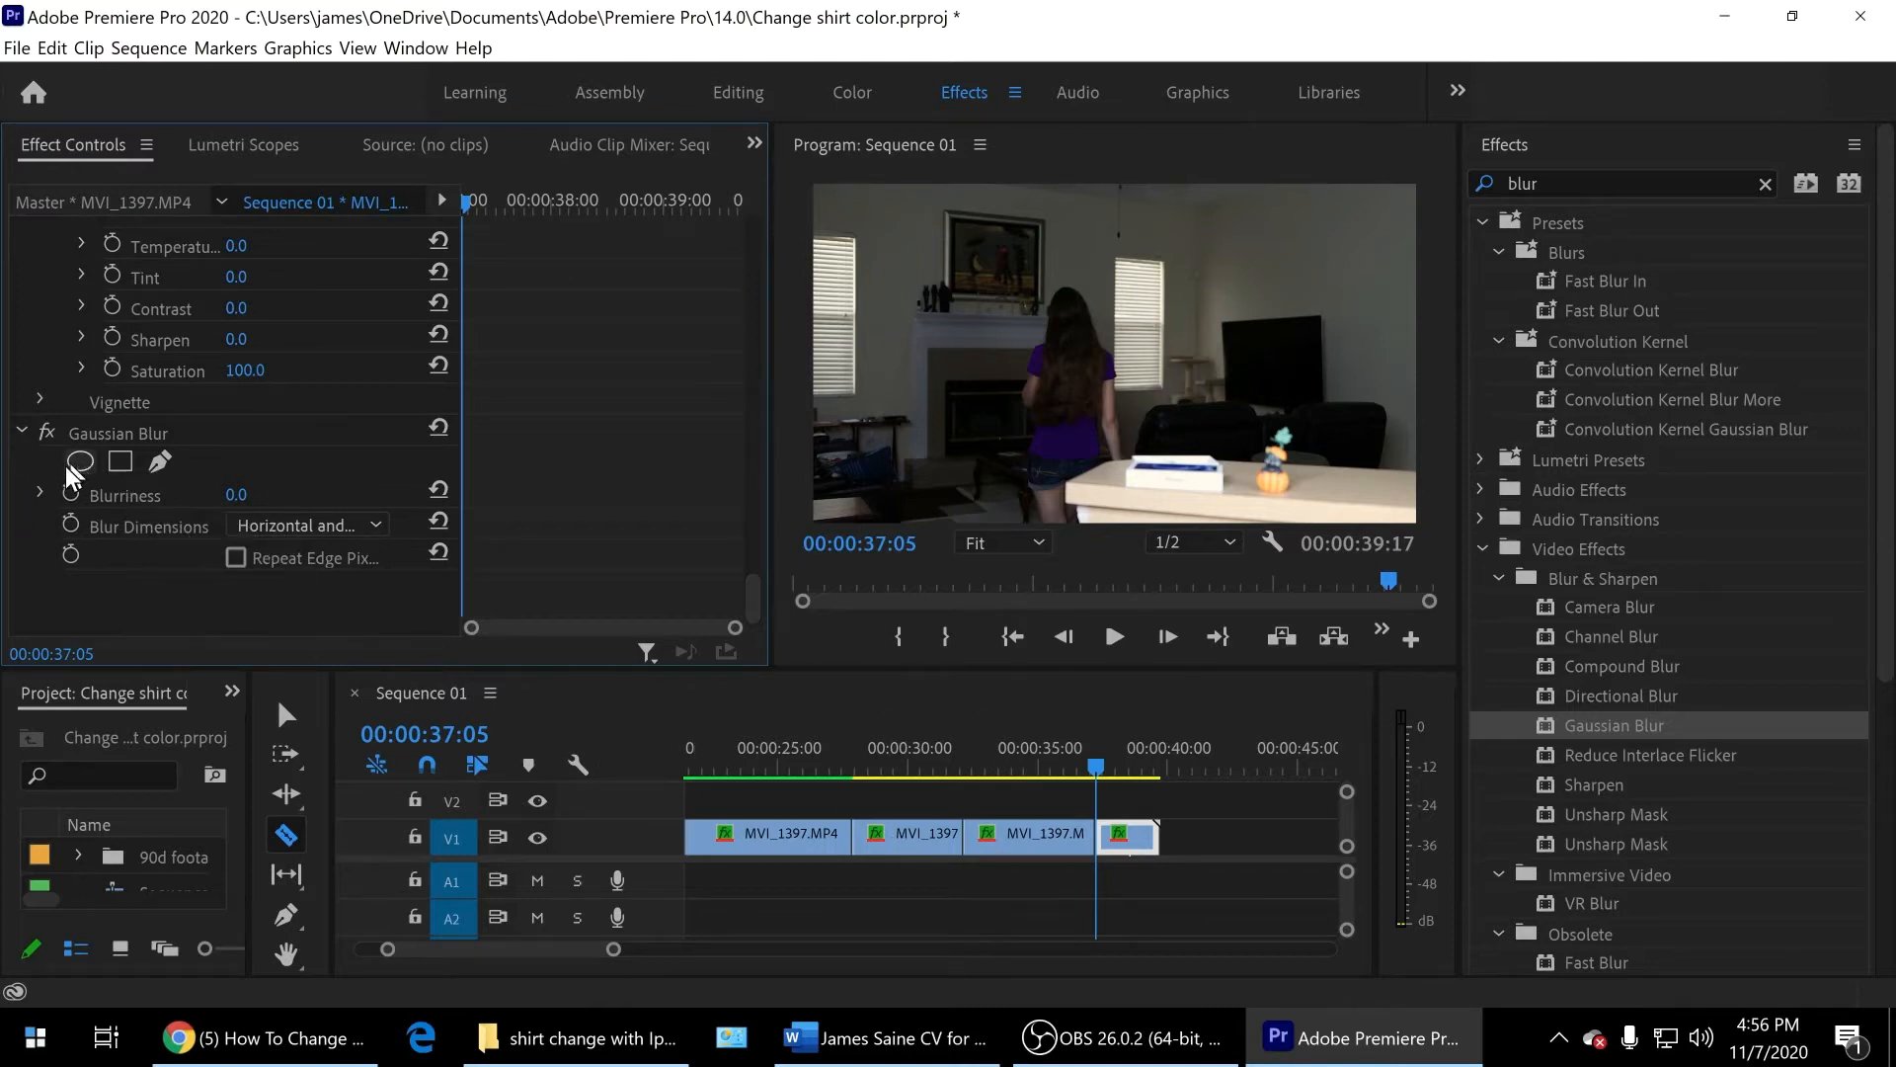
click(71, 492)
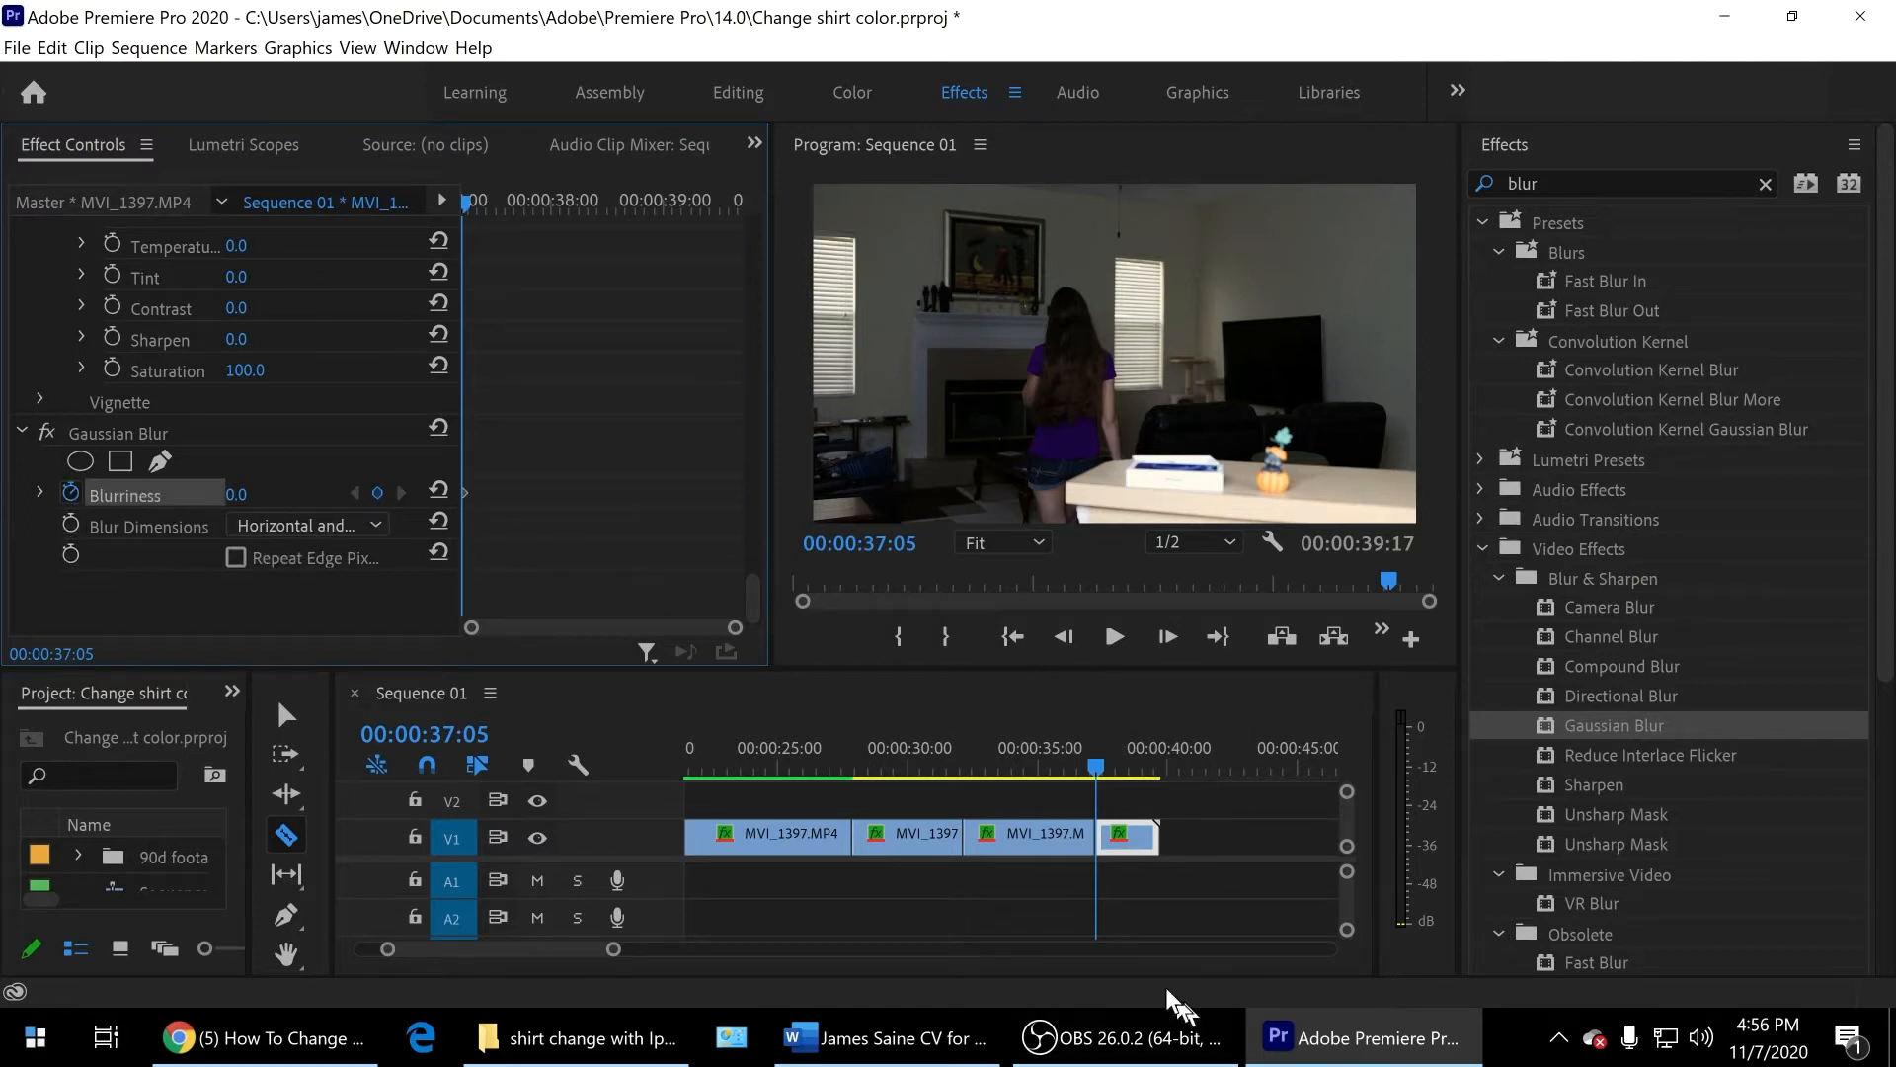
key(v)
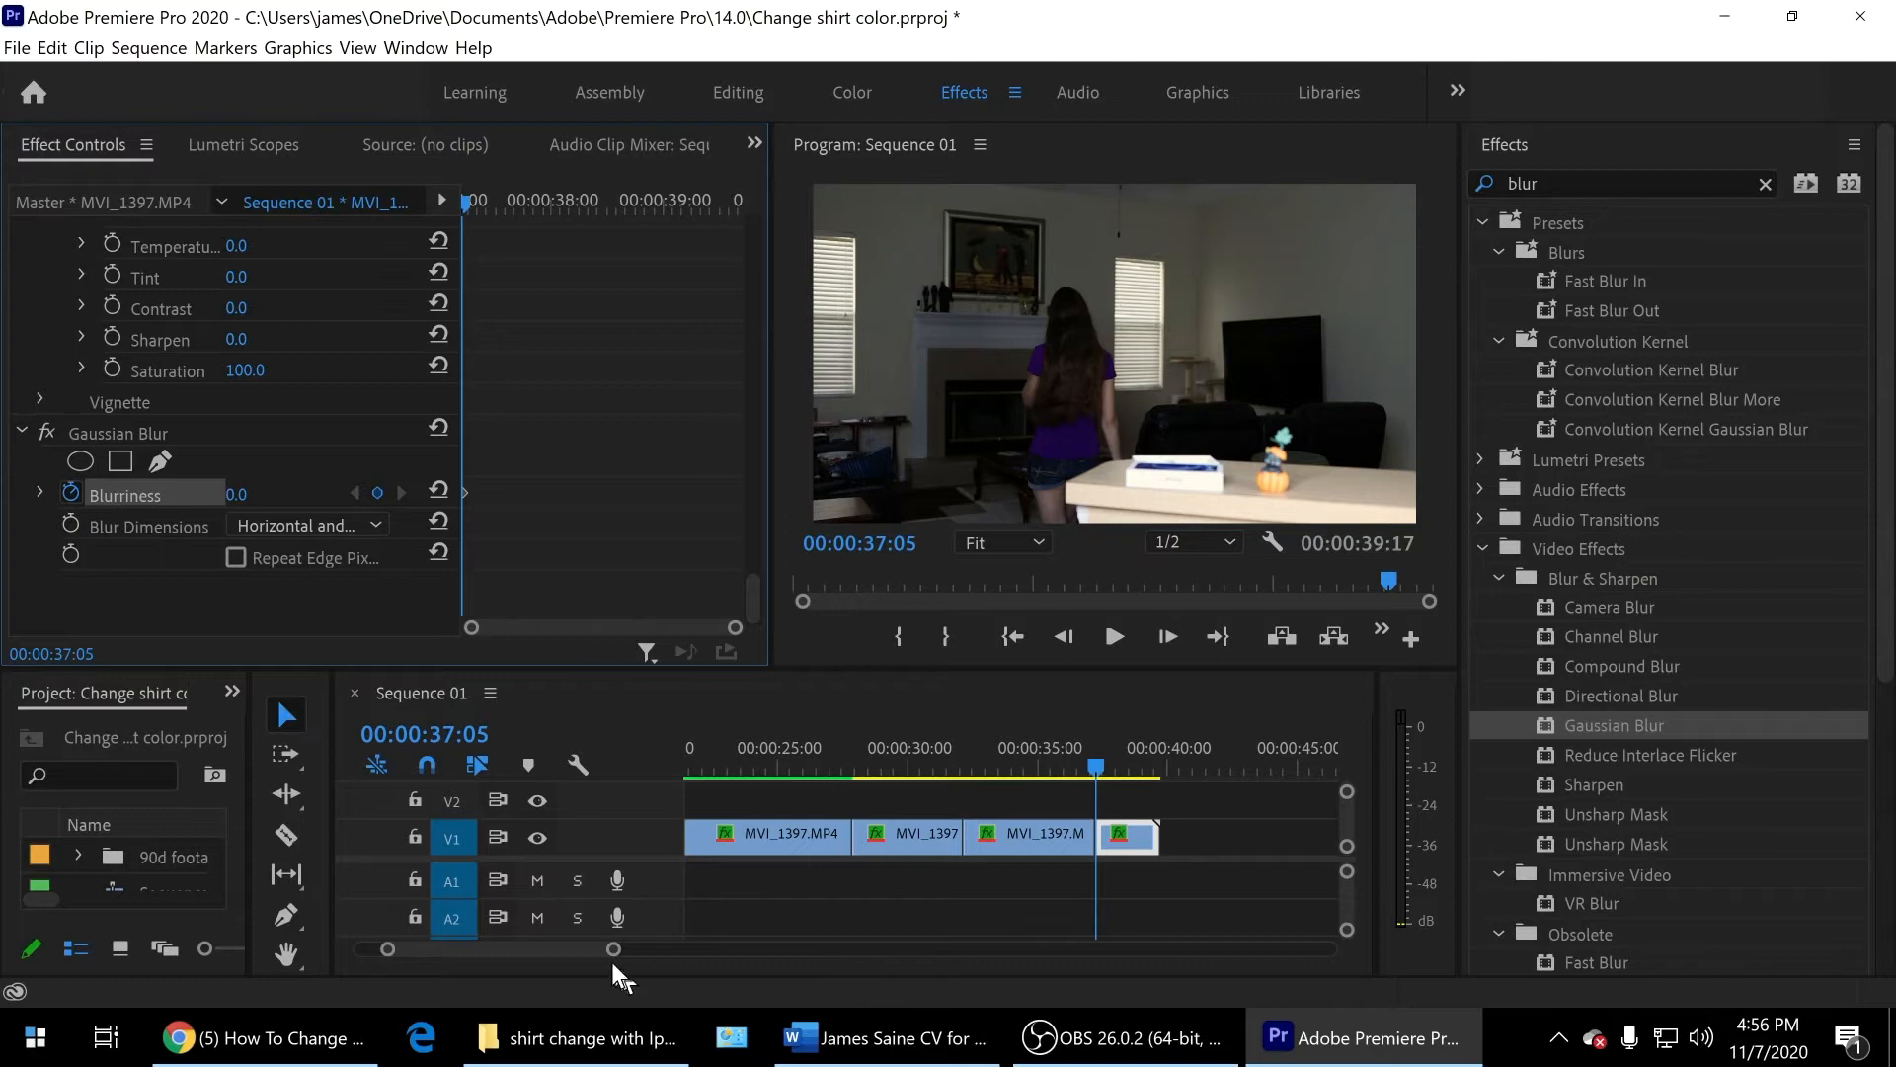
drag(614, 951, 531, 950)
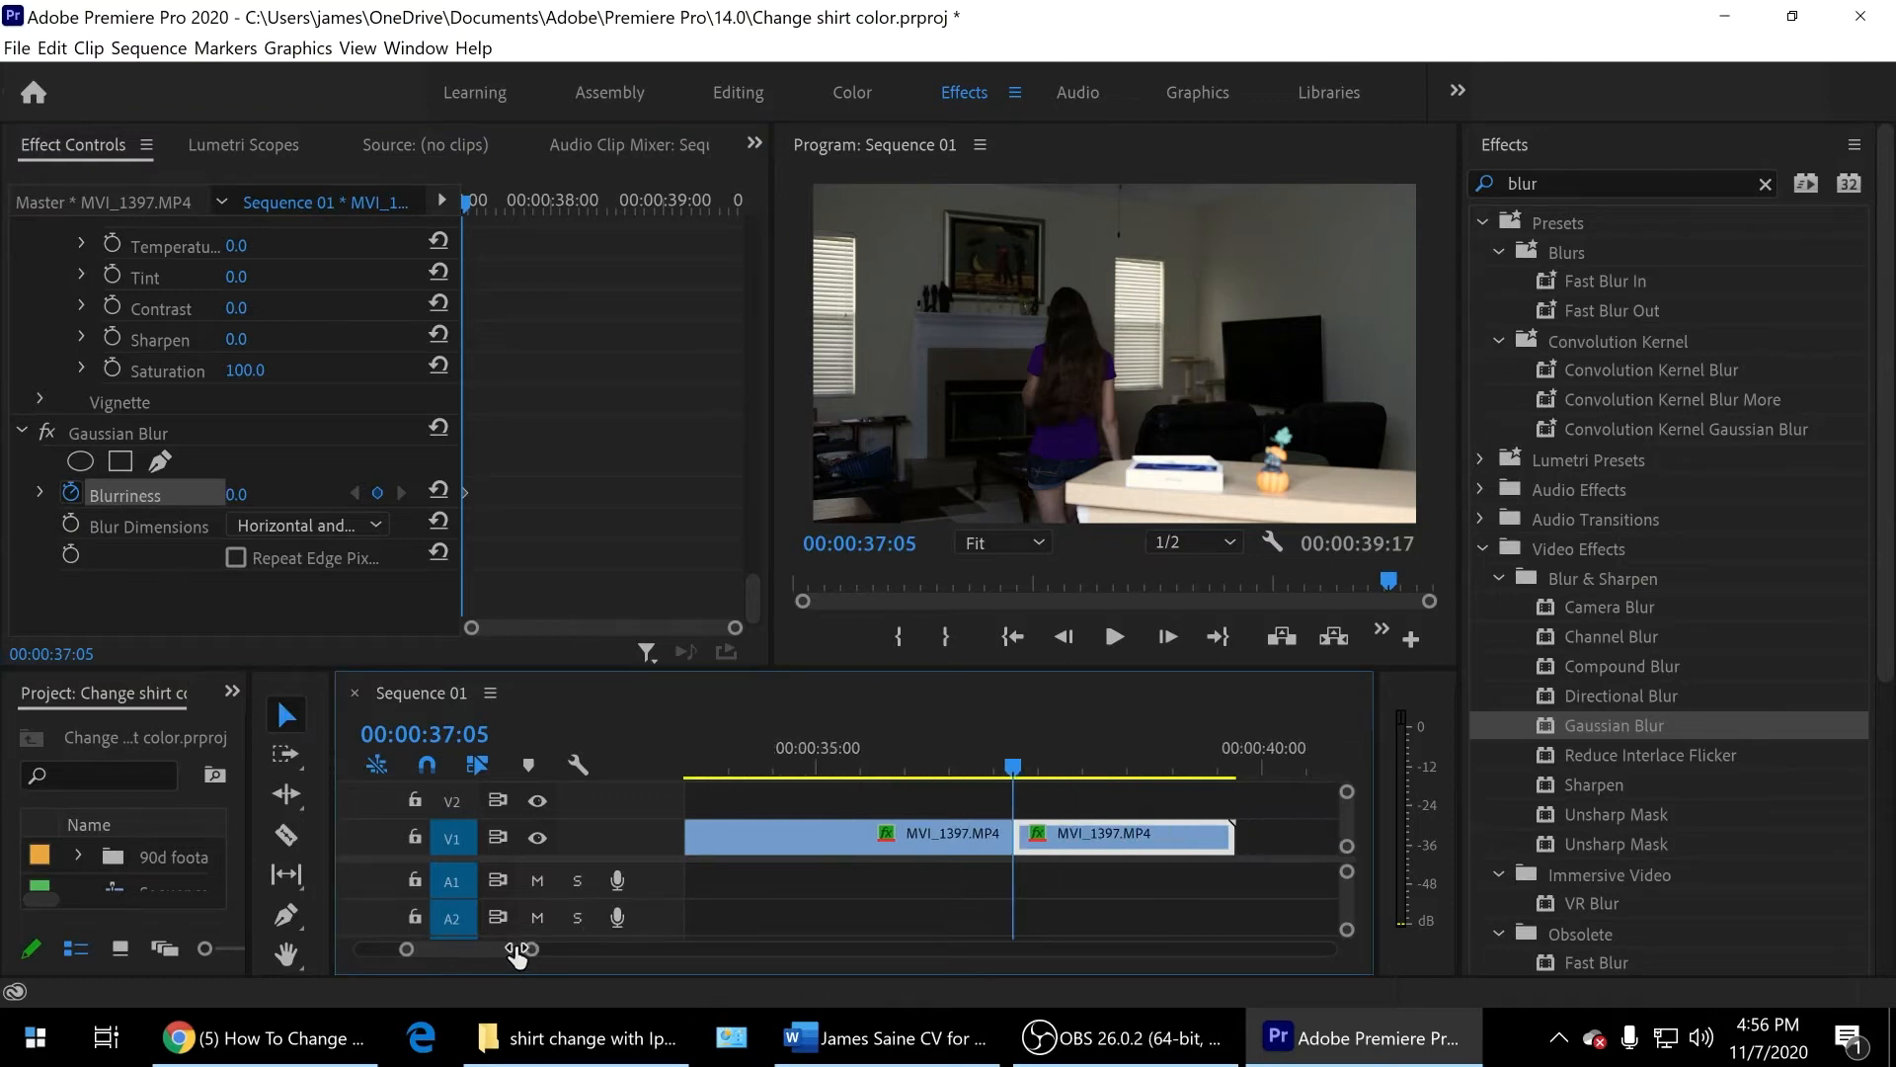
click(1216, 766)
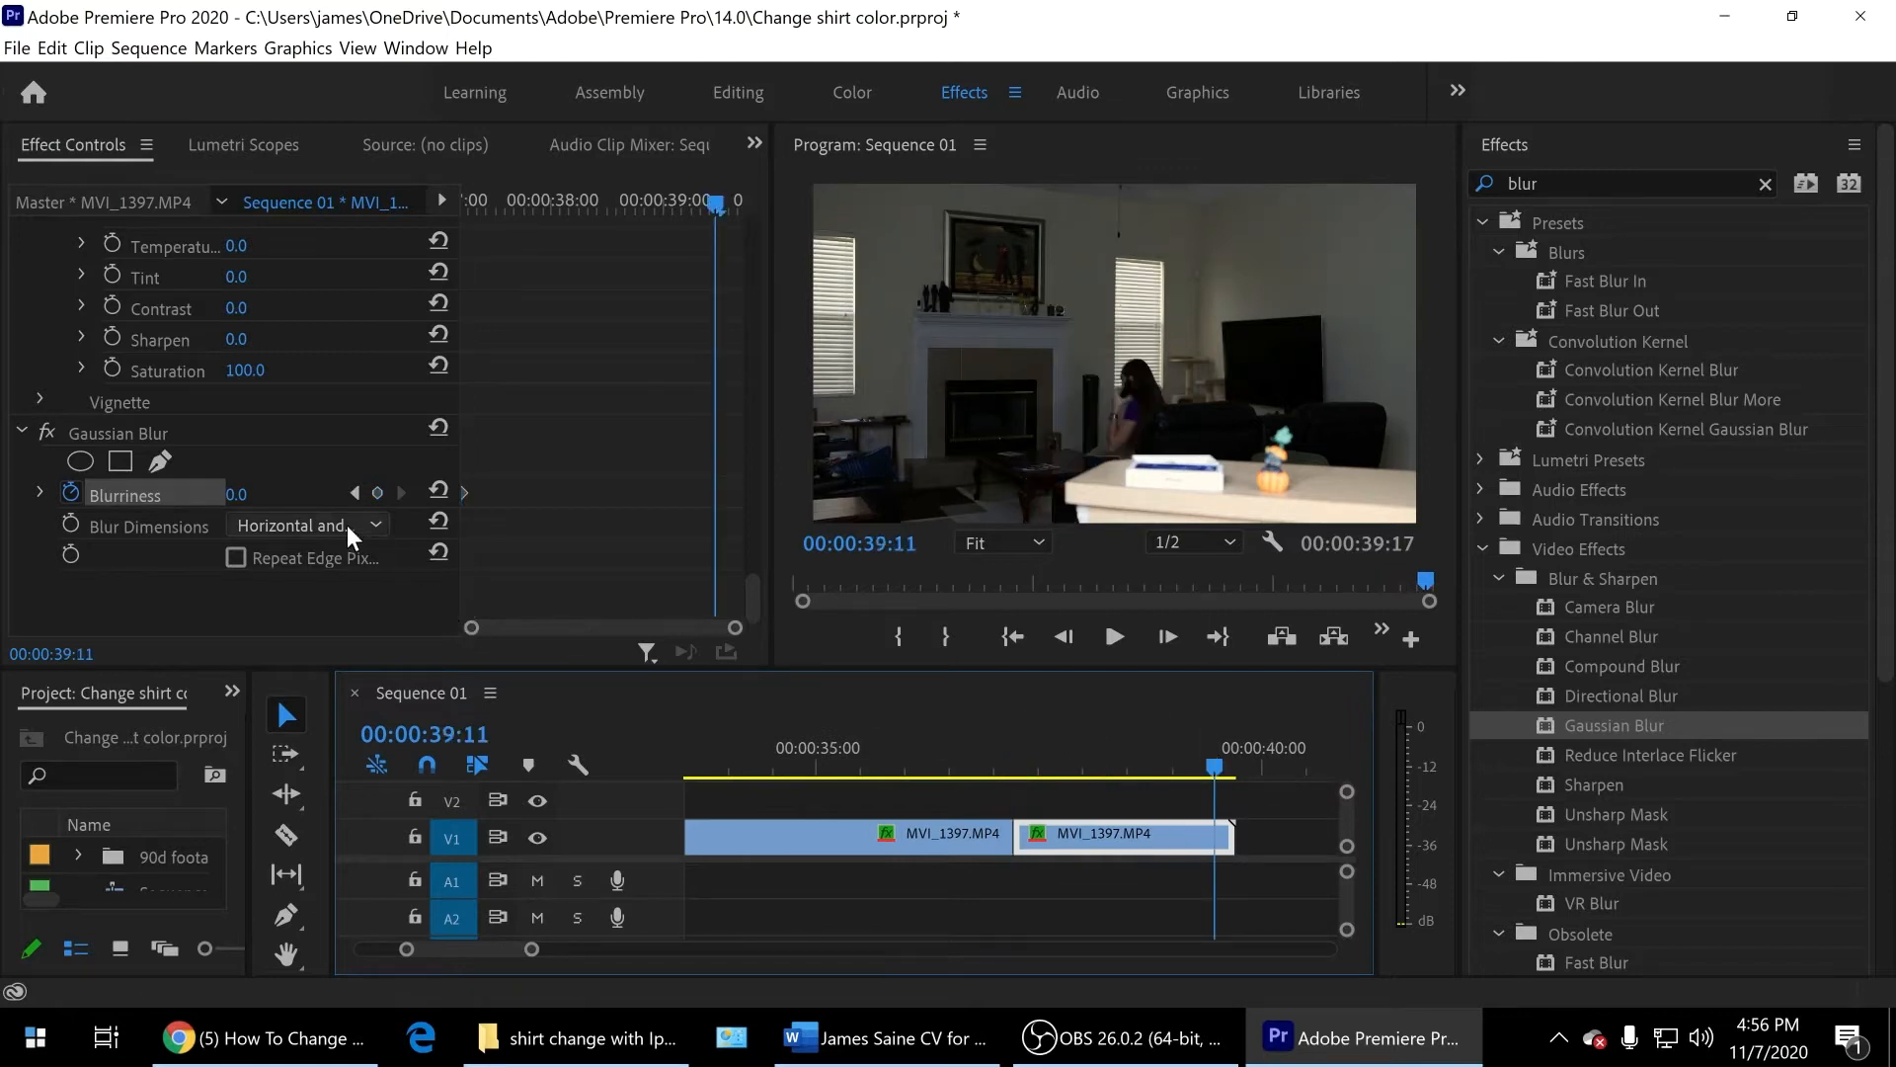
drag(233, 493, 273, 493)
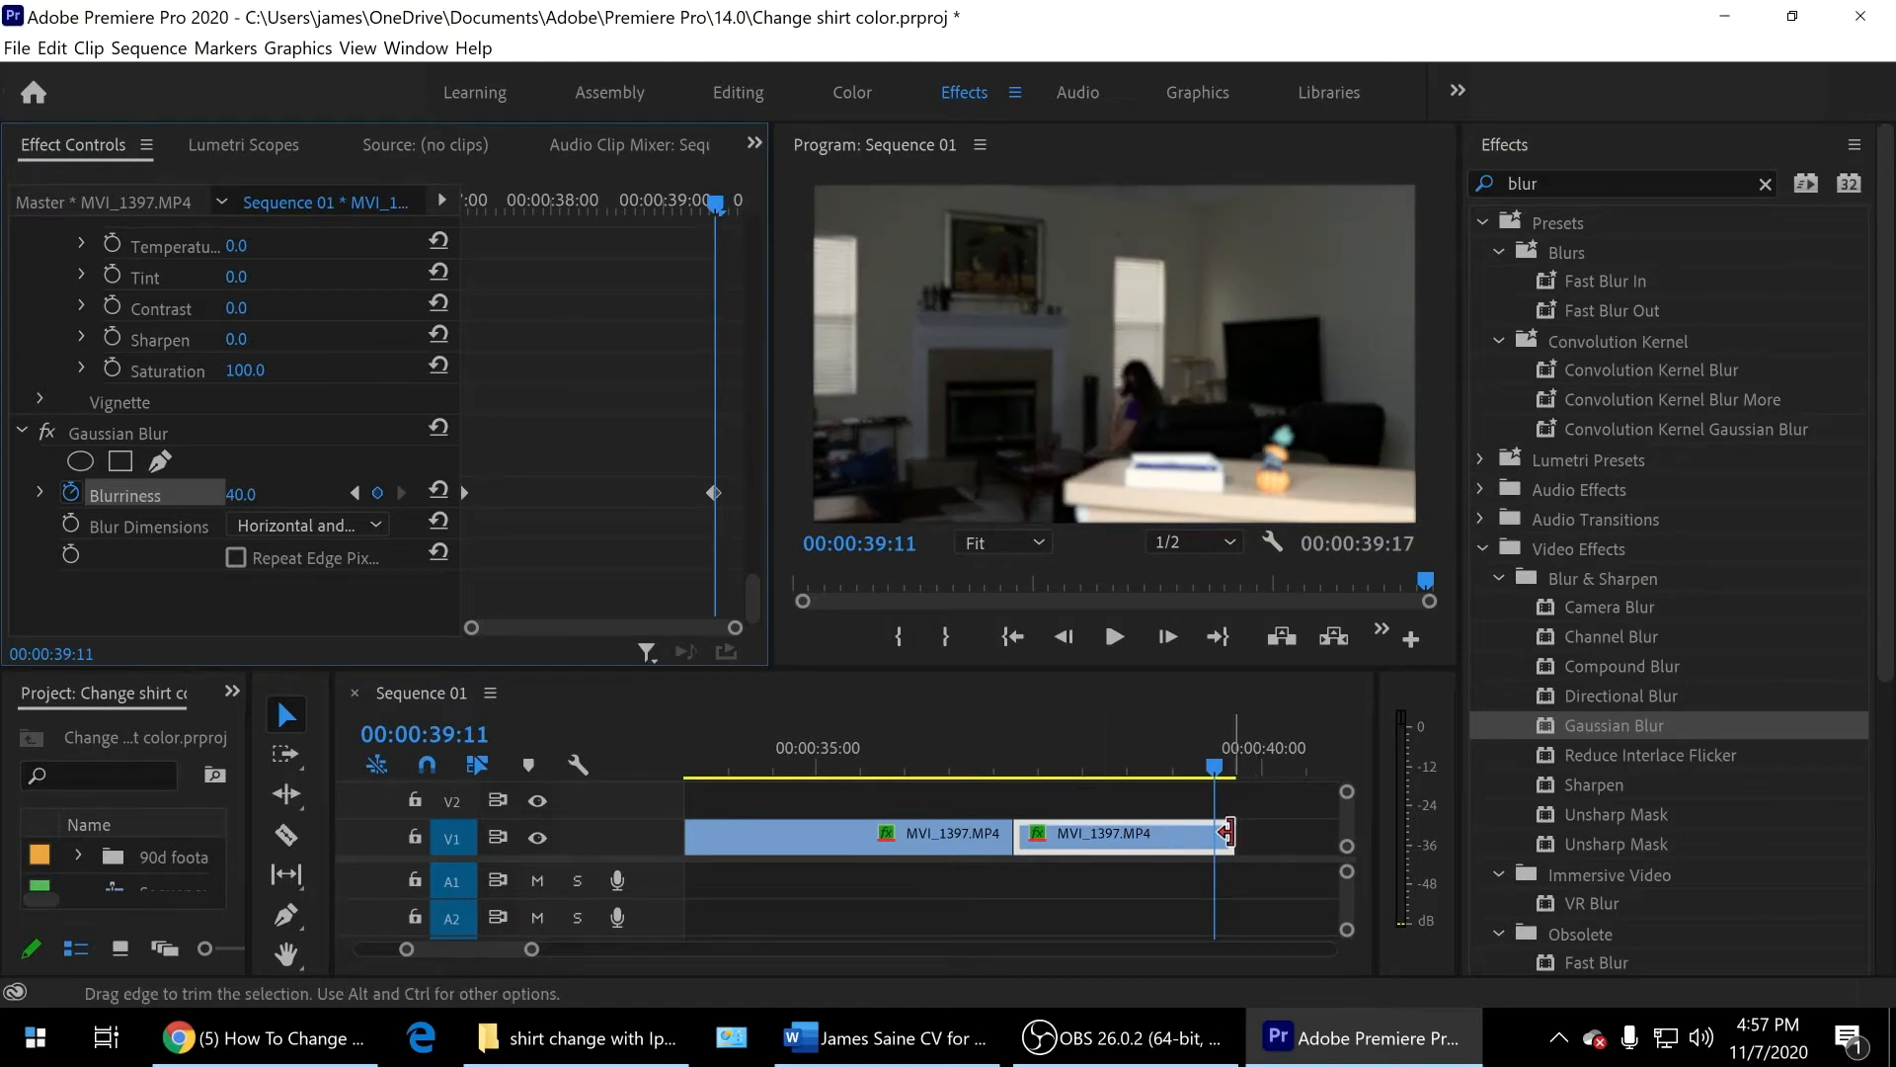
Step: Add a Cross Dissolve to the end of the last segment and shorten it to 00:00:00:18
right_click(1239, 834)
click(1314, 792)
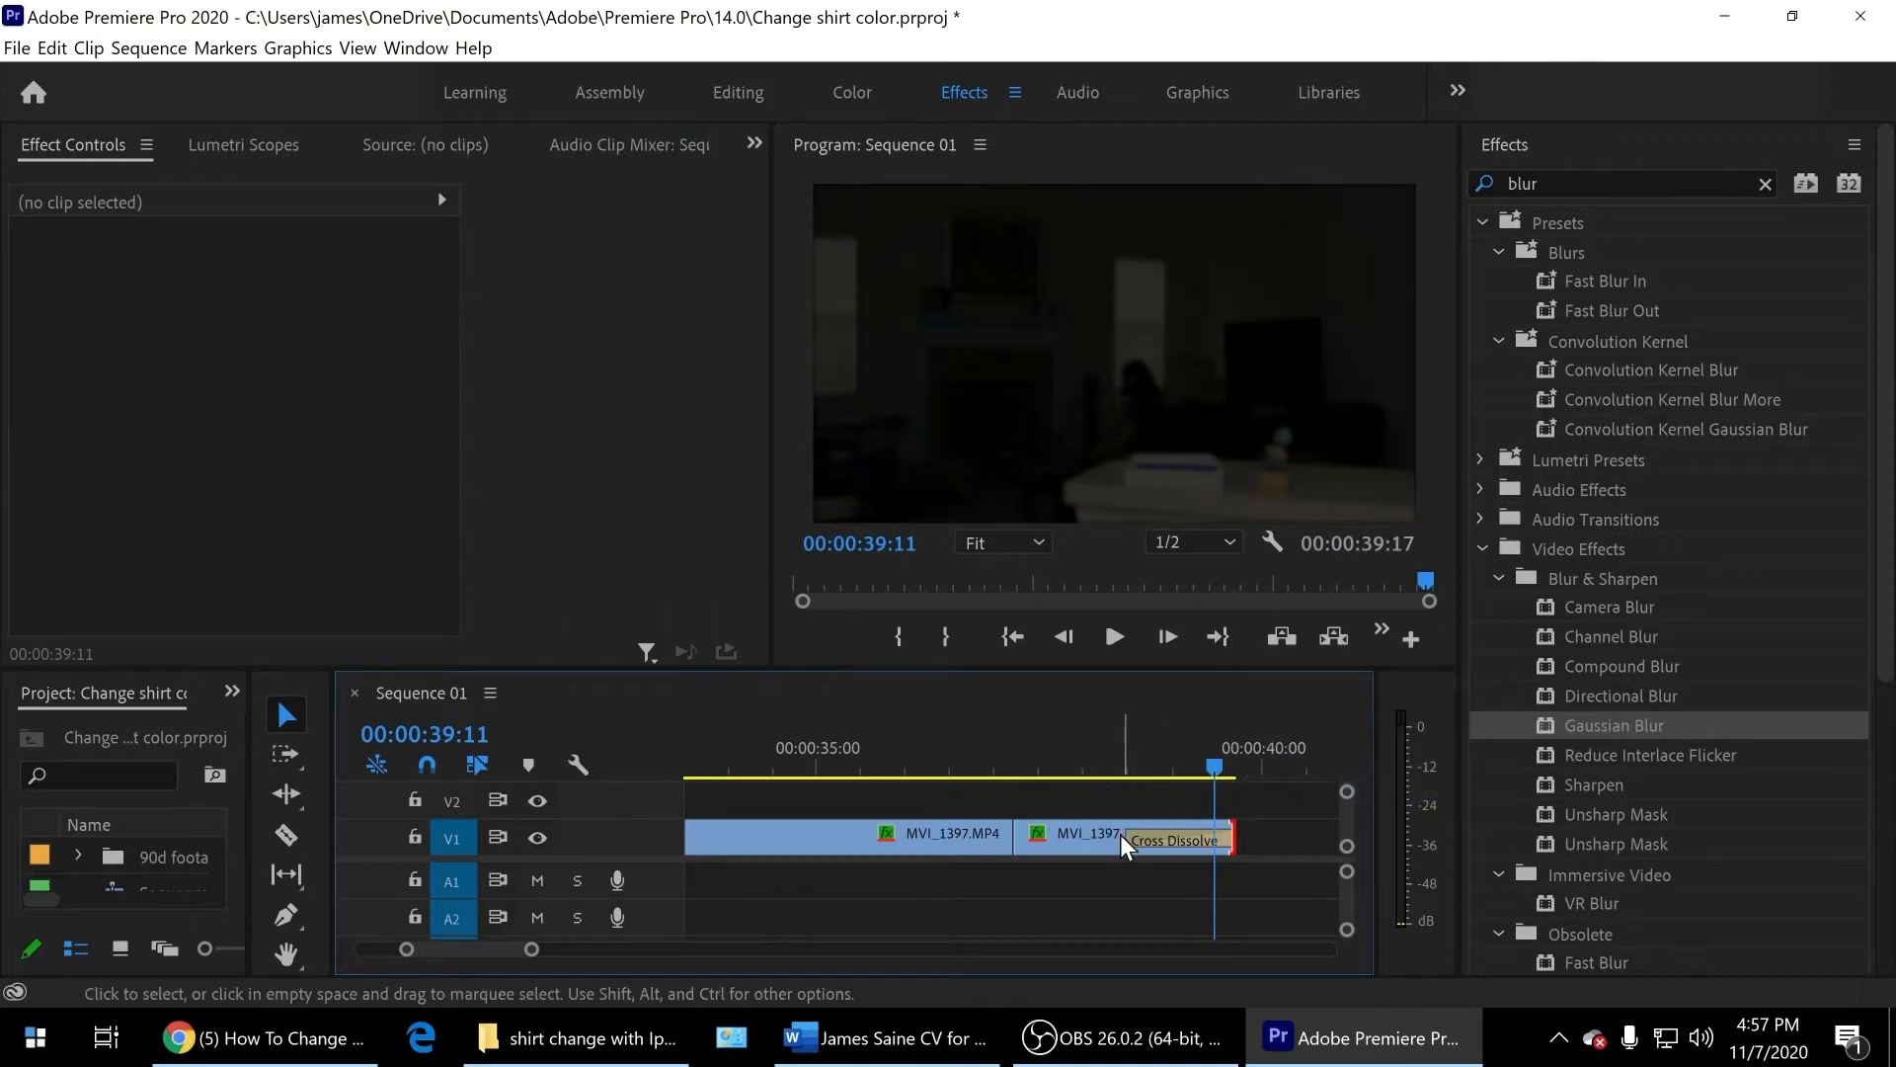
drag(1126, 840, 1177, 829)
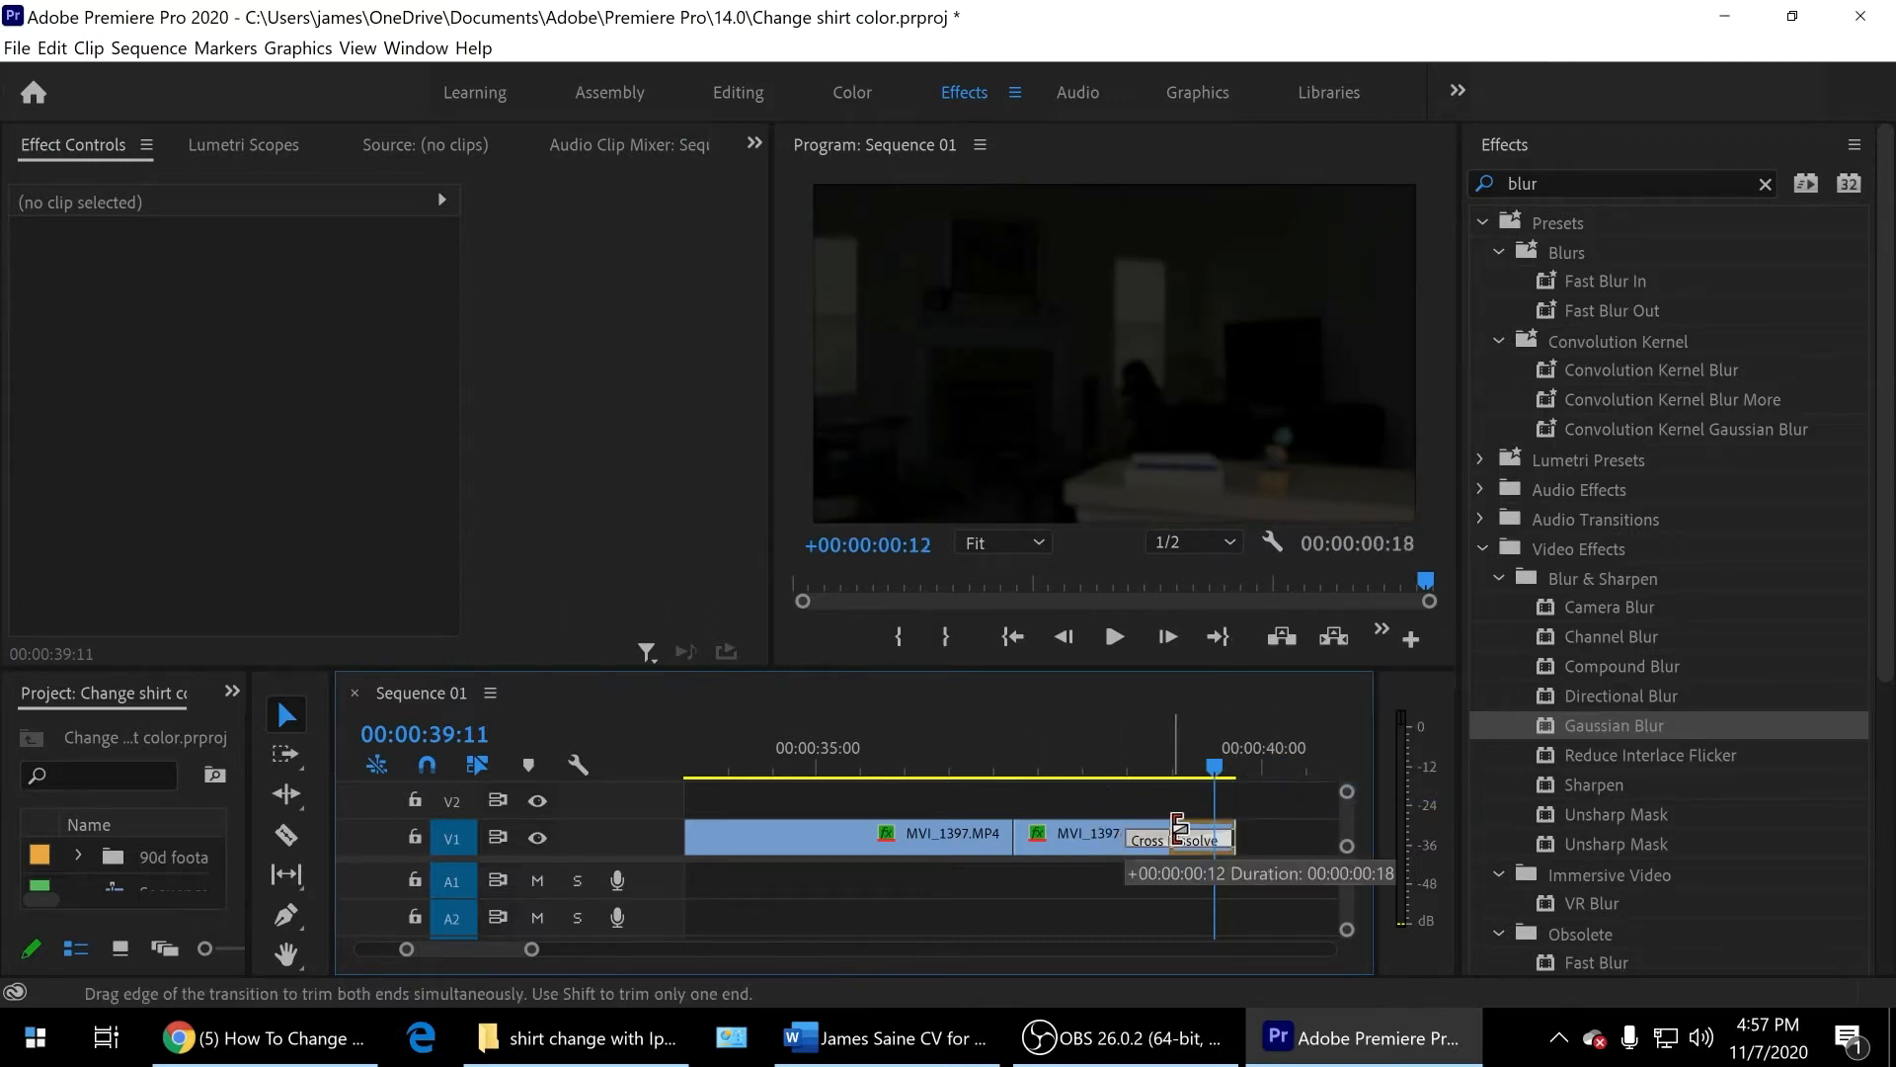
Step: Play the sequence from shortly after 00:00:35:00 to review the closing blur and dissolve
click(965, 751)
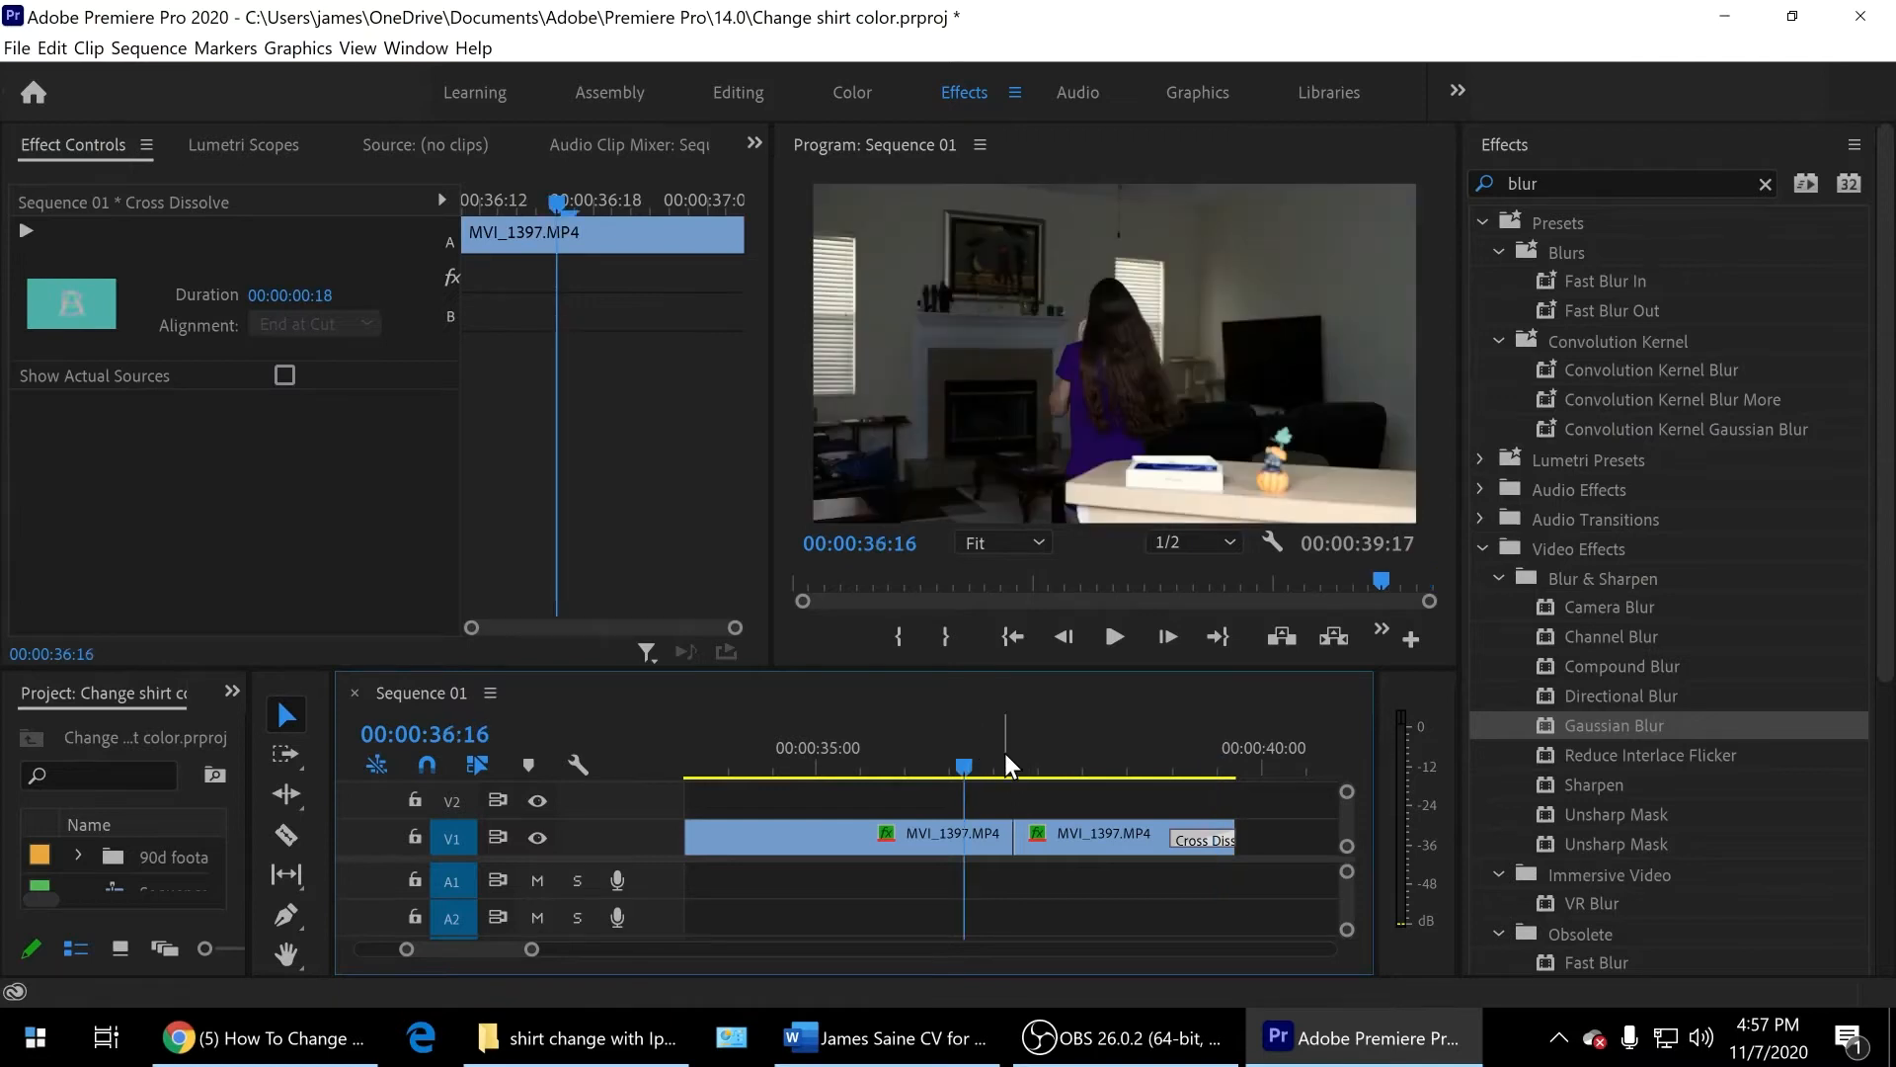
click(830, 768)
key(space)
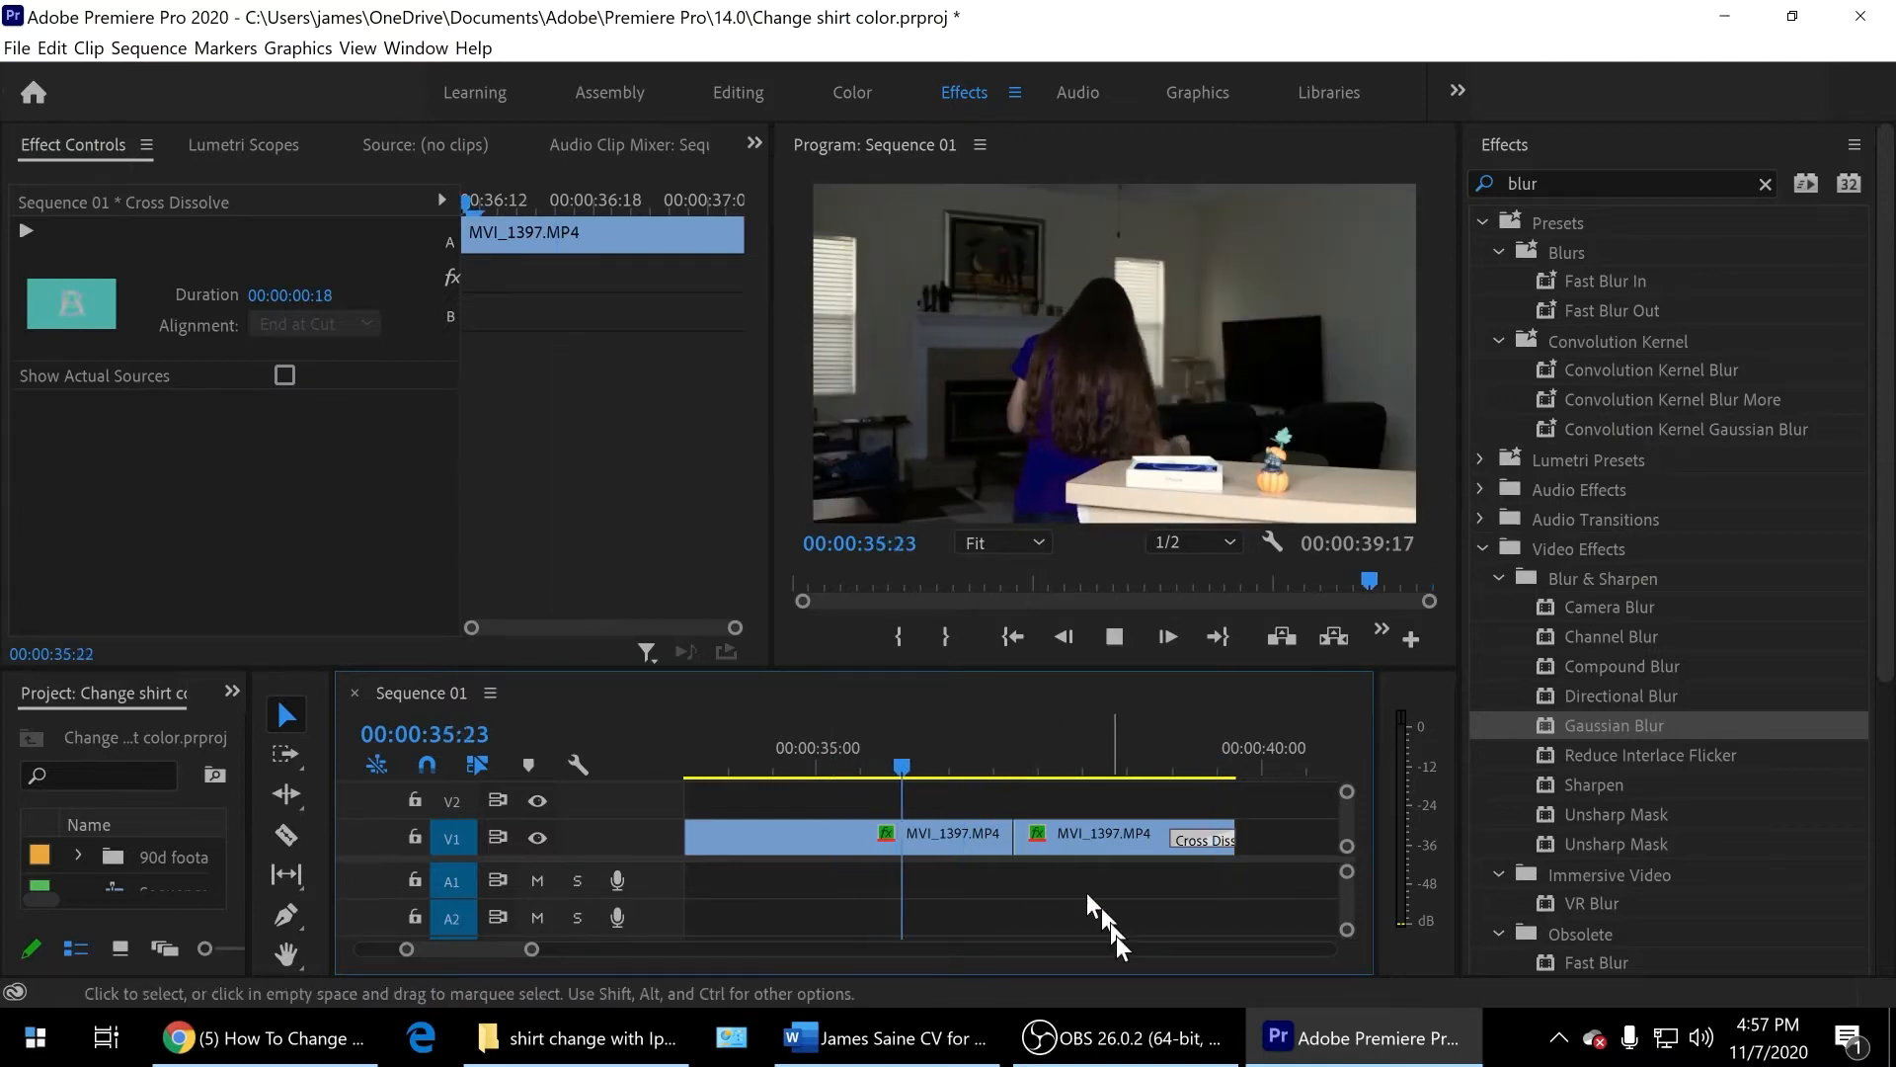
mouse_move(1194, 1063)
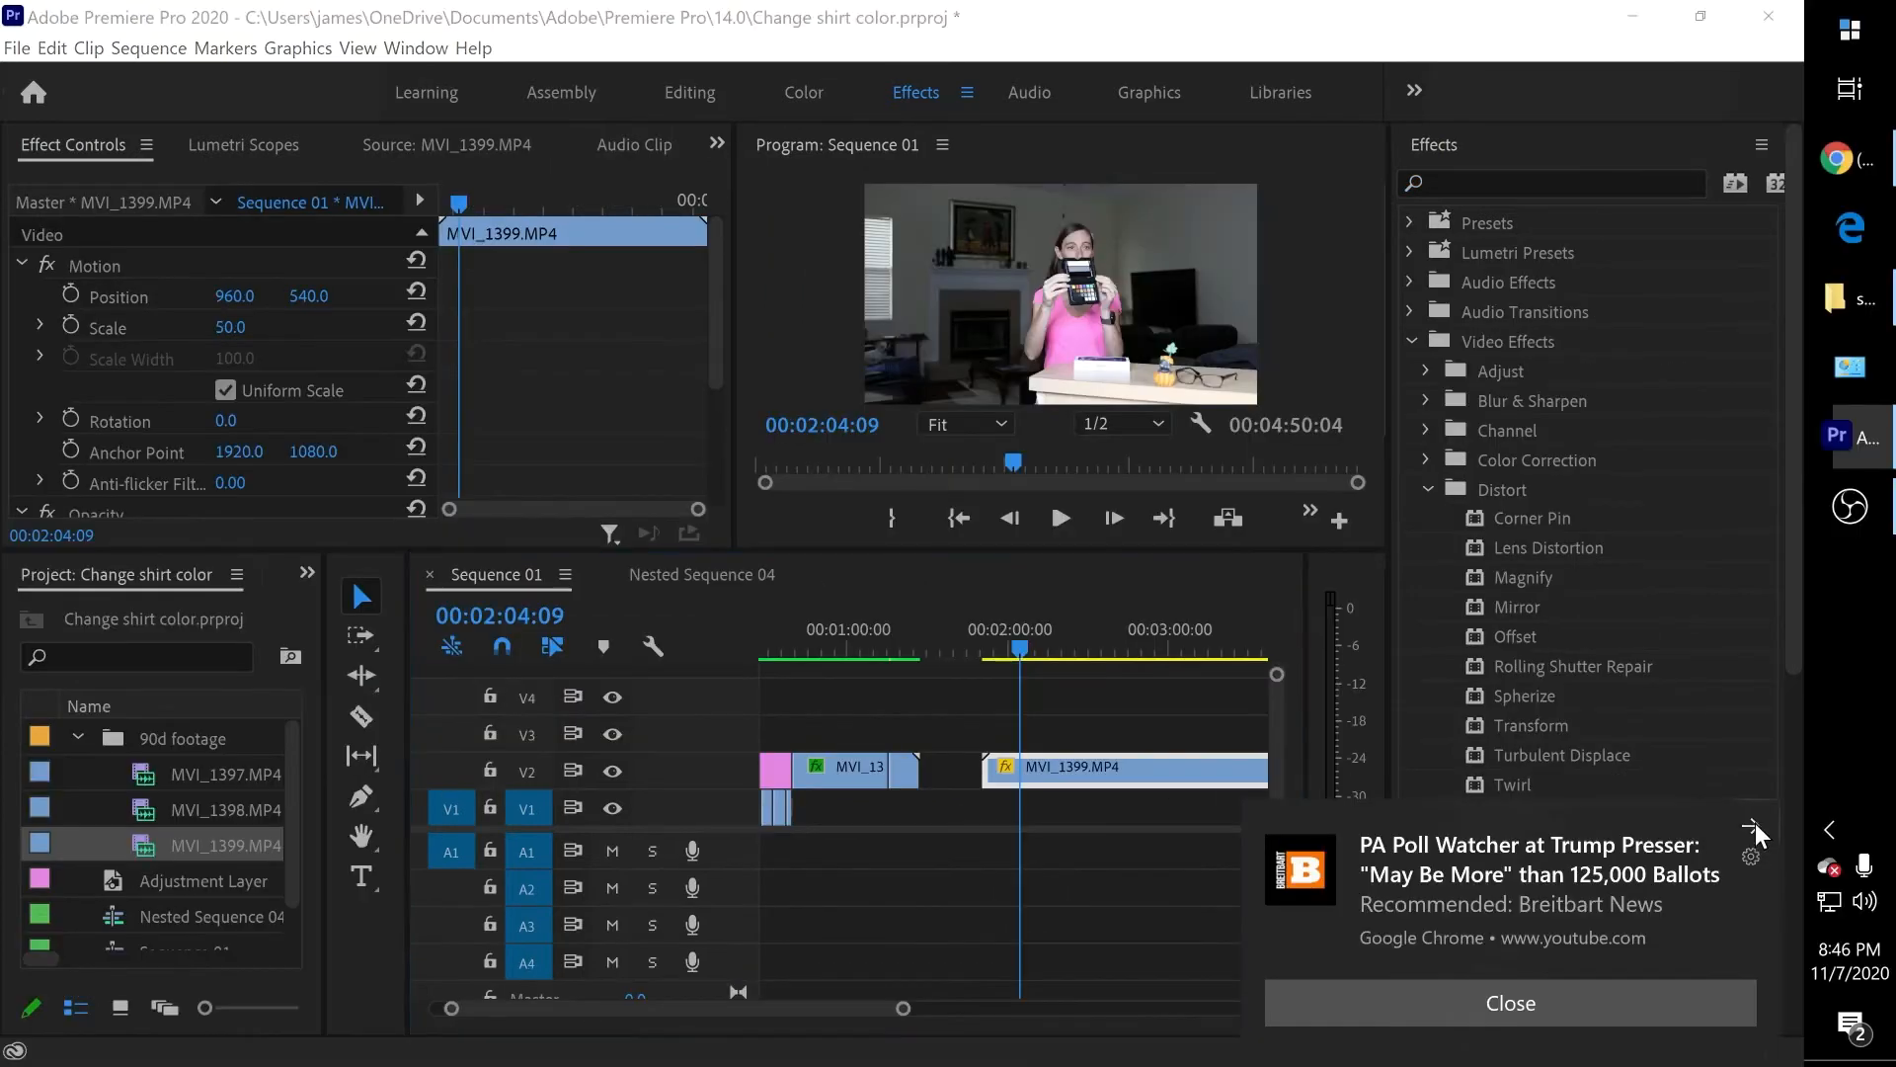
Step: Dismiss the browser news notification covering the effects list
click(1756, 822)
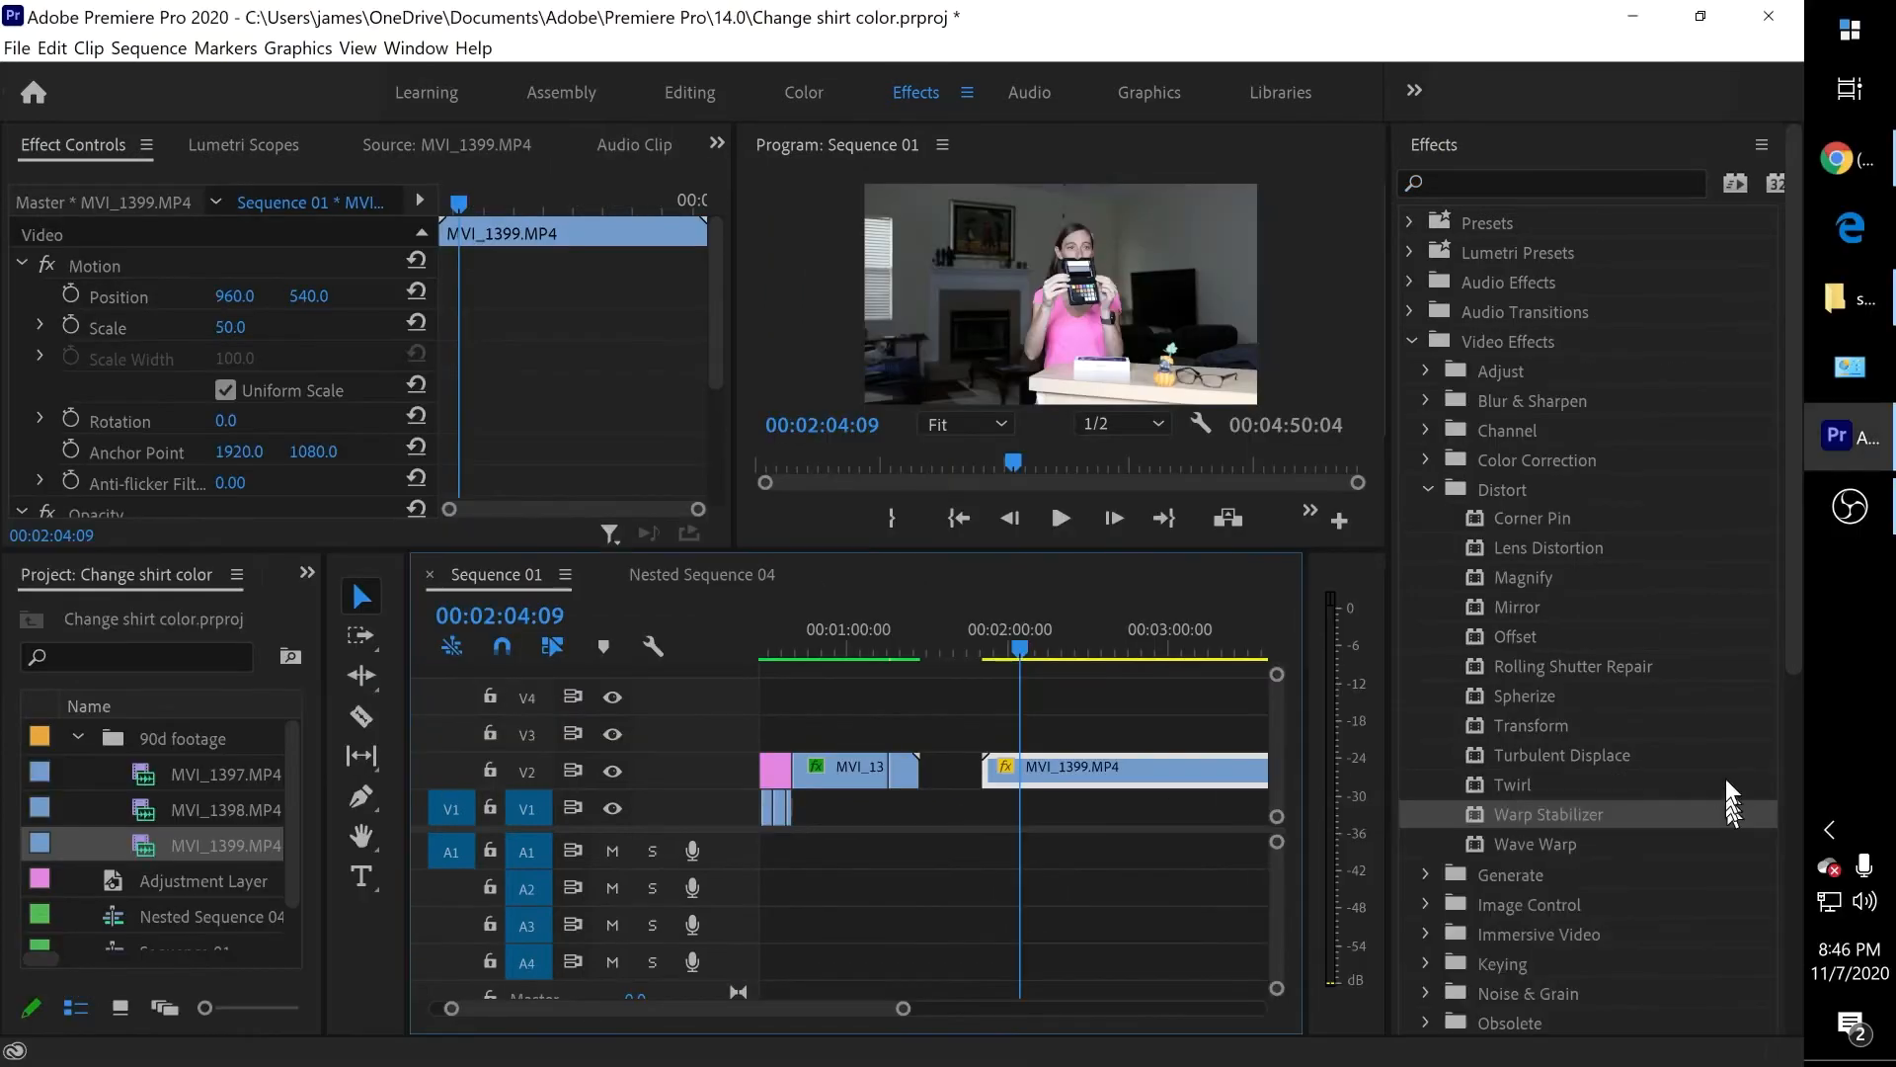
Step: Find the frame at 00:01:57:15 where the color checker card faces the camera and inspect it in an enlarged preview
key(ctrl+s)
key(space)
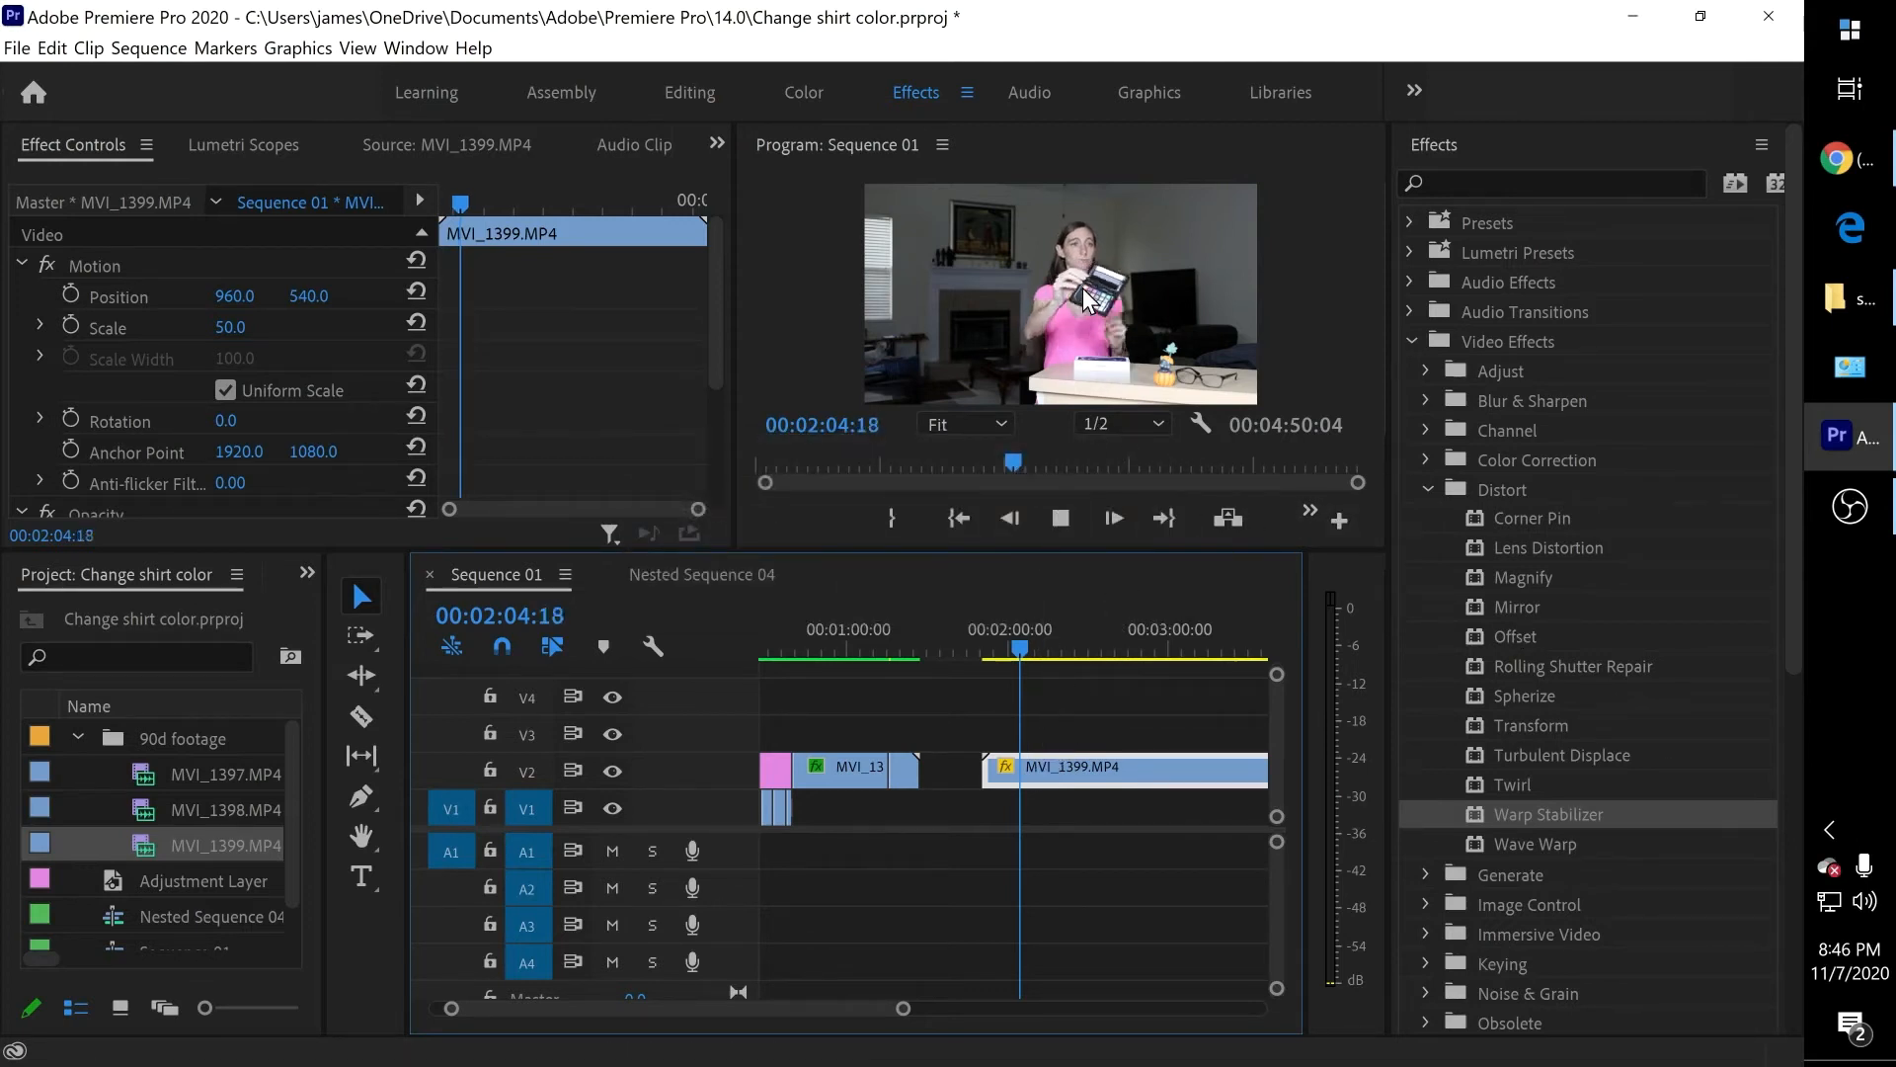
key(space)
drag(1016, 462, 1000, 466)
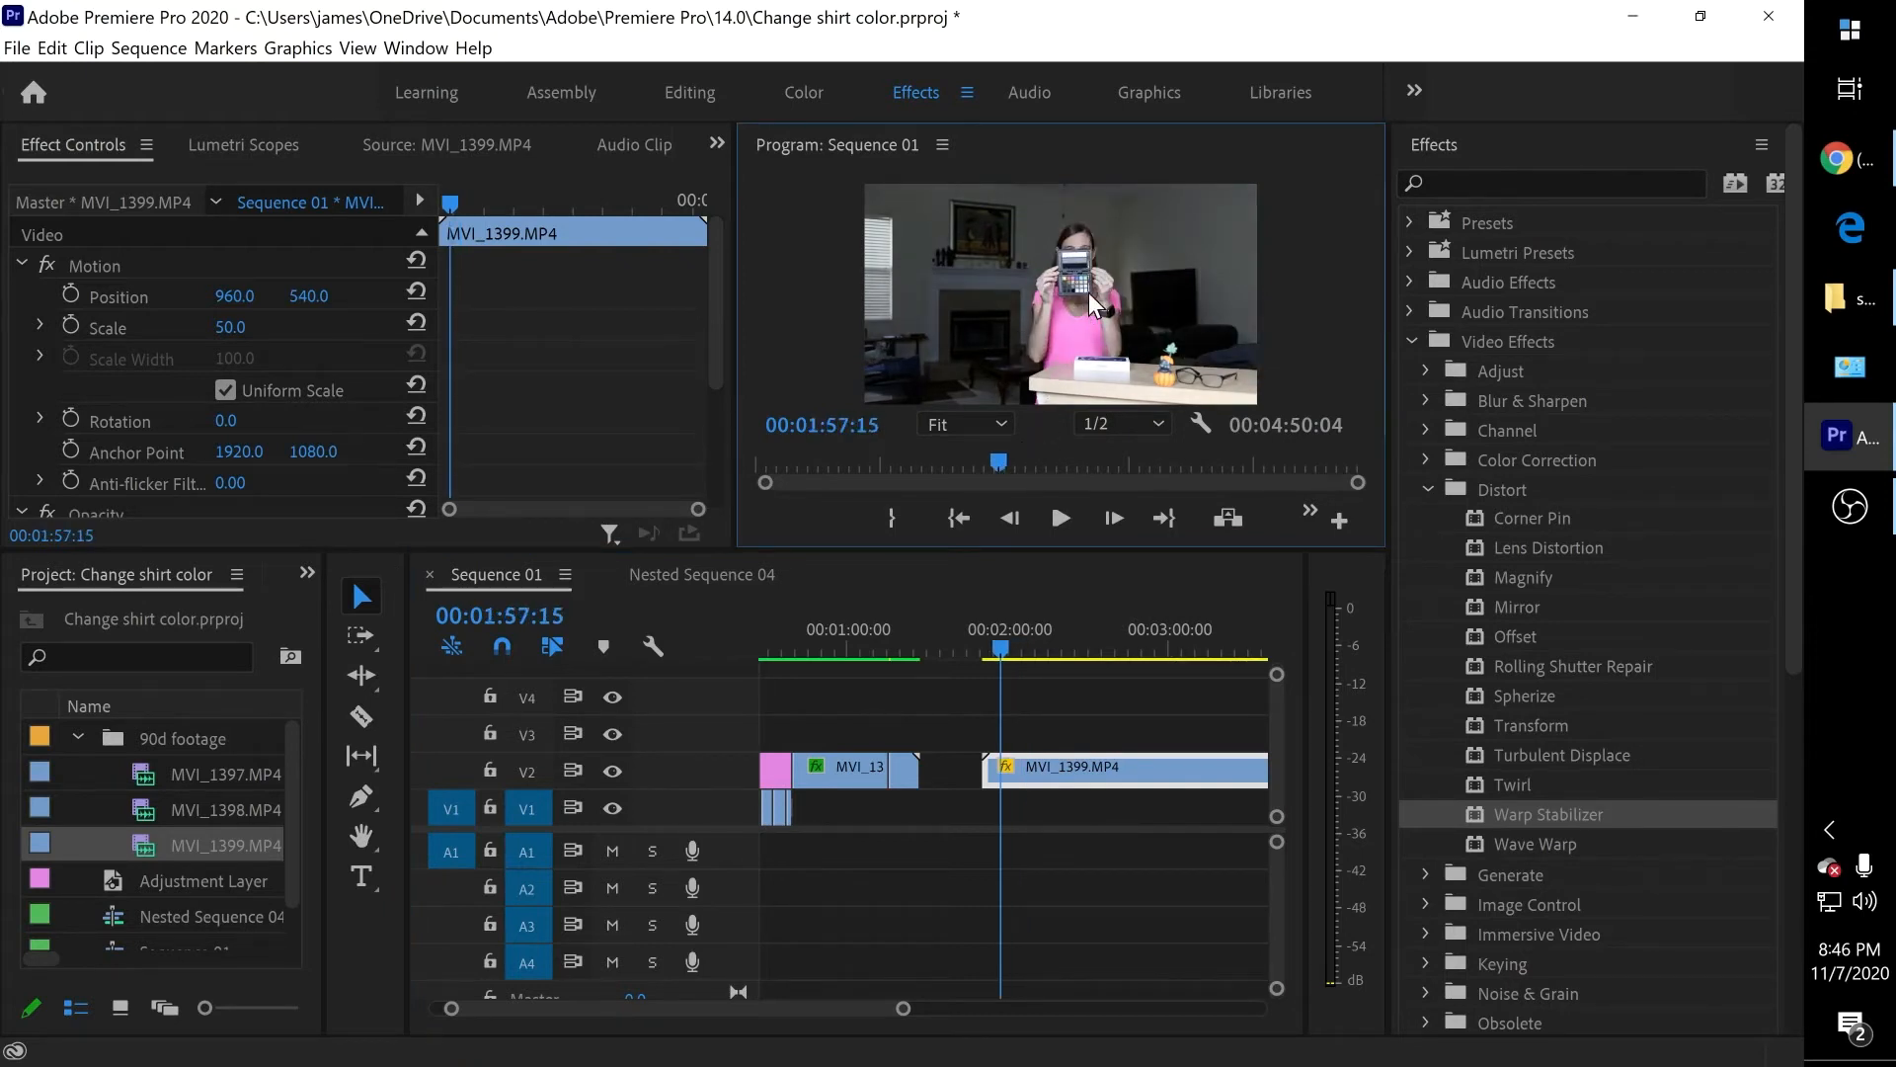
key(grave)
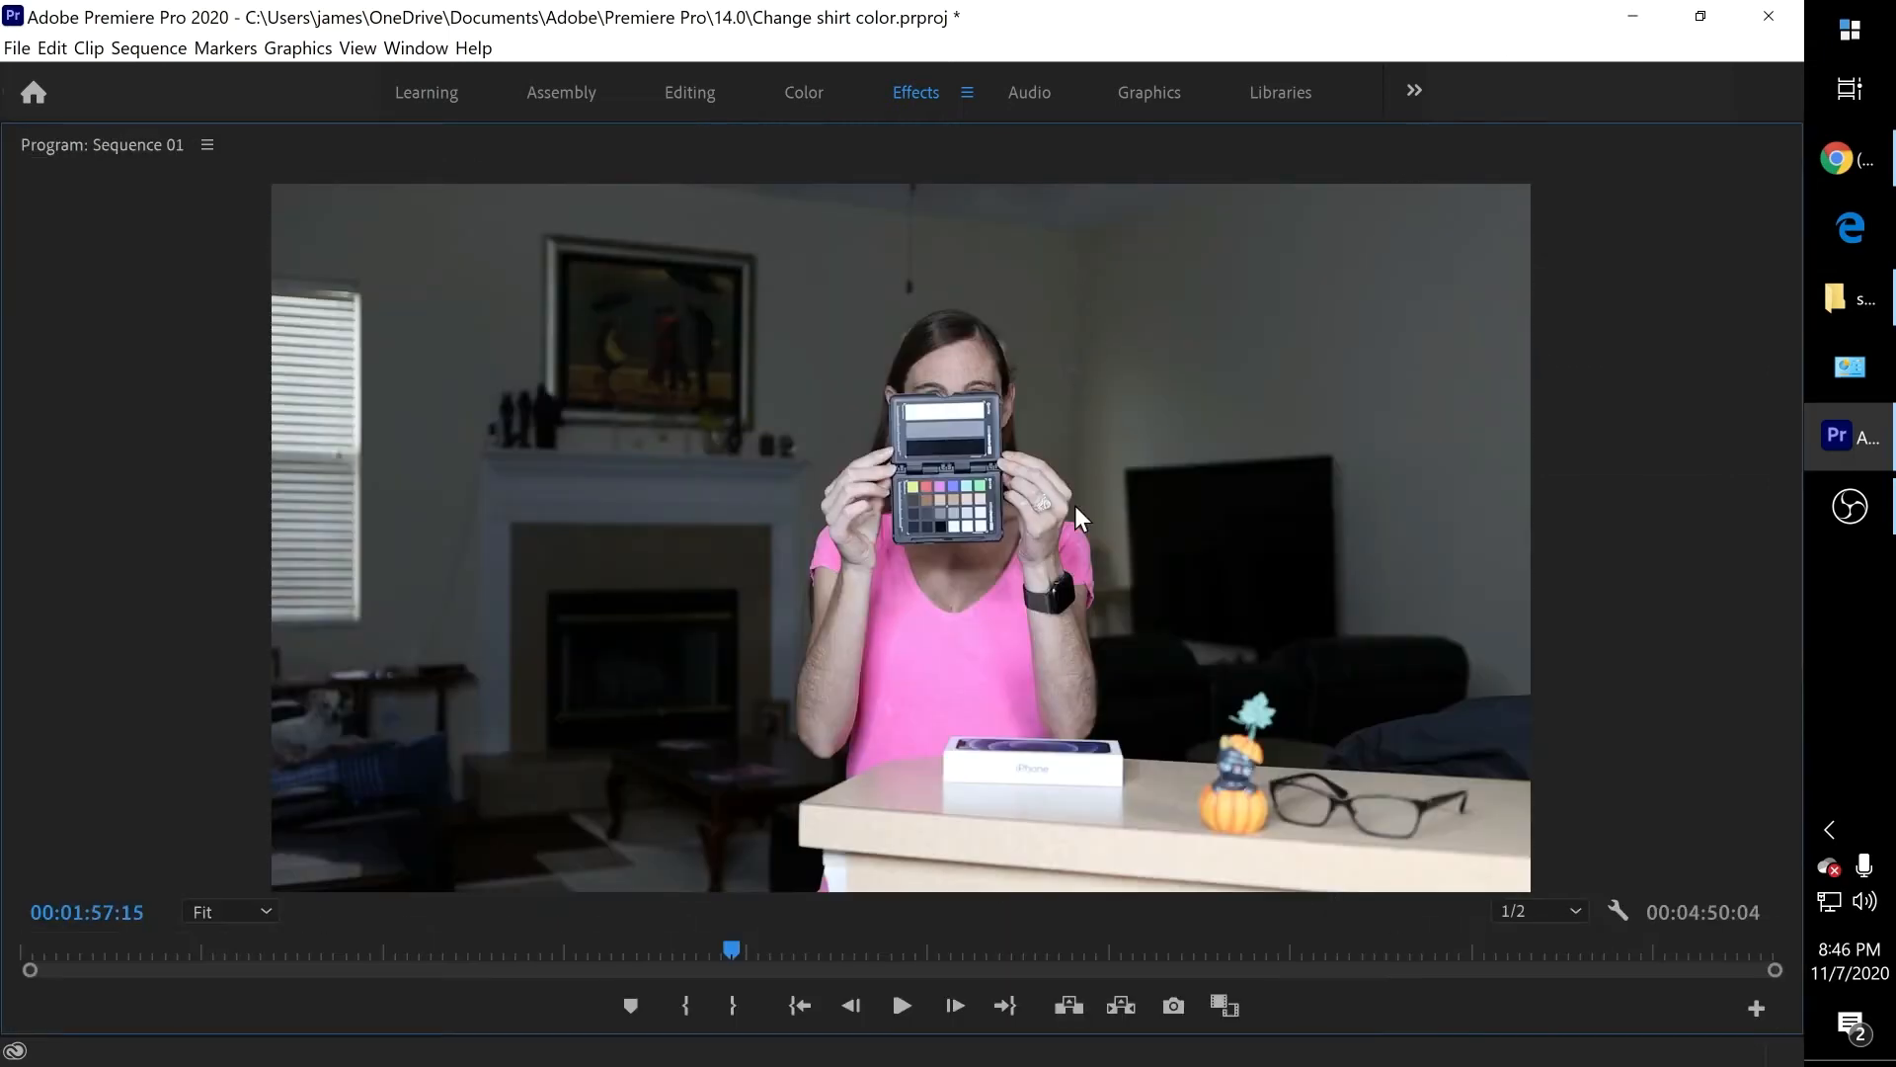
key(grave)
Step: Magnify the program preview to 400% and center it vertically on the color checker card
click(1002, 426)
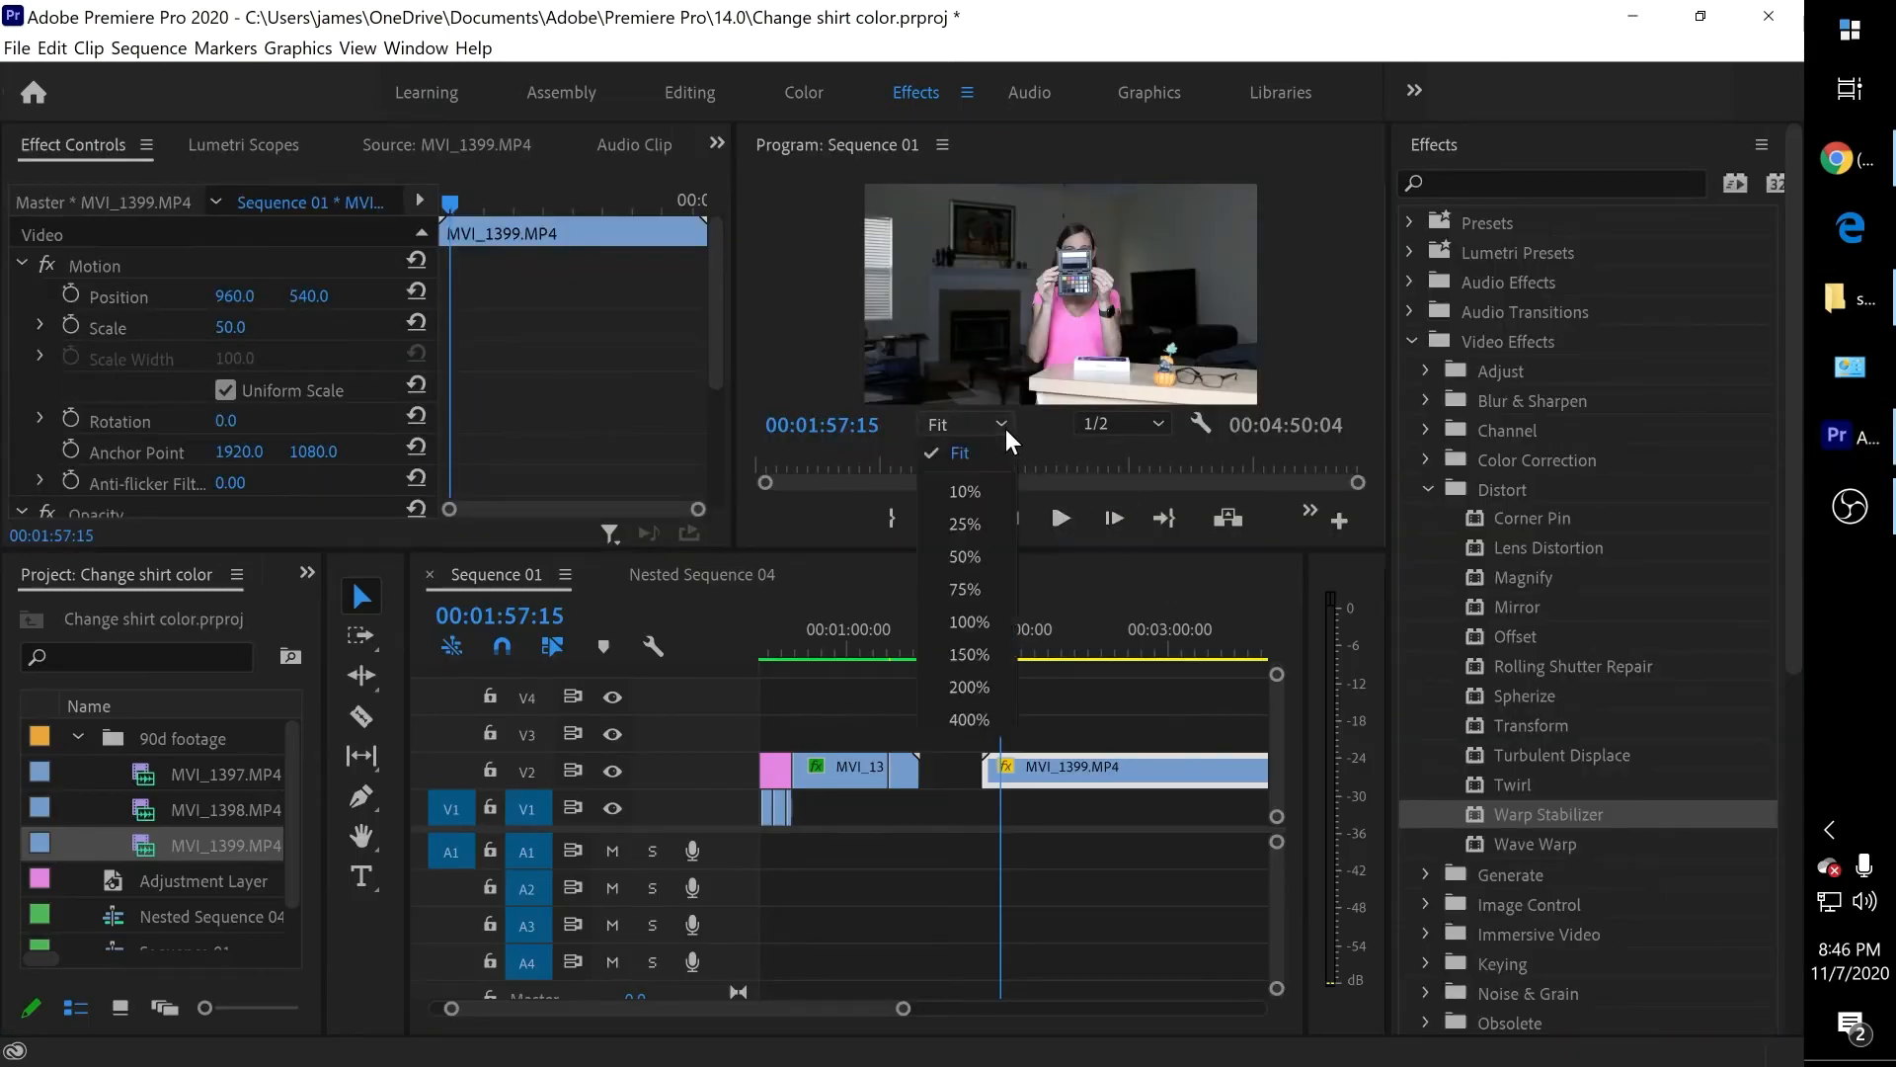
click(966, 719)
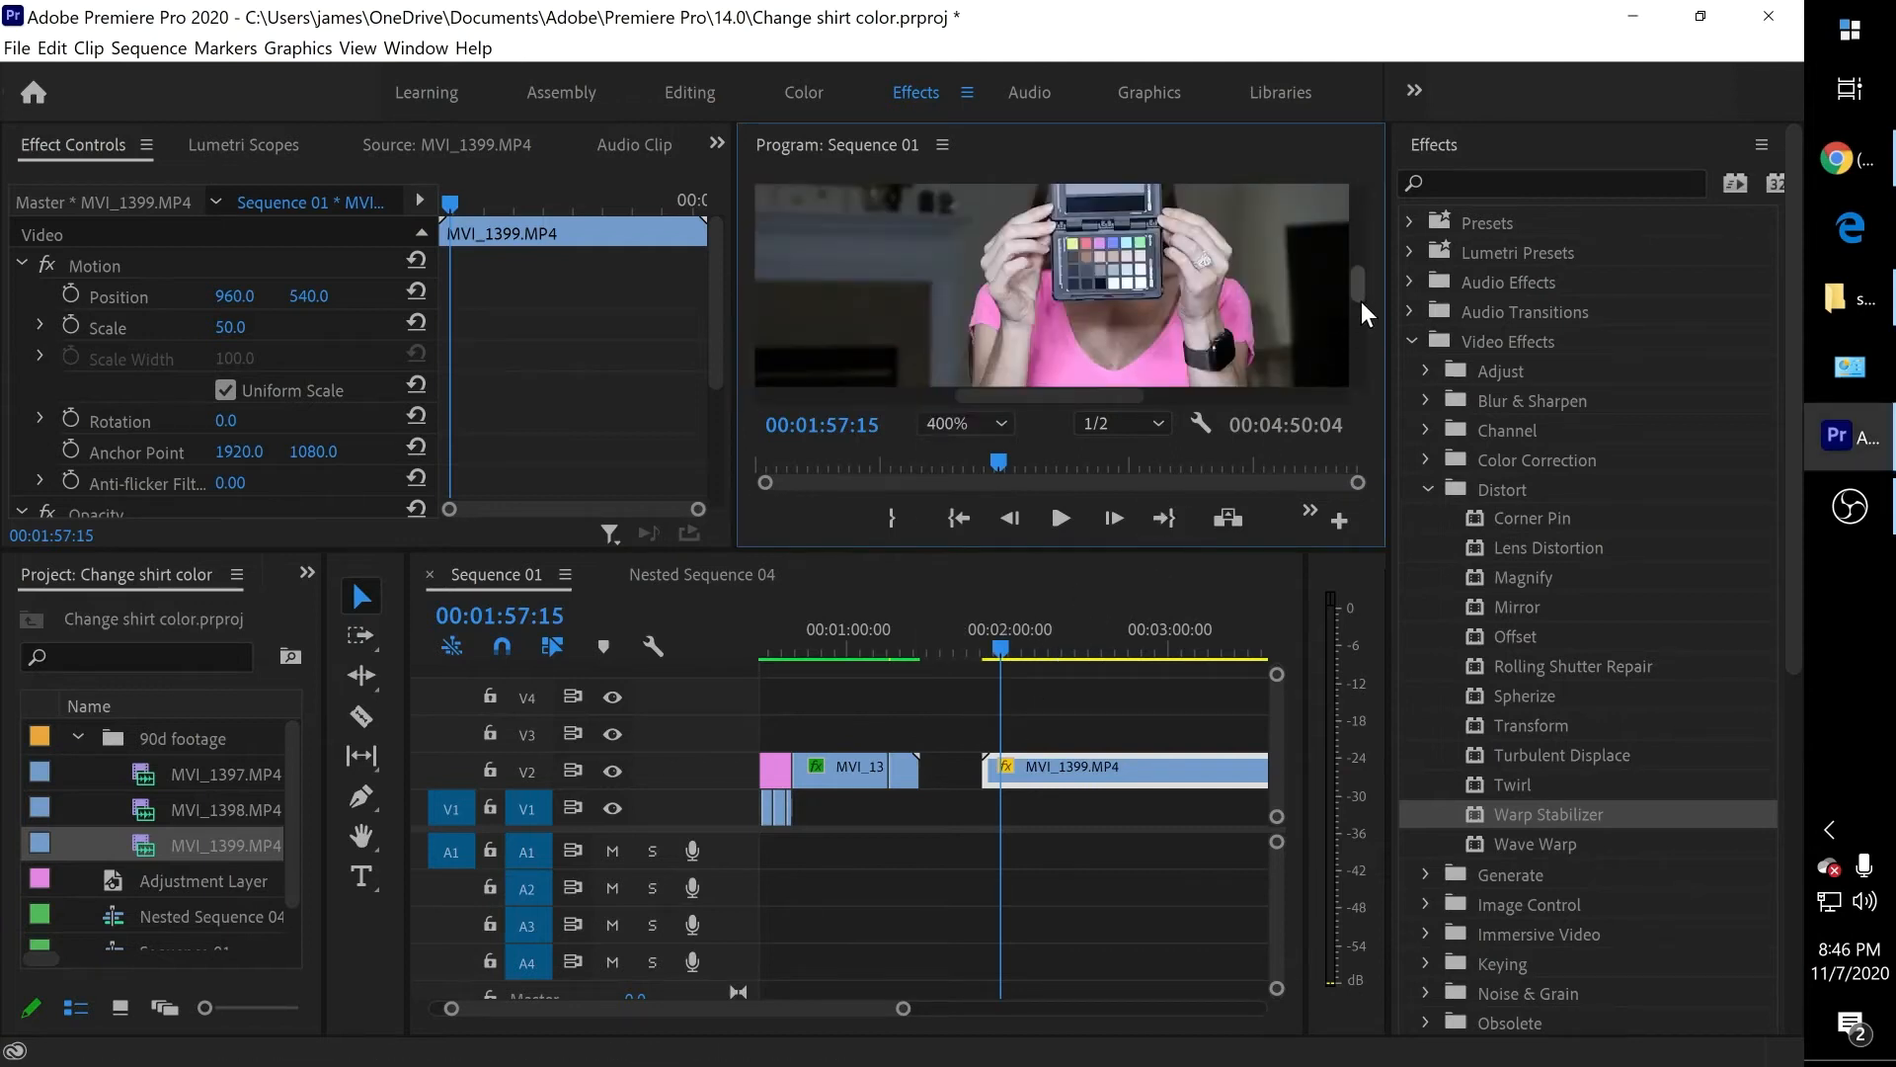
drag(1359, 287, 1359, 276)
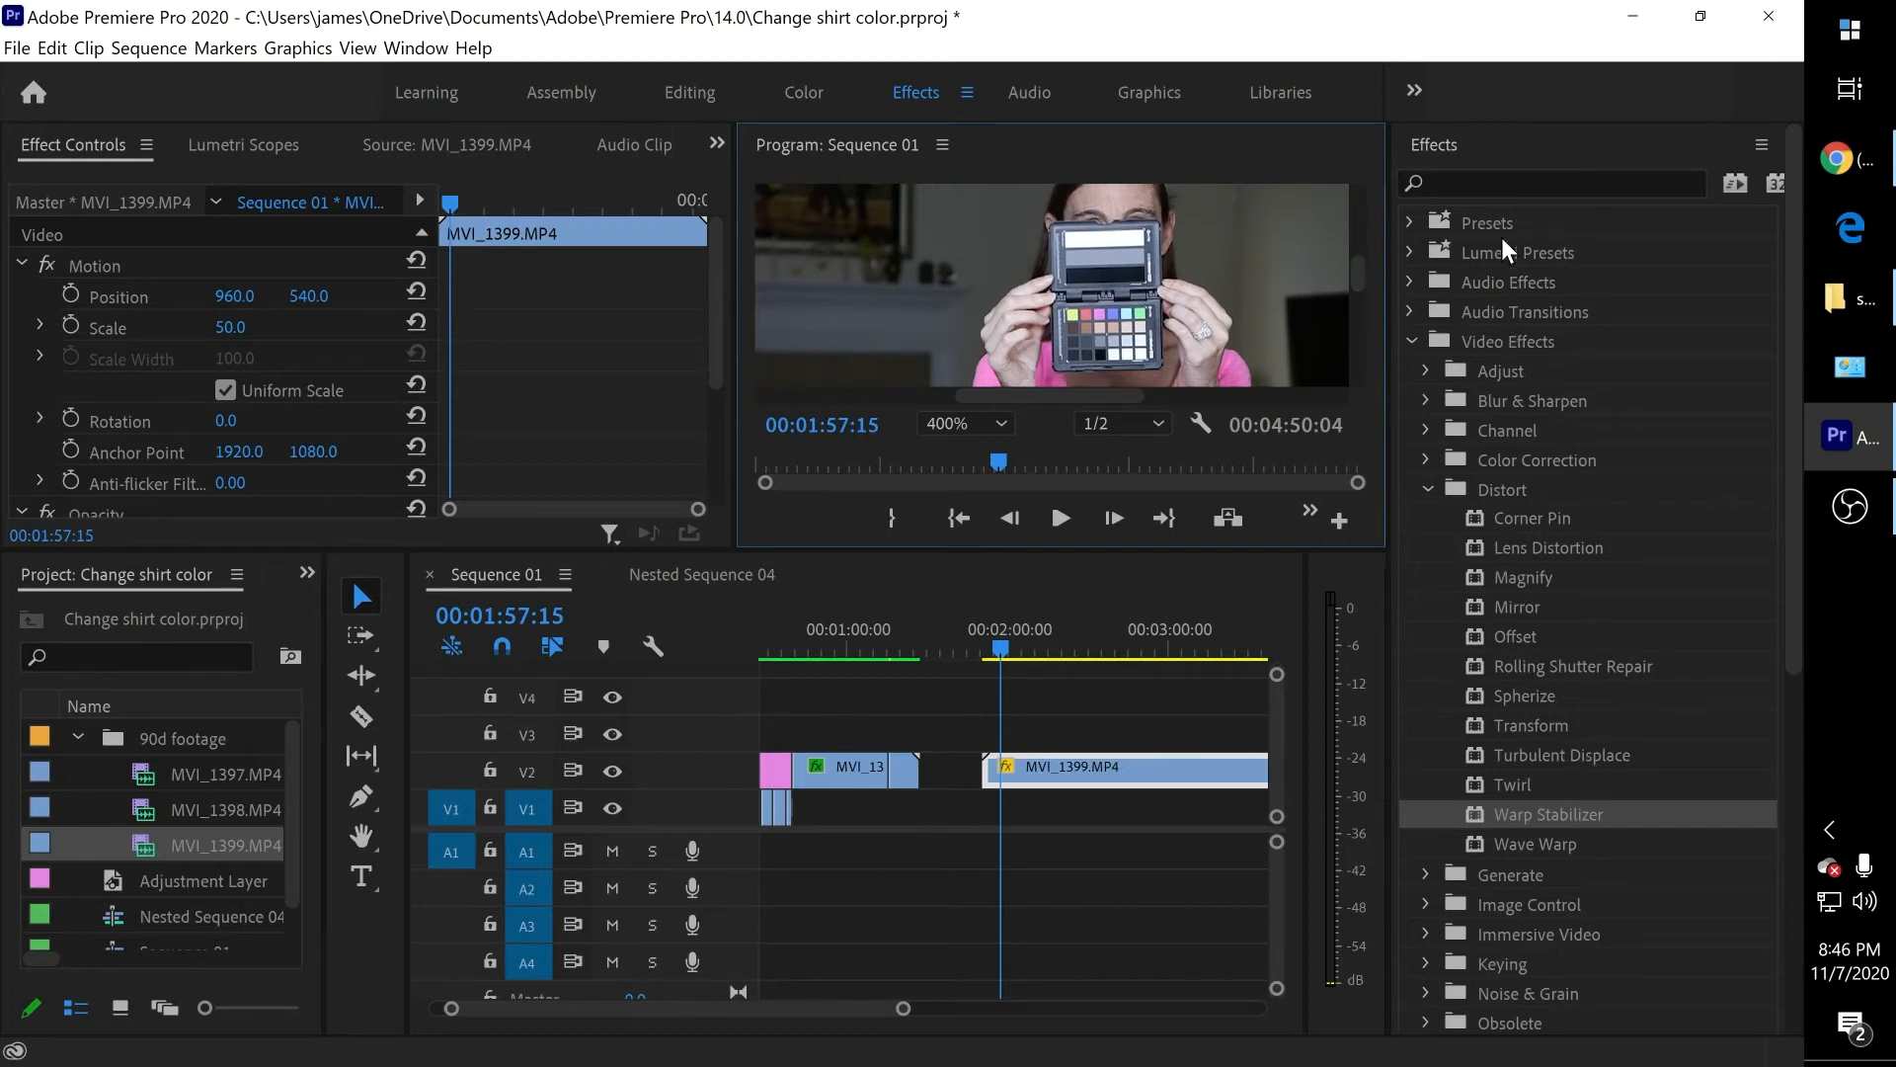
Step: Apply the MBR Color Corrector III effect from the Color Correction category to the MVI_1399.MP4 clip and select the clip
click(1426, 361)
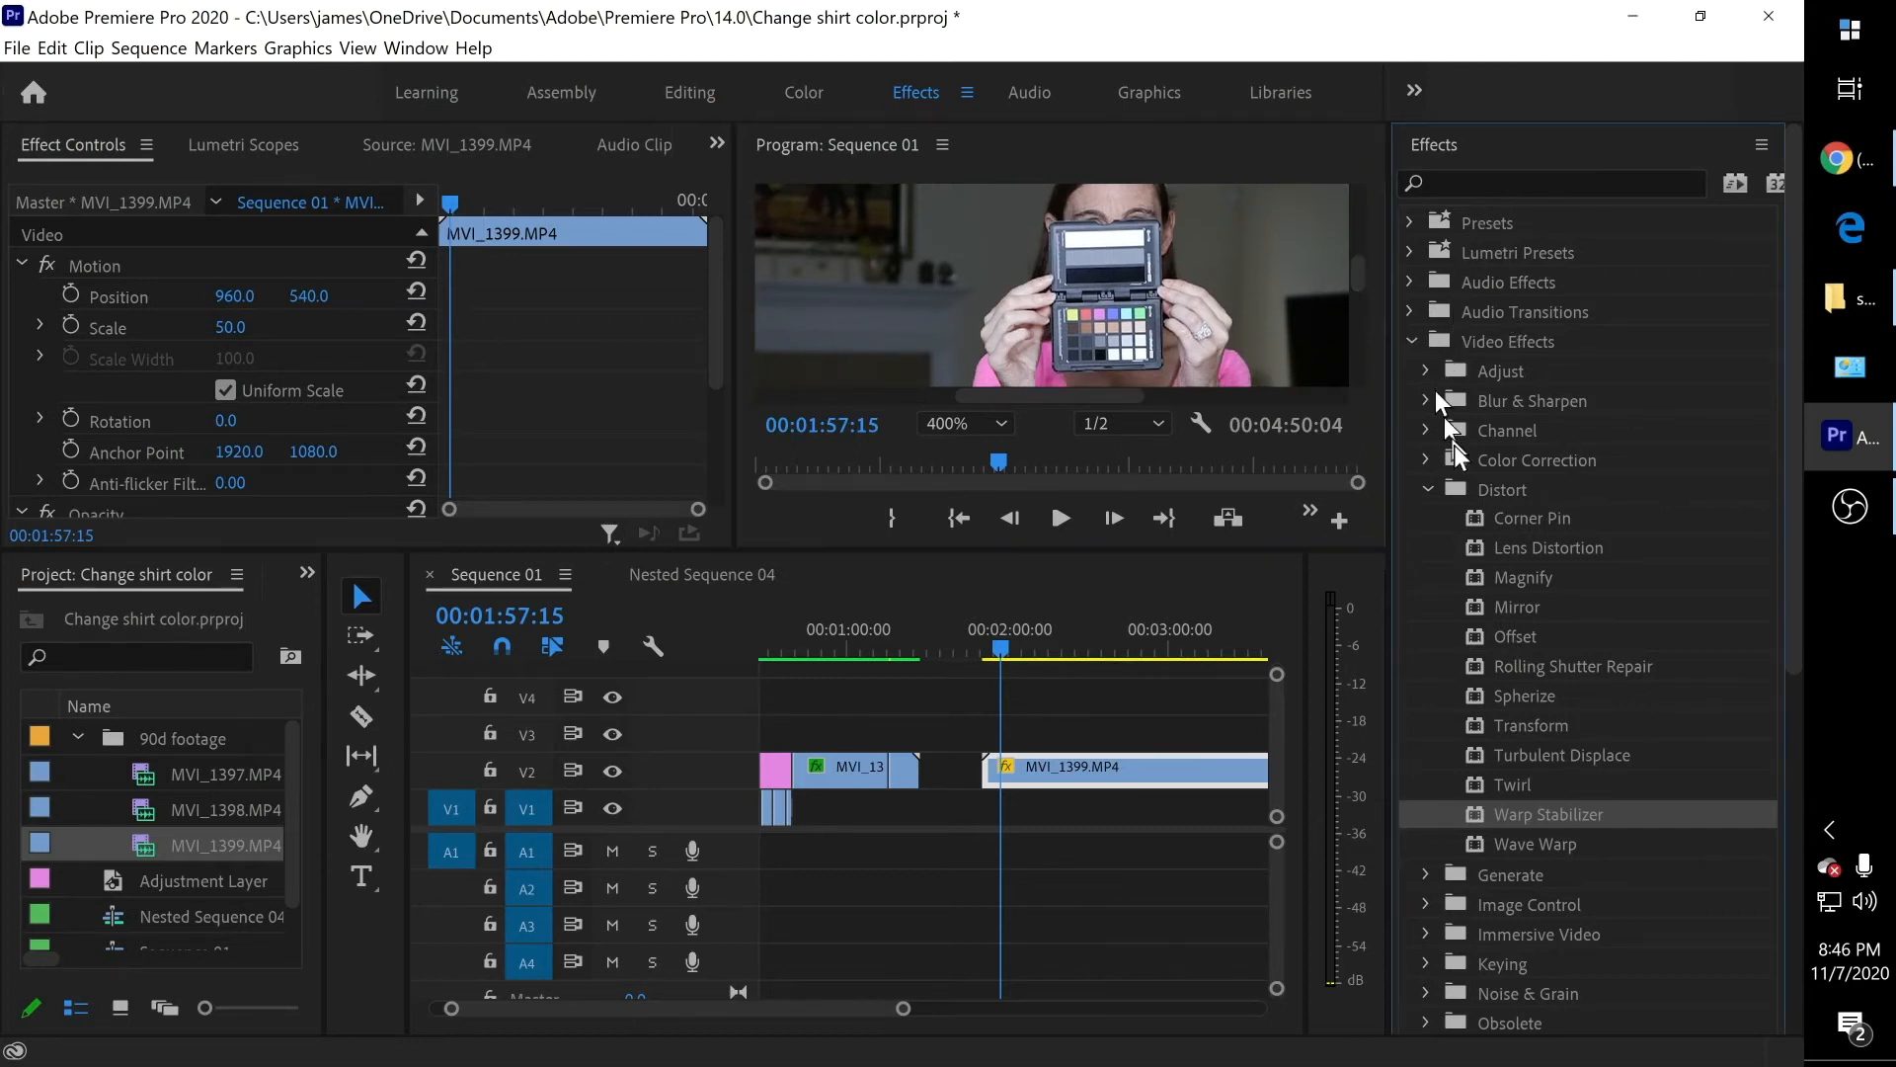
click(1434, 492)
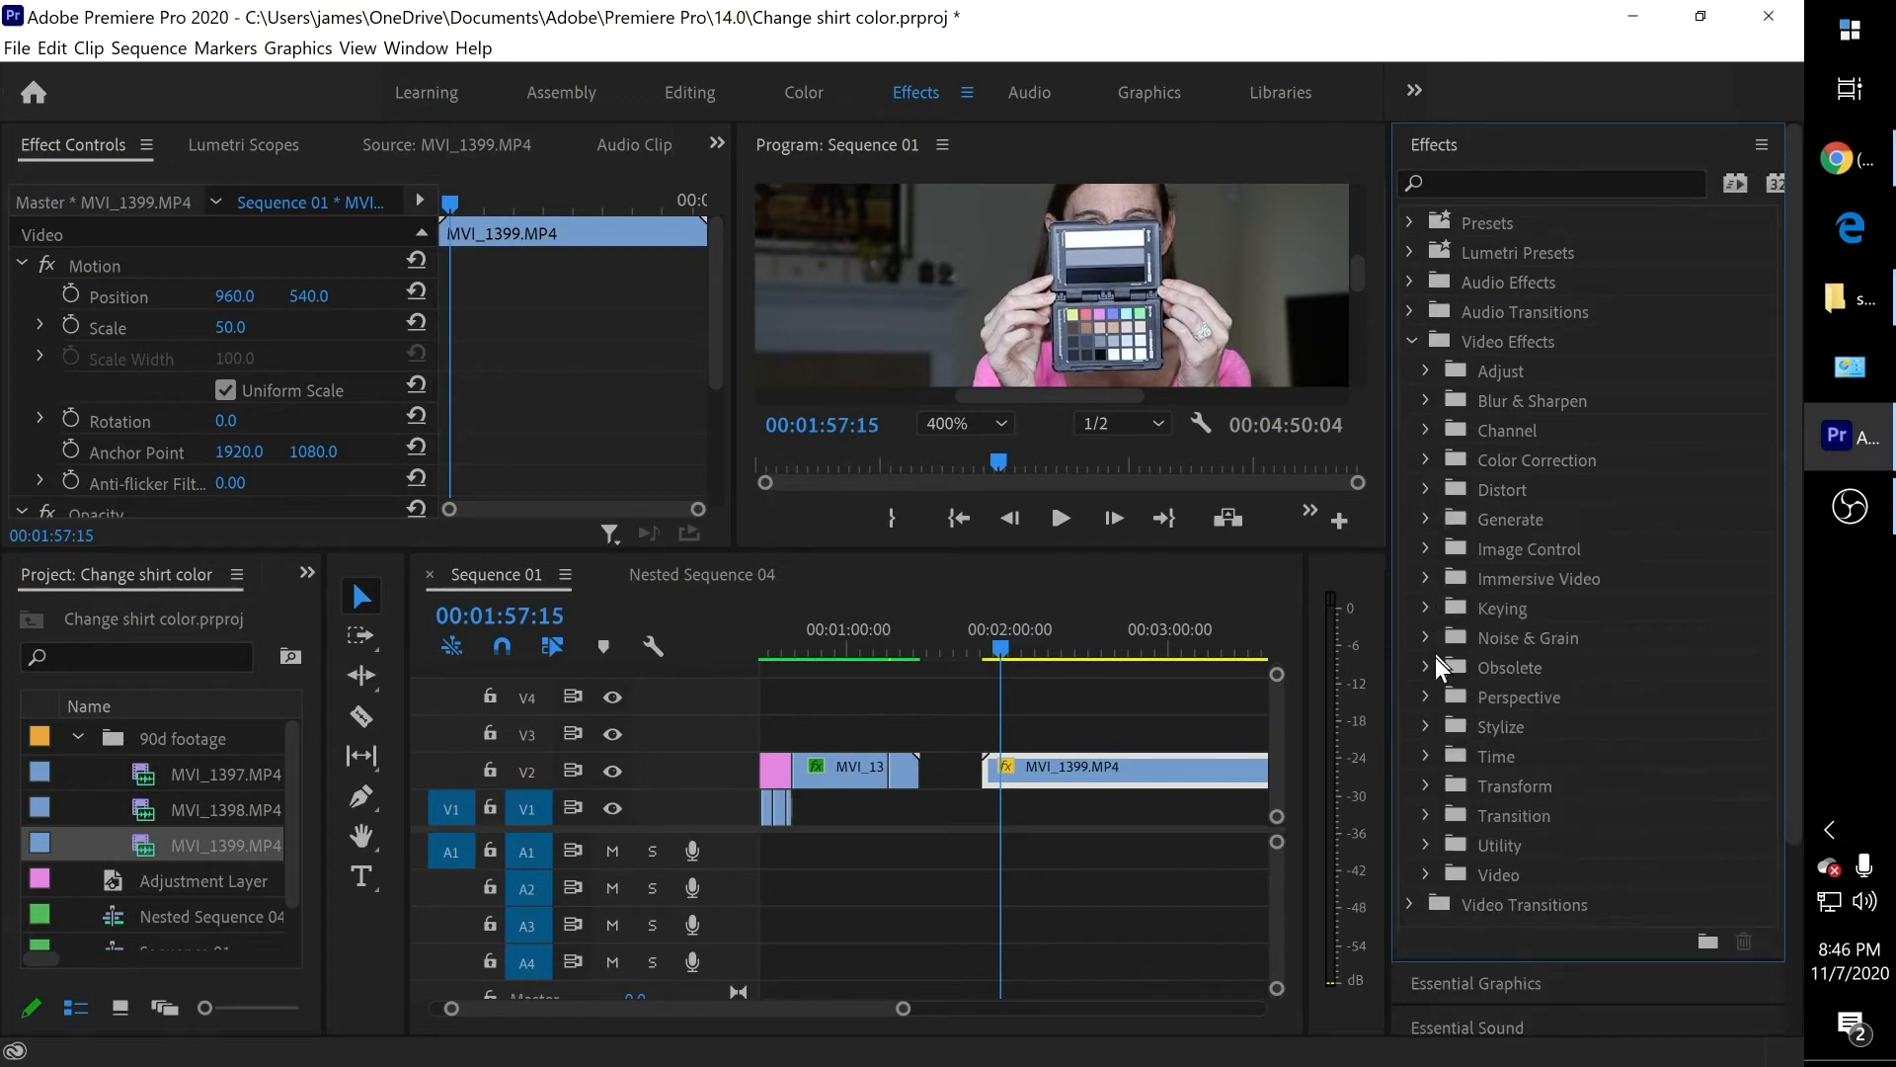
click(1426, 461)
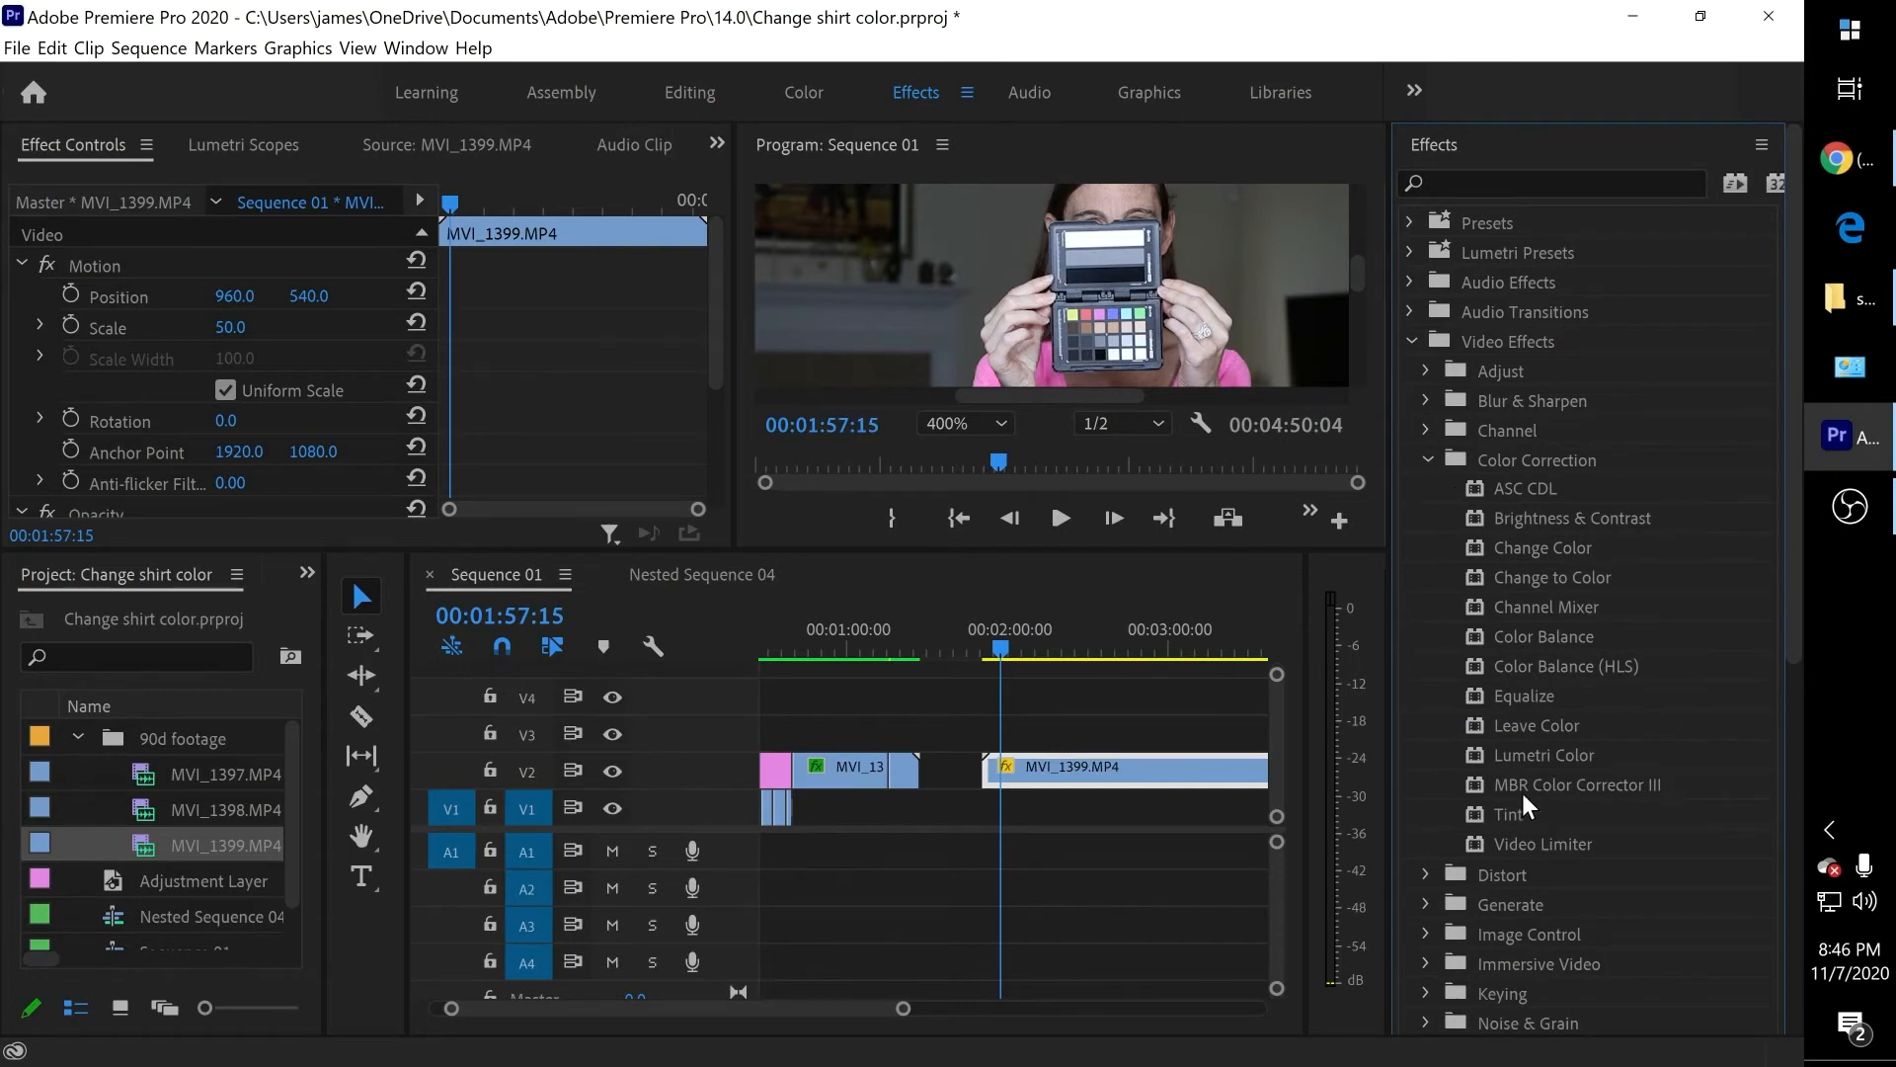
drag(1544, 782, 1166, 758)
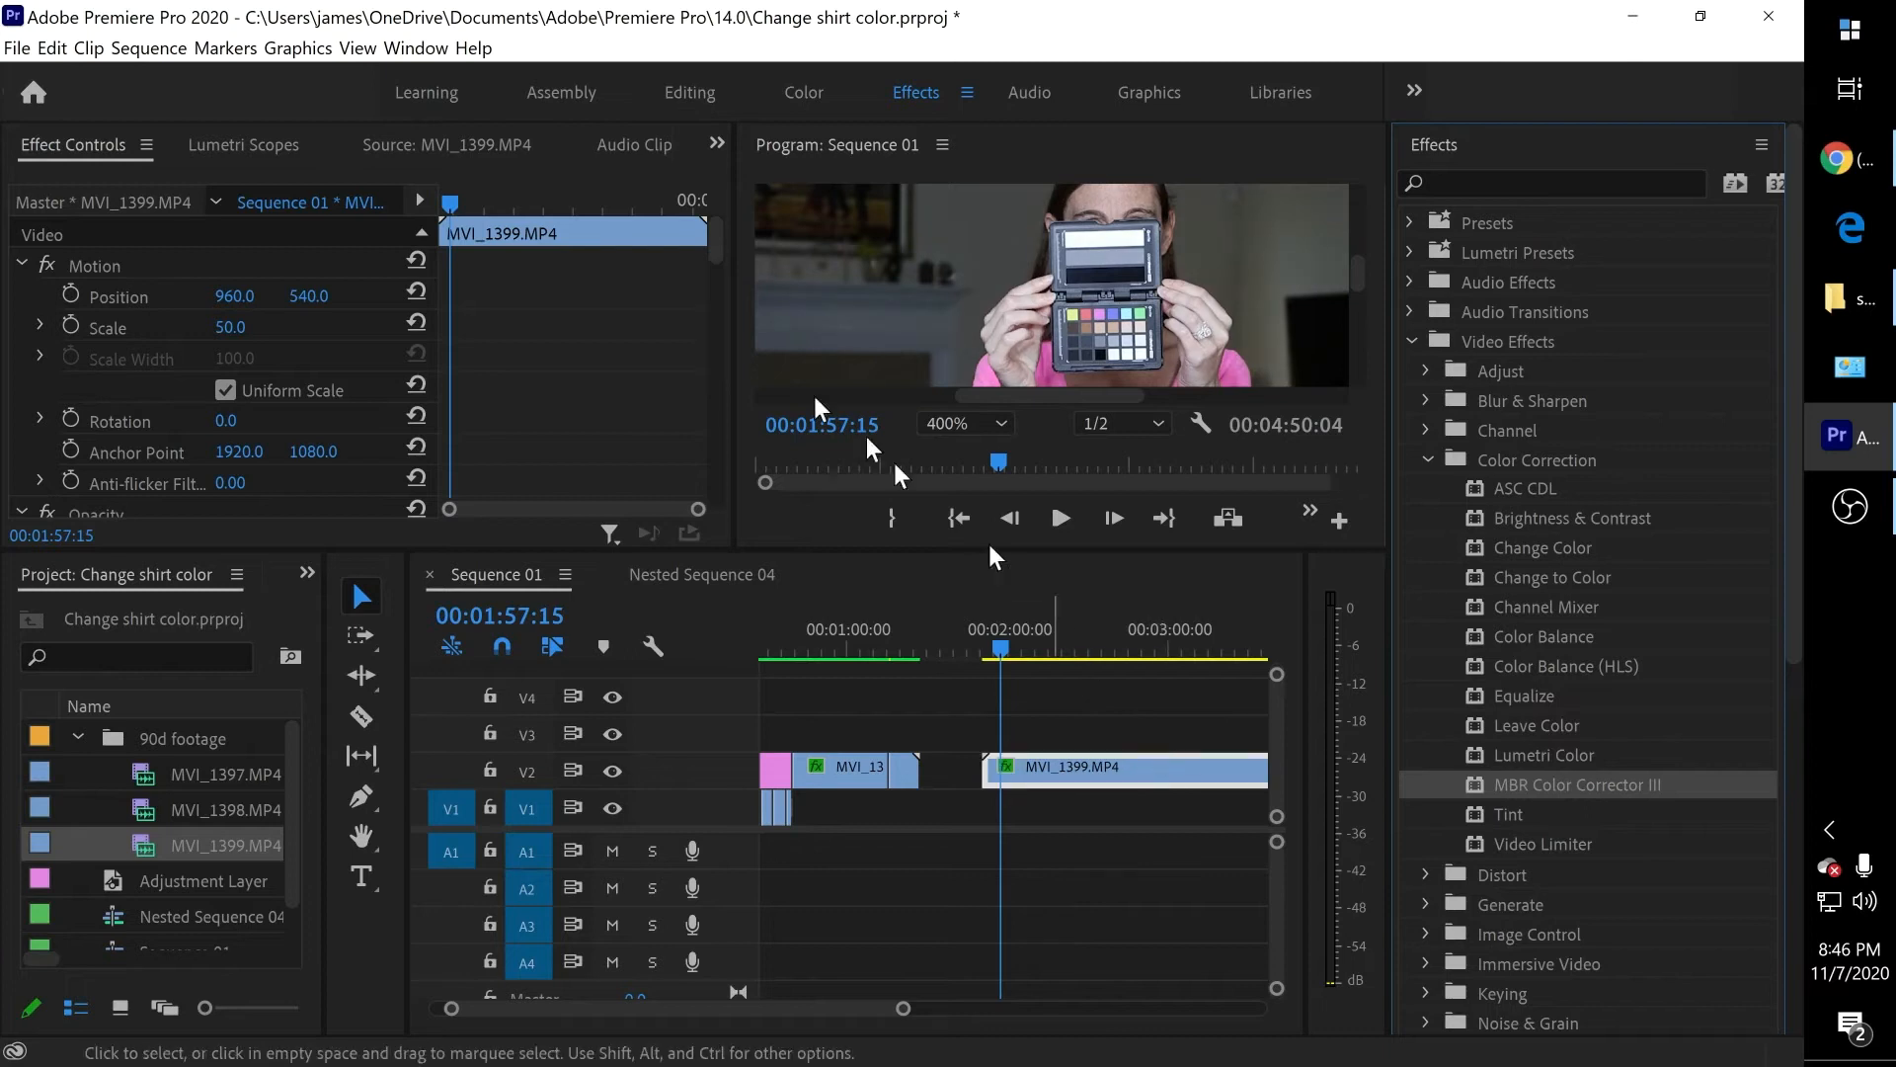
click(1181, 767)
Step: Set the corrector's card type to X-Rite ColorChecker Passport Video and let it find the card in the frame
drag(721, 257, 684, 329)
click(361, 358)
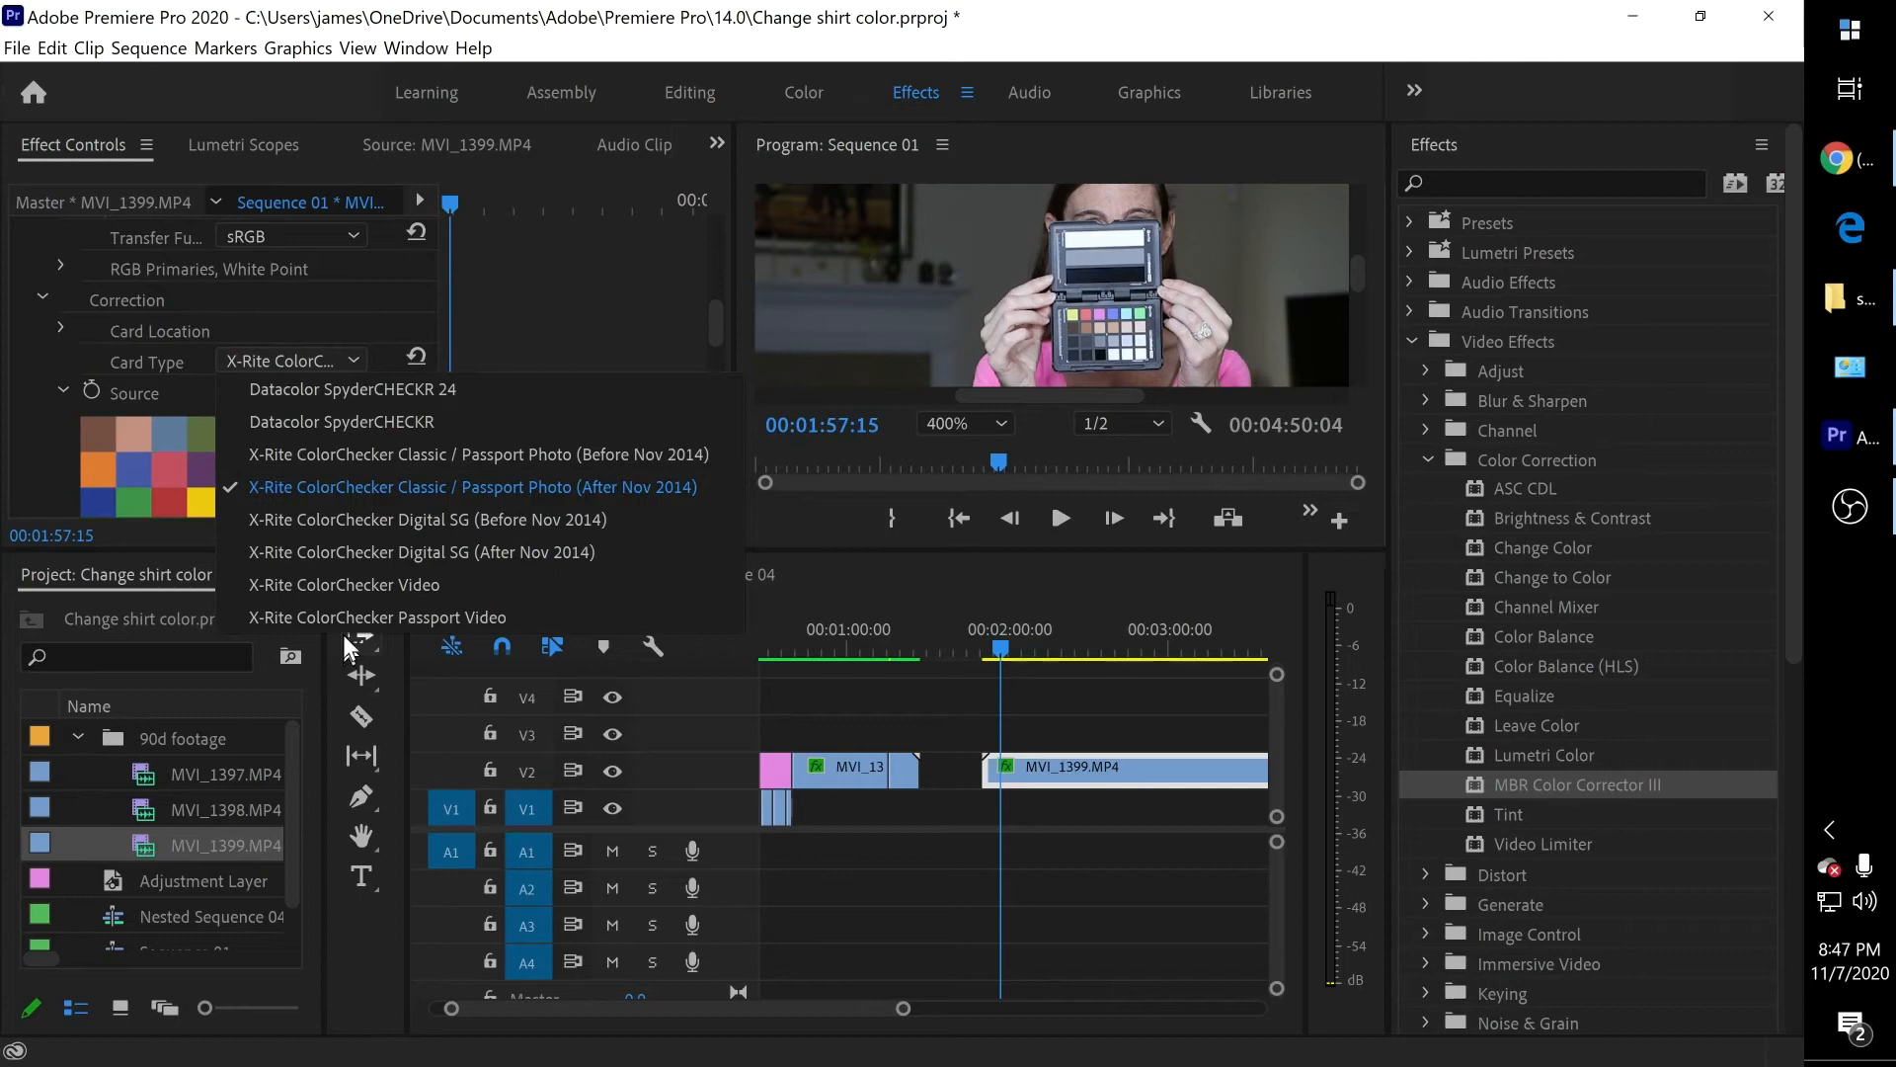
click(361, 616)
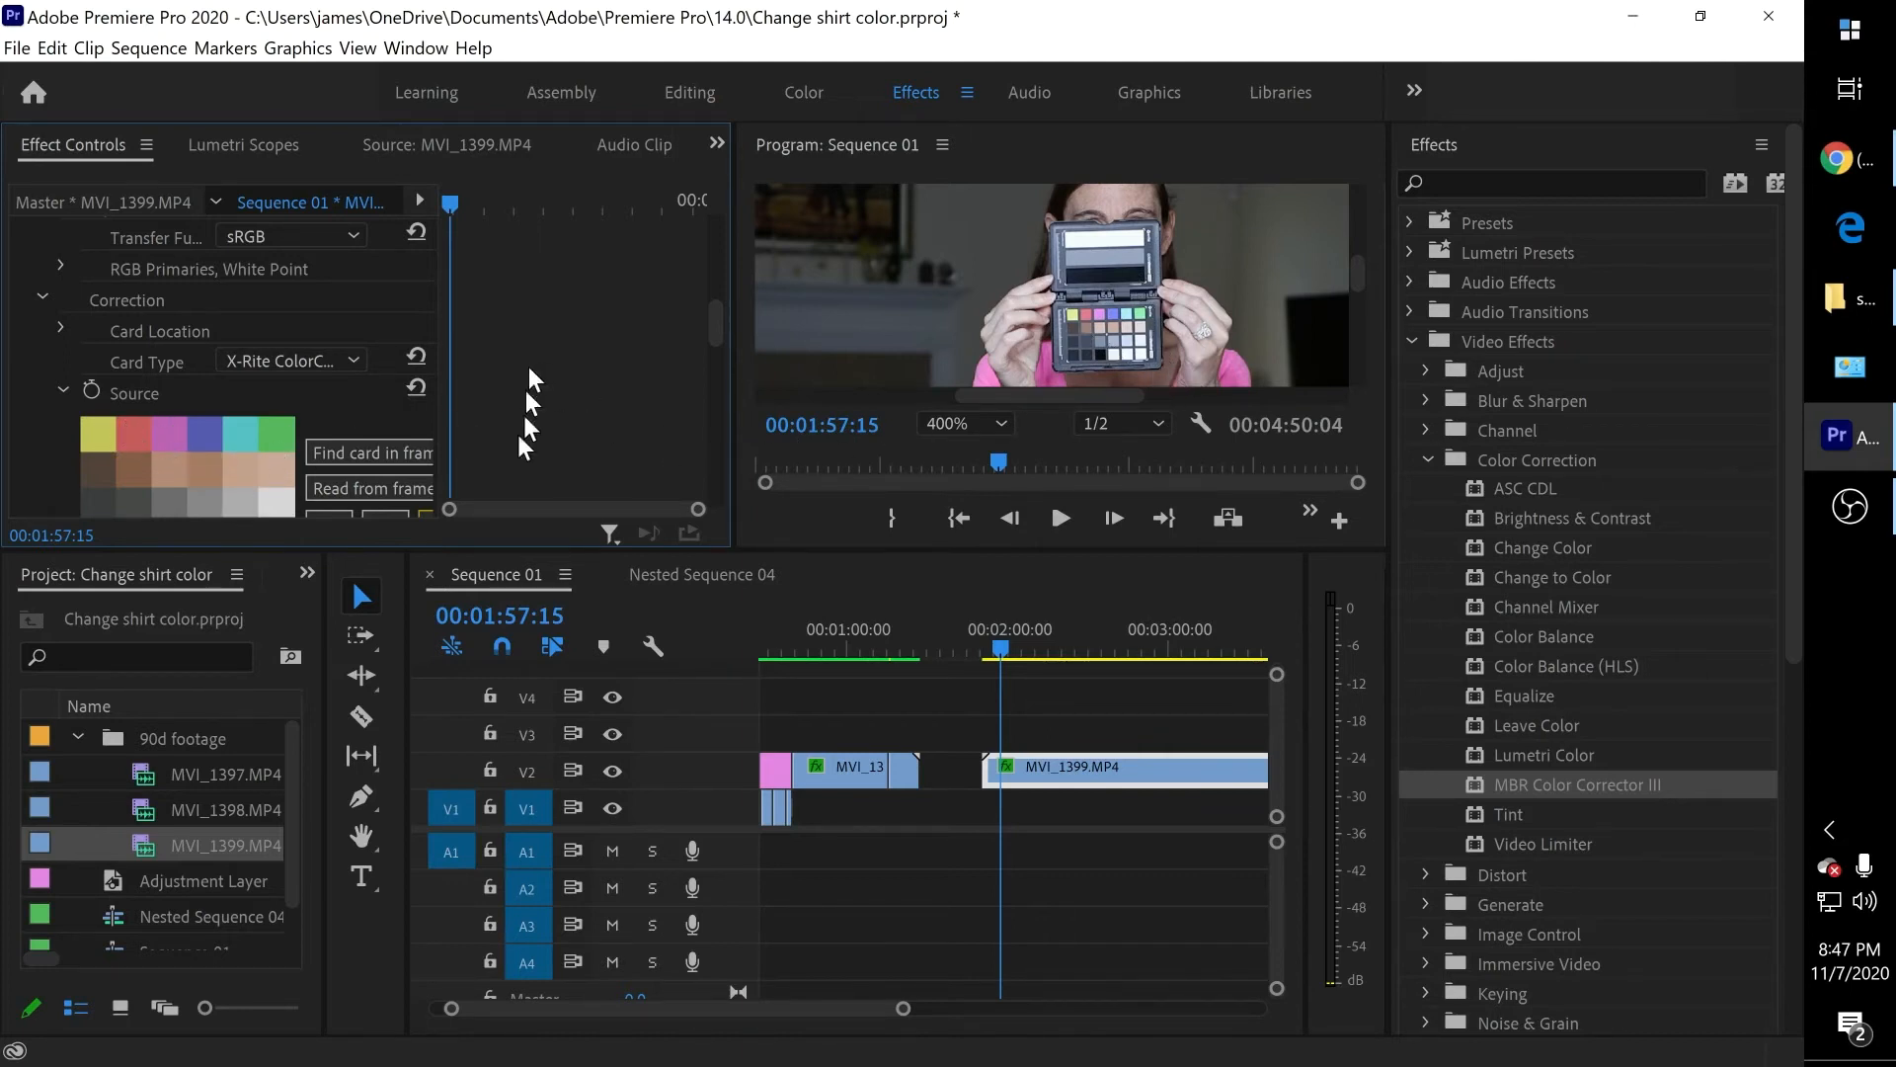
click(346, 450)
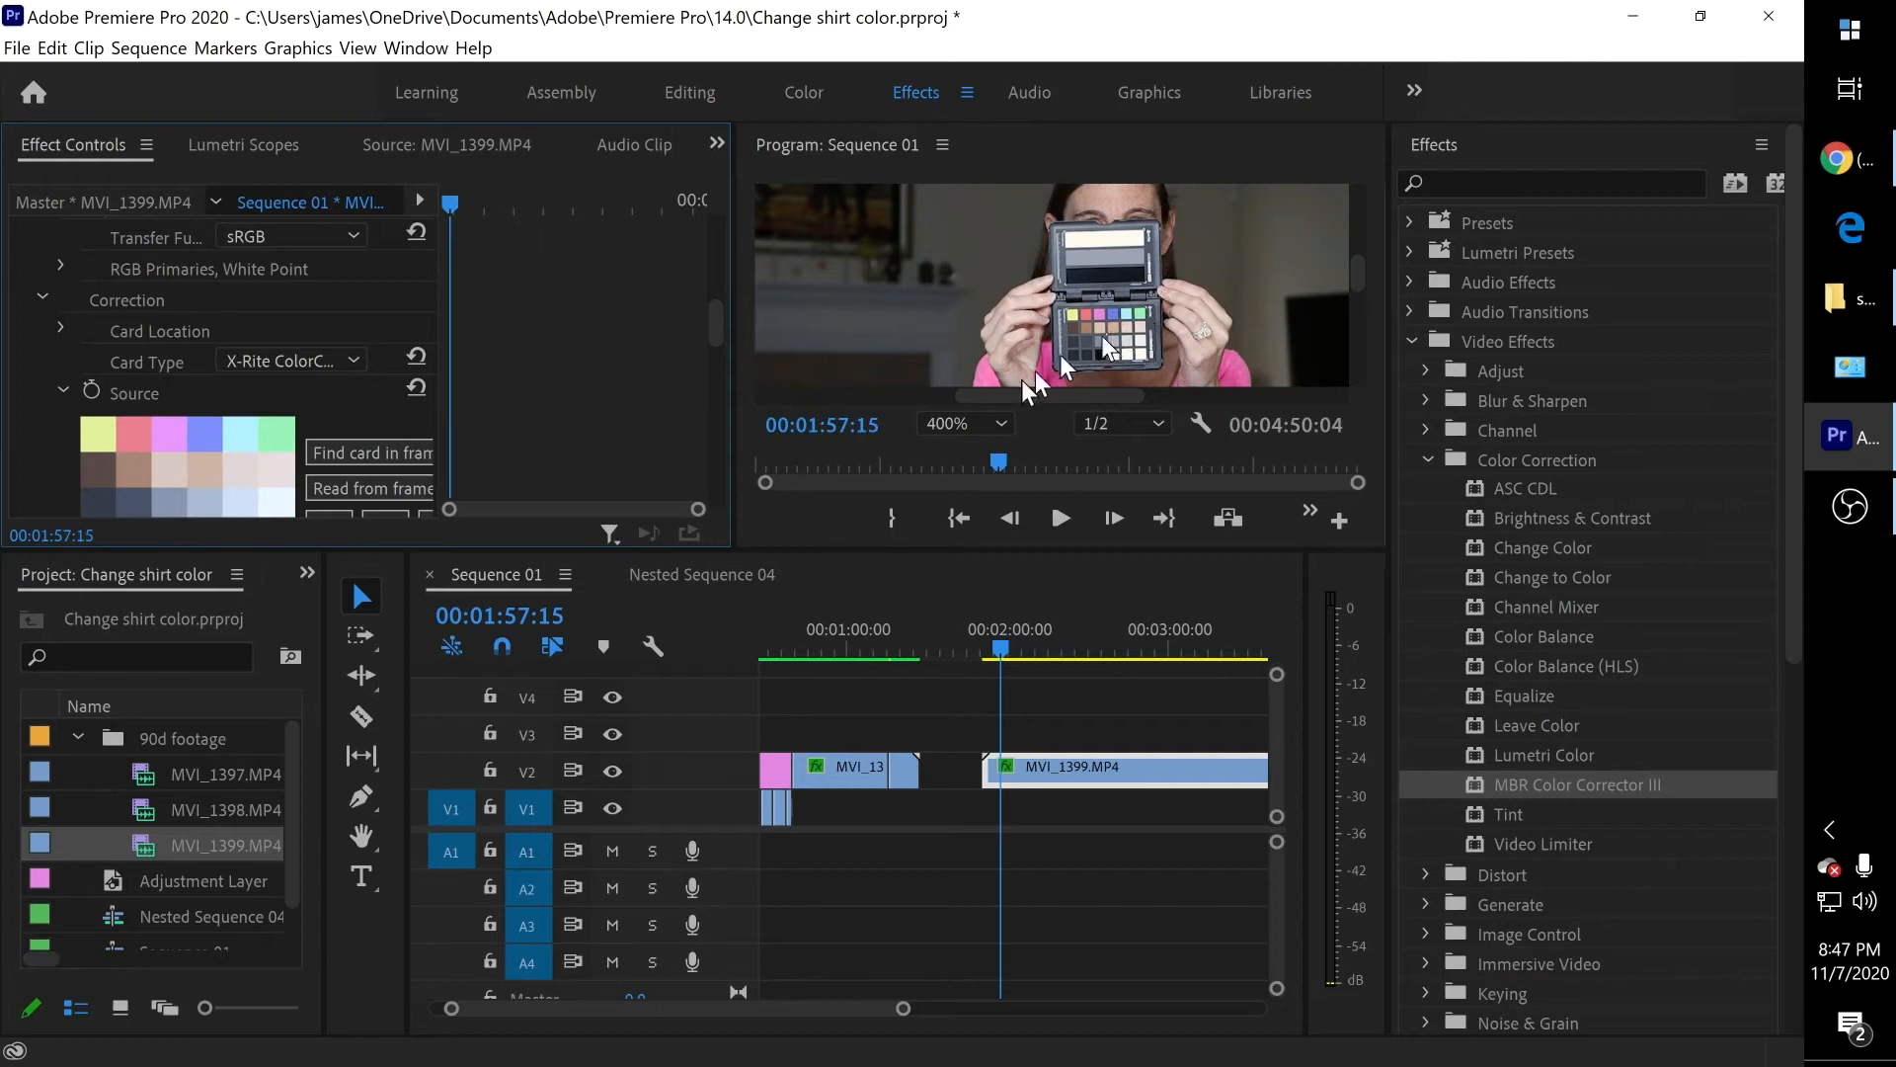
Step: Return the program preview to Fit and save the project
click(997, 423)
click(968, 442)
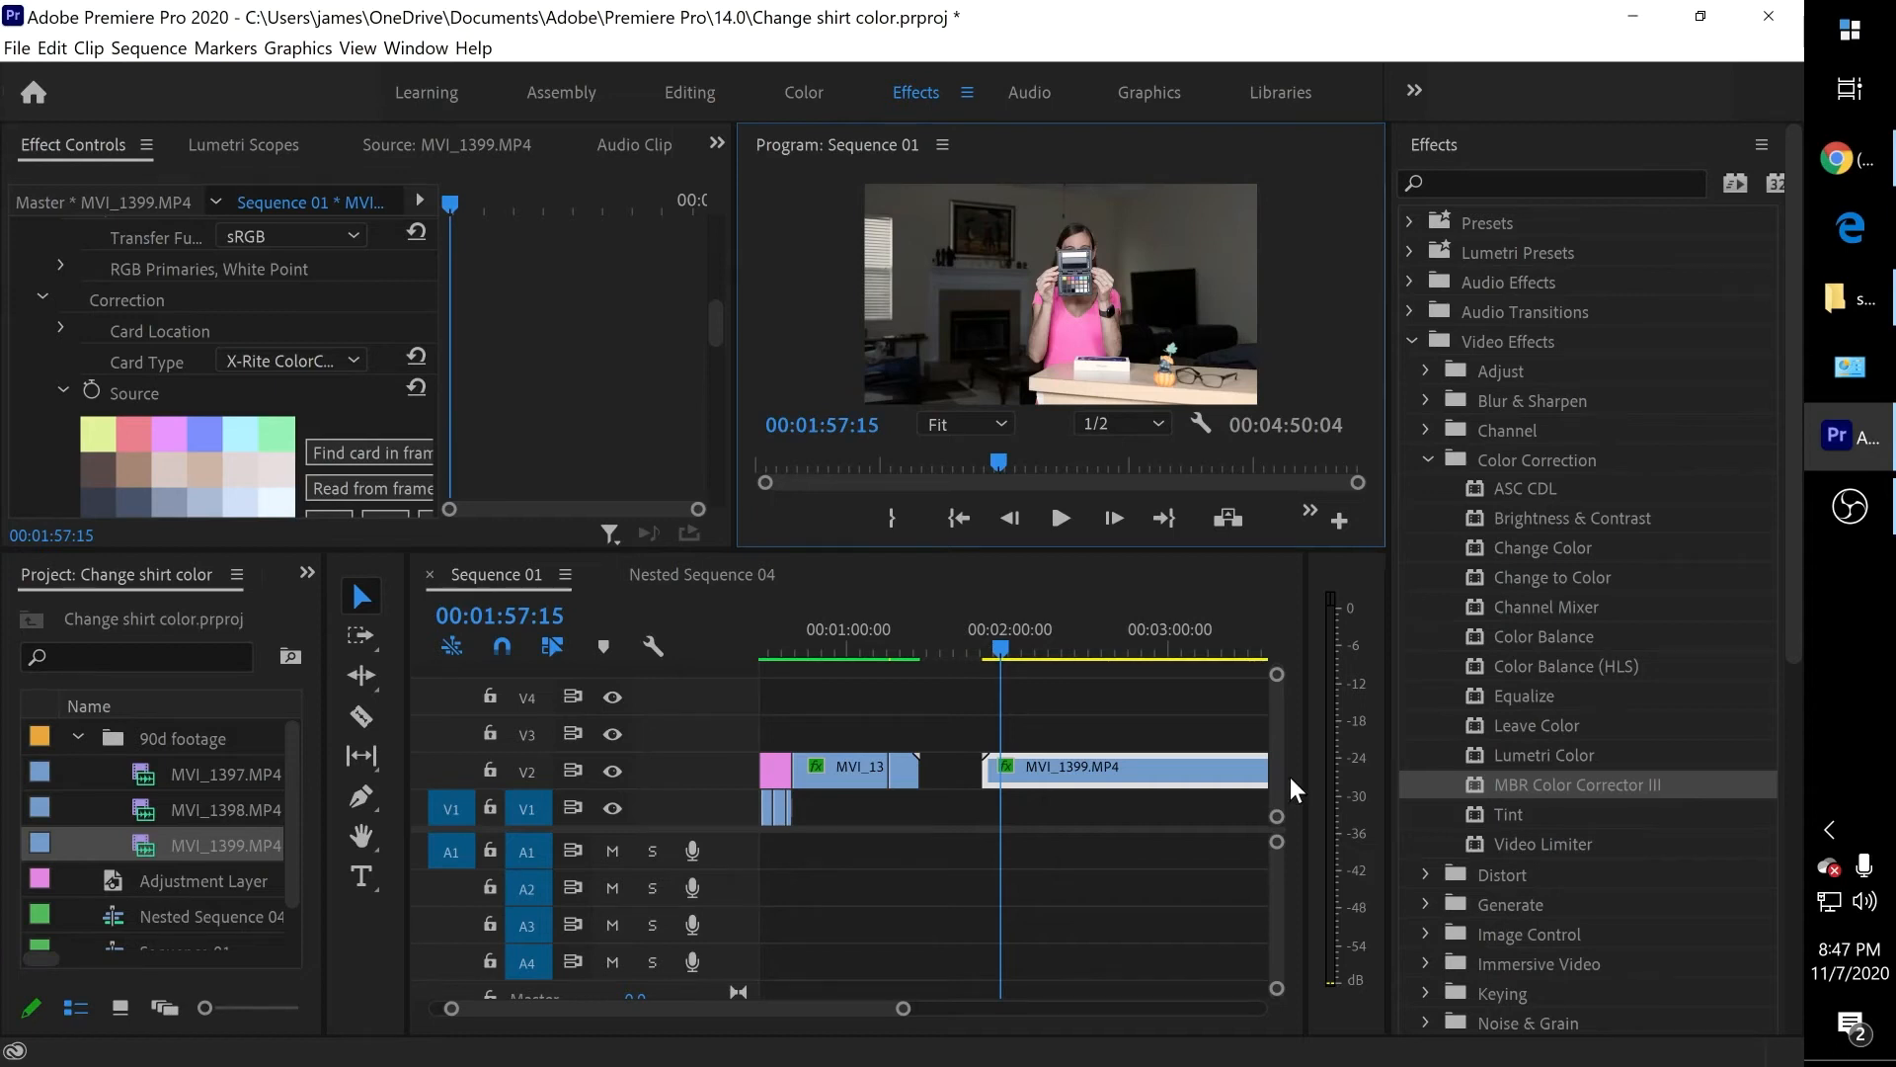
key(ctrl+s)
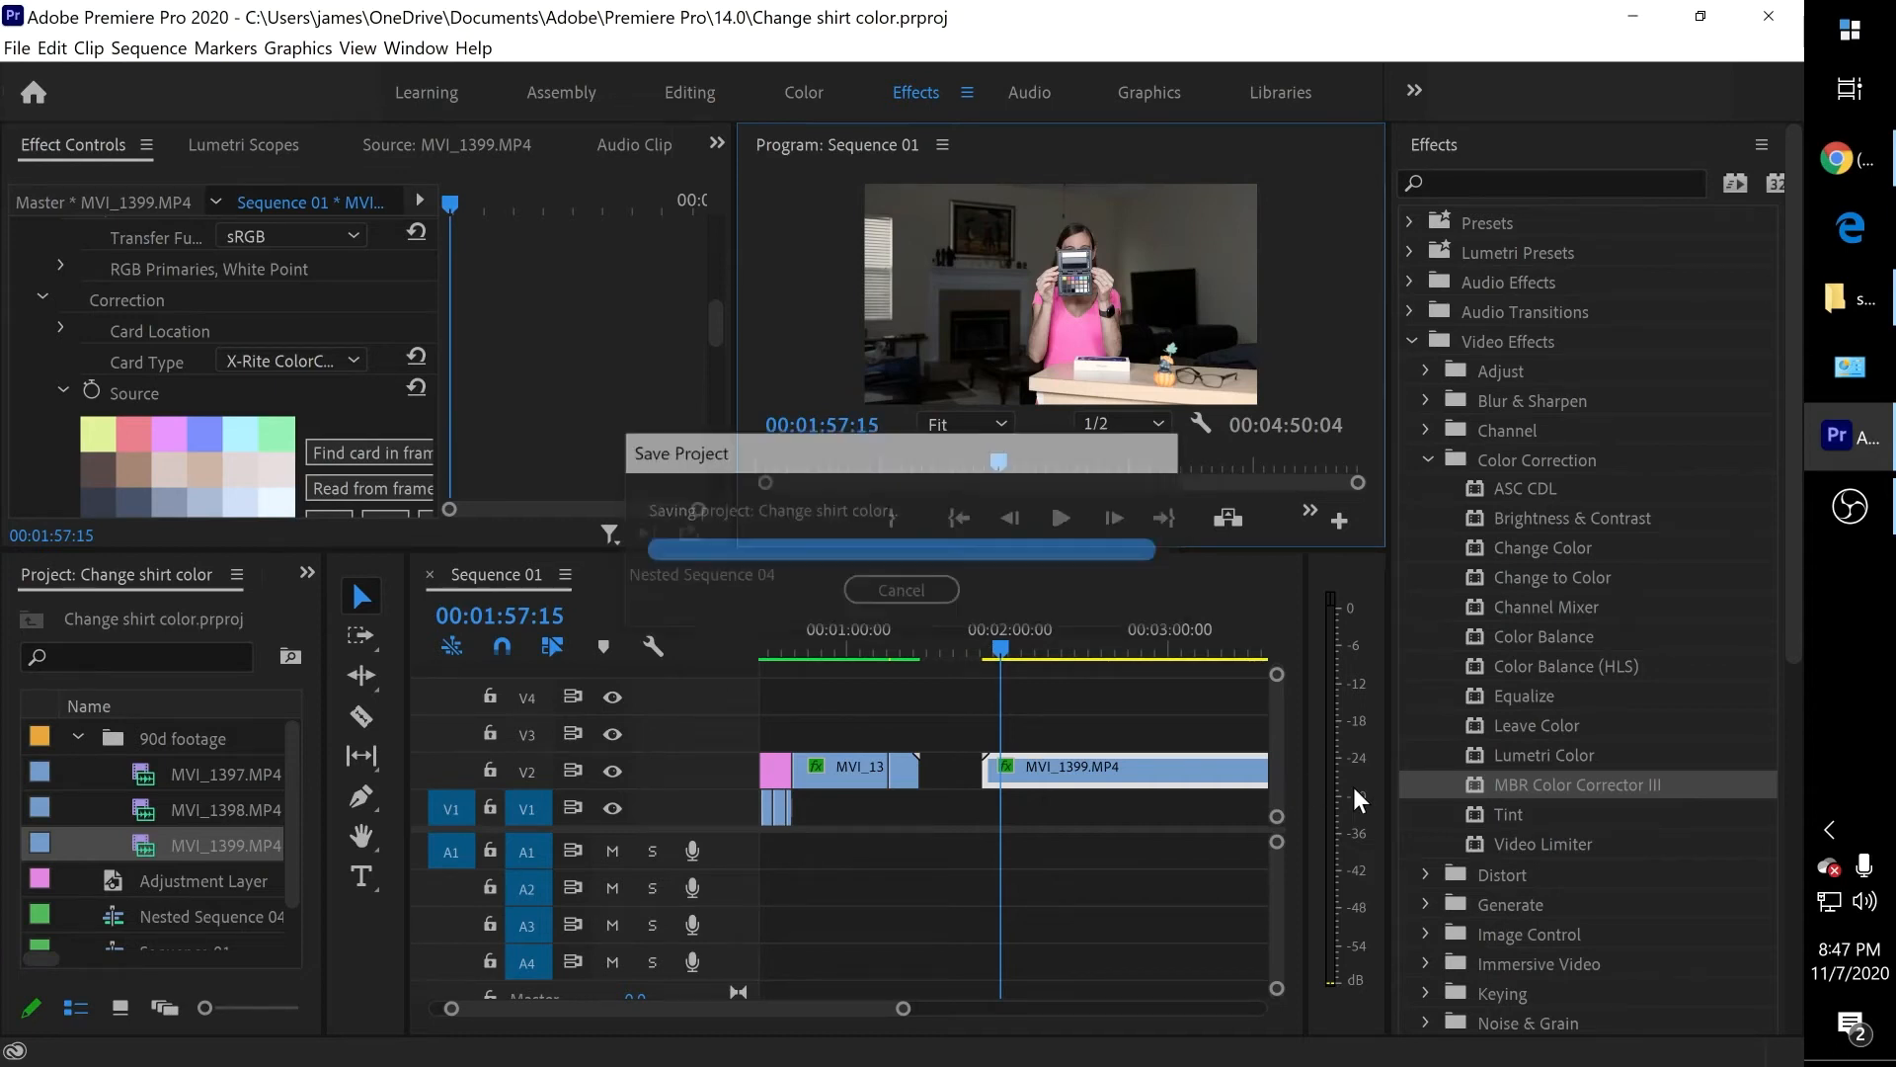
Step: Trim the start of the MVI_1399.MP4 clip to 00:02:59:04
click(1083, 632)
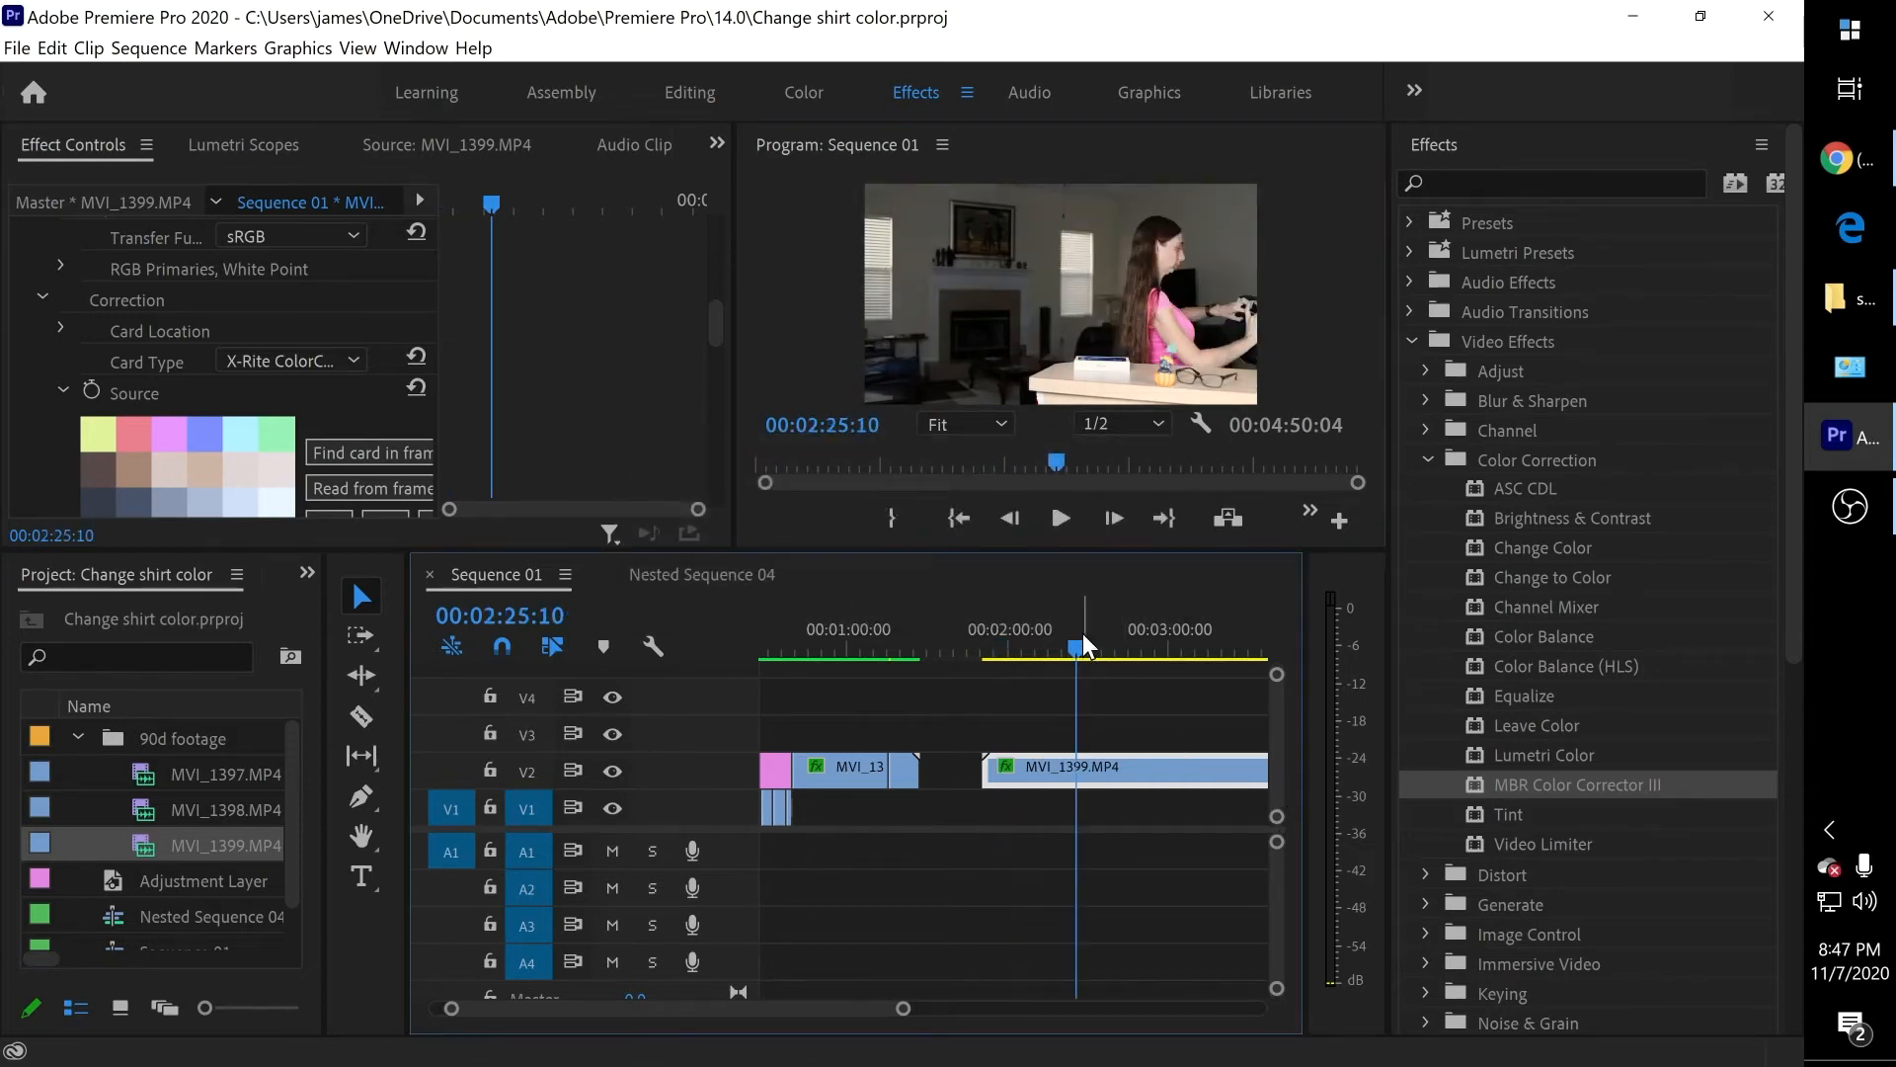
scroll(1082, 632, down, 2)
mouse_move(1083, 632)
mouse_down()
mouse_move(1112, 650)
mouse_move(1081, 658)
mouse_up()
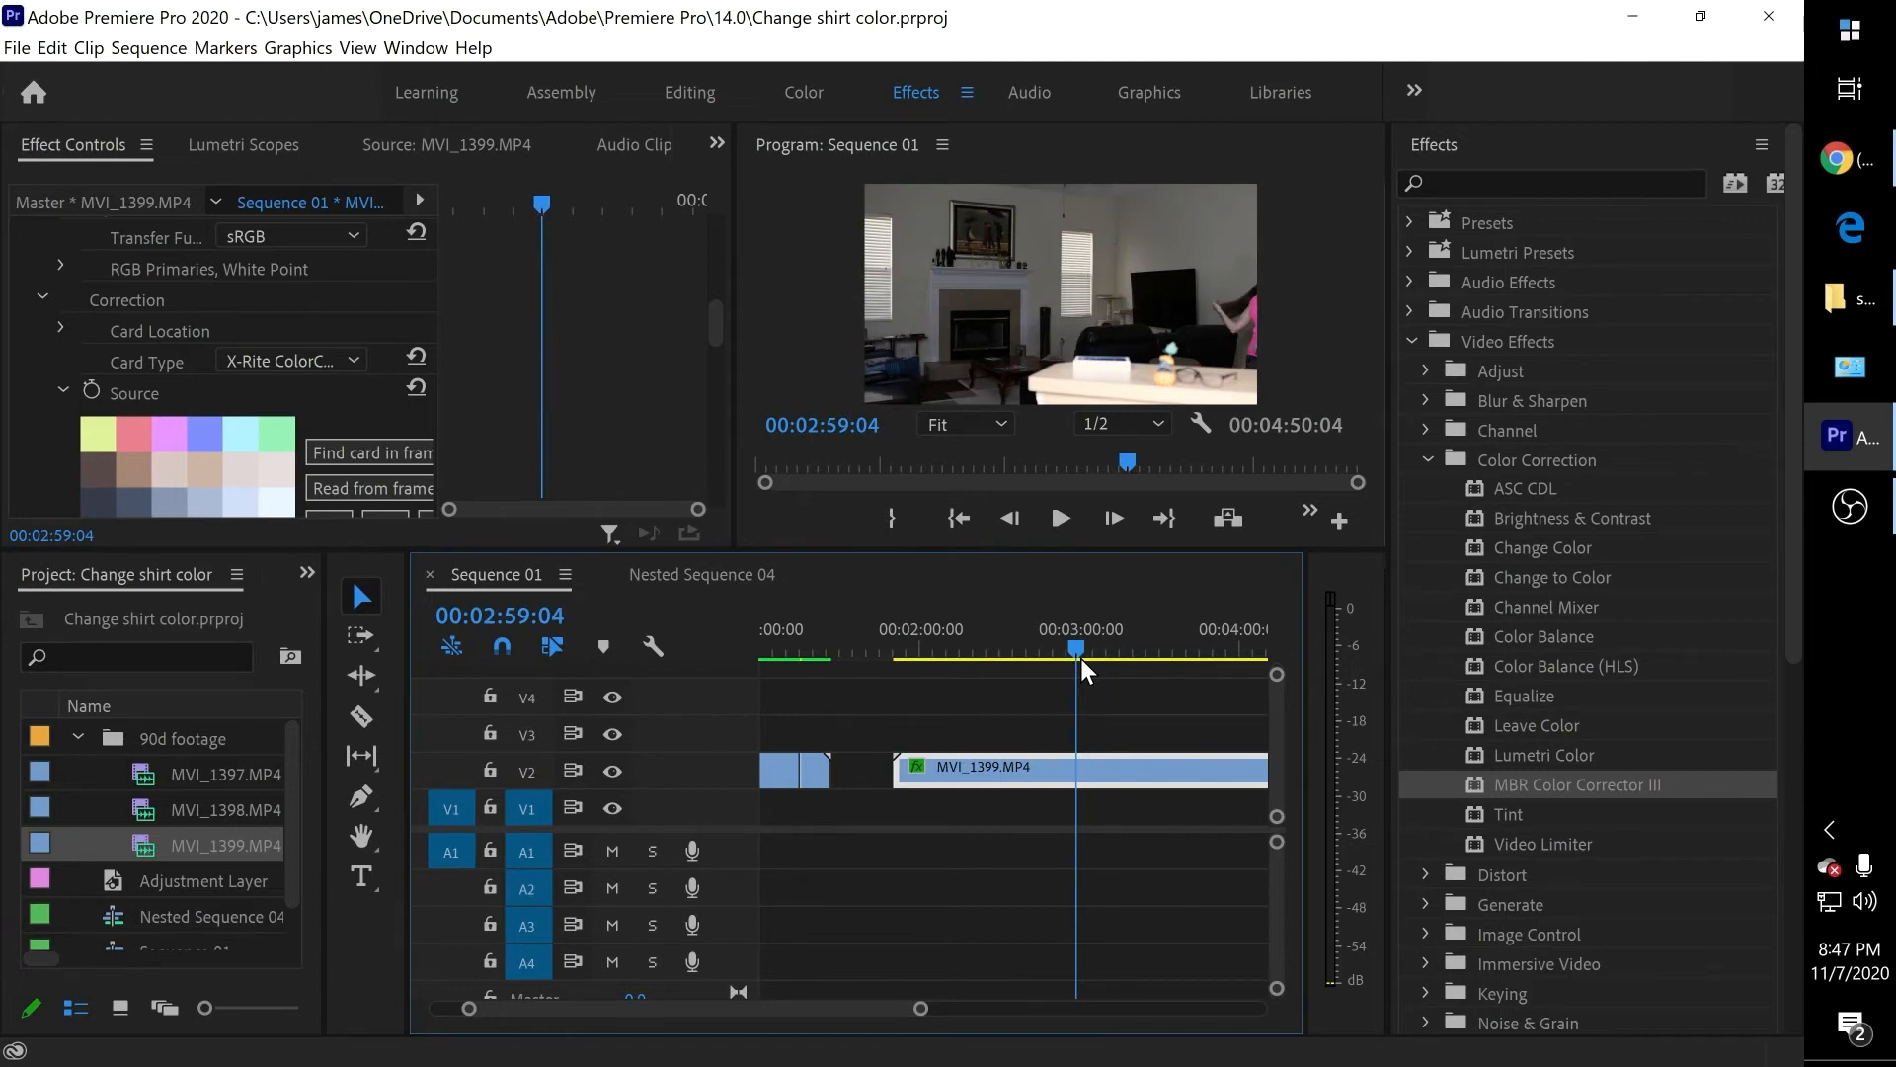
click(892, 760)
drag(891, 754, 1059, 771)
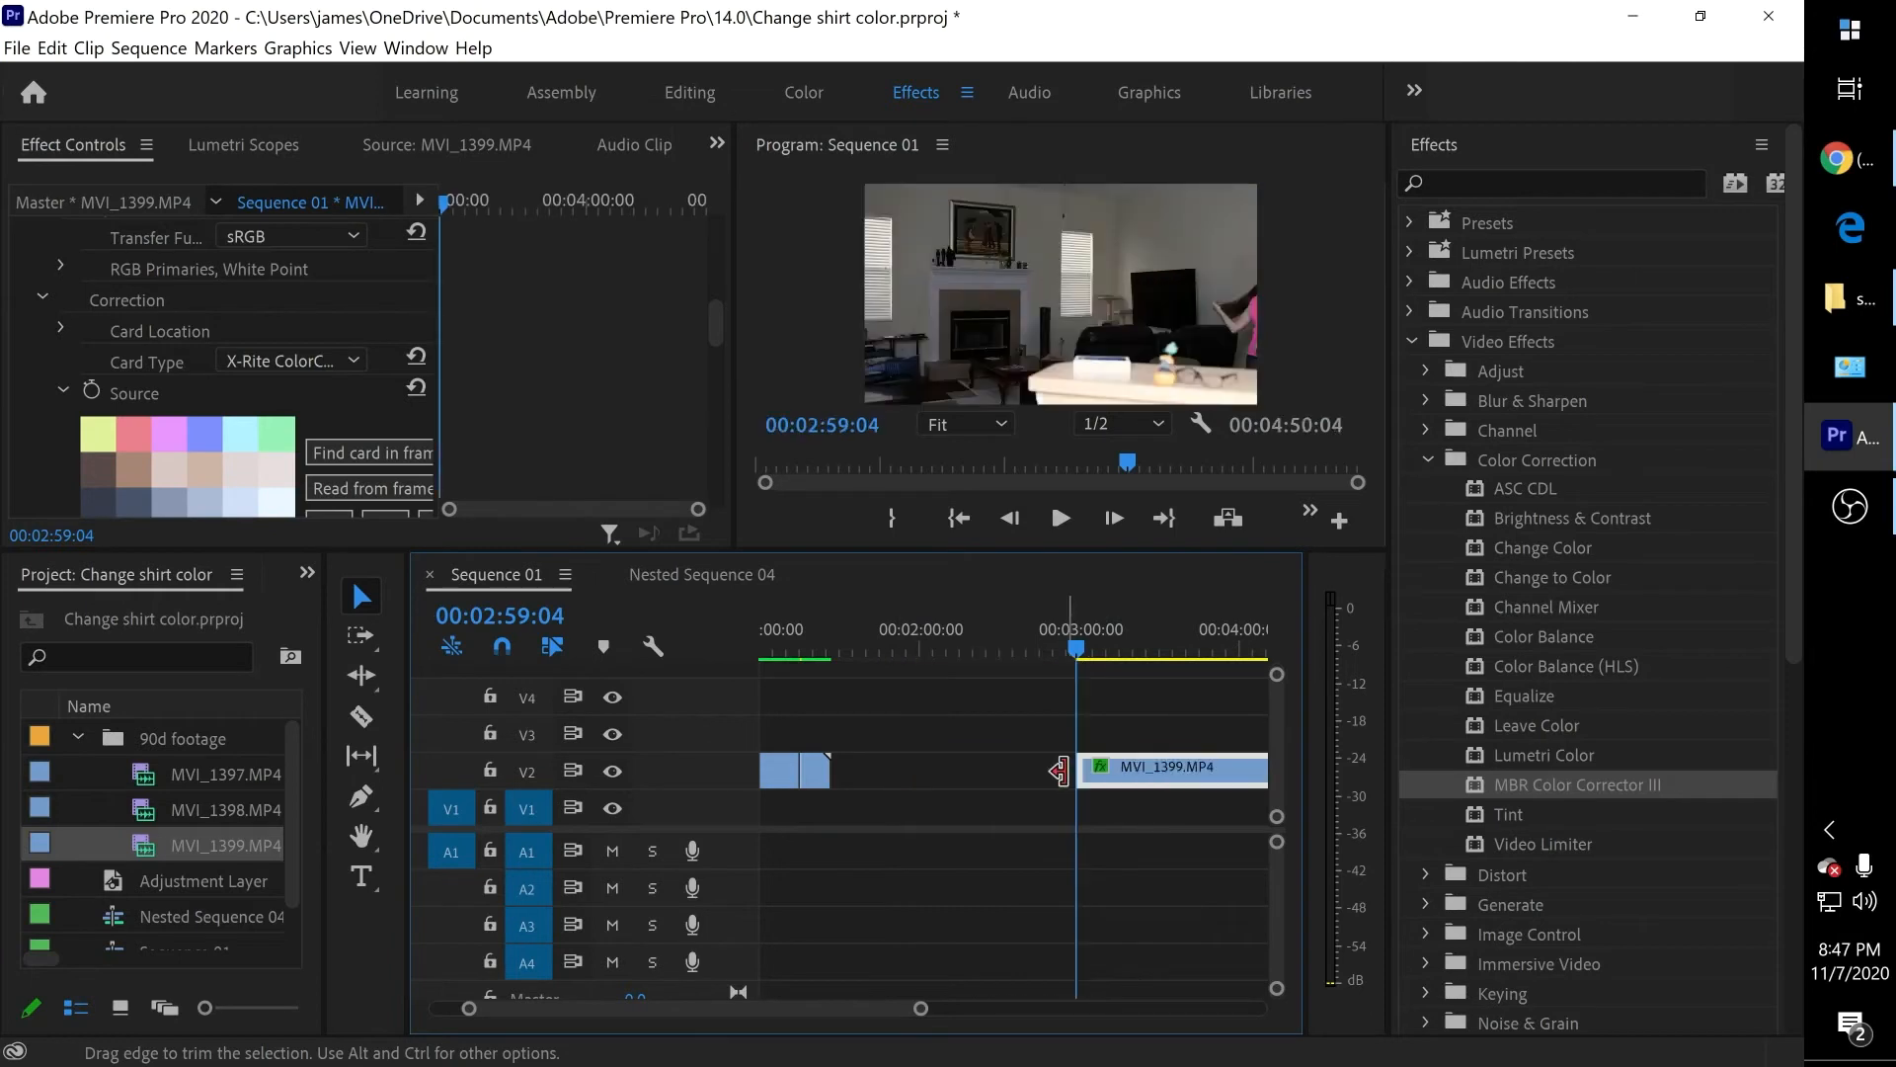
Step: Split the MVI_1399.MP4 clip at 00:03:36:15, where the raised dark pillow covers the shirt
click(1128, 647)
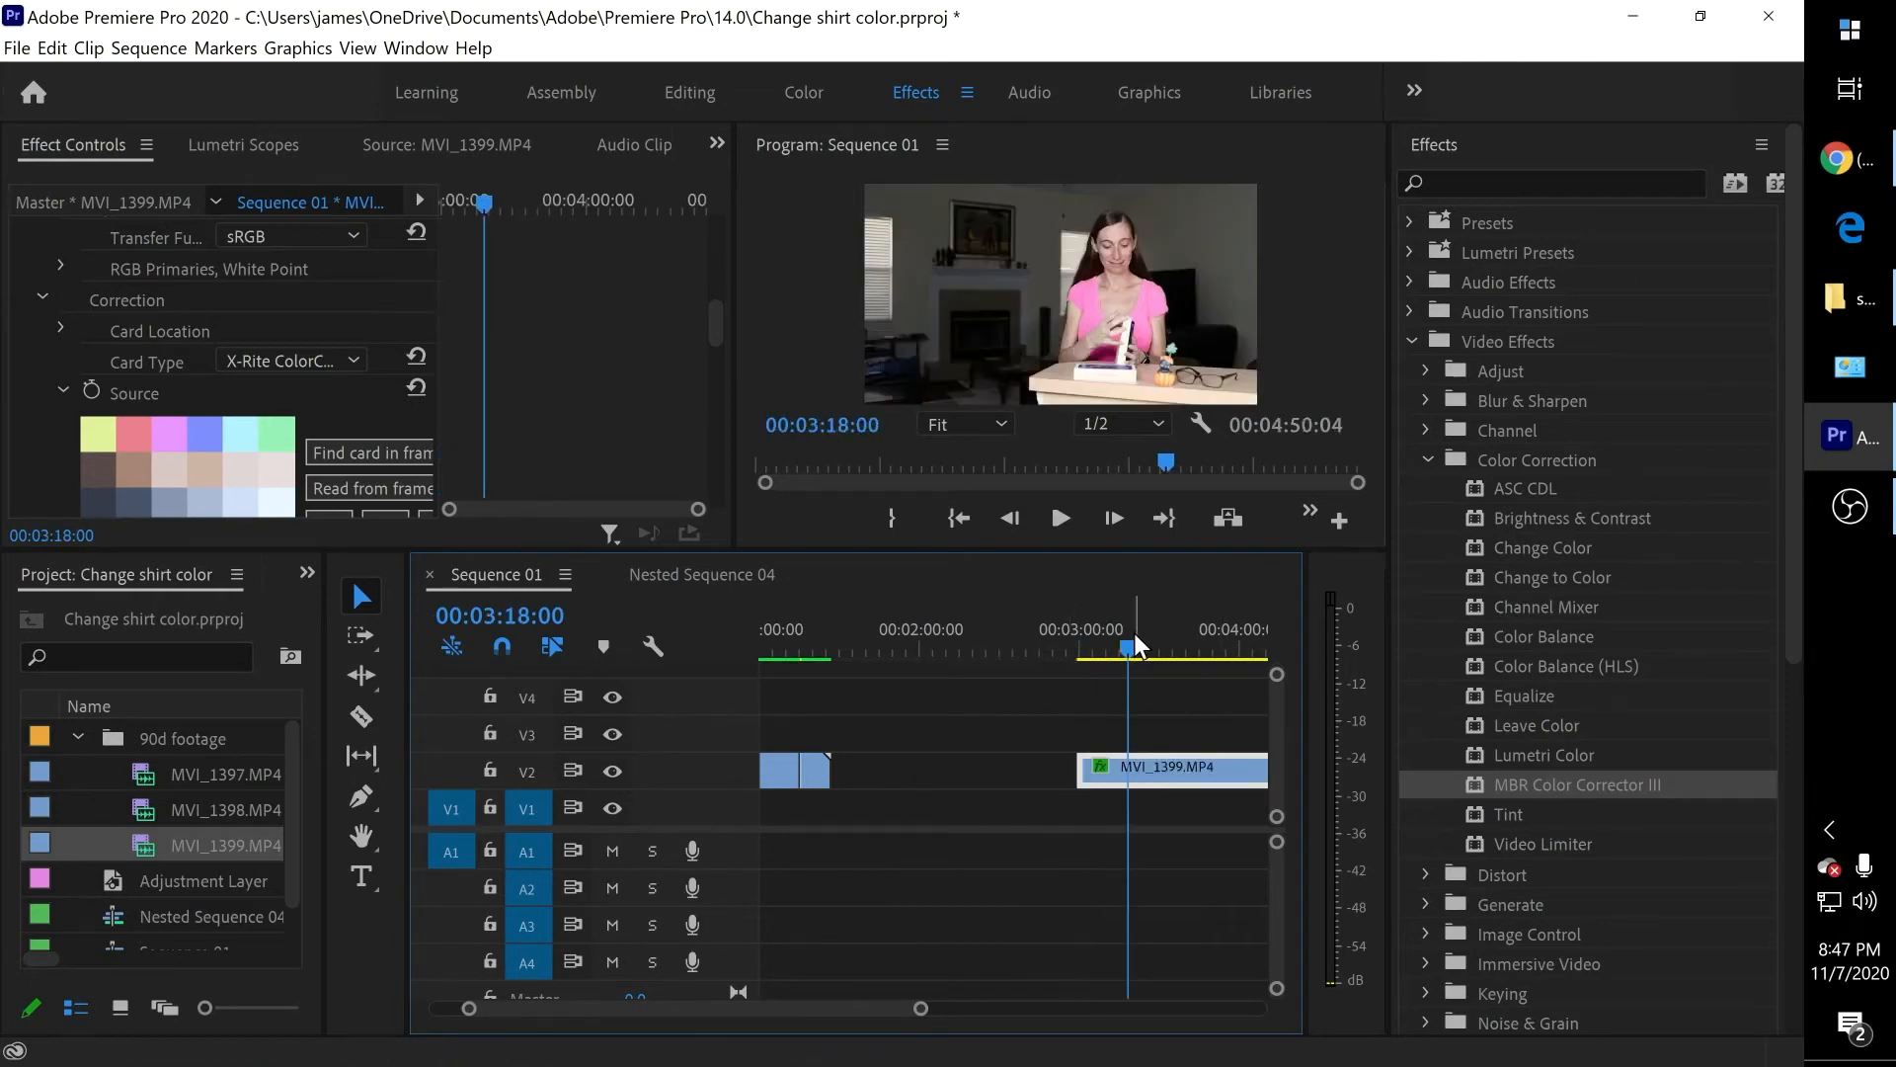
drag(1124, 648, 1187, 661)
scroll(1187, 661, down, 2)
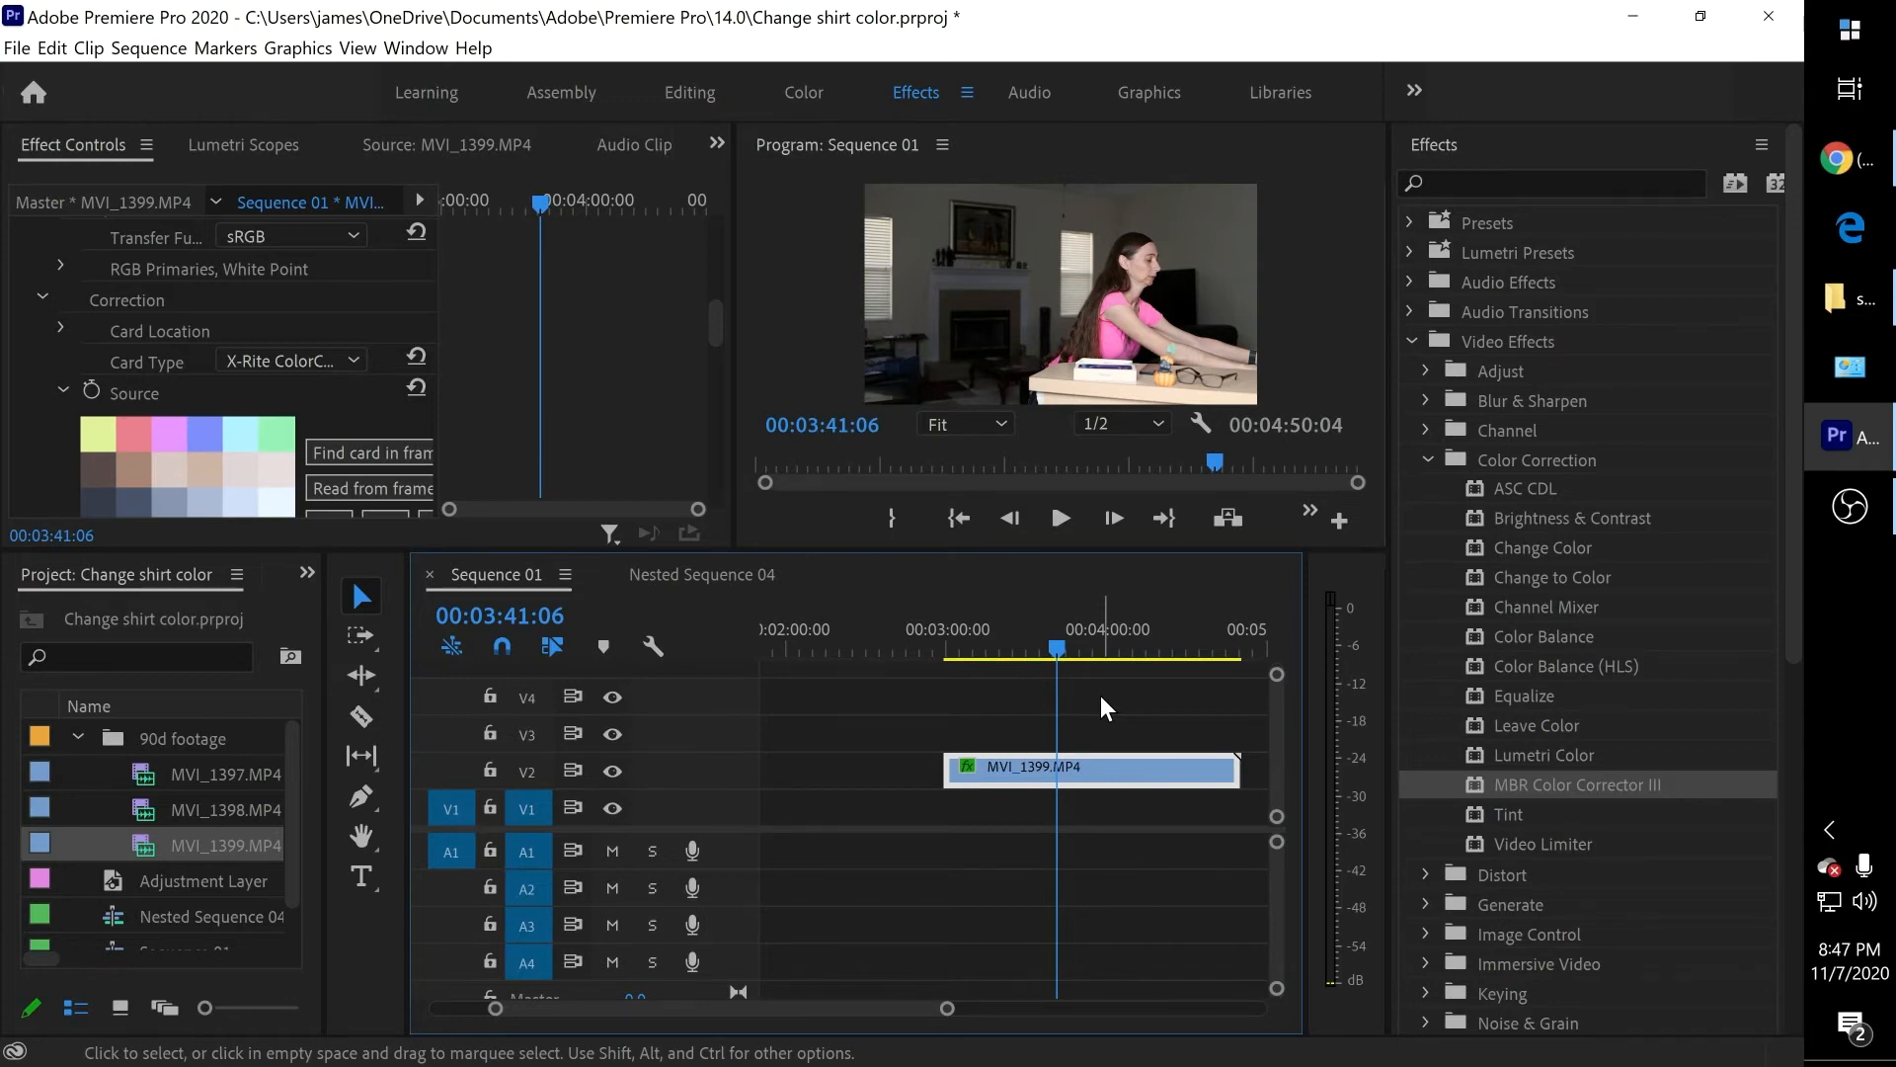
mouse_move(1052, 644)
mouse_down()
mouse_move(1076, 654)
mouse_move(1048, 655)
mouse_up()
drag(1041, 656, 1033, 657)
key(space)
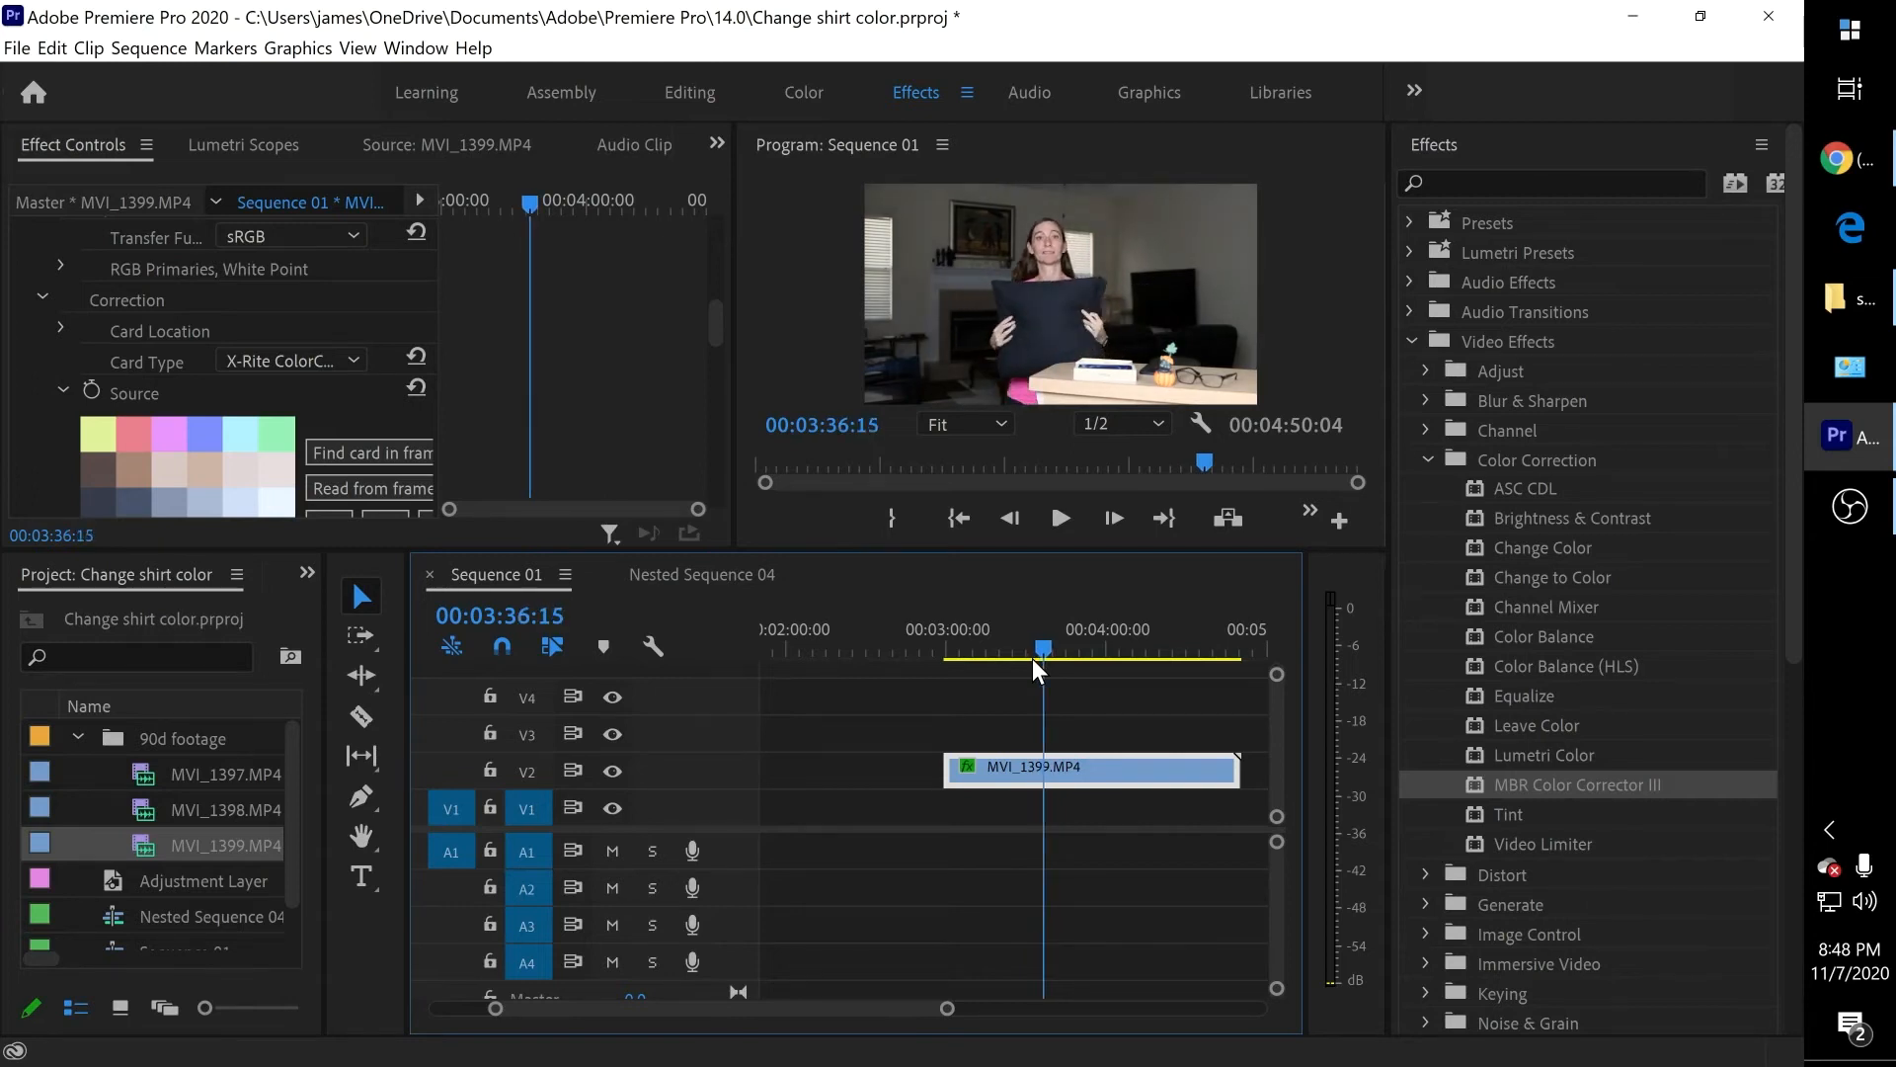
key(Left)
key(Left)
key(Left)
key(Left)
key(Left)
key(Left)
key(Left)
key(Left)
key(Left)
key(Left)
key(Left)
key(Left)
key(Left)
key(Left)
key(Left)
key(Left)
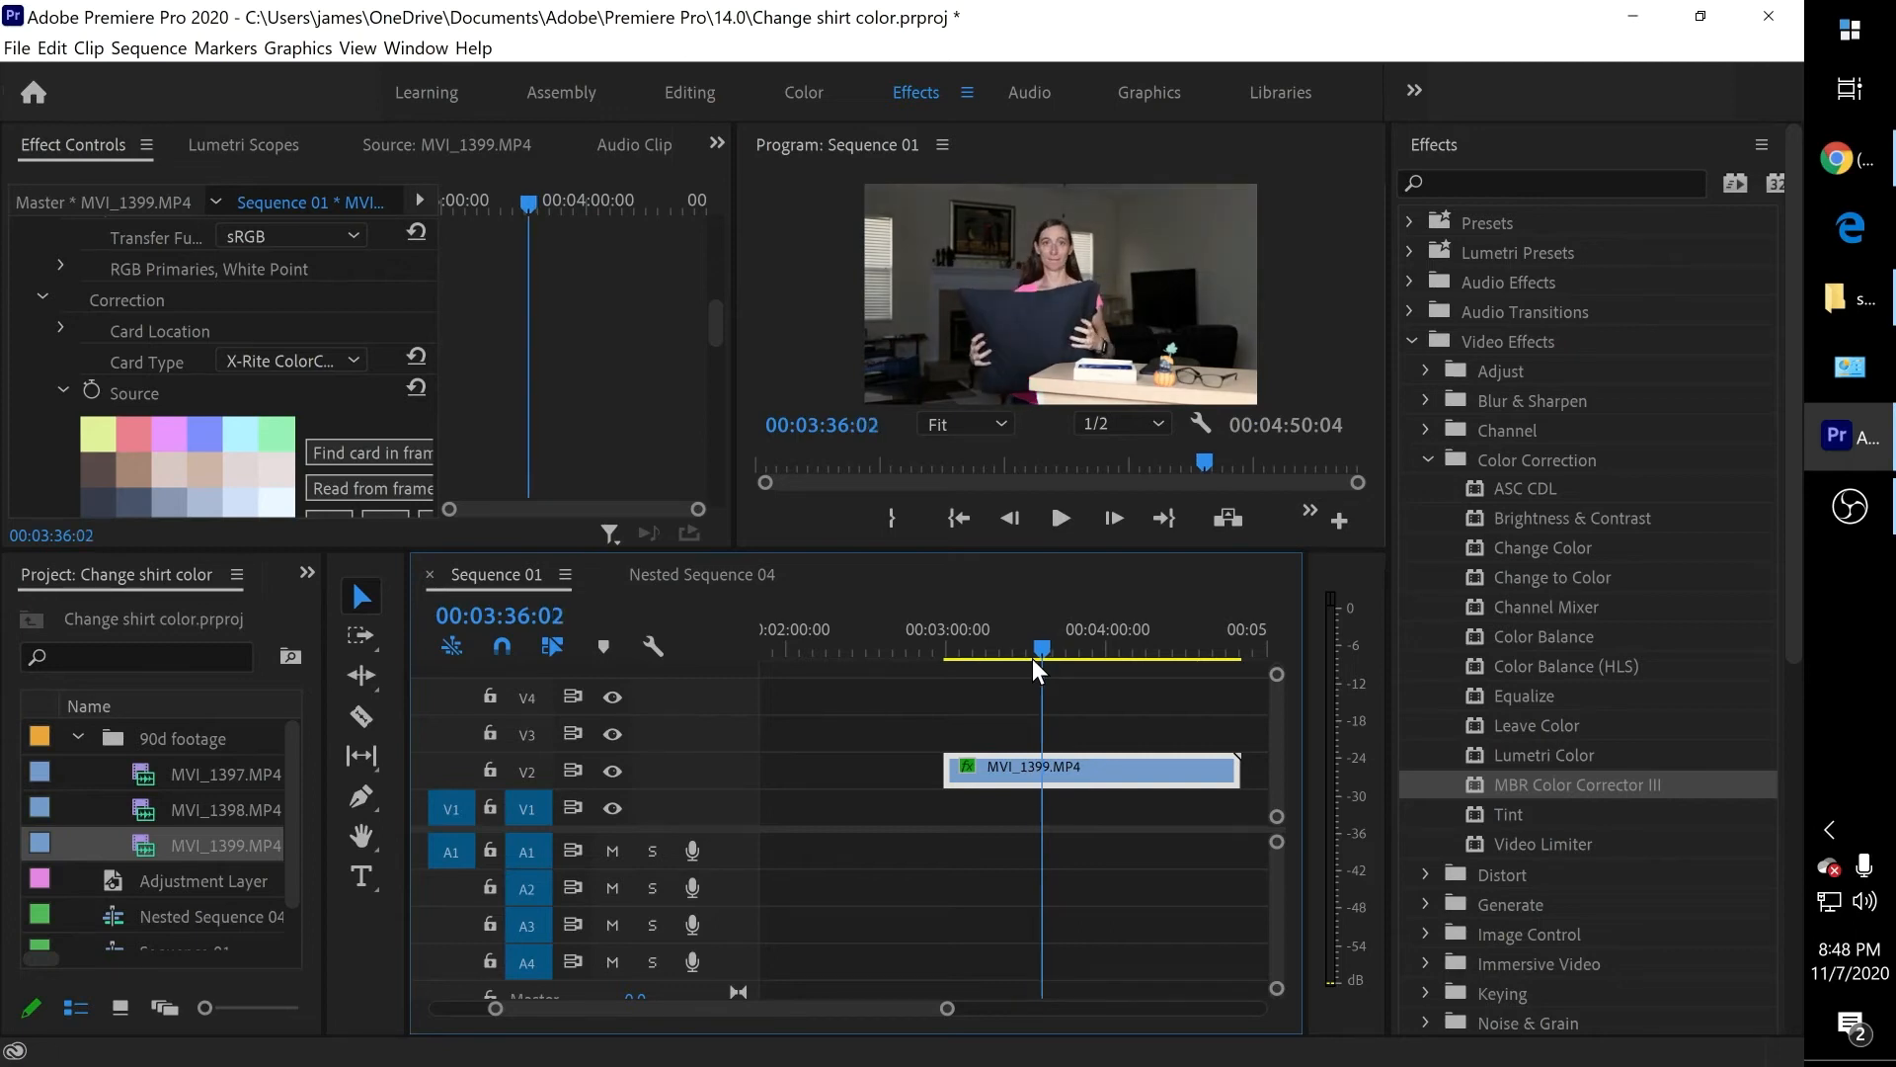
key(space)
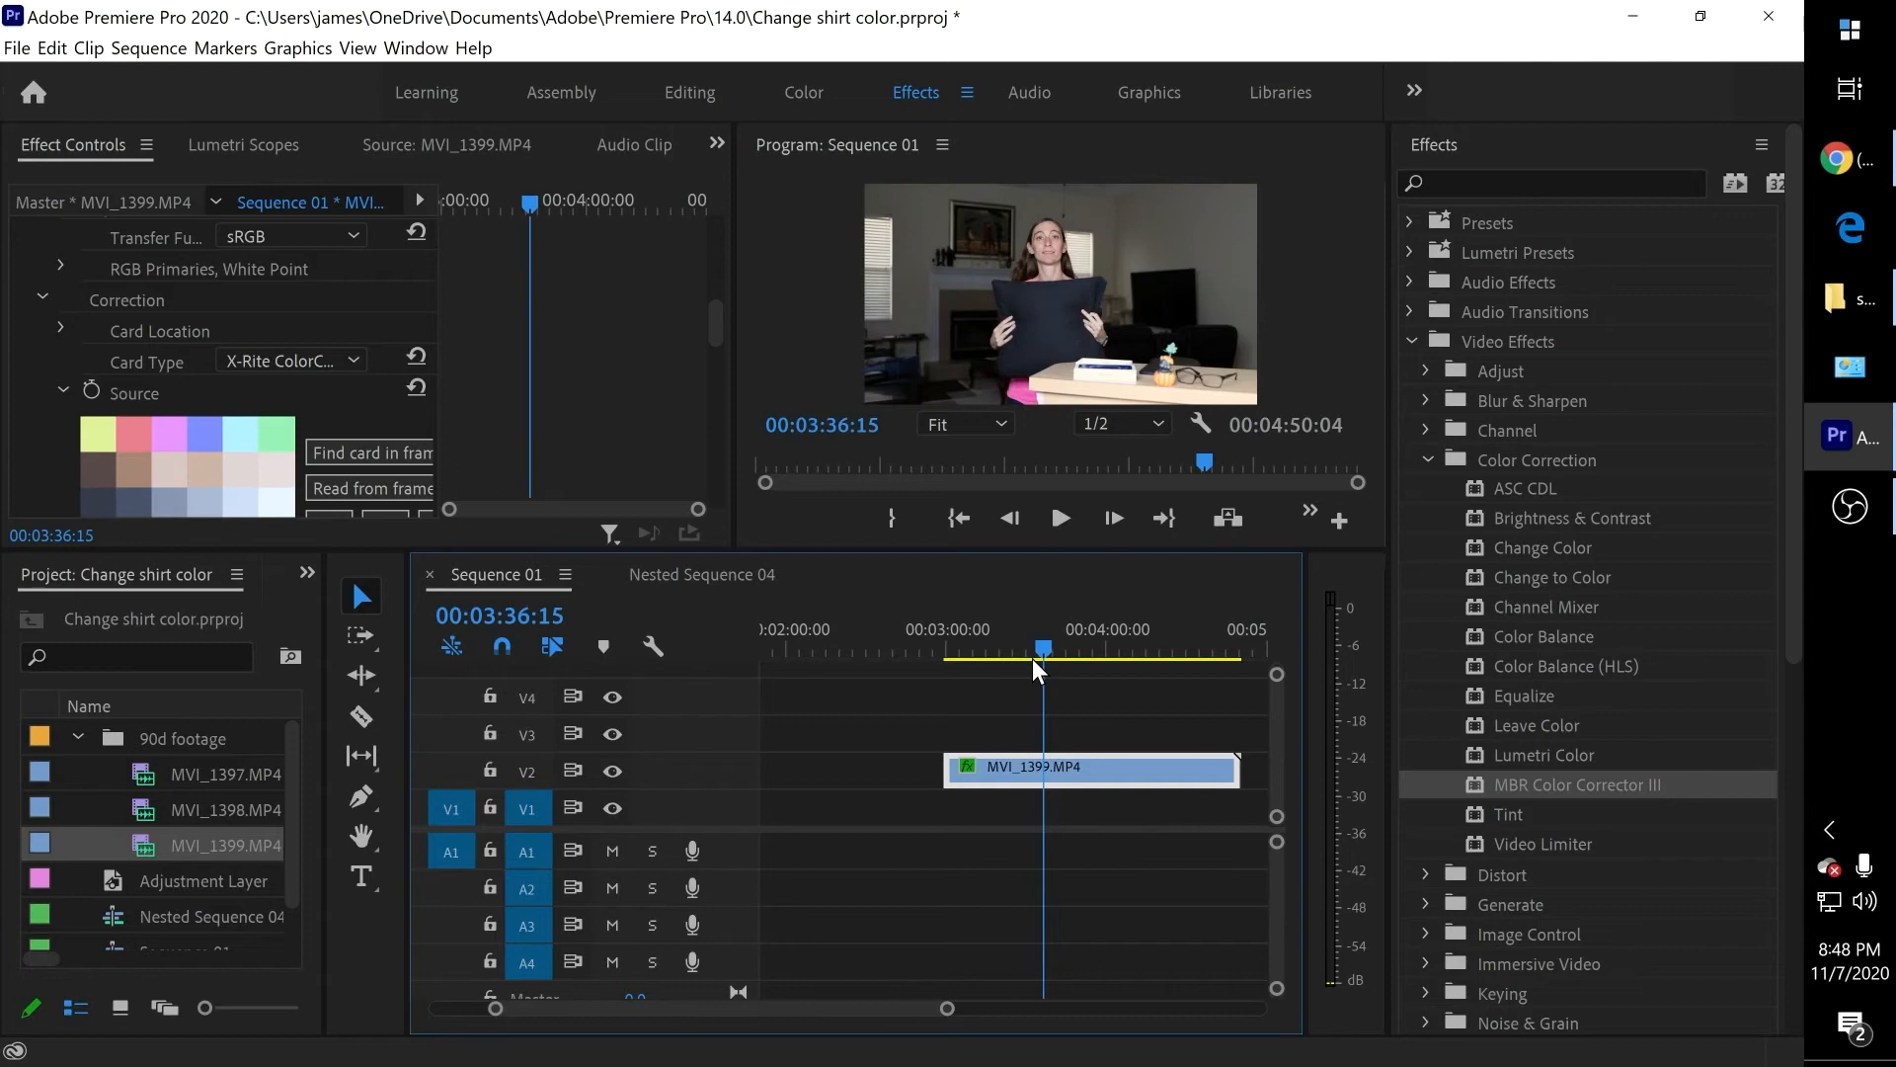
key(c)
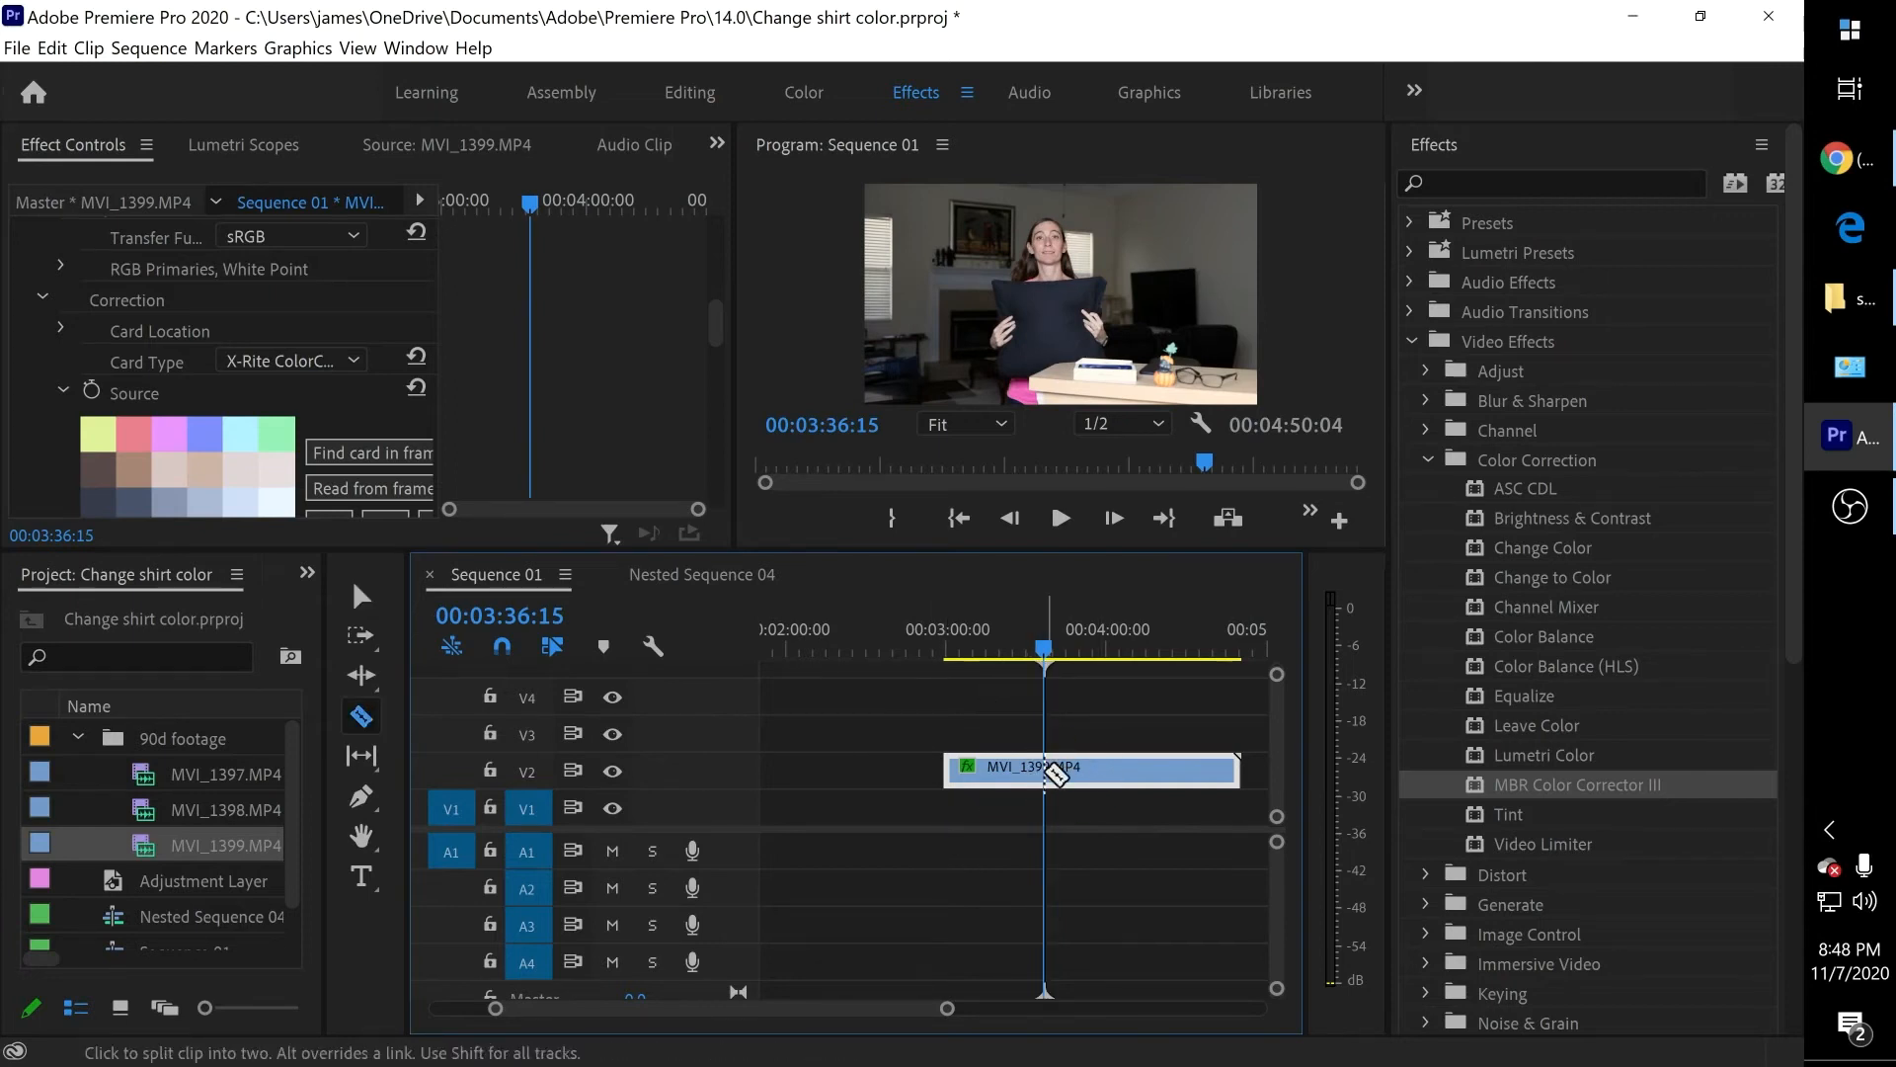
click(1044, 767)
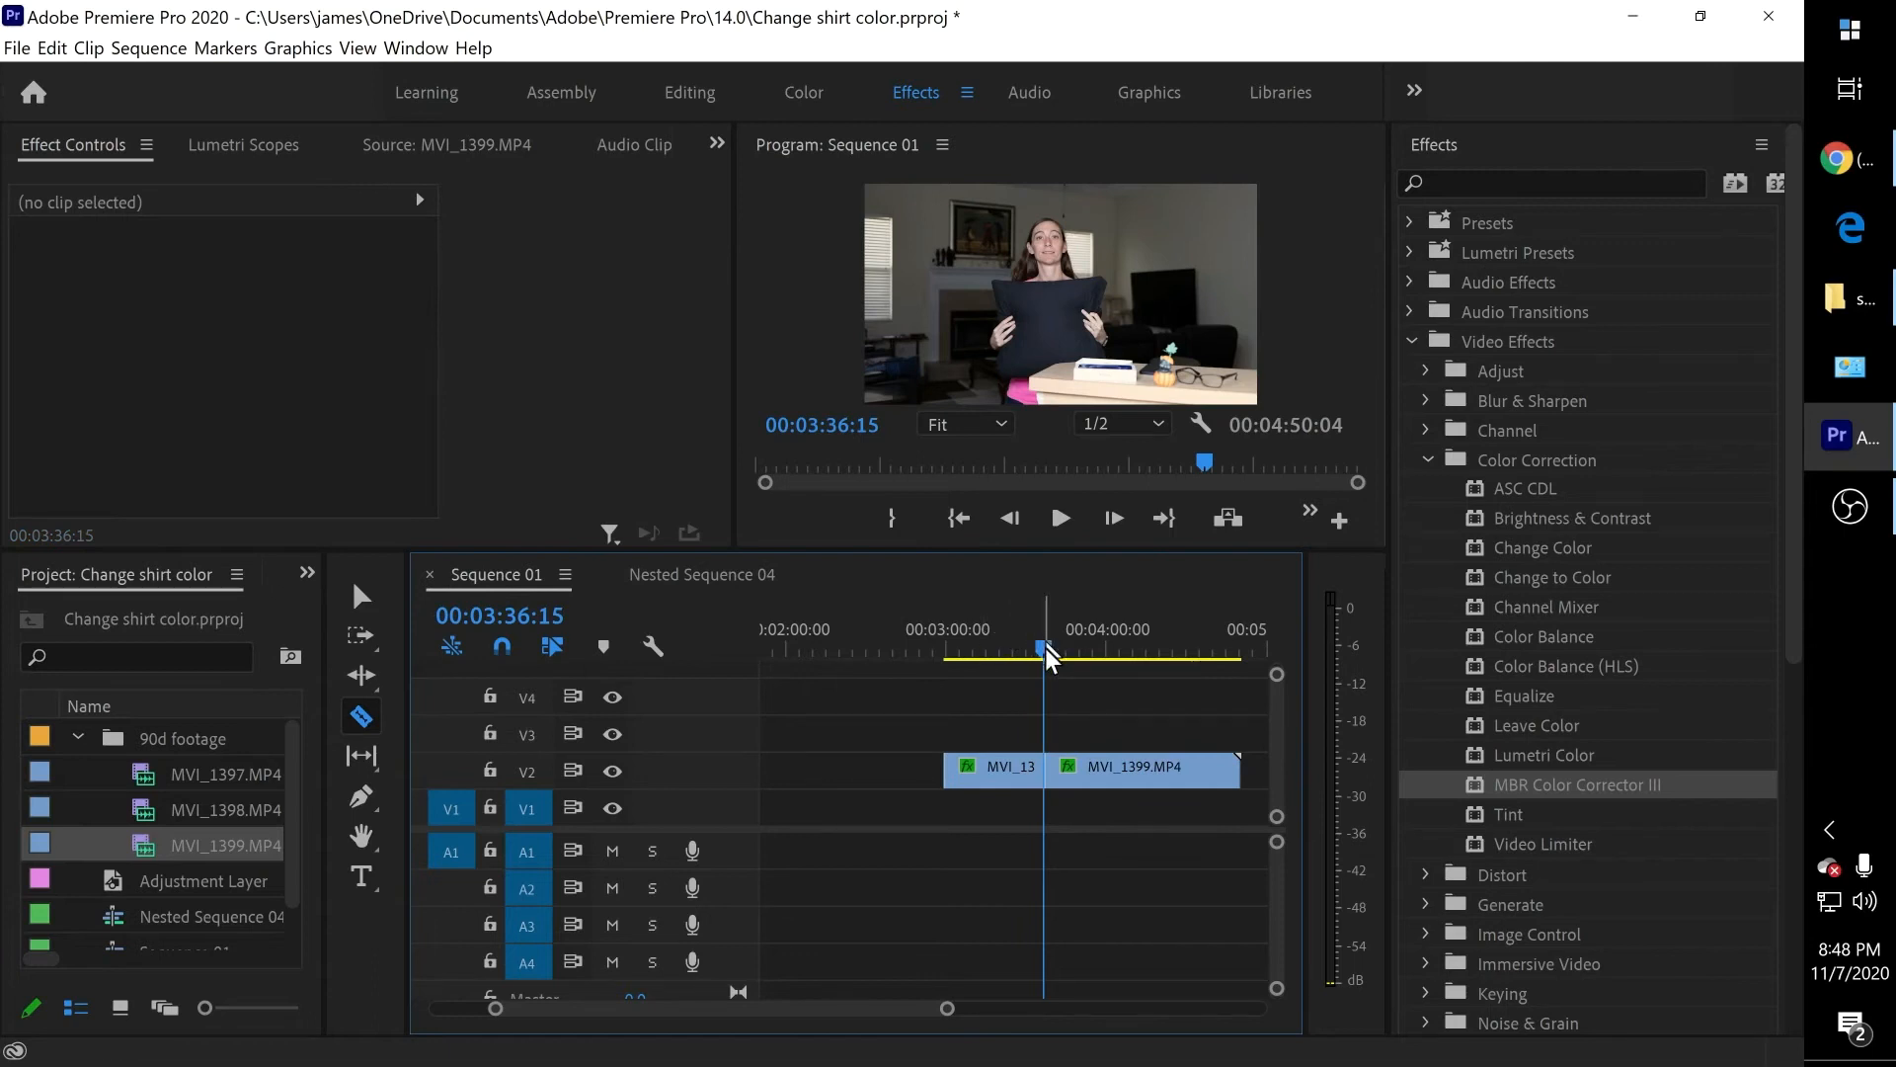
Step: Trim the start of the second MVI_1399.MP4 segment to 00:04:28:20 and ripple delete the gap before it
drag(1047, 655, 1183, 683)
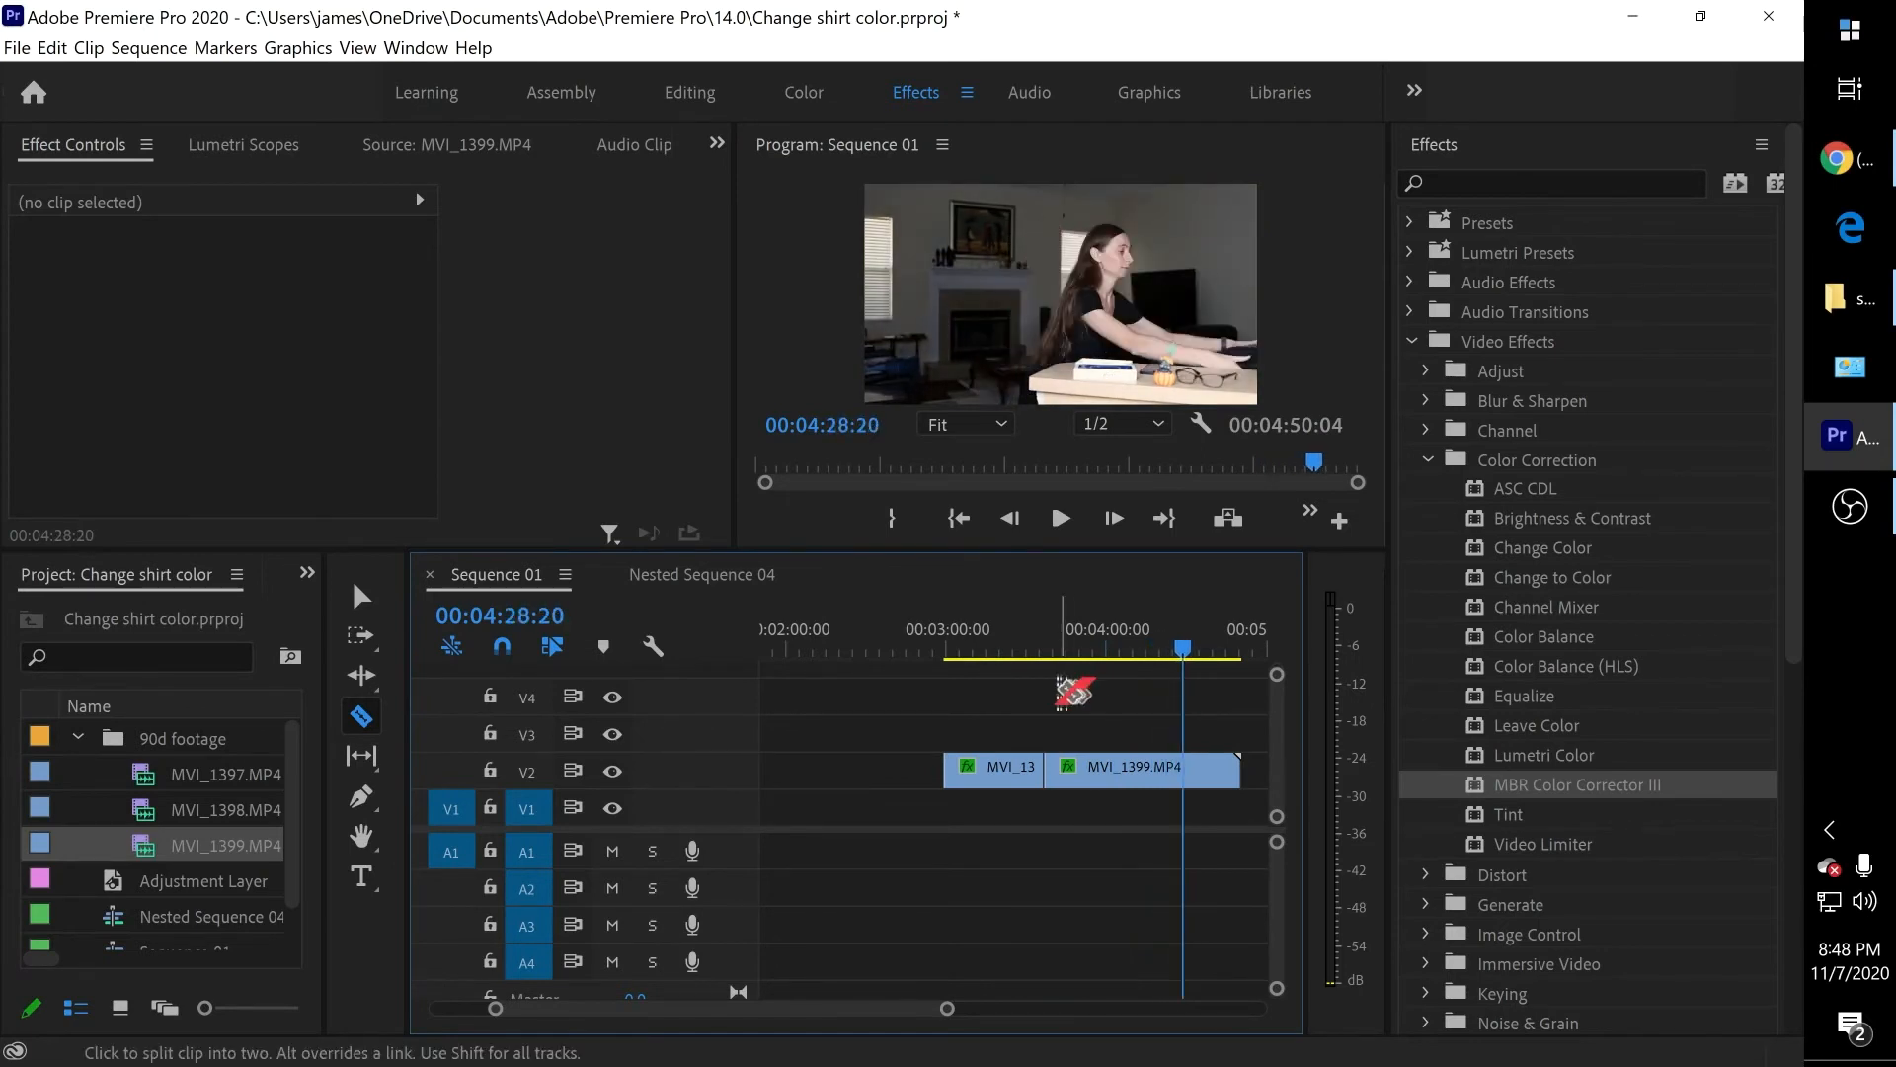
key(v)
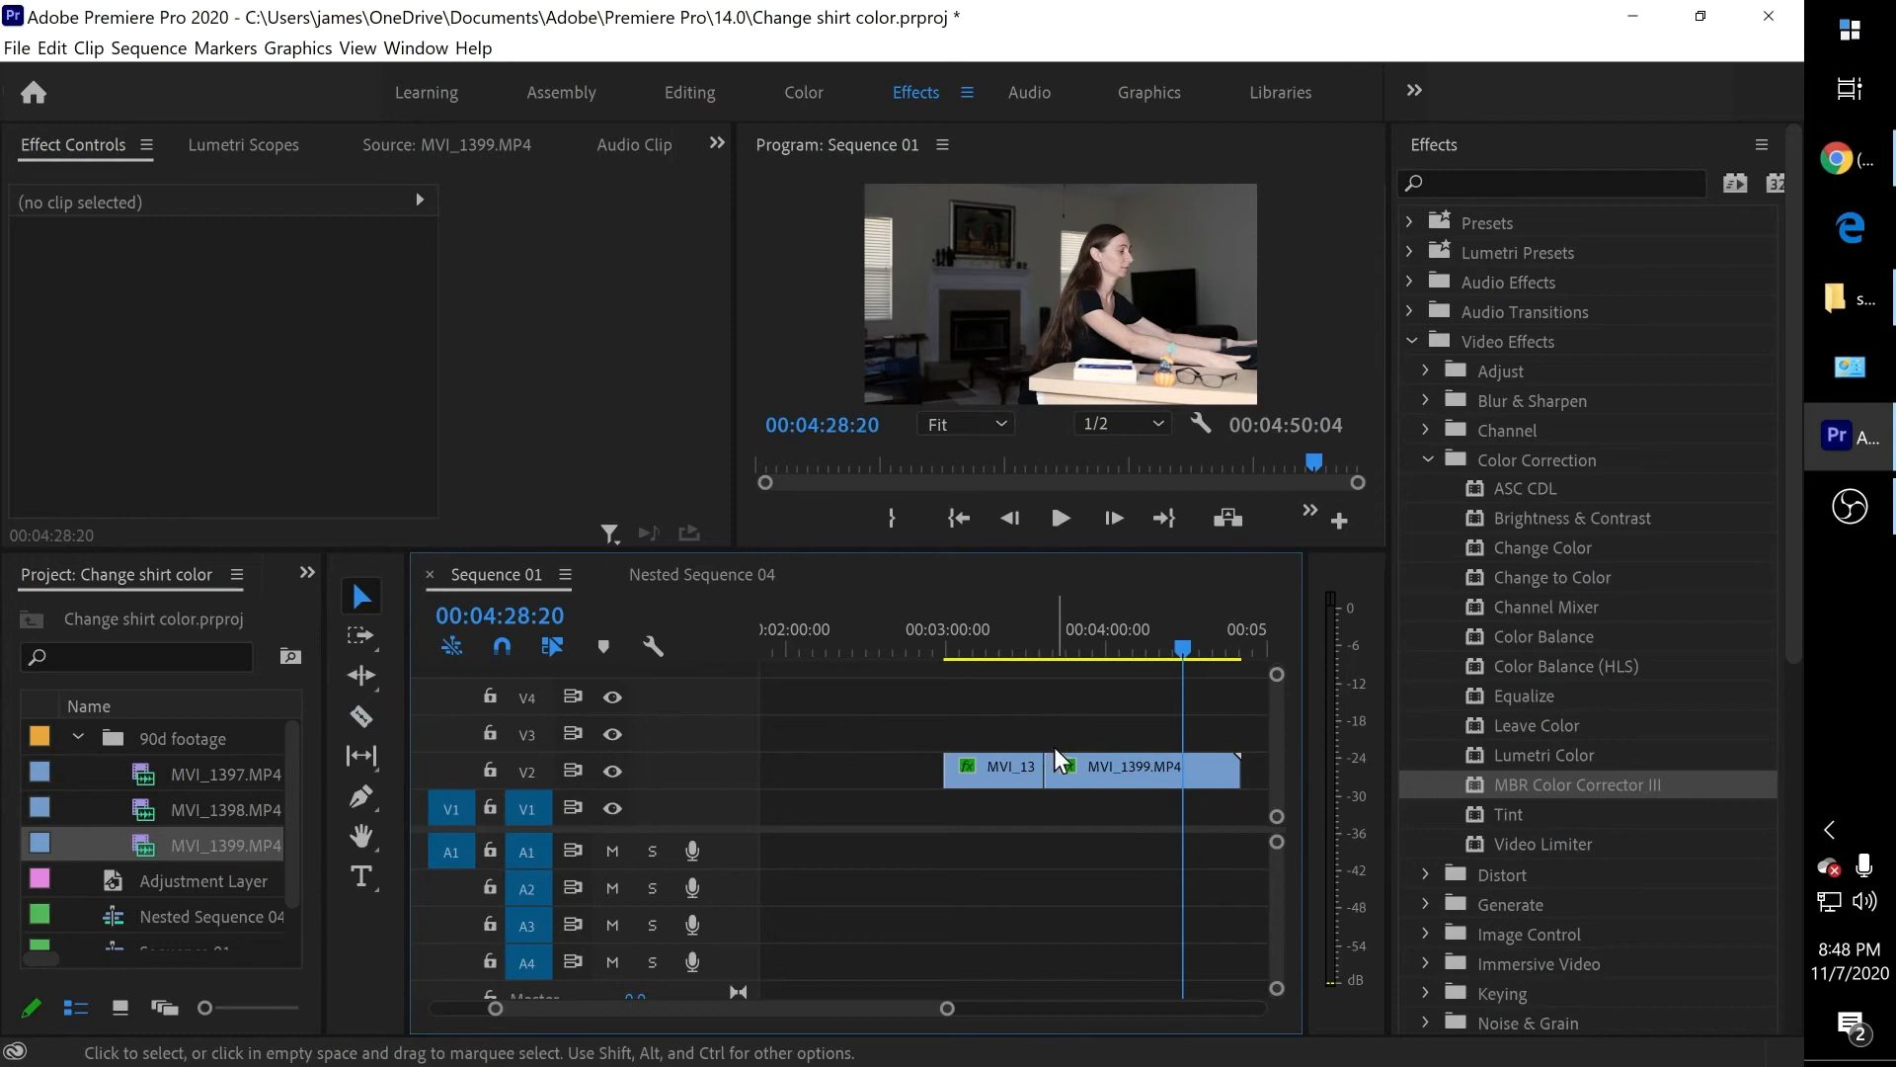
drag(1050, 756, 1183, 758)
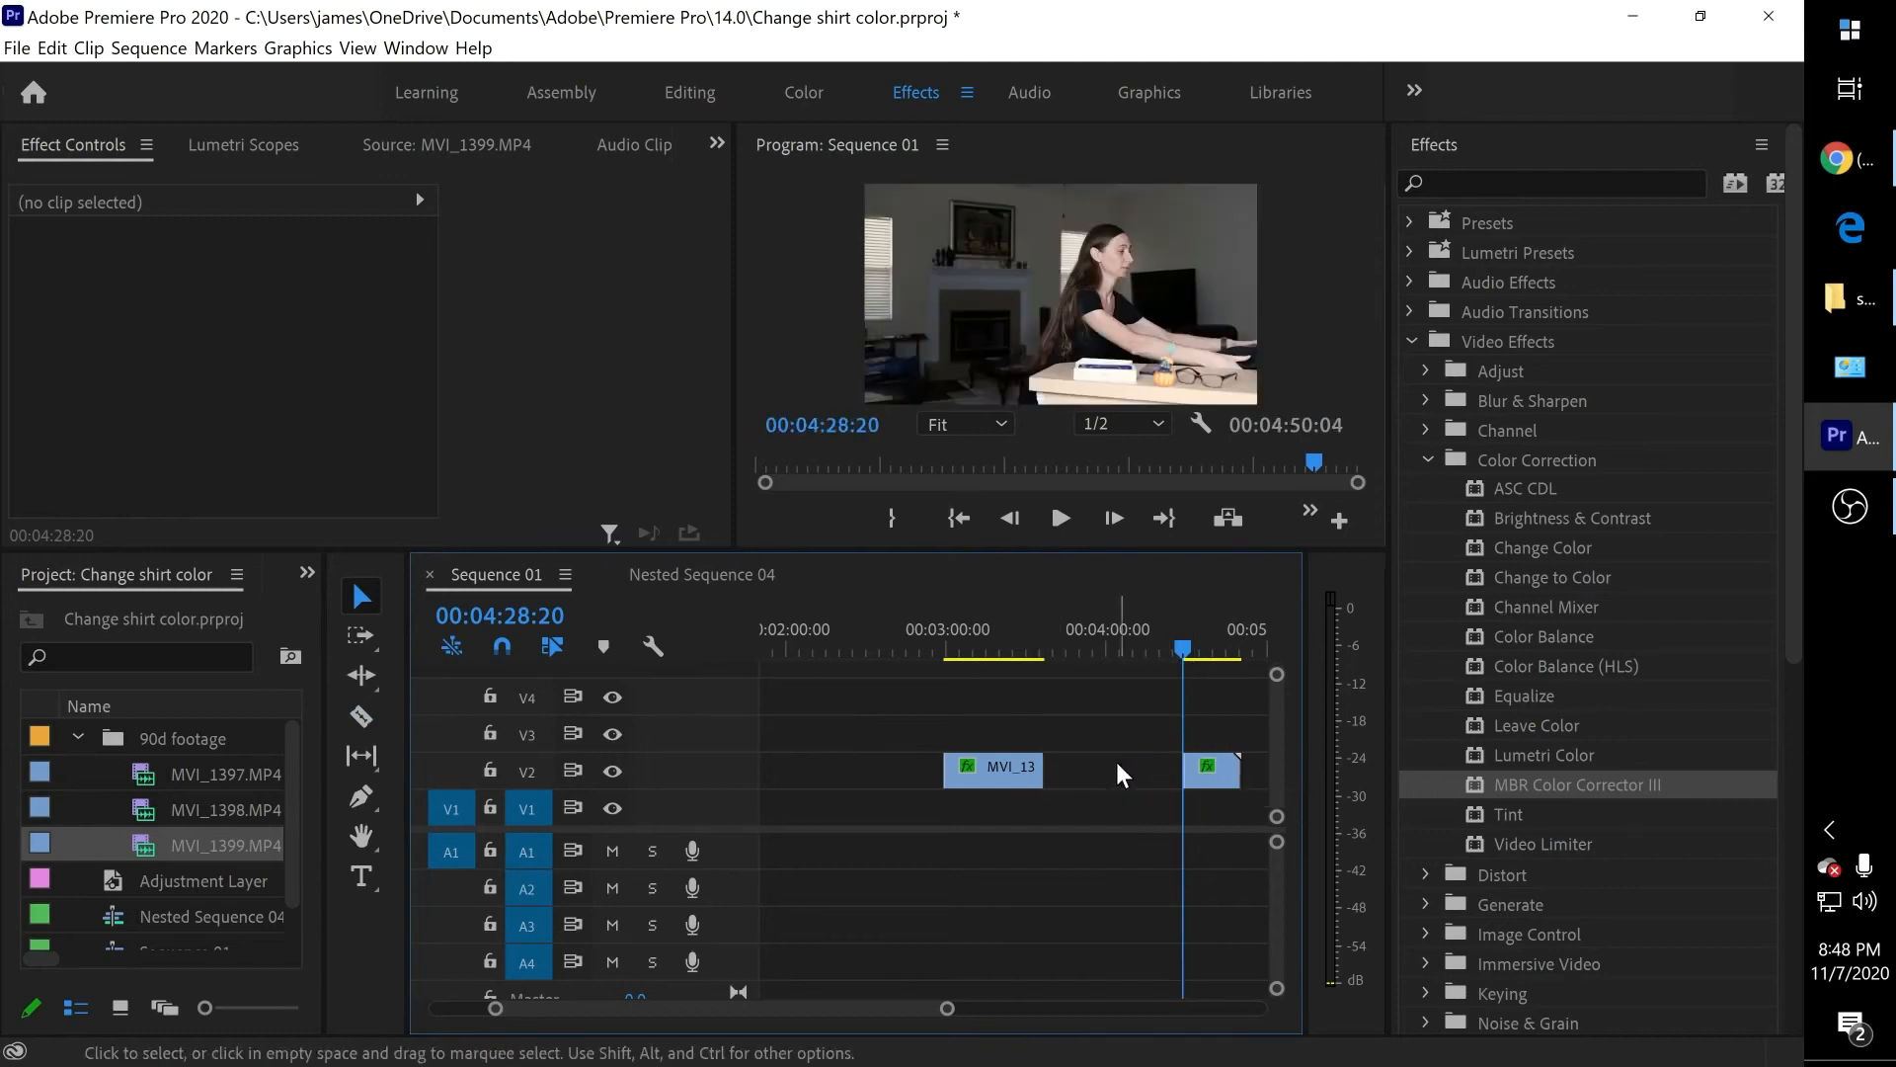
right_click(1121, 772)
click(1150, 775)
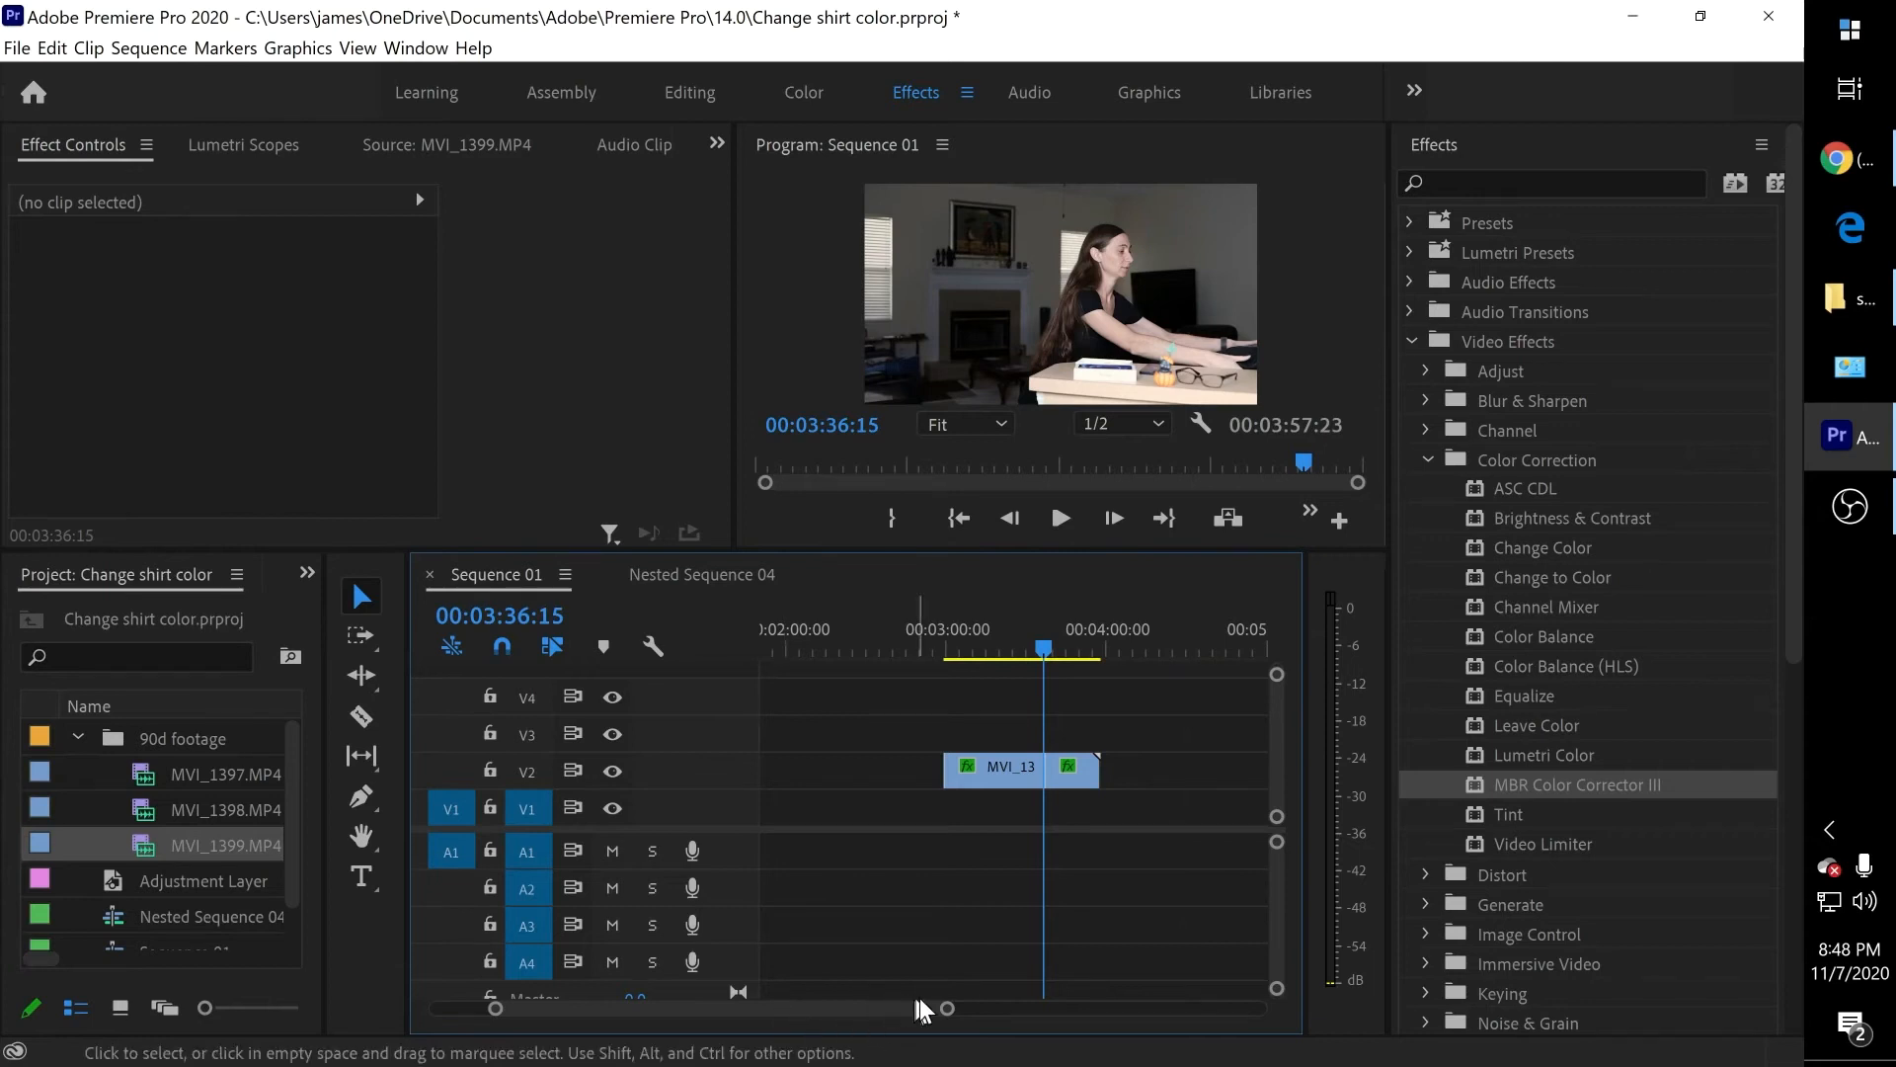
Step: Review playback just after the cut at 00:03:36:15 with the timeline zoomed in on the join
drag(950, 1015, 820, 1017)
key(Right)
key(Right)
key(Right)
key(Right)
key(Right)
key(Right)
key(Right)
key(Right)
key(space)
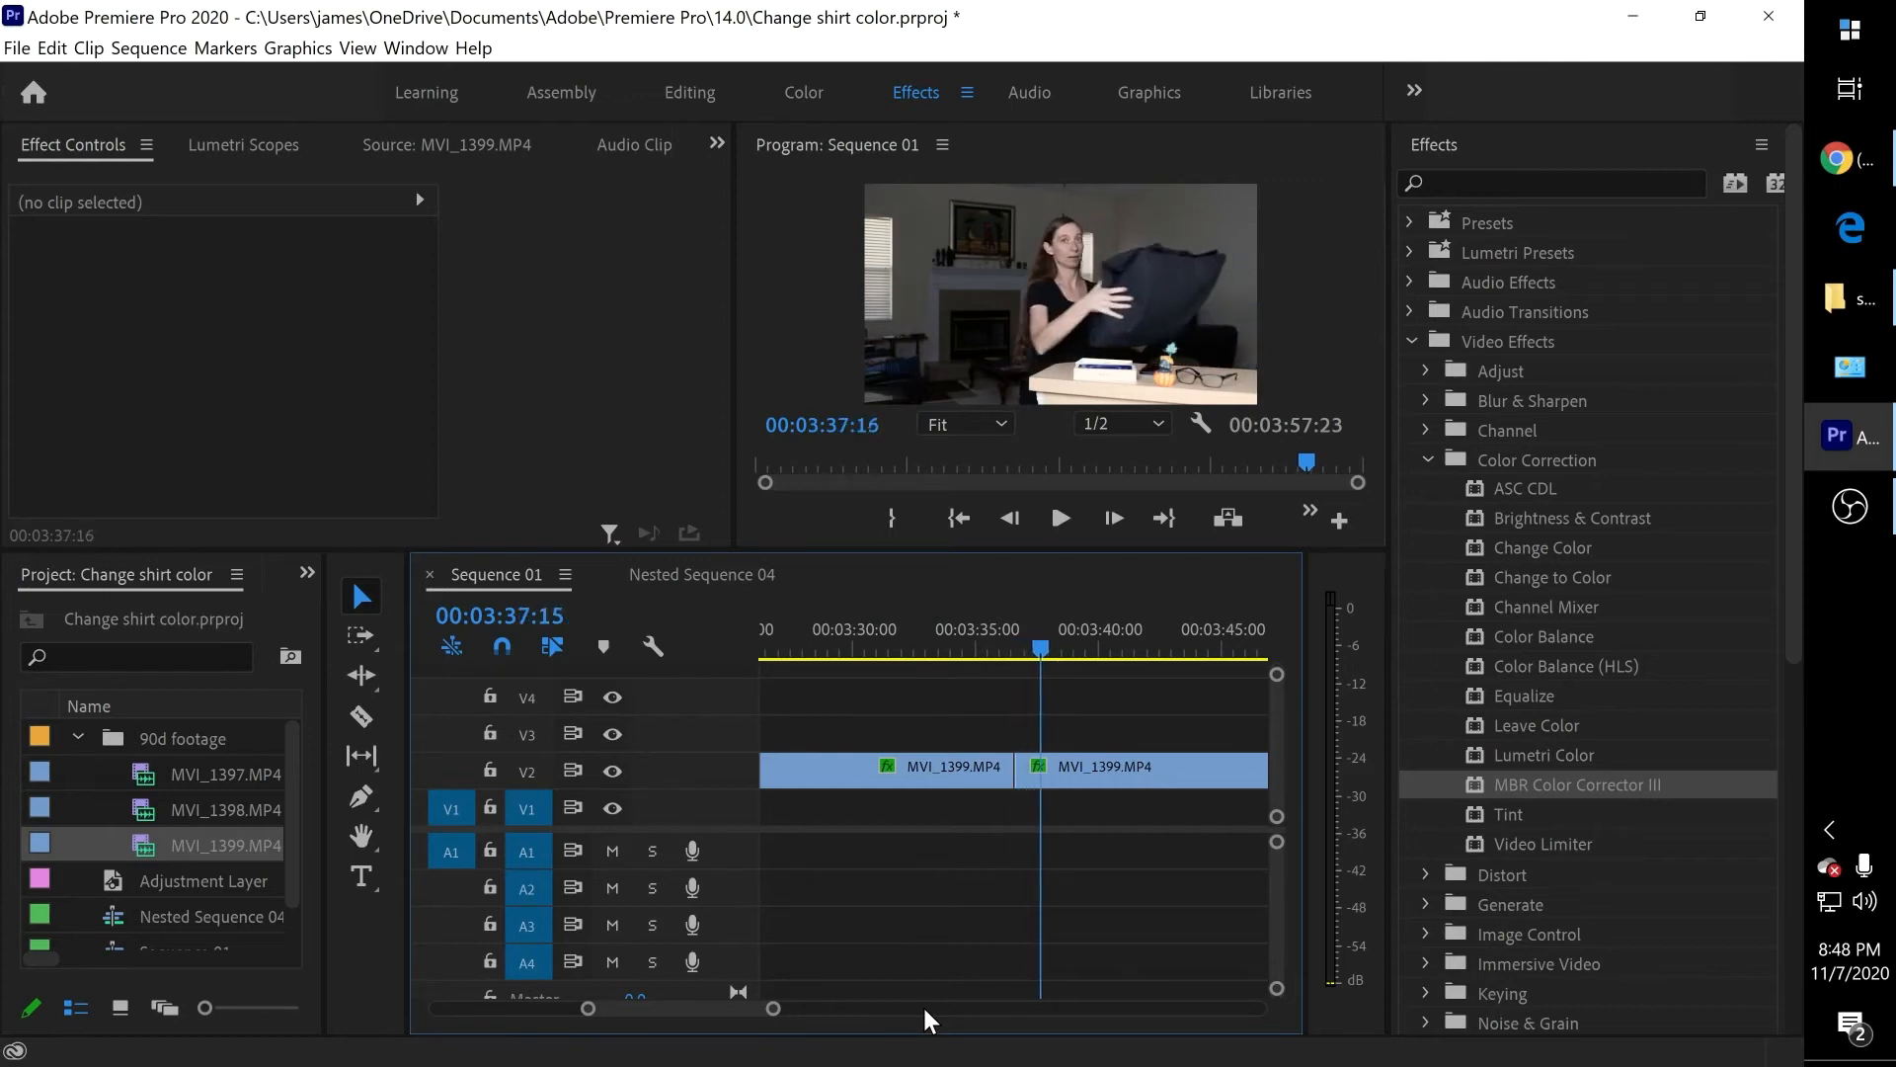
Step: Trim the second segment's start further to 00:03:45:15 and close the resulting gap with a ripple delete
key(space)
key(space)
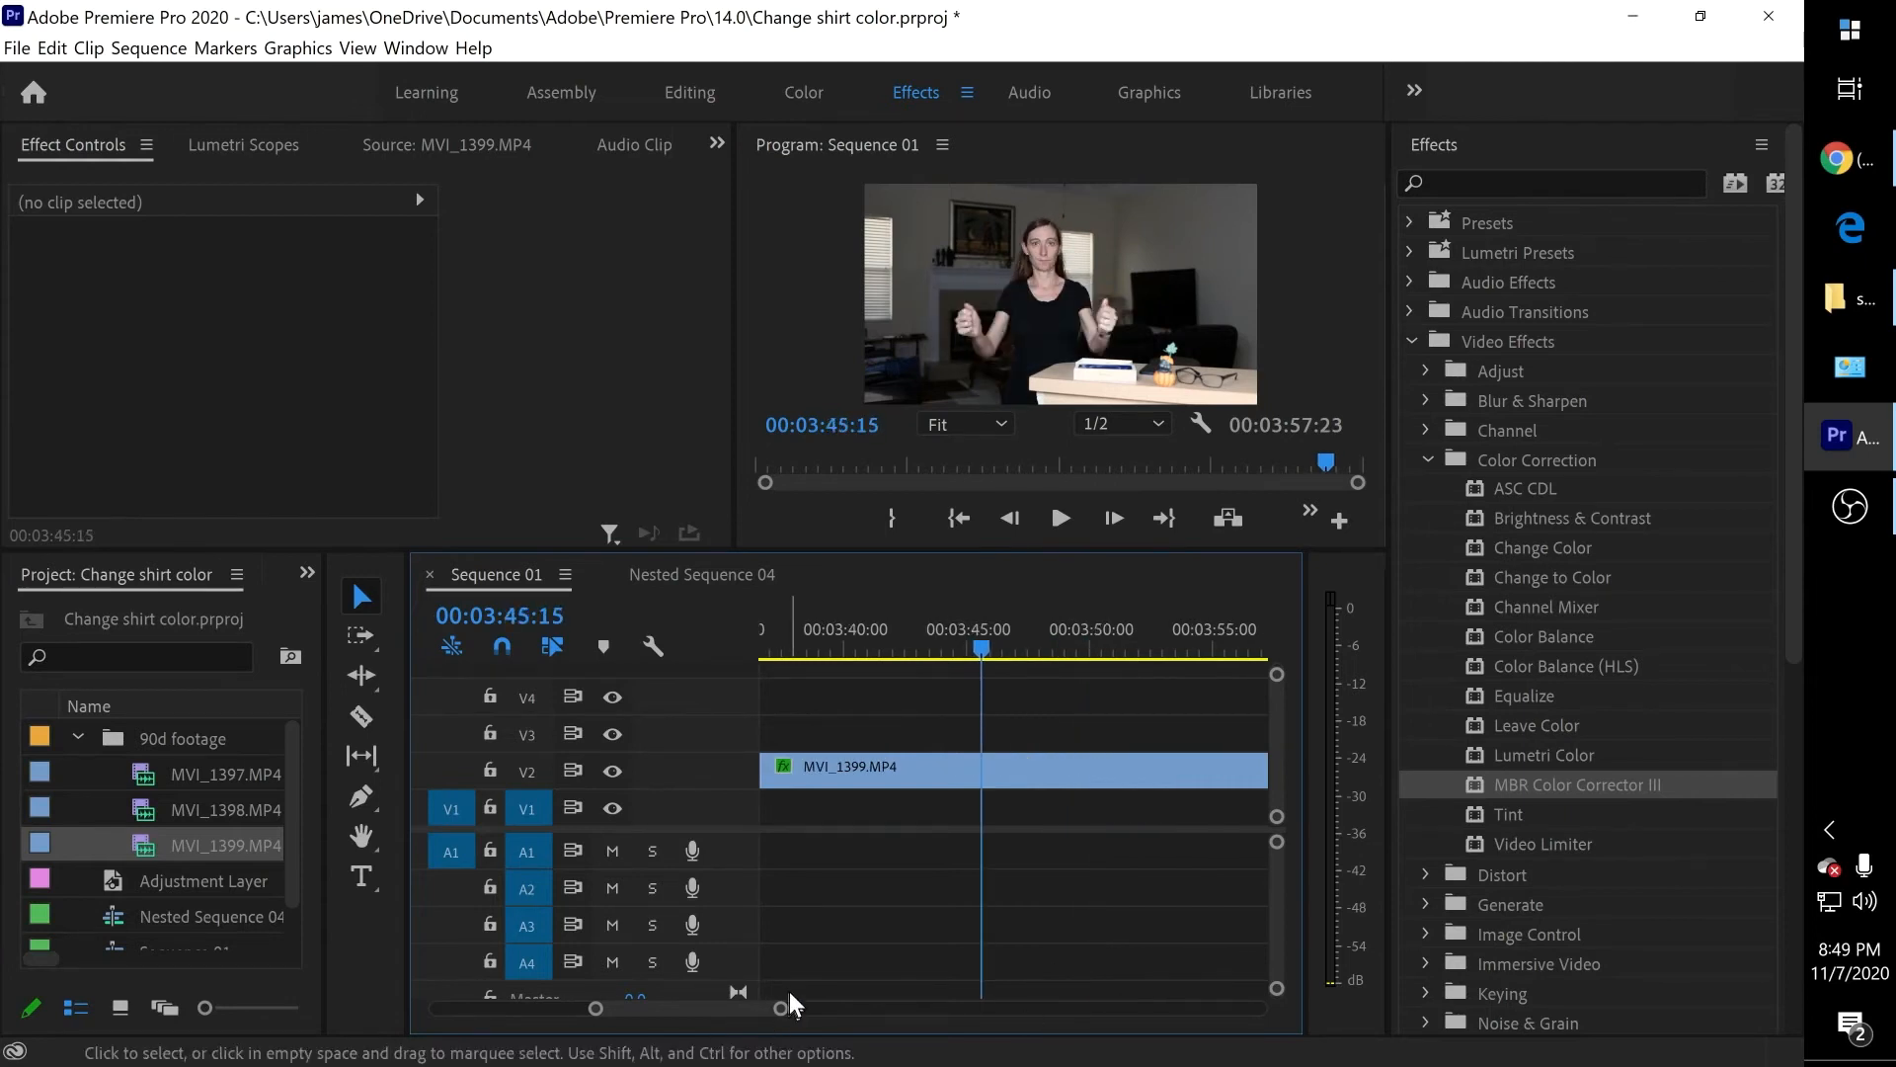
mouse_move(777, 1020)
mouse_down()
mouse_move(757, 1005)
mouse_move(794, 1009)
mouse_up()
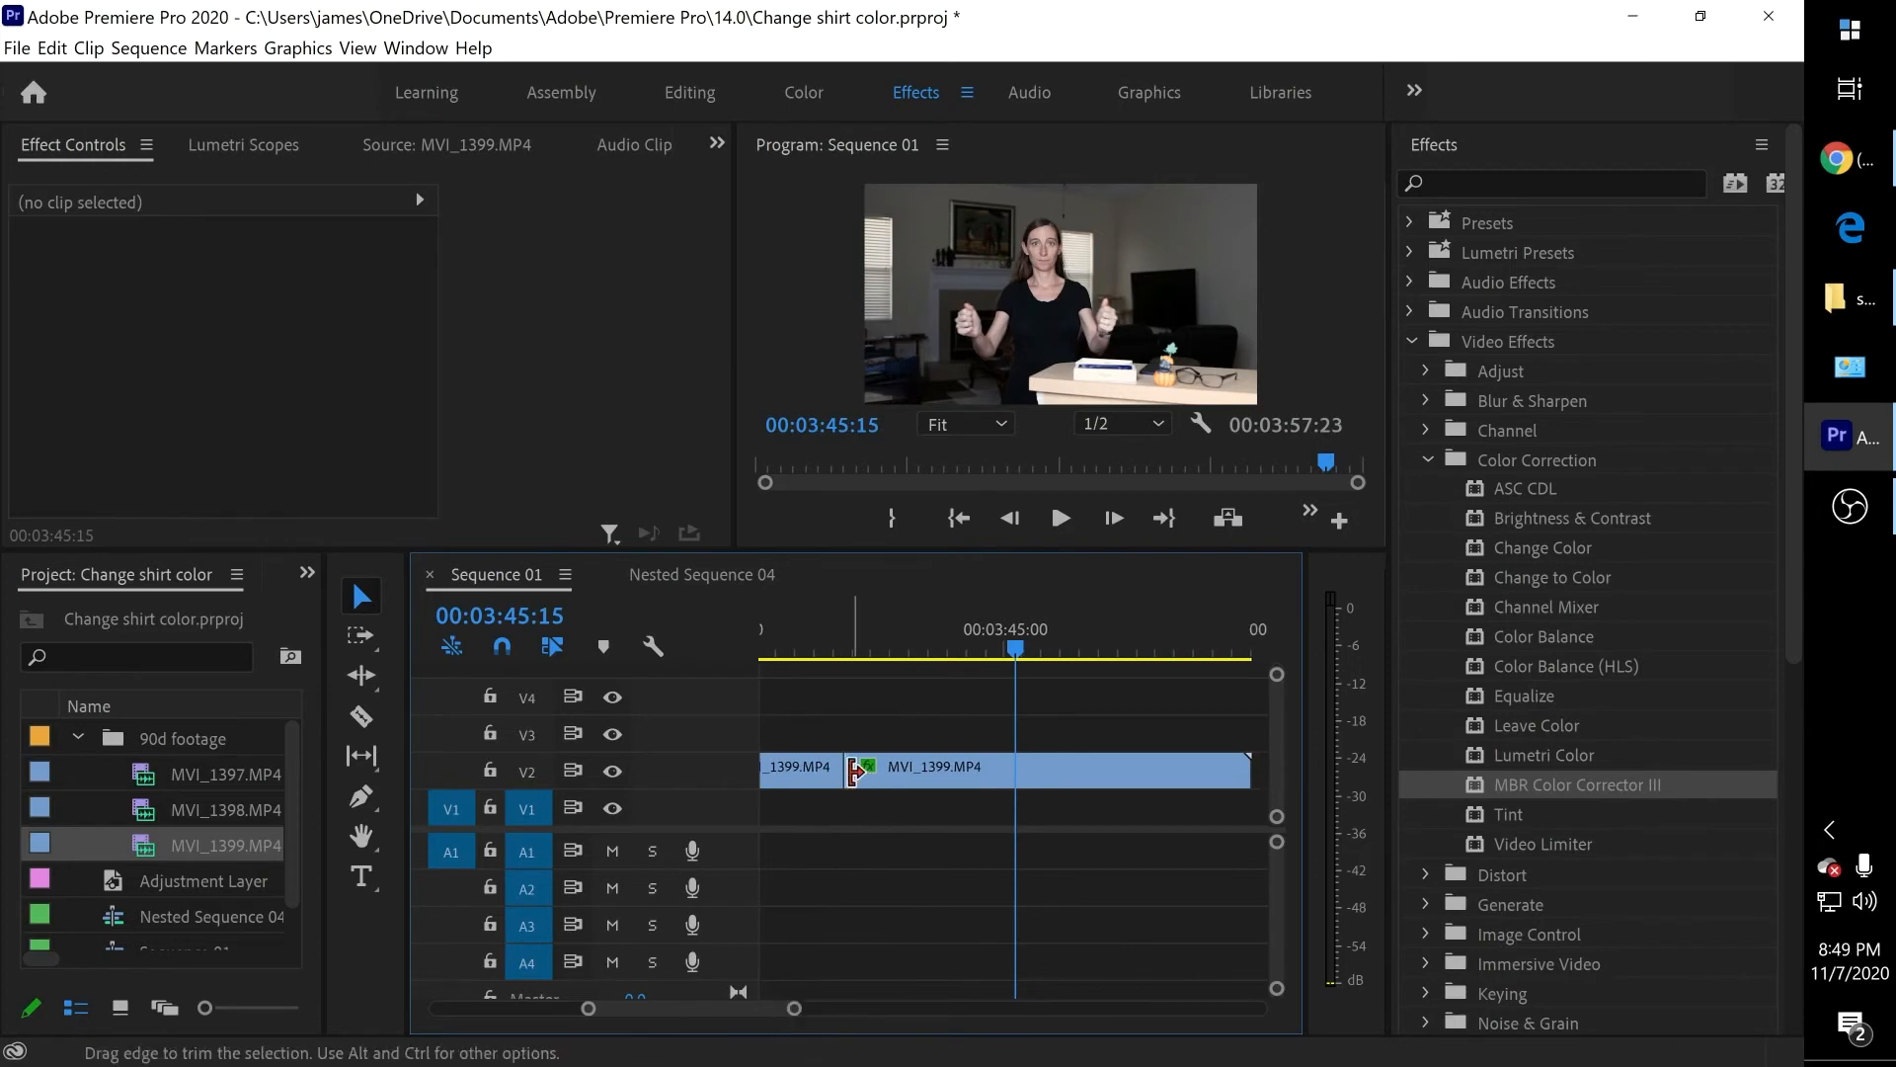
drag(848, 770, 1016, 768)
right_click(973, 773)
click(994, 785)
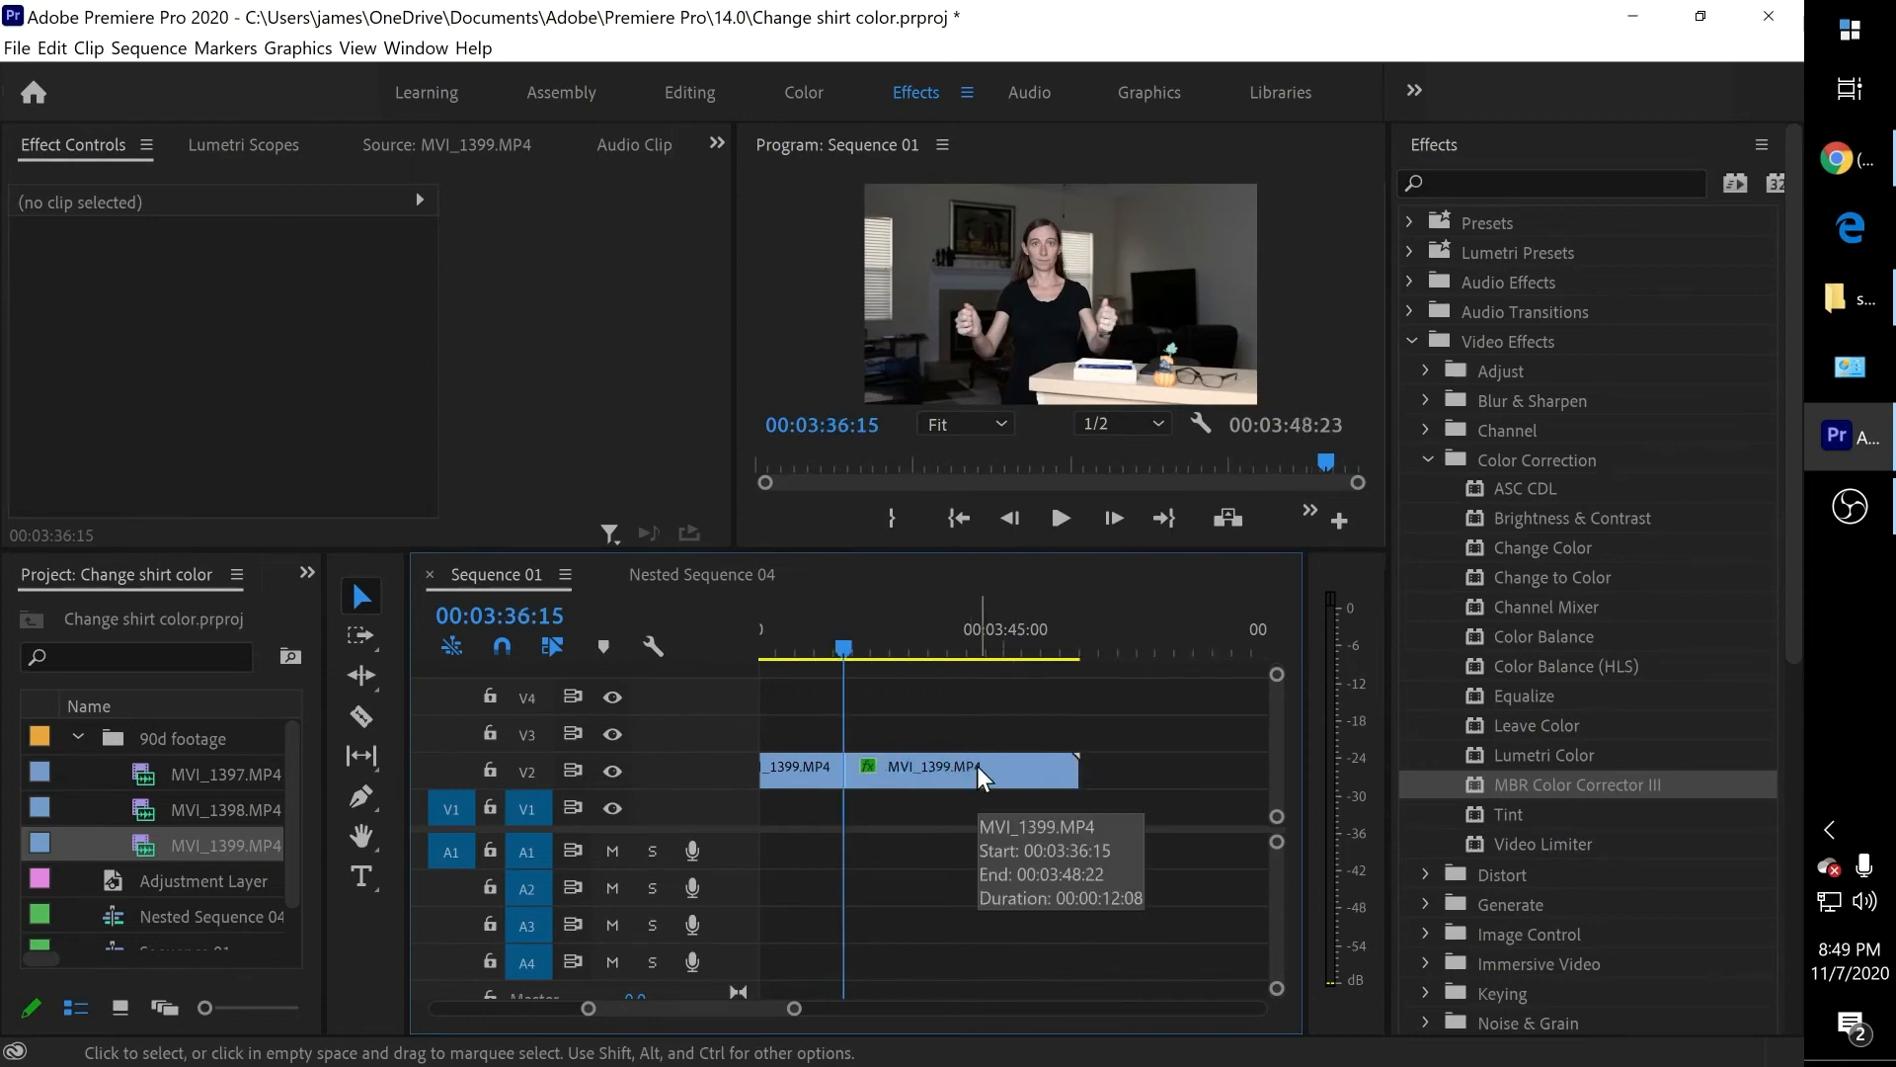
Step: Move the second MVI_1399.MP4 segment up to track V3 so it overlaps the end of the first segment
key(space)
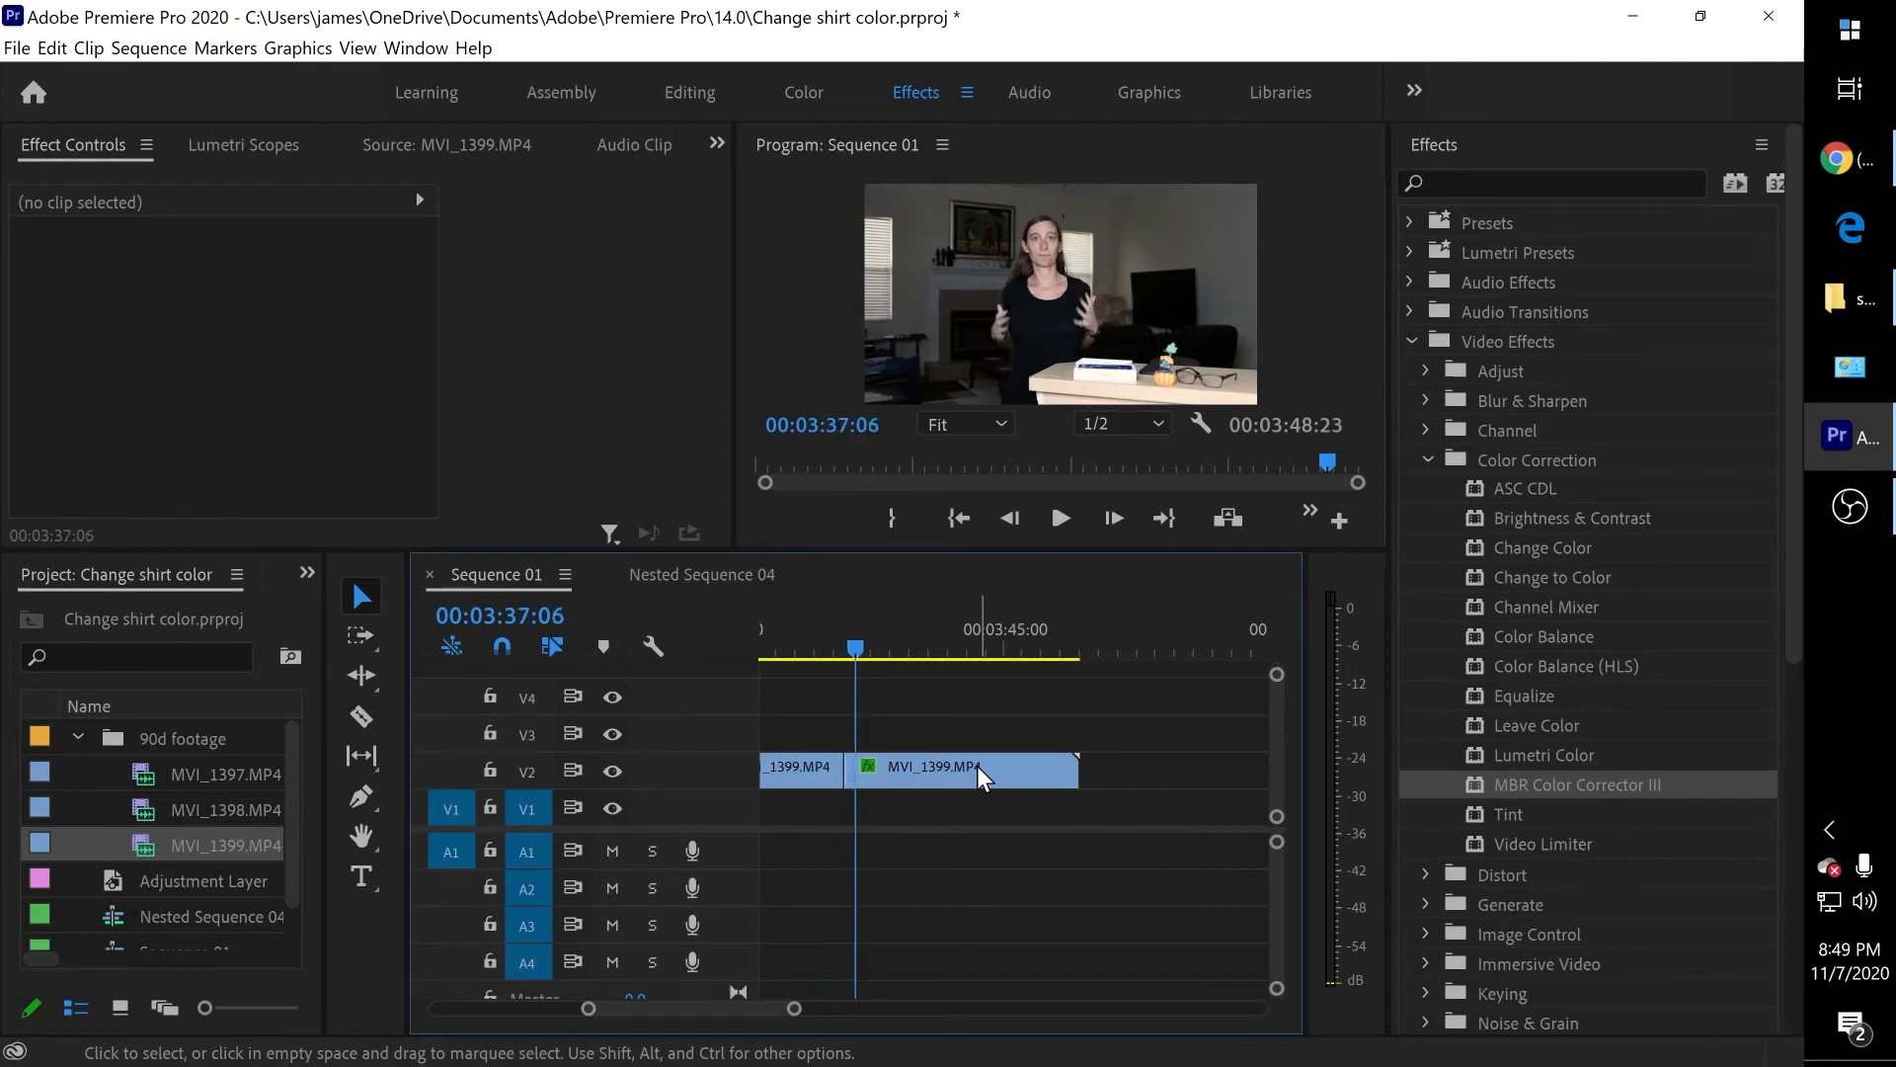
key(Left)
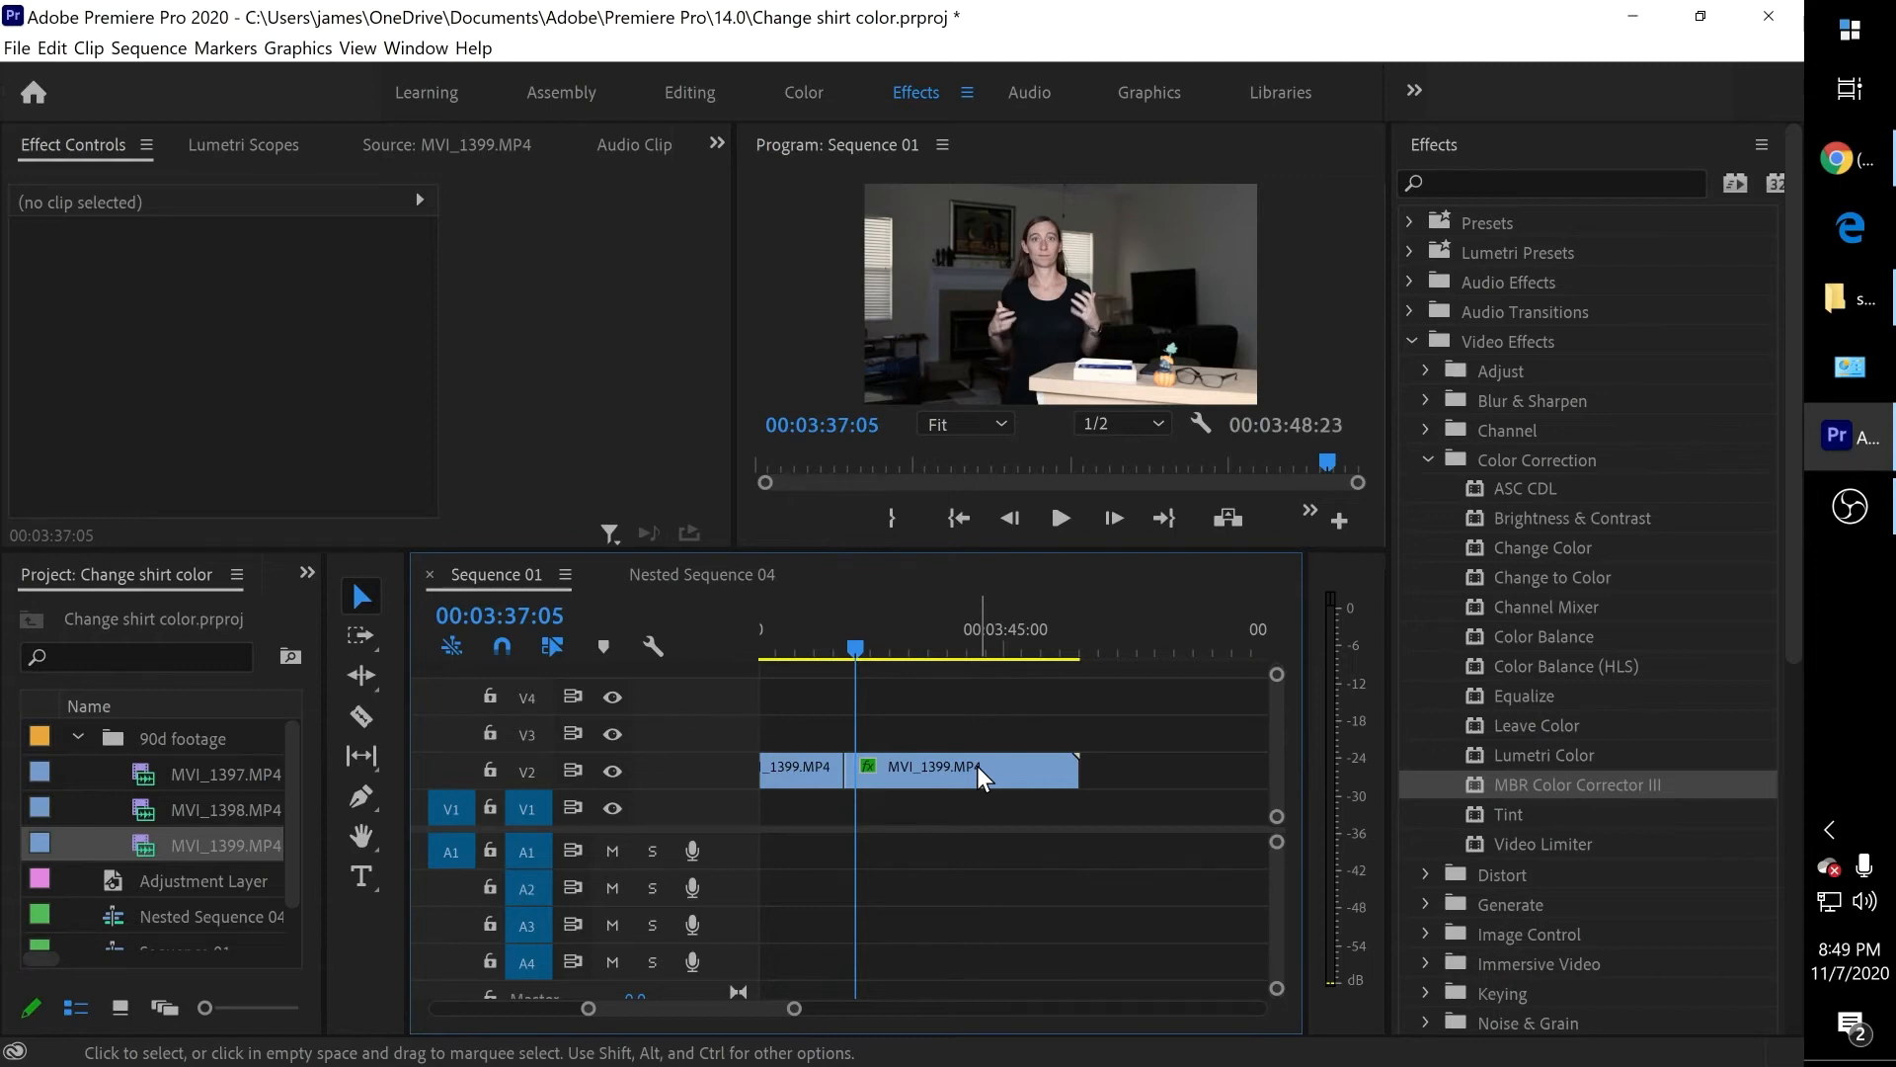
key(=)
key(=)
key(=)
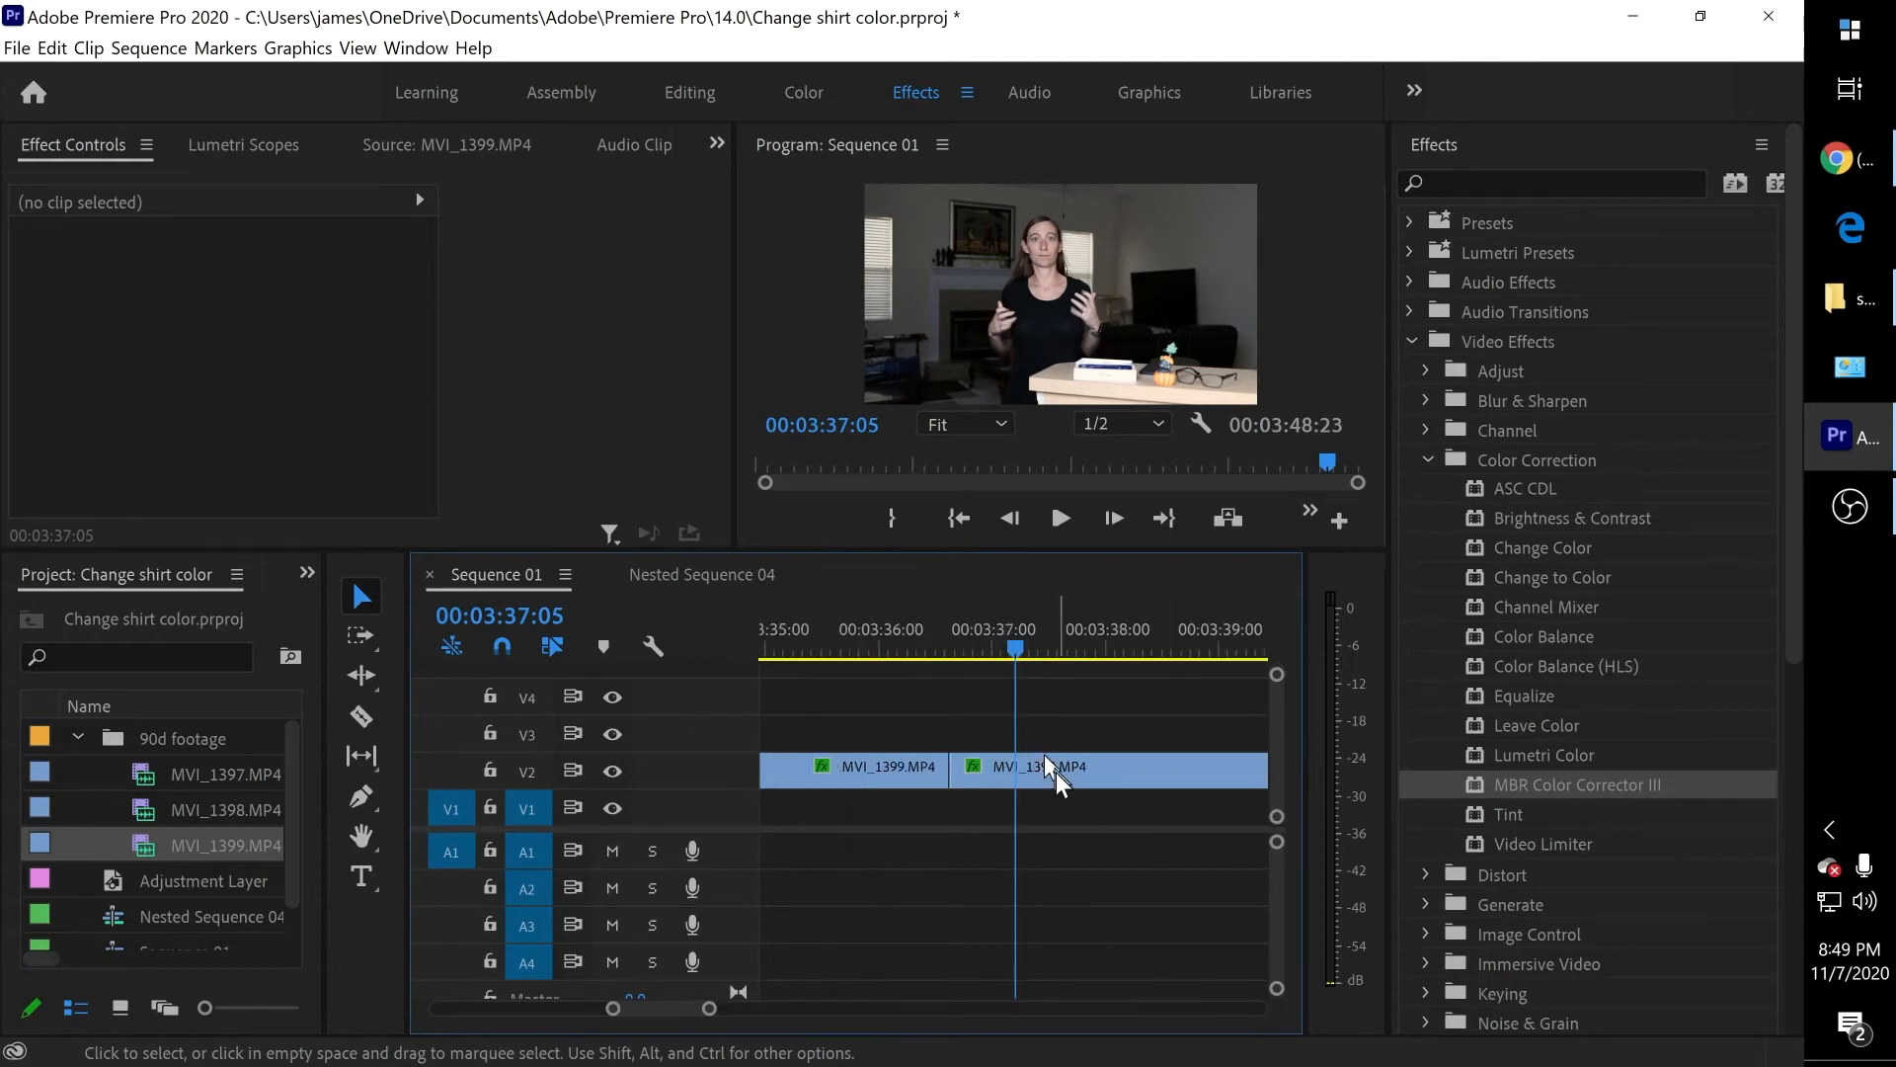
drag(1032, 775, 986, 736)
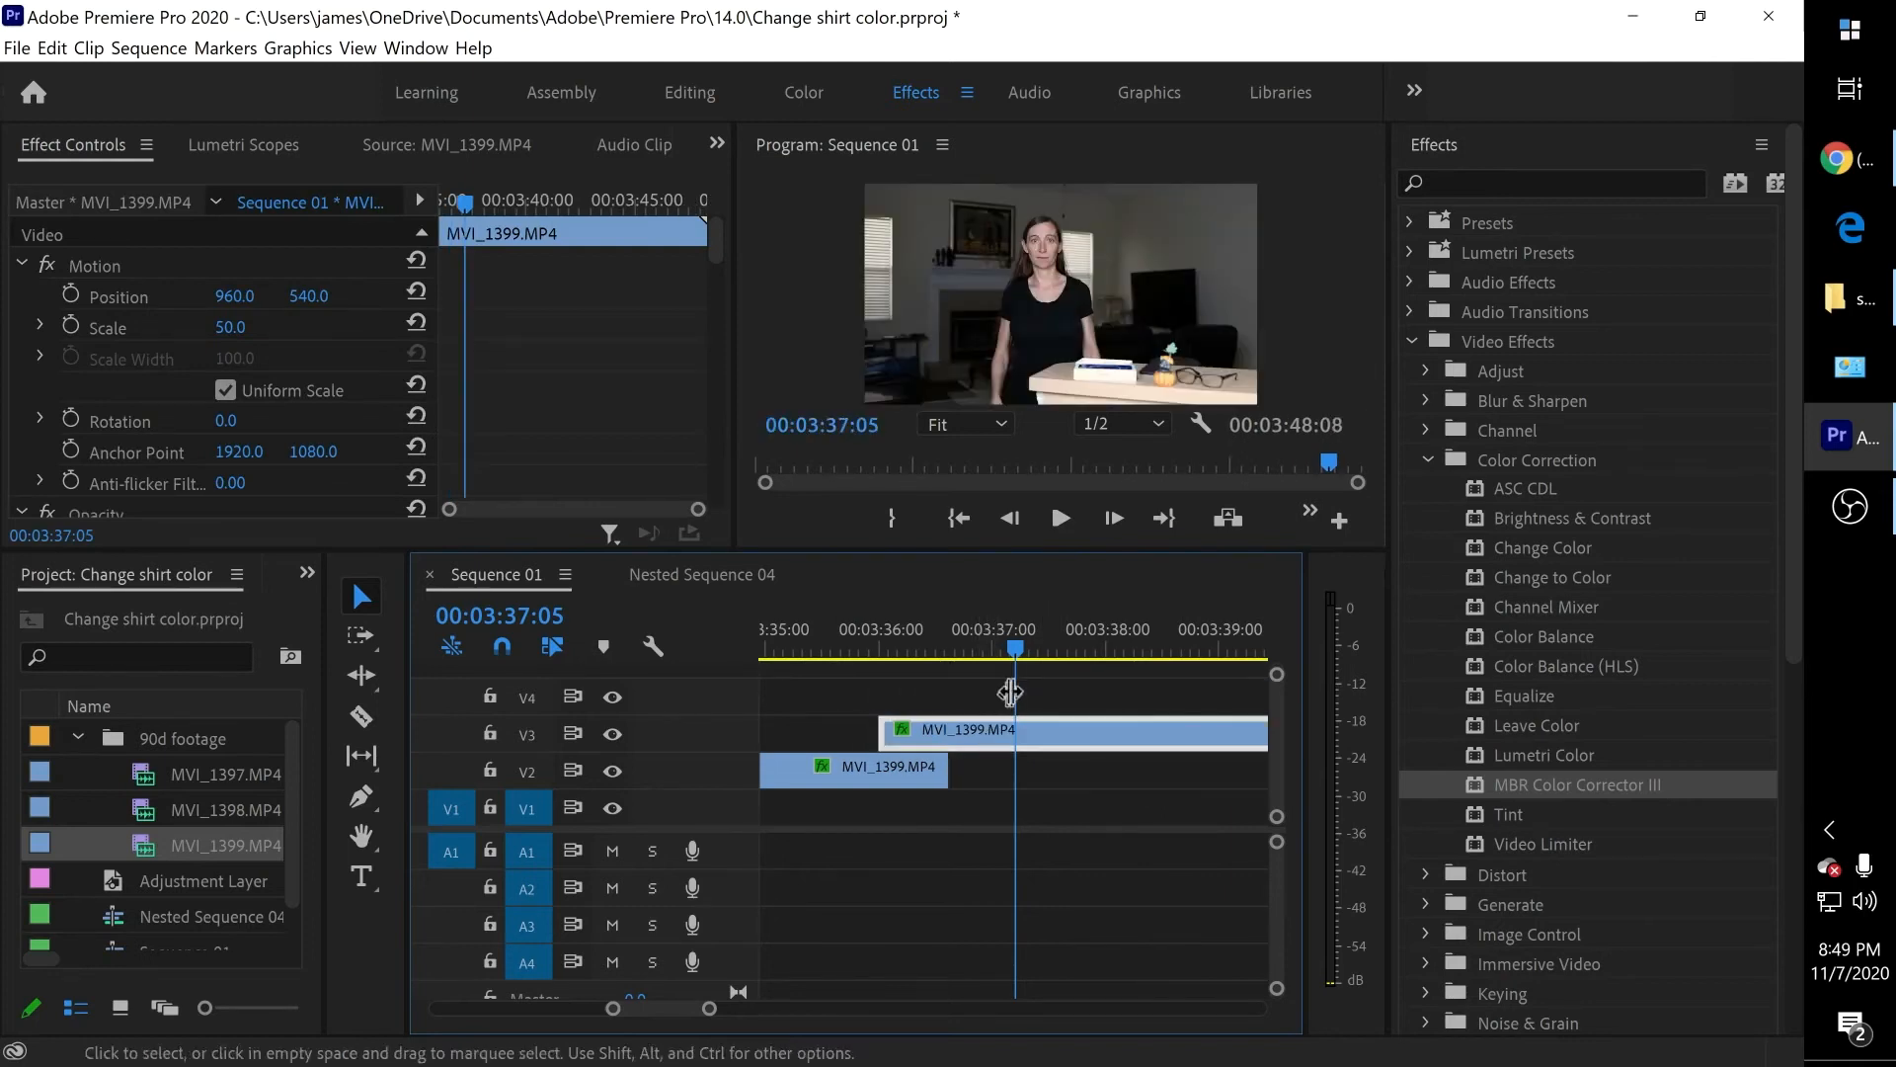
Step: Lower the V3 clip's opacity to 31% with the playhead at 00:03:36:13 in the overlap
click(941, 628)
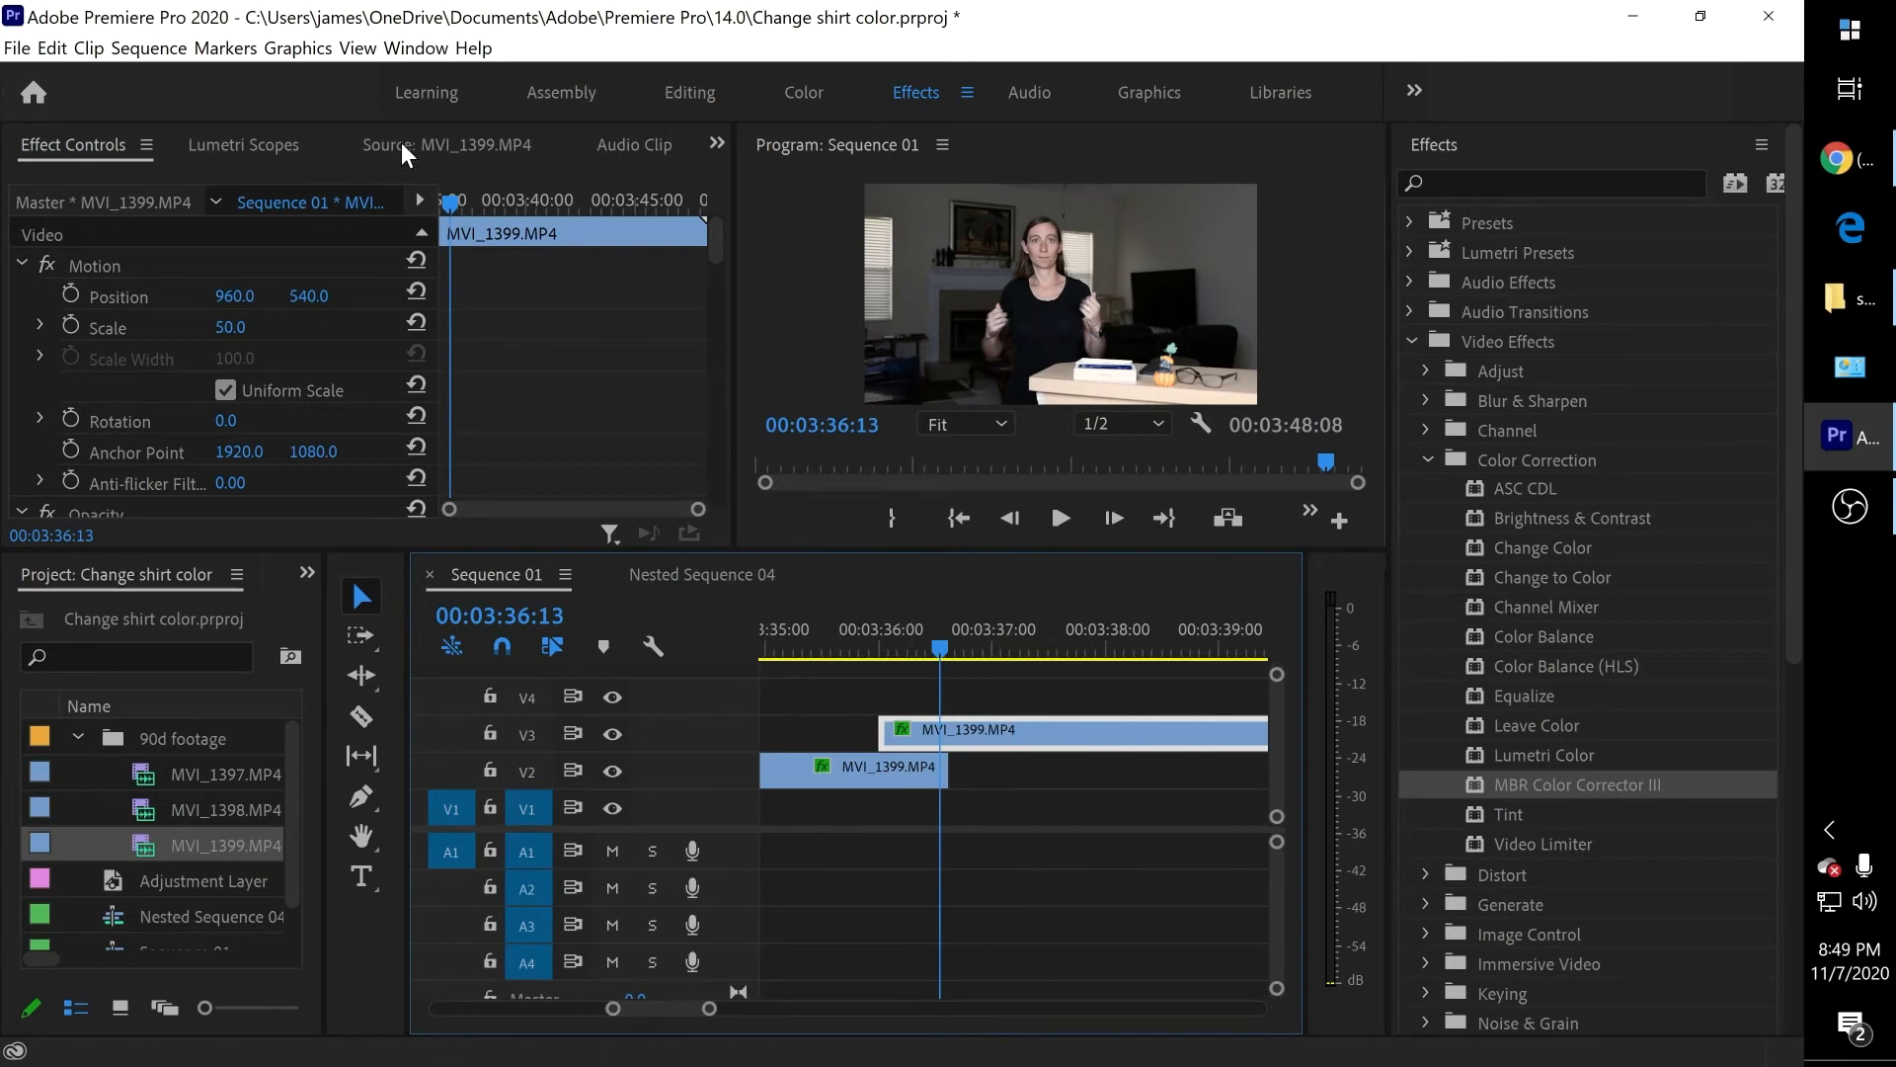
mouse_move(721, 231)
mouse_down()
mouse_move(703, 391)
mouse_move(719, 245)
mouse_up()
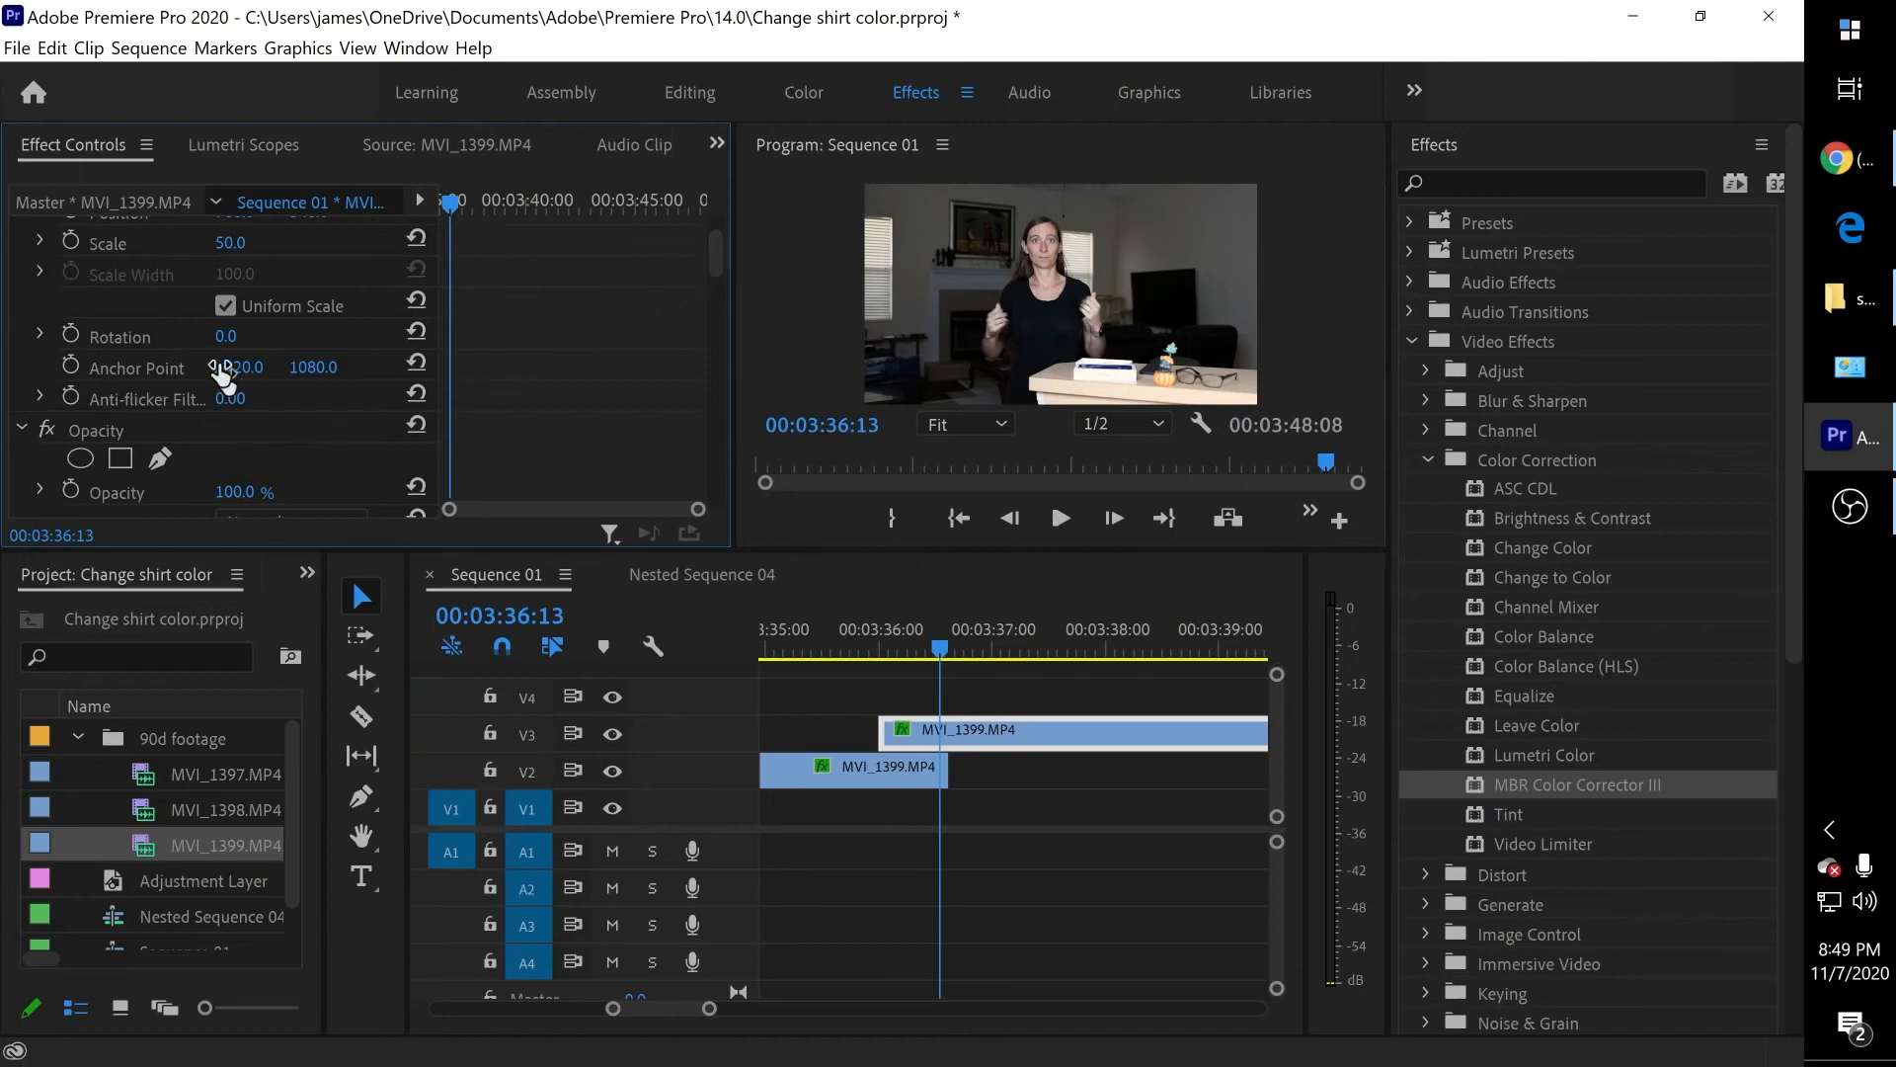
scroll(282, 424, down, 1)
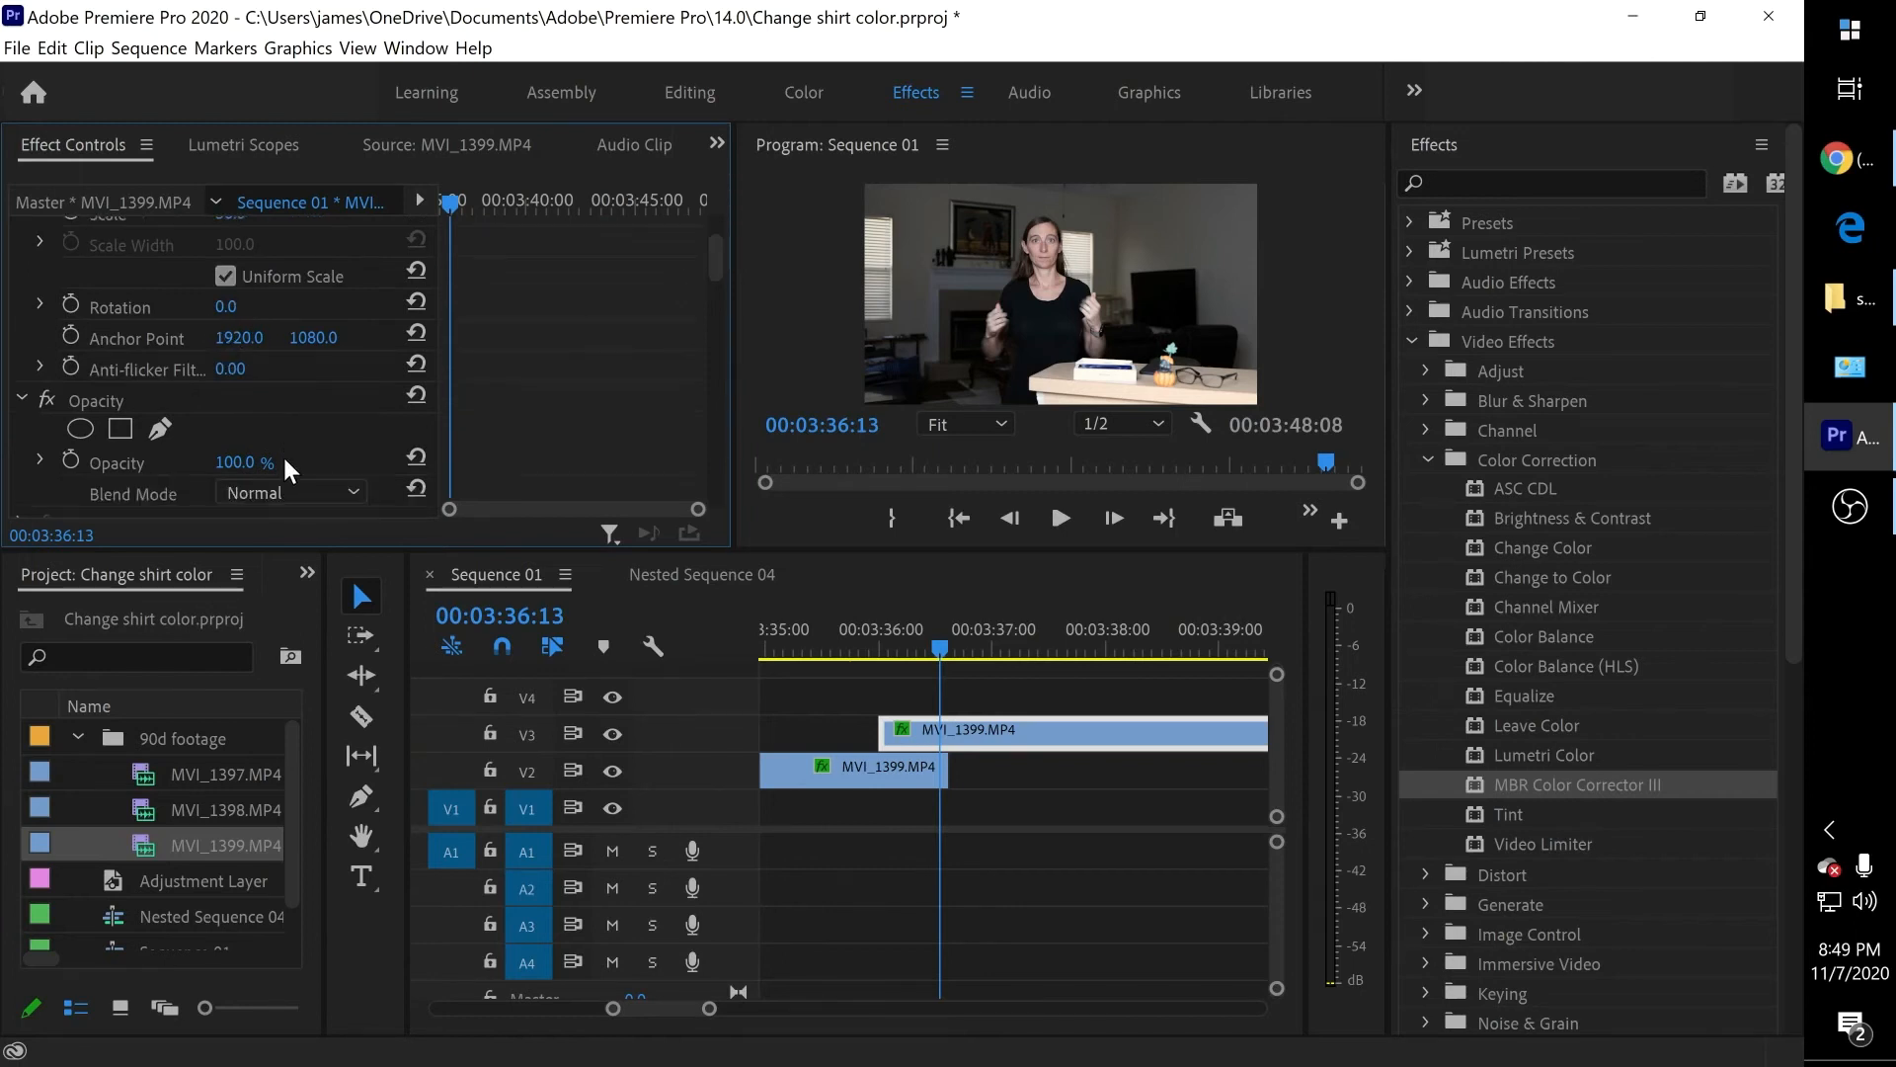
drag(241, 464, 173, 464)
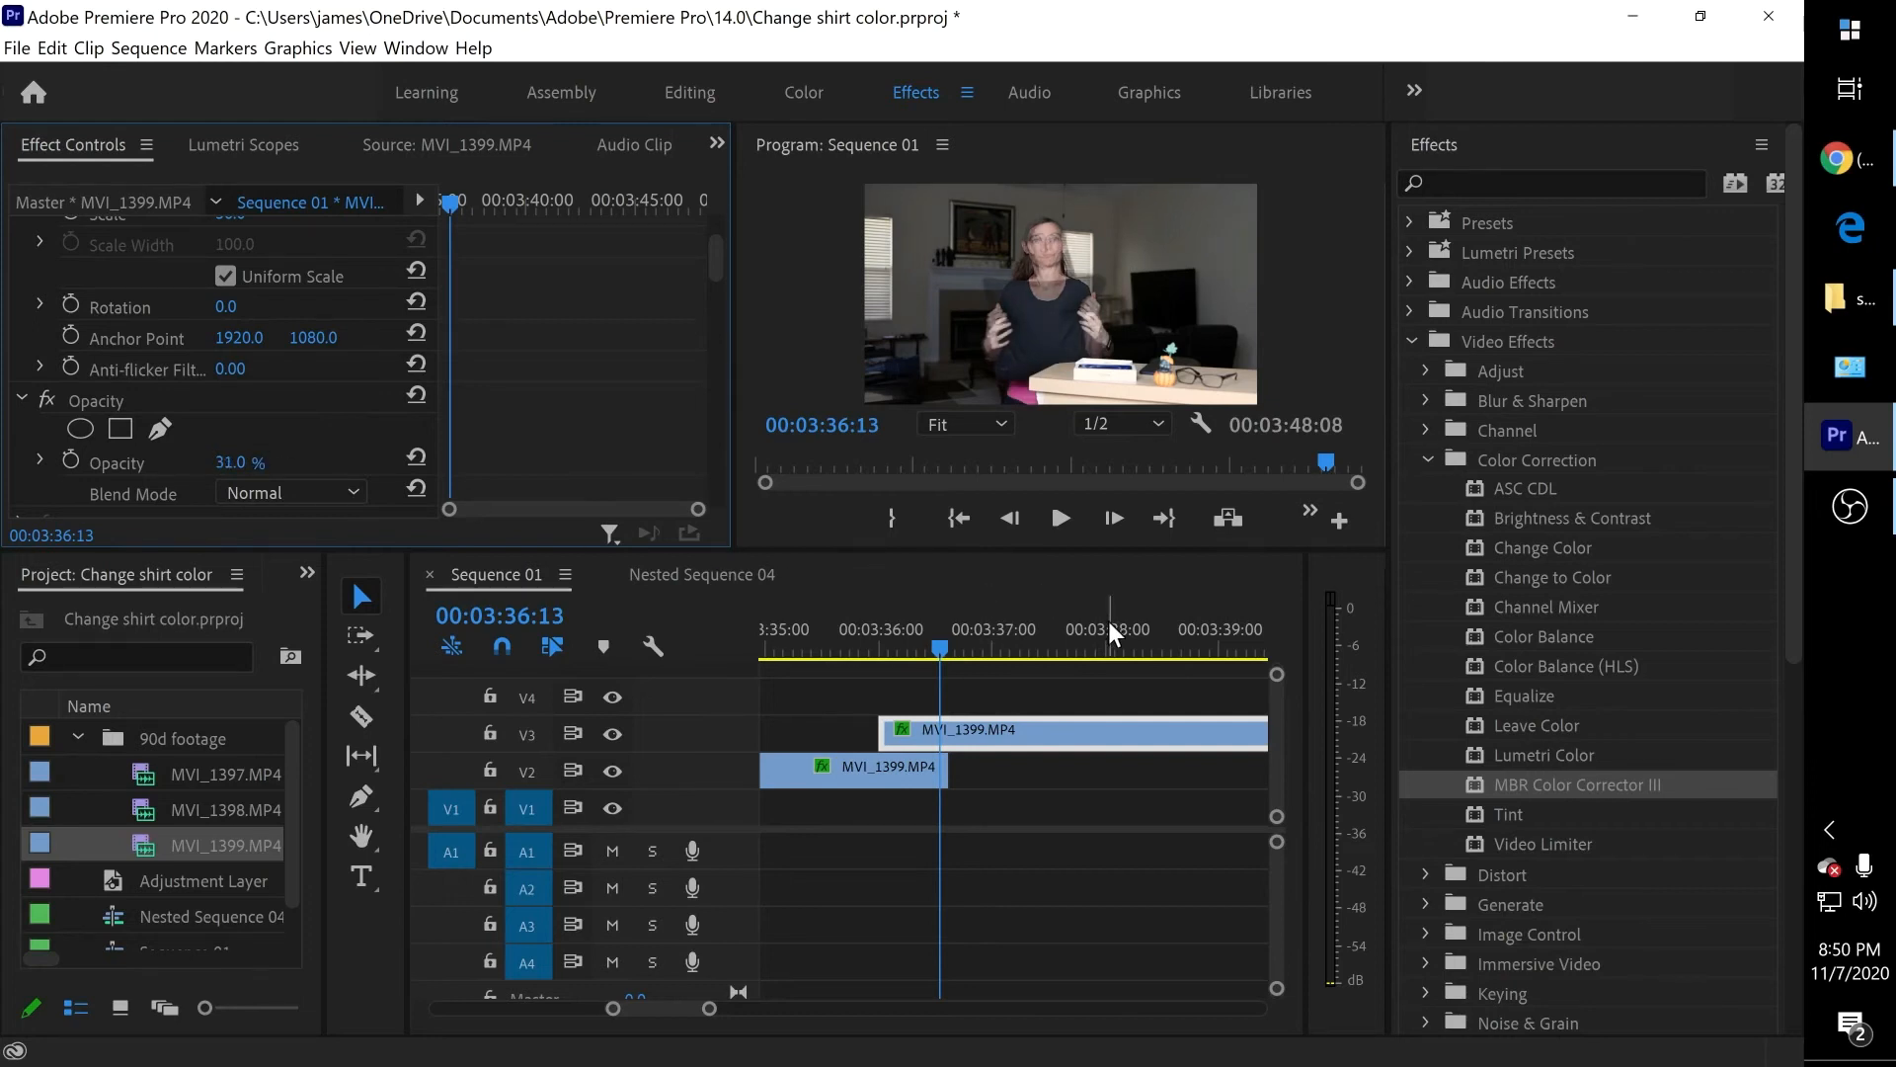
Step: Shift the semi-transparent V3 clip four frames later and enlarge the Program monitor to compare the hand positions
mouse_move(1107, 732)
mouse_down()
mouse_move(1078, 739)
mouse_move(1132, 756)
mouse_up()
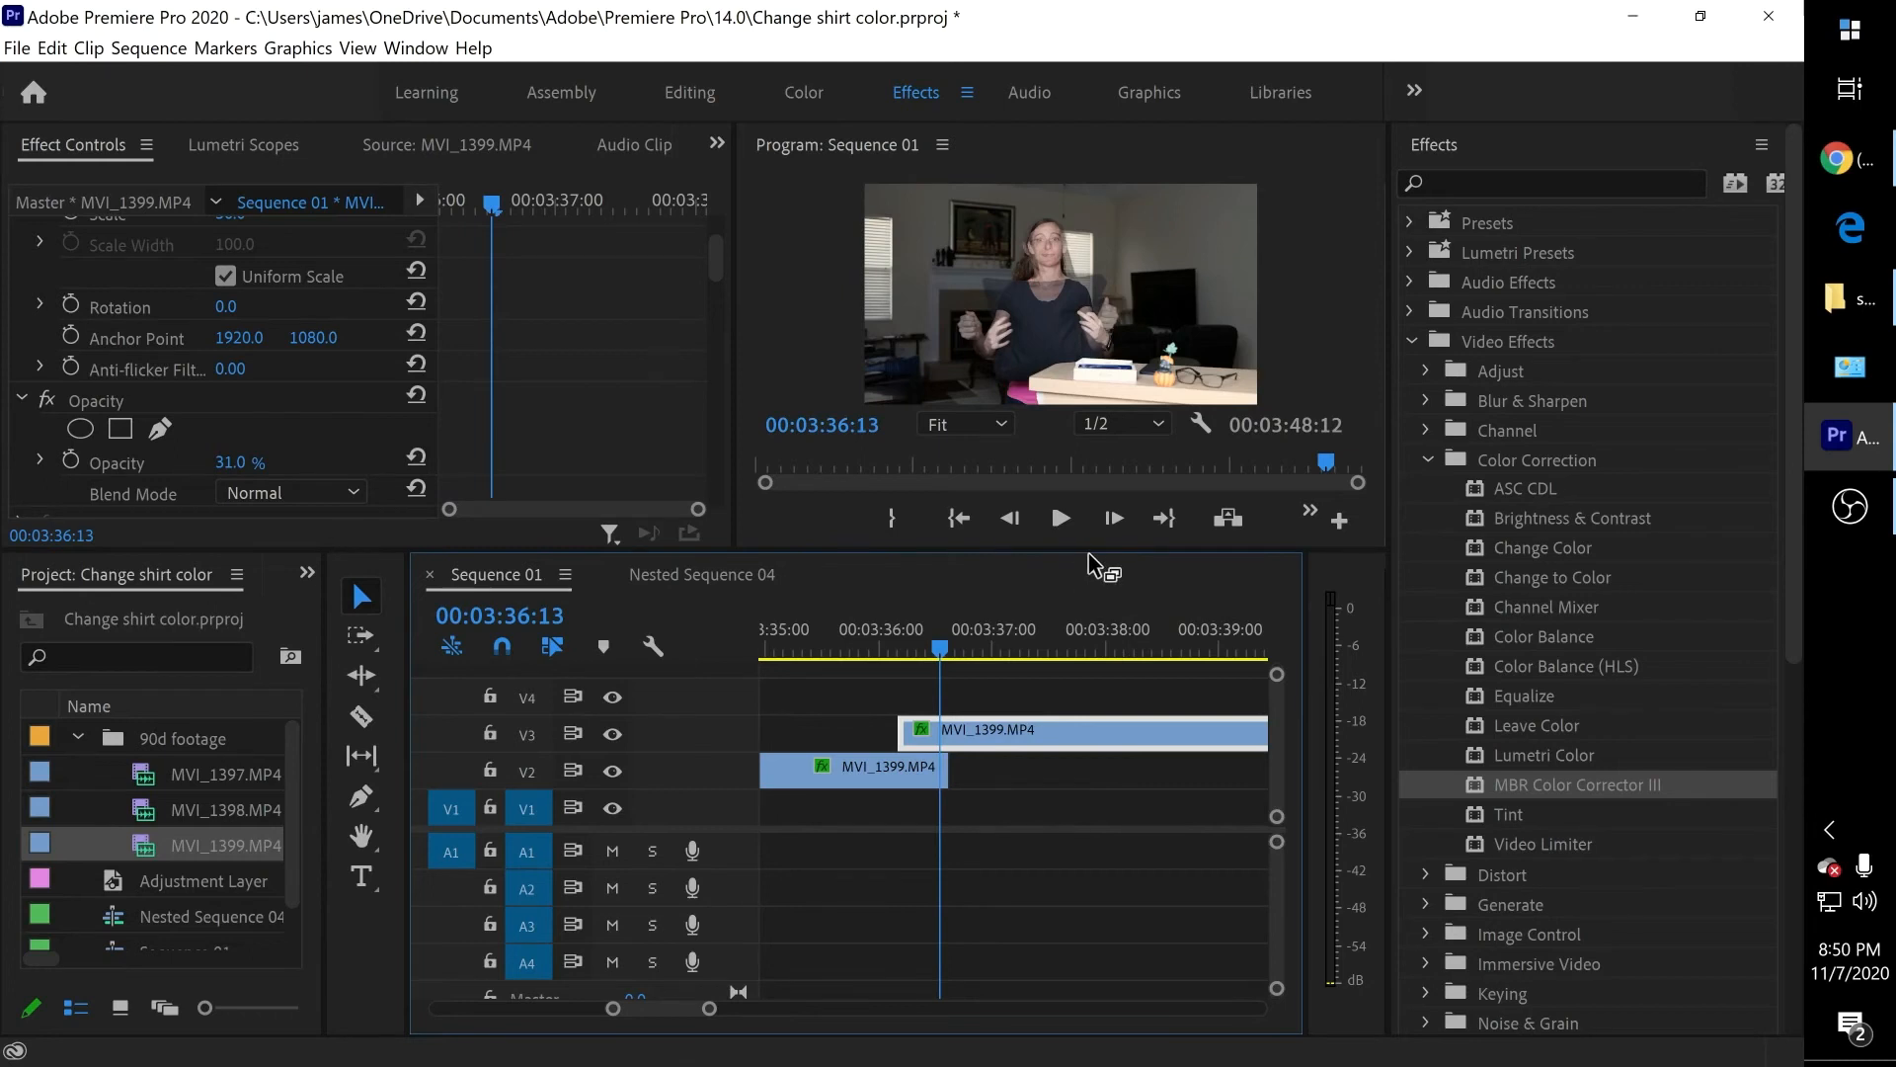
drag(1105, 550, 1090, 698)
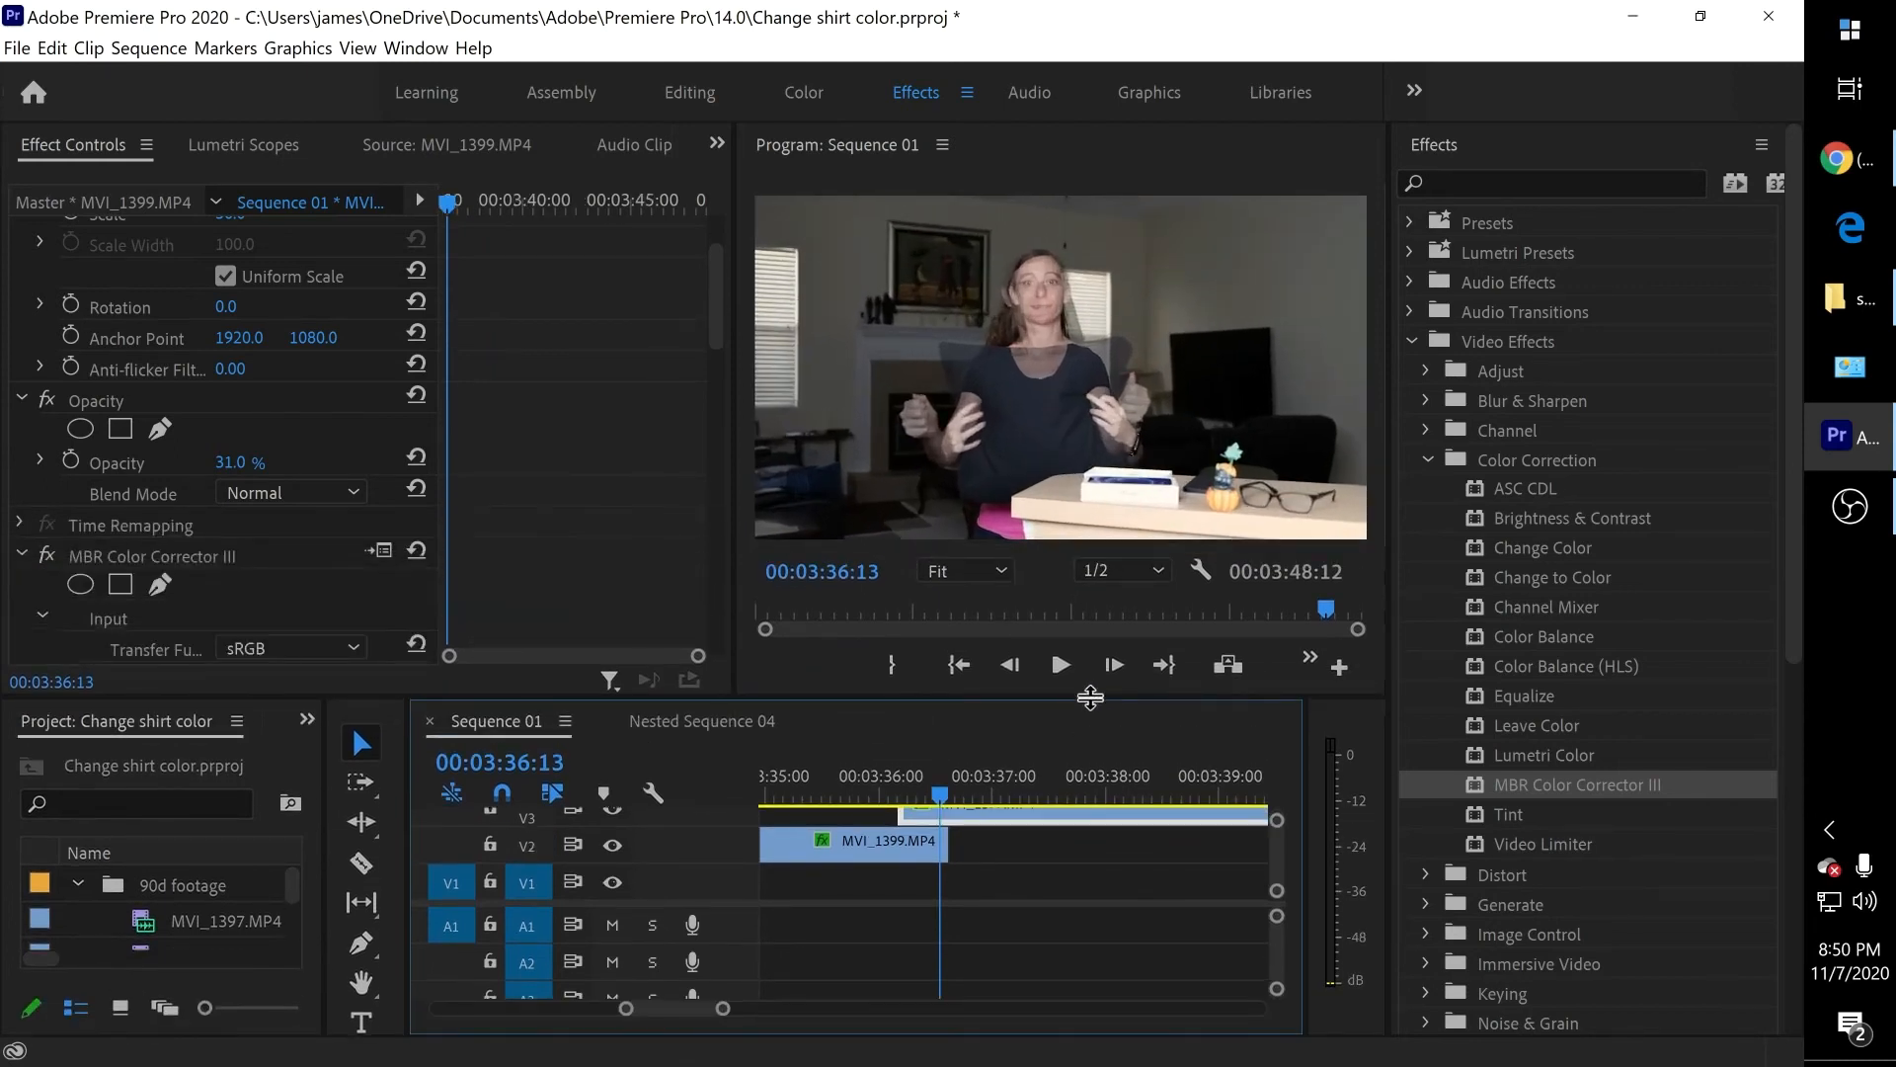
key(Right)
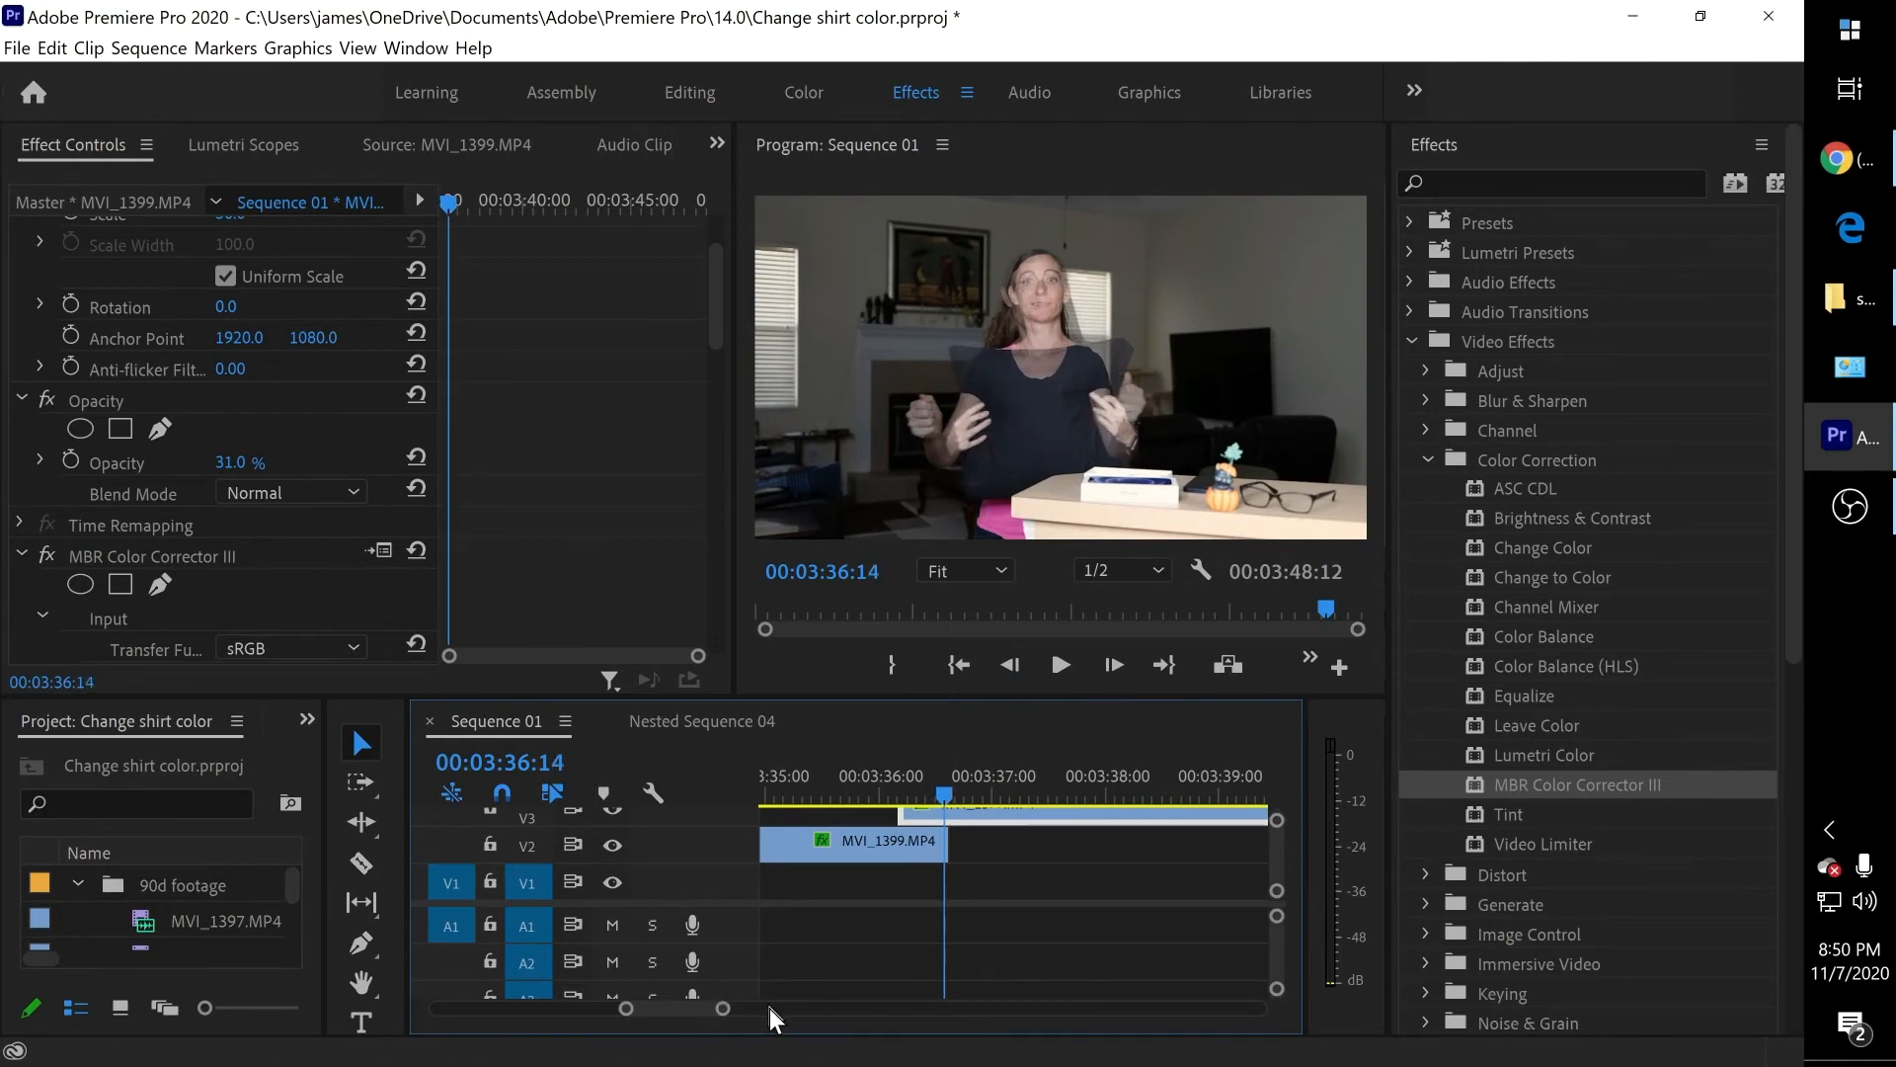
drag(725, 1017, 734, 1027)
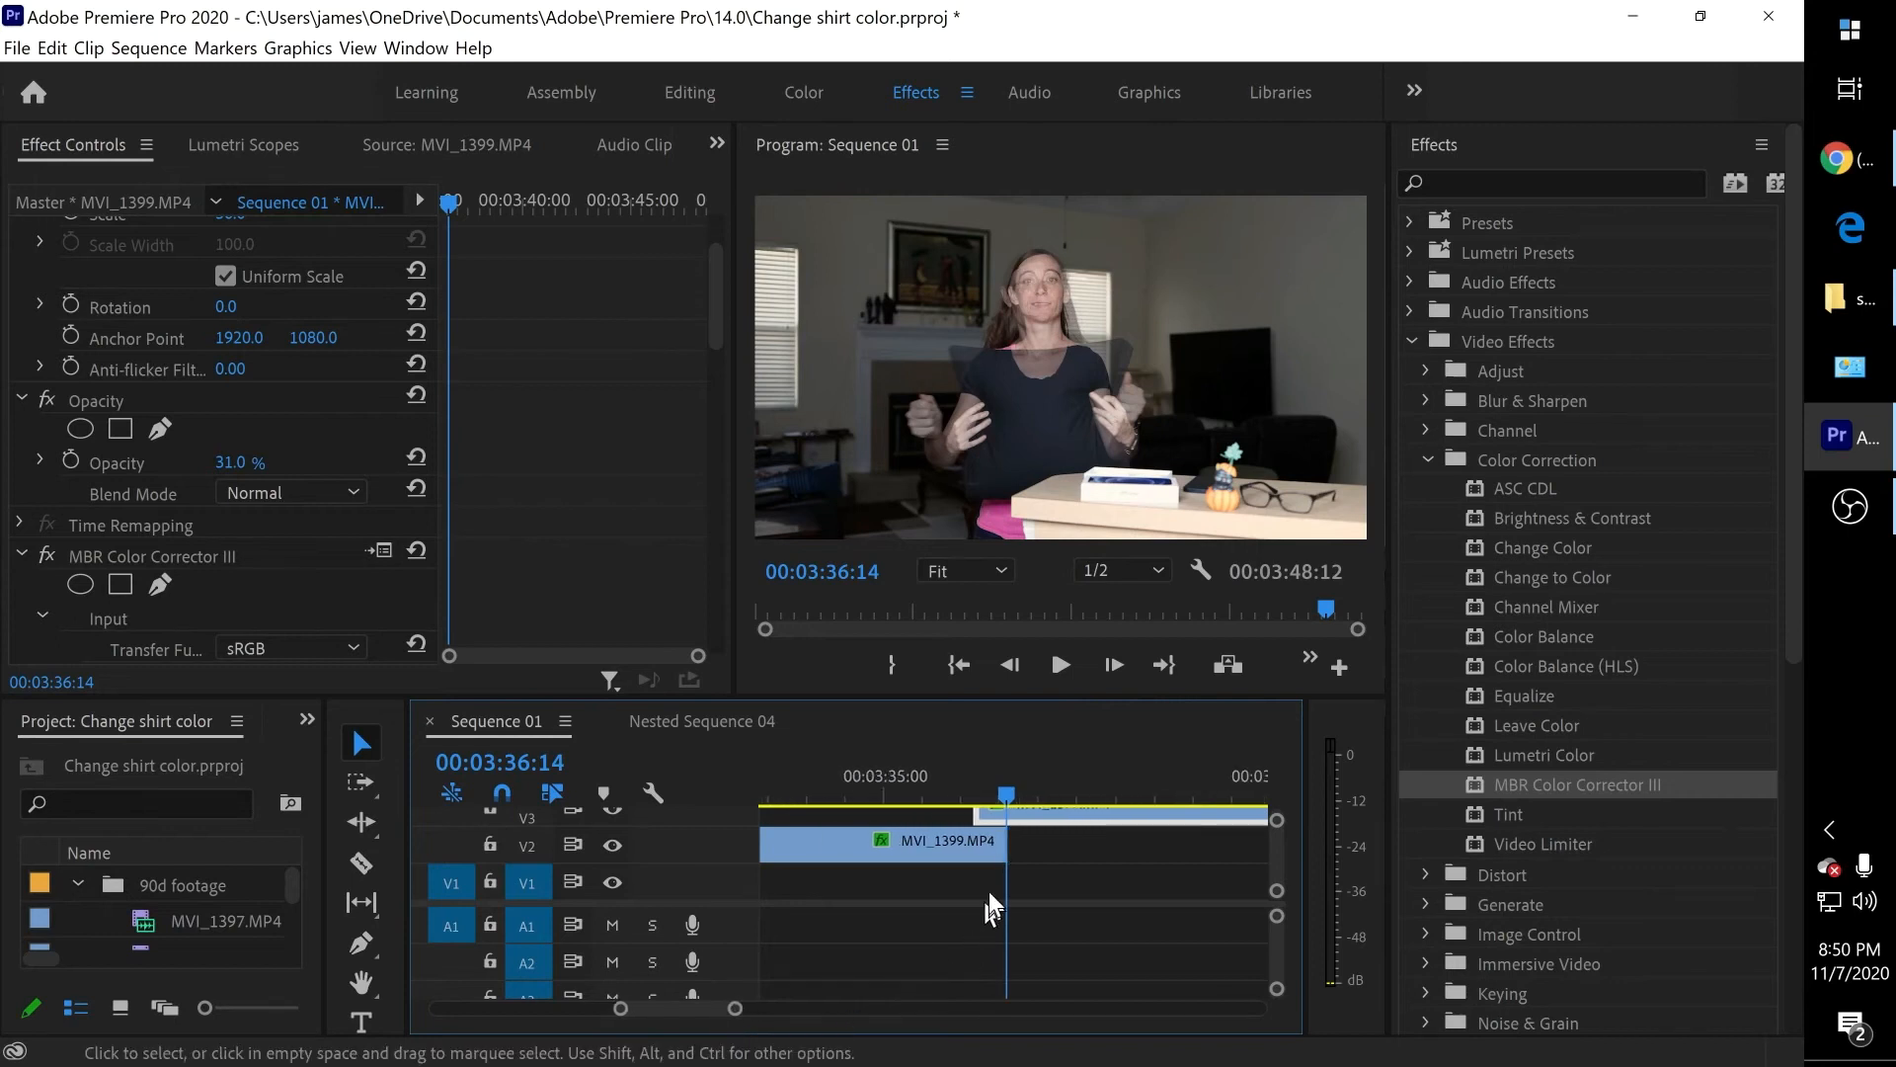
click(1053, 803)
click(998, 553)
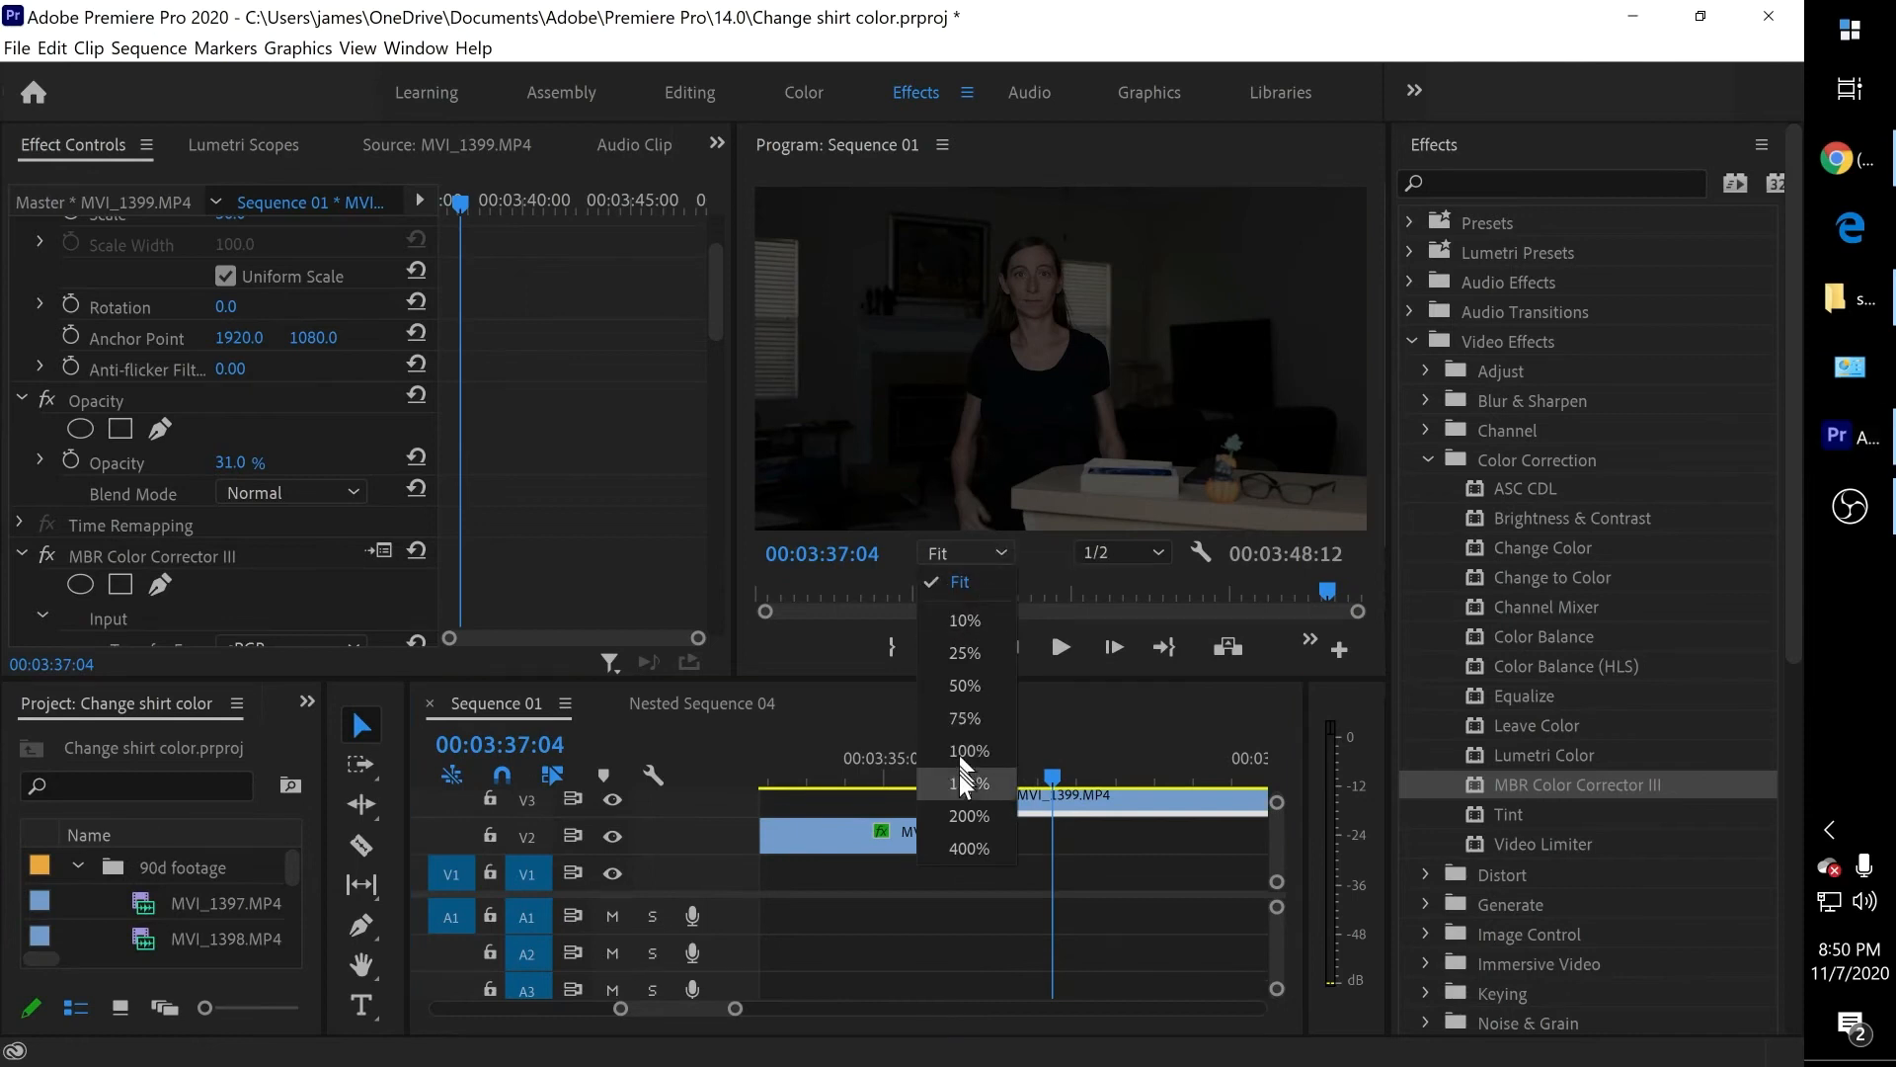
click(967, 816)
click(1000, 555)
click(959, 582)
Step: Shift the V3 clip another four frames later and compare it with the pillow frame at 00:03:36:14 by hiding and showing V3
drag(1190, 802, 1170, 804)
click(1006, 765)
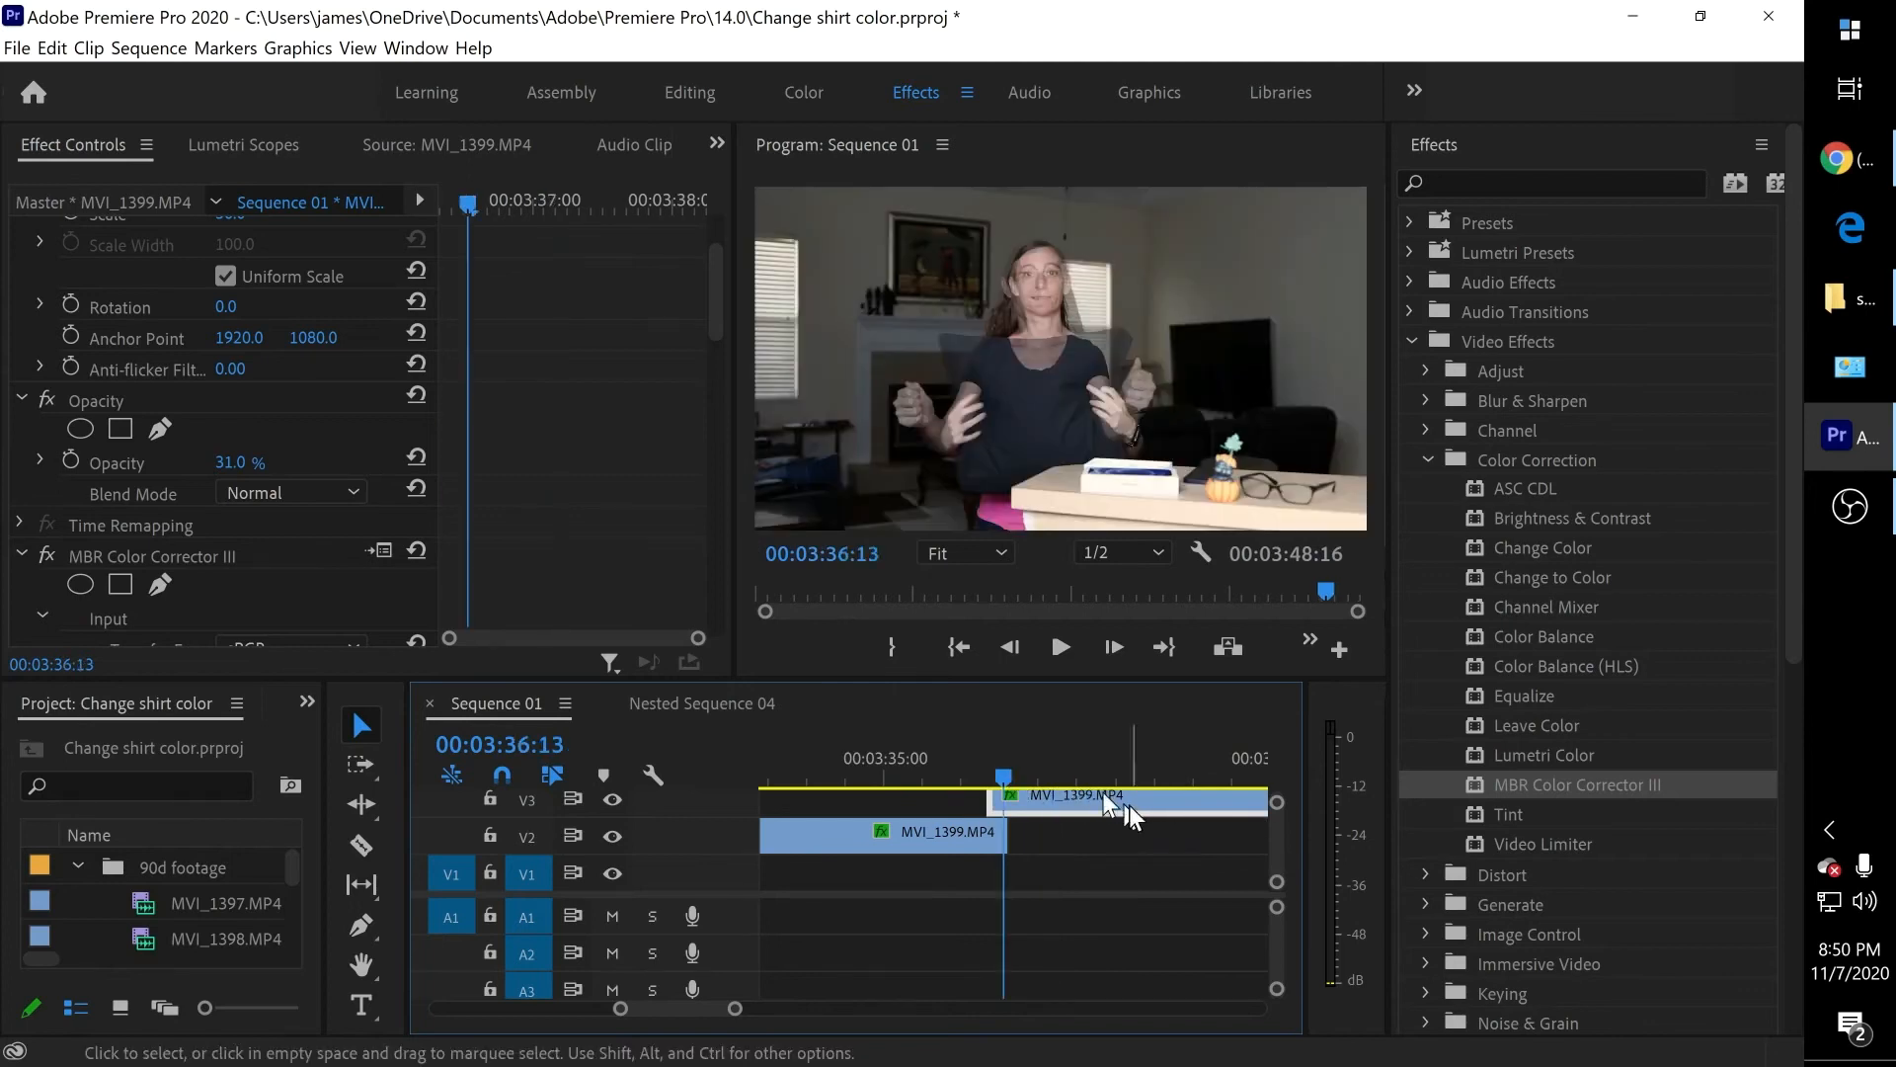
key(Right)
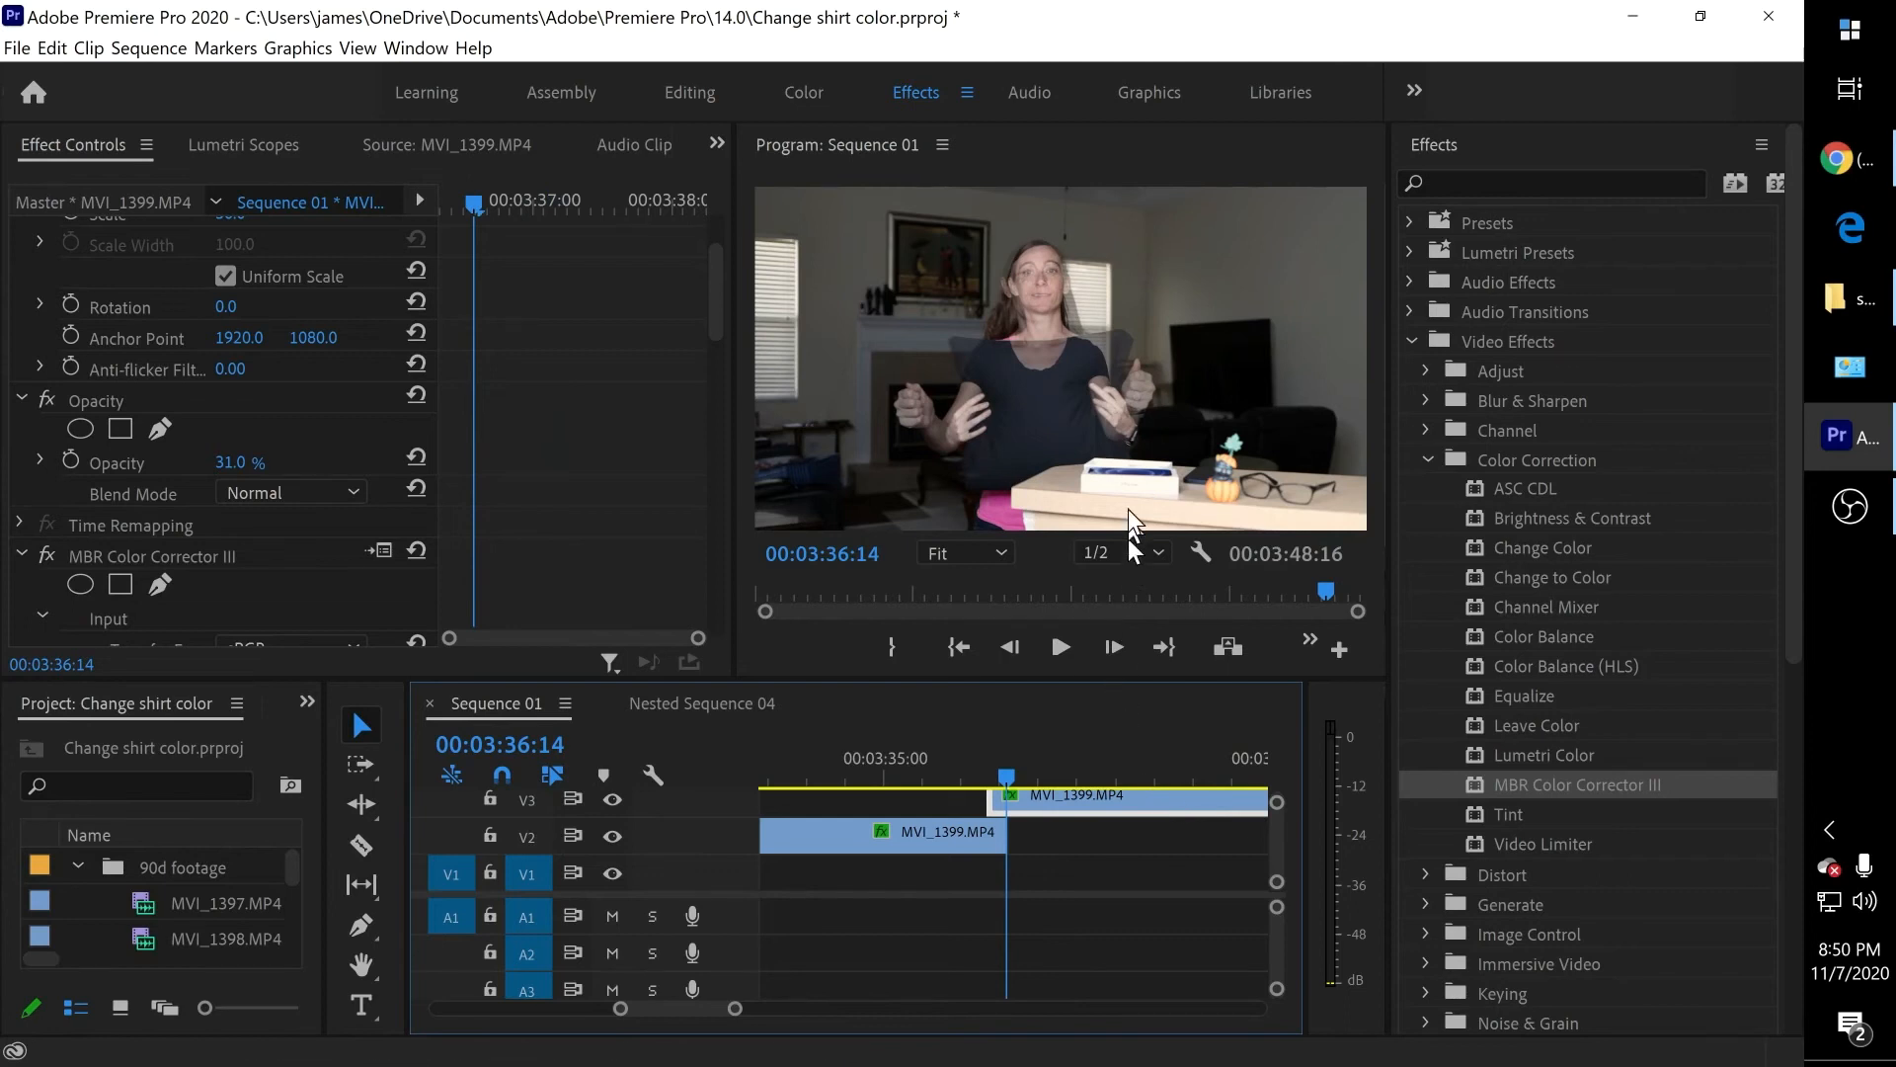
click(611, 799)
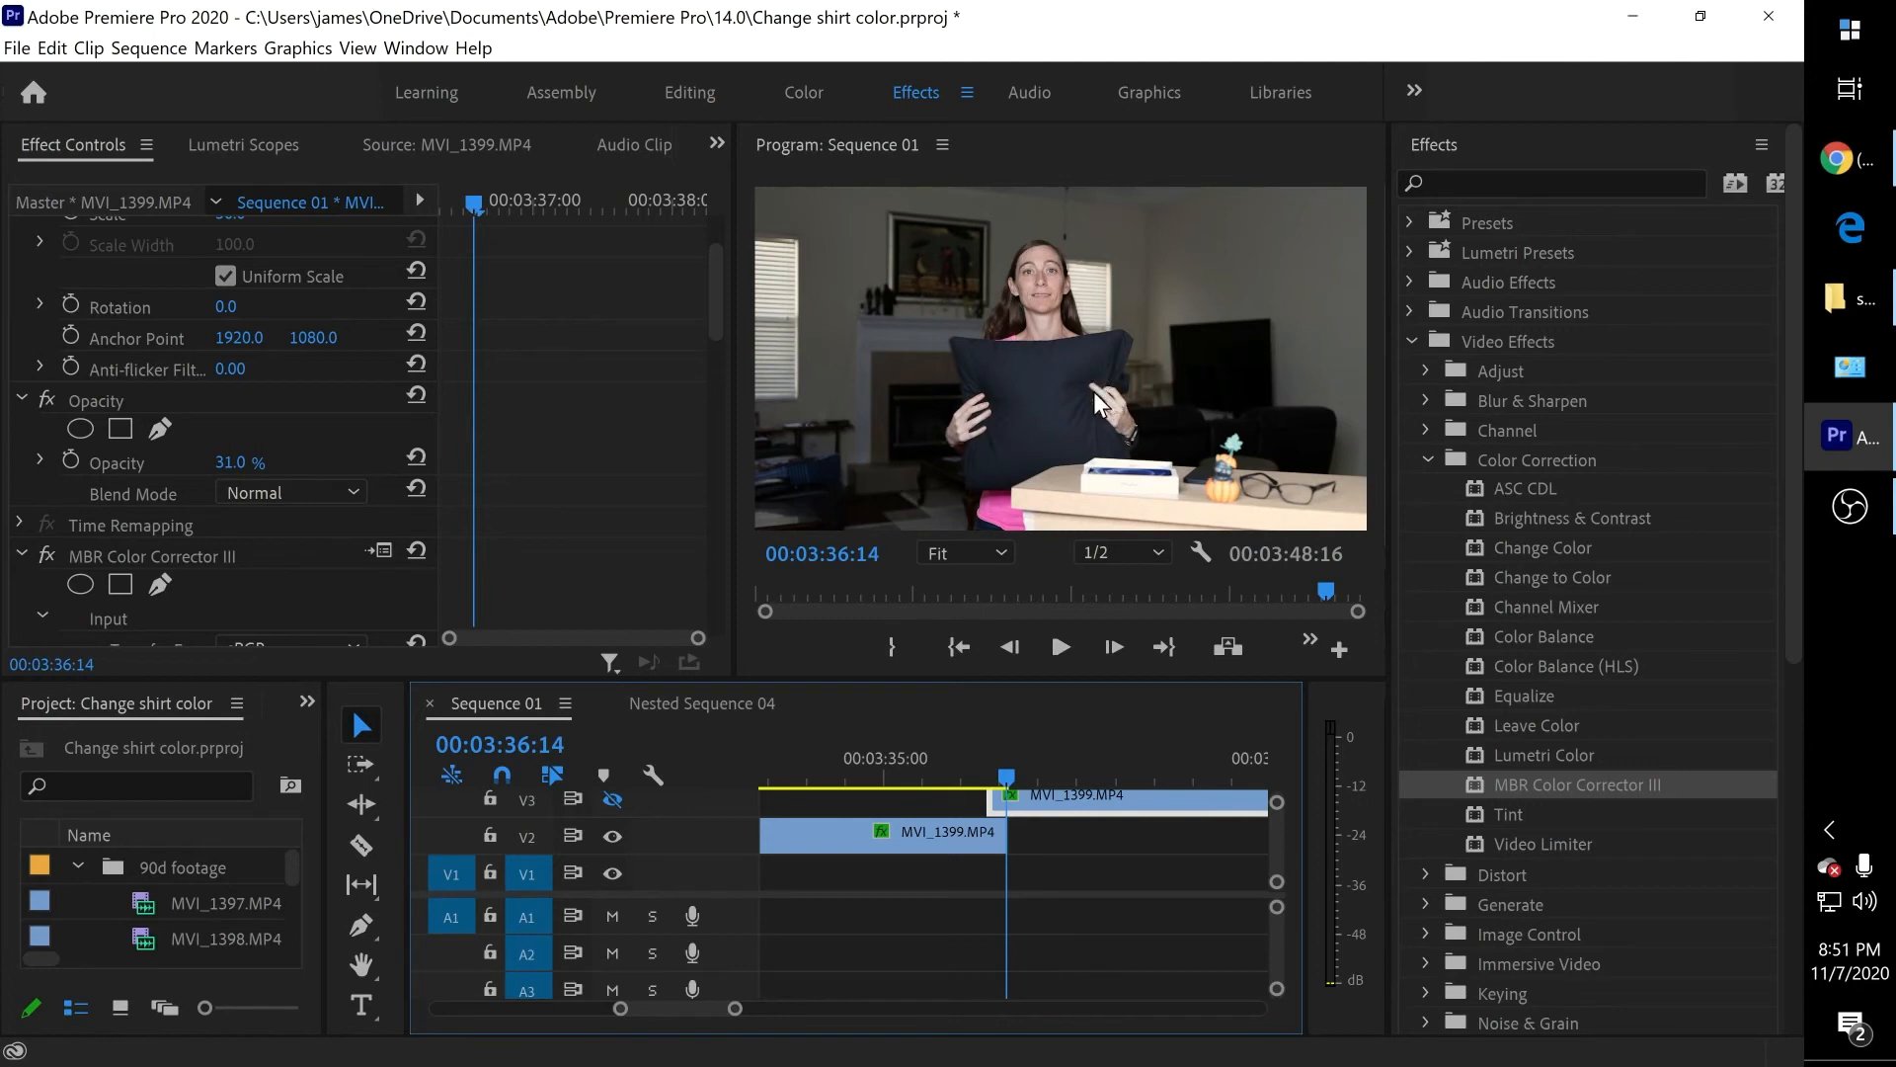
click(618, 798)
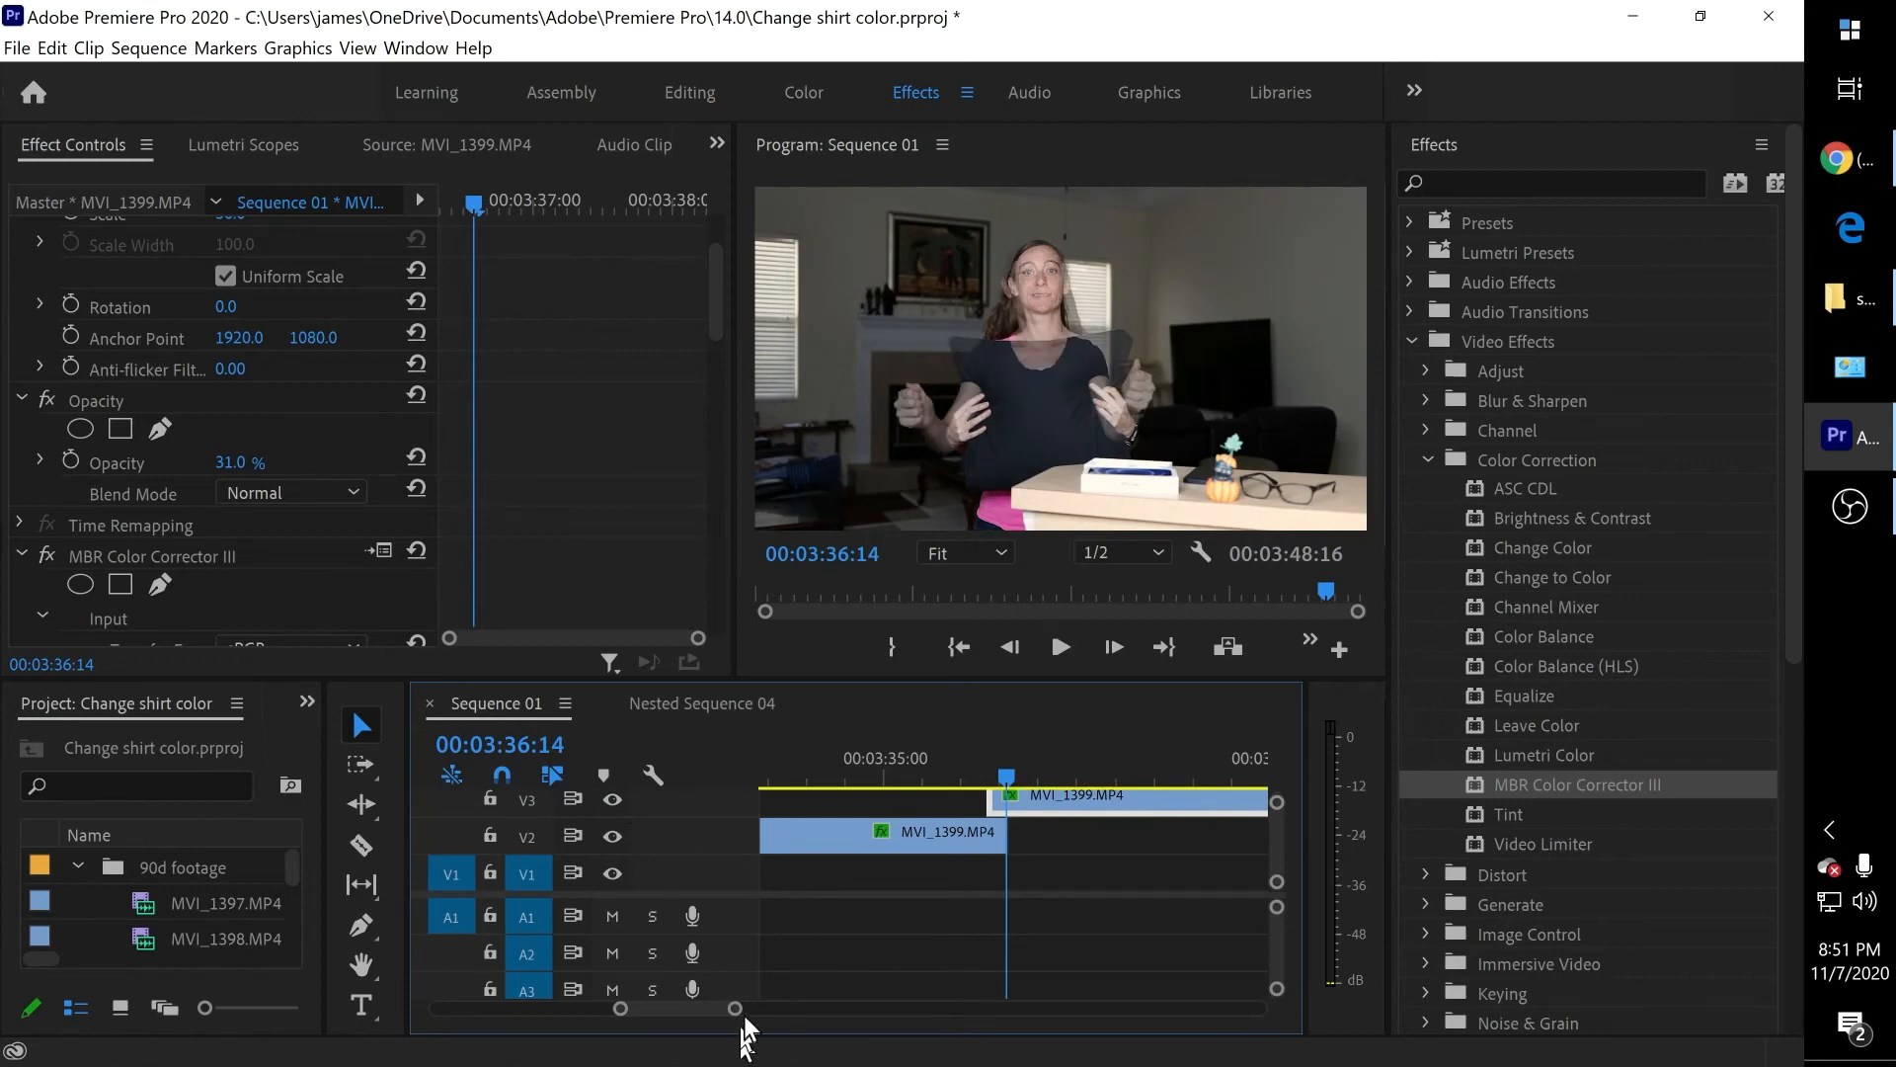
Step: Shift the V3 clip three frames earlier and check its hand pose by hiding and showing track V2
drag(735, 1008, 674, 1008)
drag(1181, 794, 1106, 809)
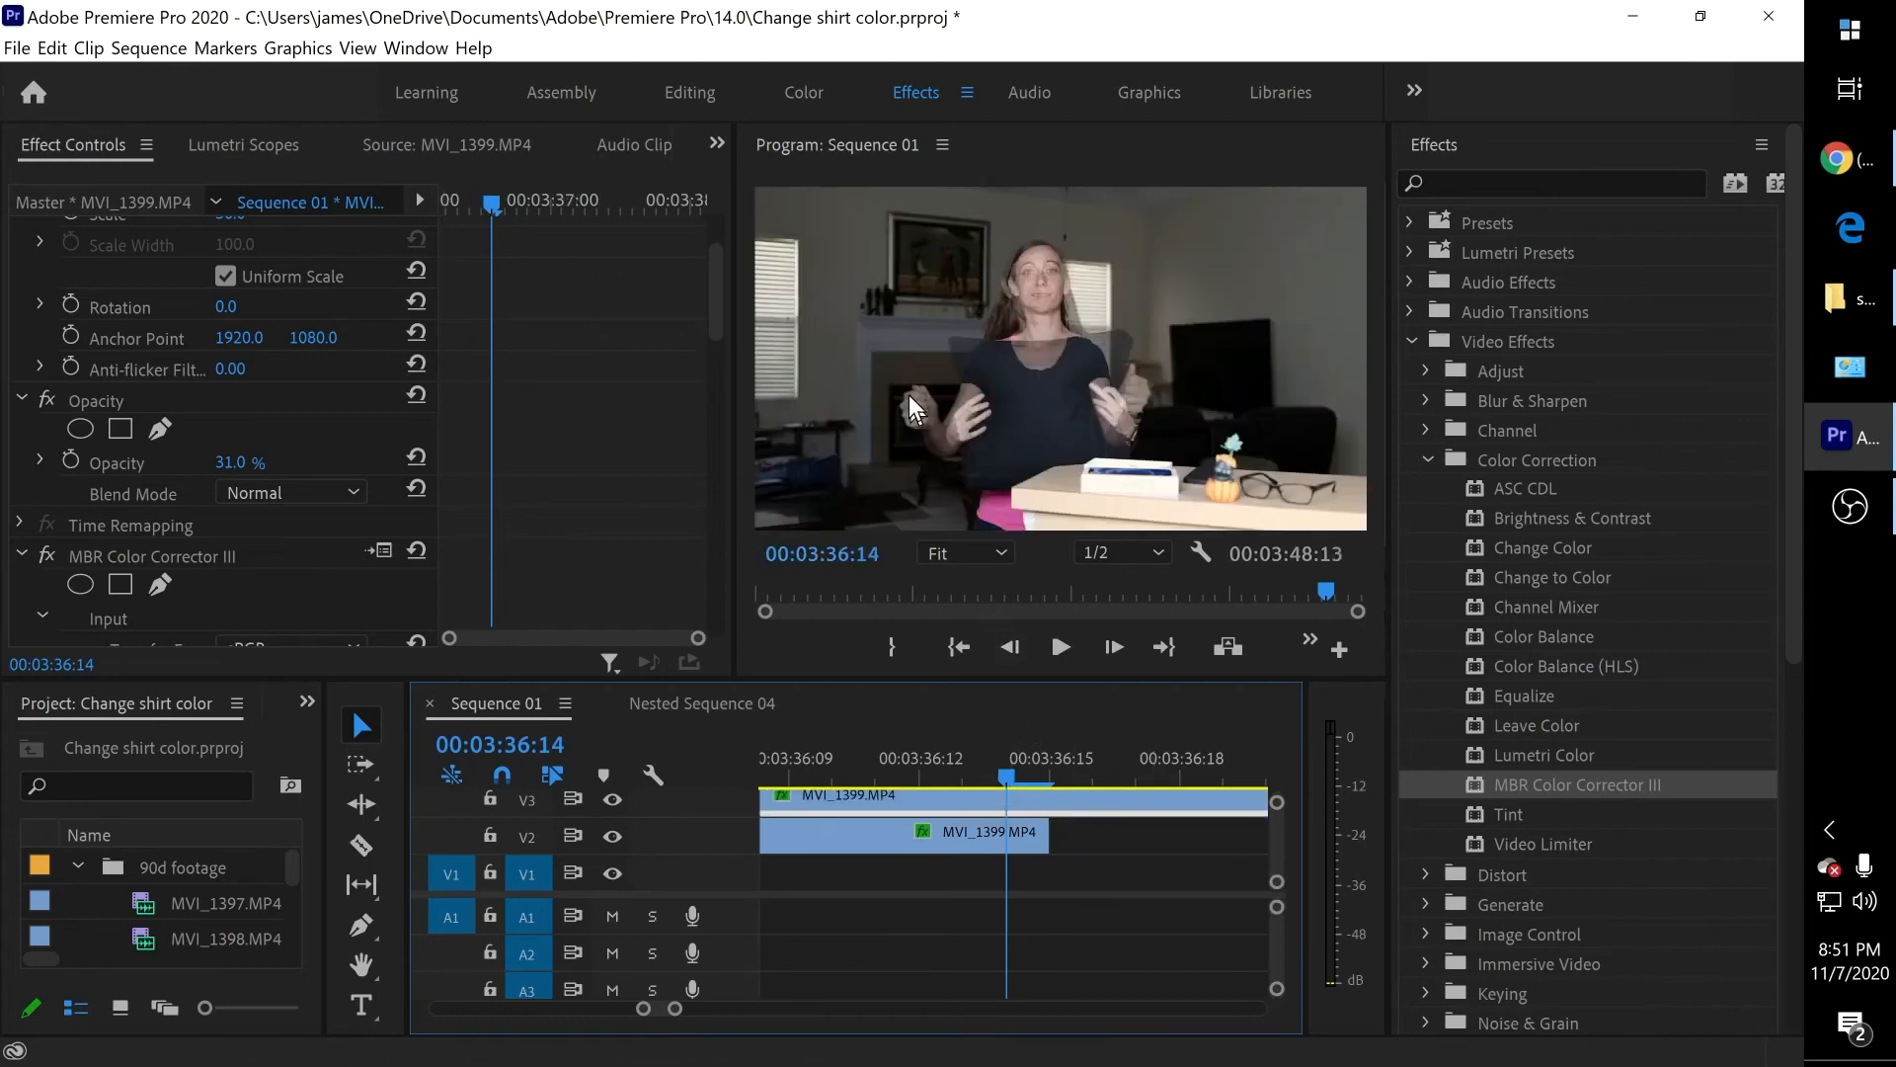
click(613, 836)
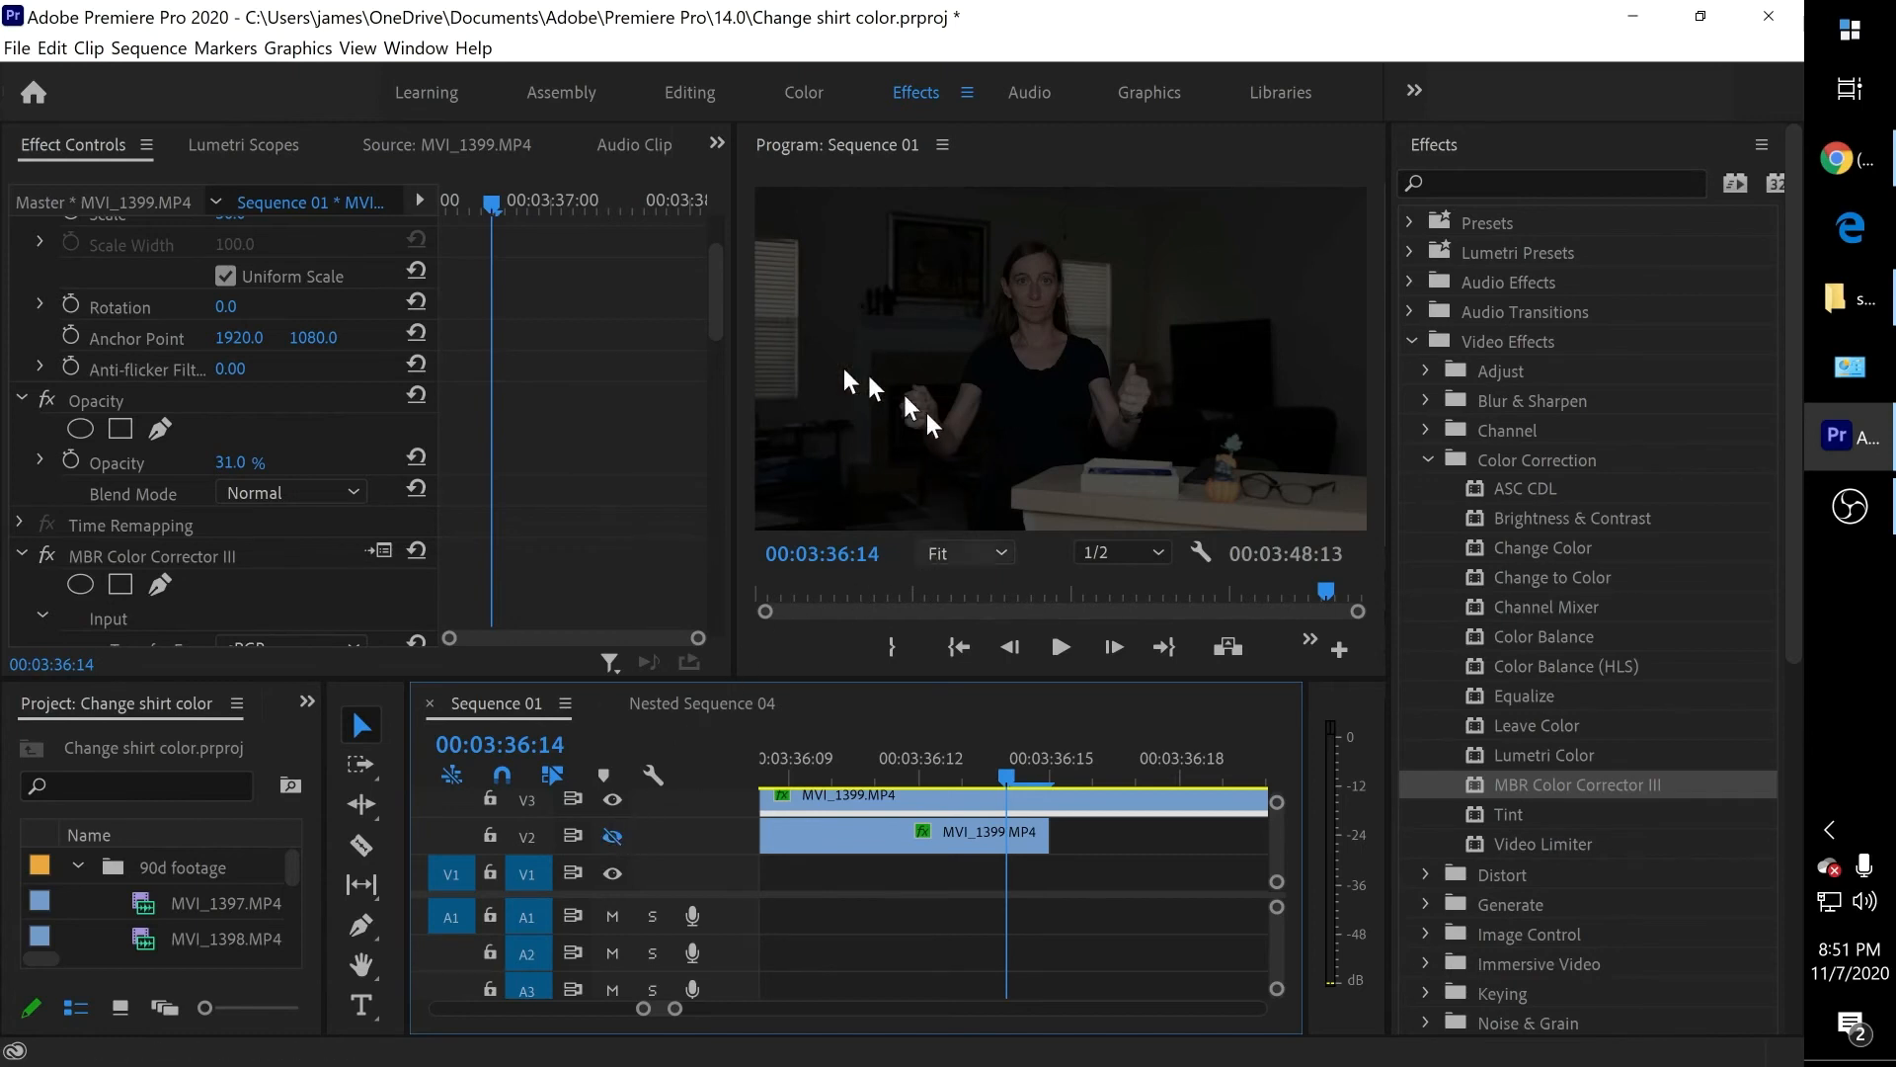
click(607, 833)
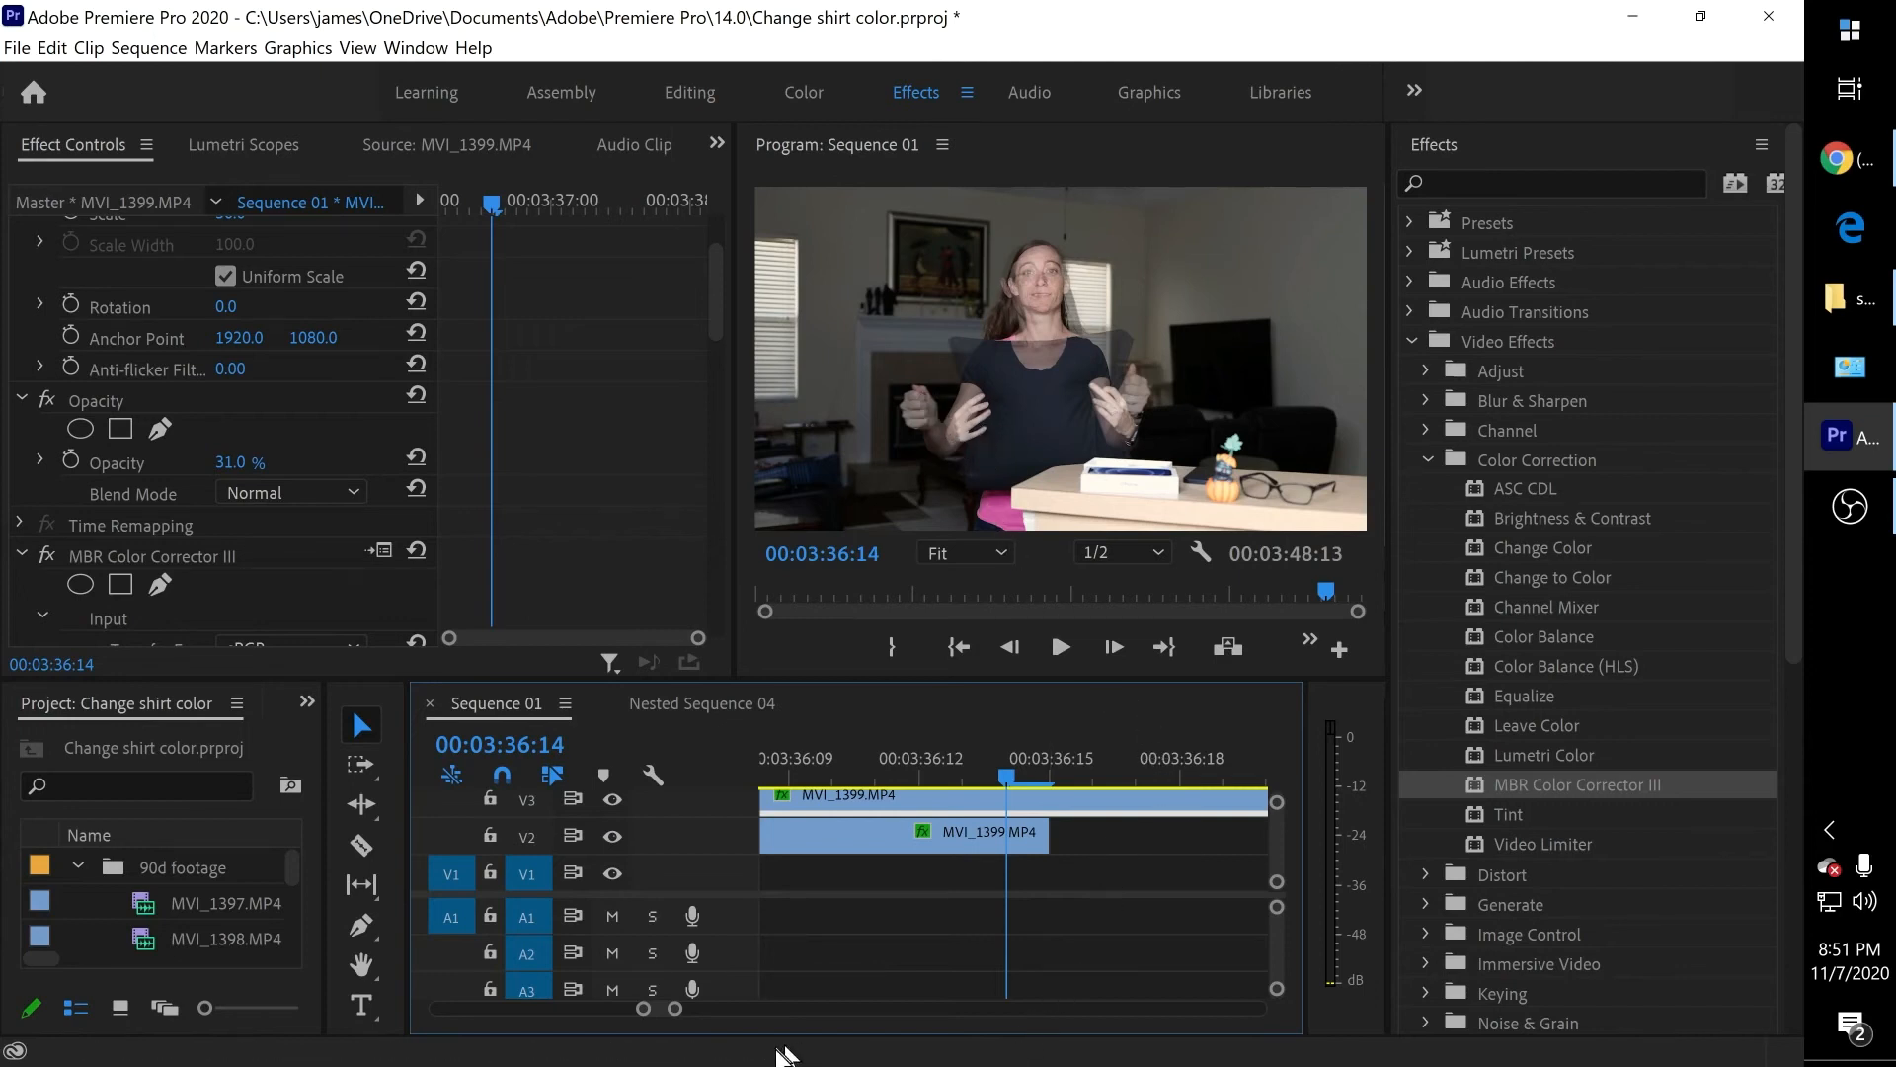
Step: Trim the V3 clip's start to 00:03:36:14 and shift the clip four frames earlier to align the hands
drag(674, 1007, 742, 1007)
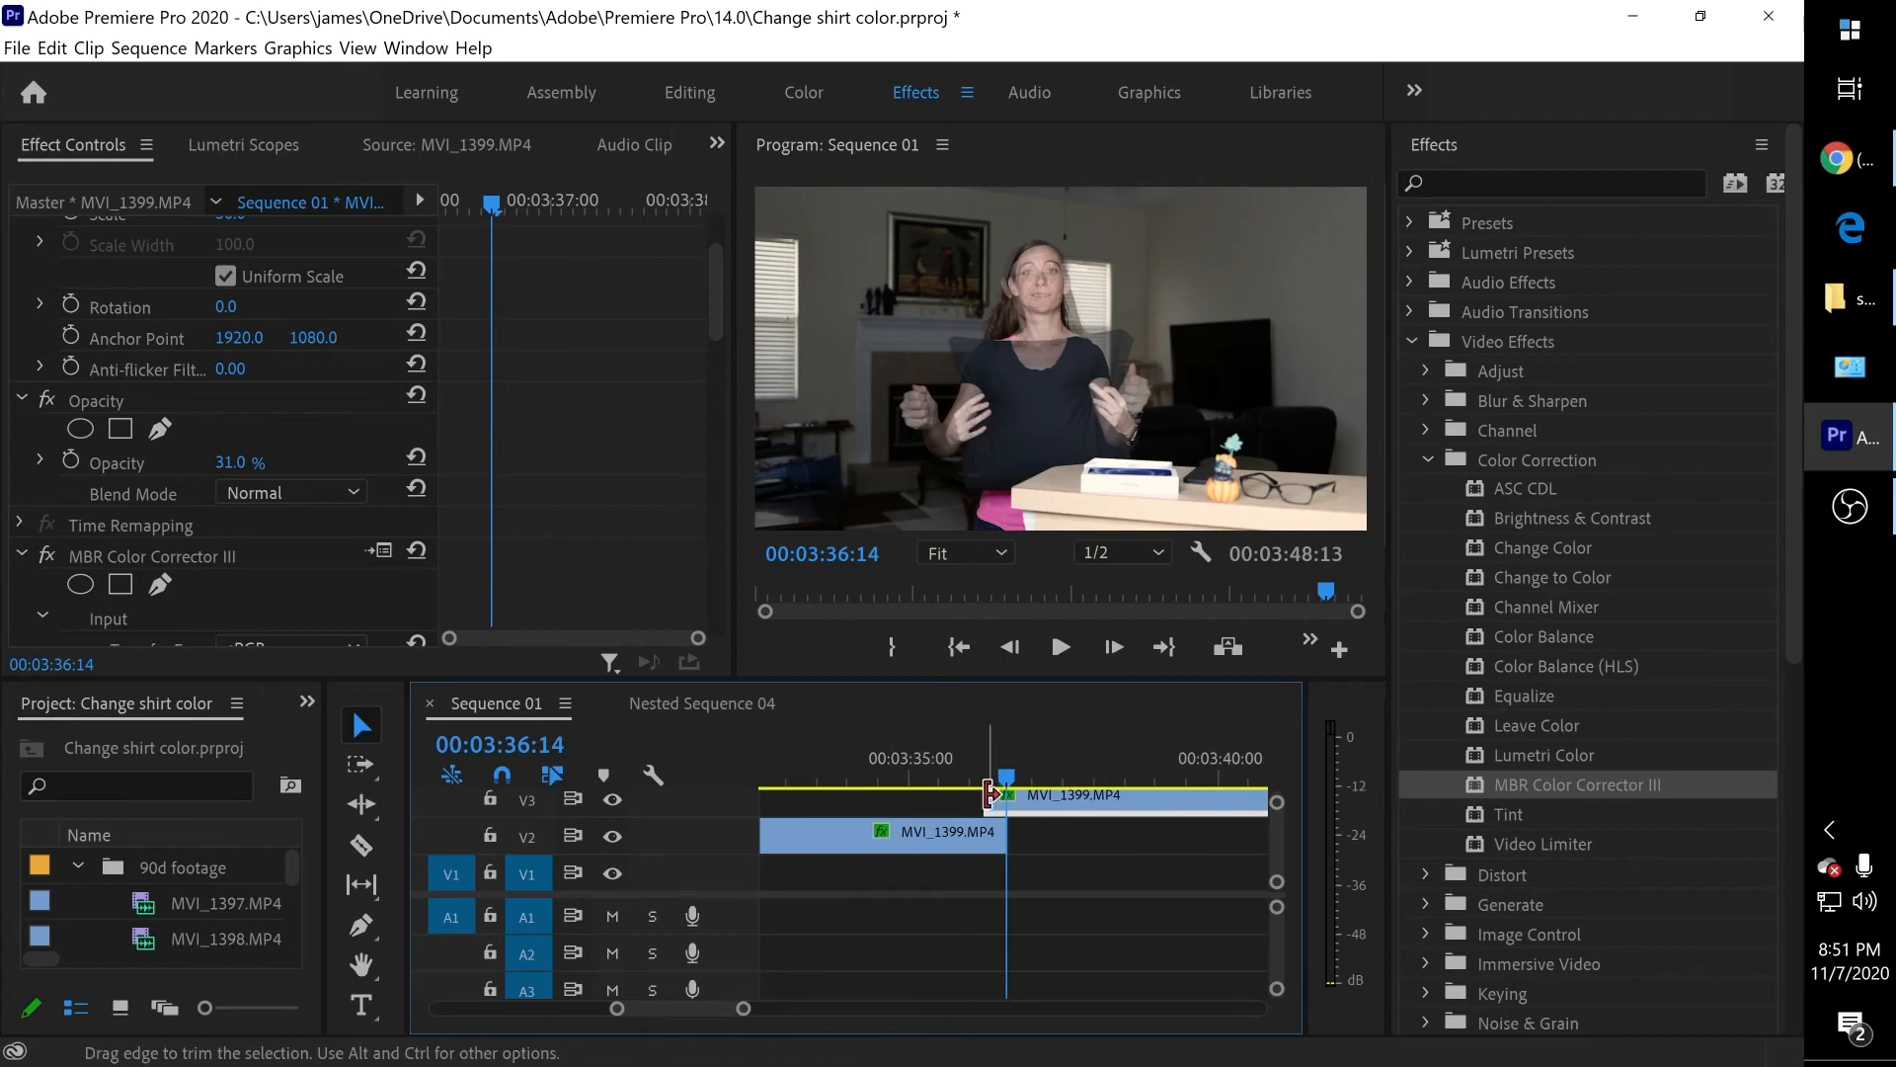
drag(996, 794, 1008, 794)
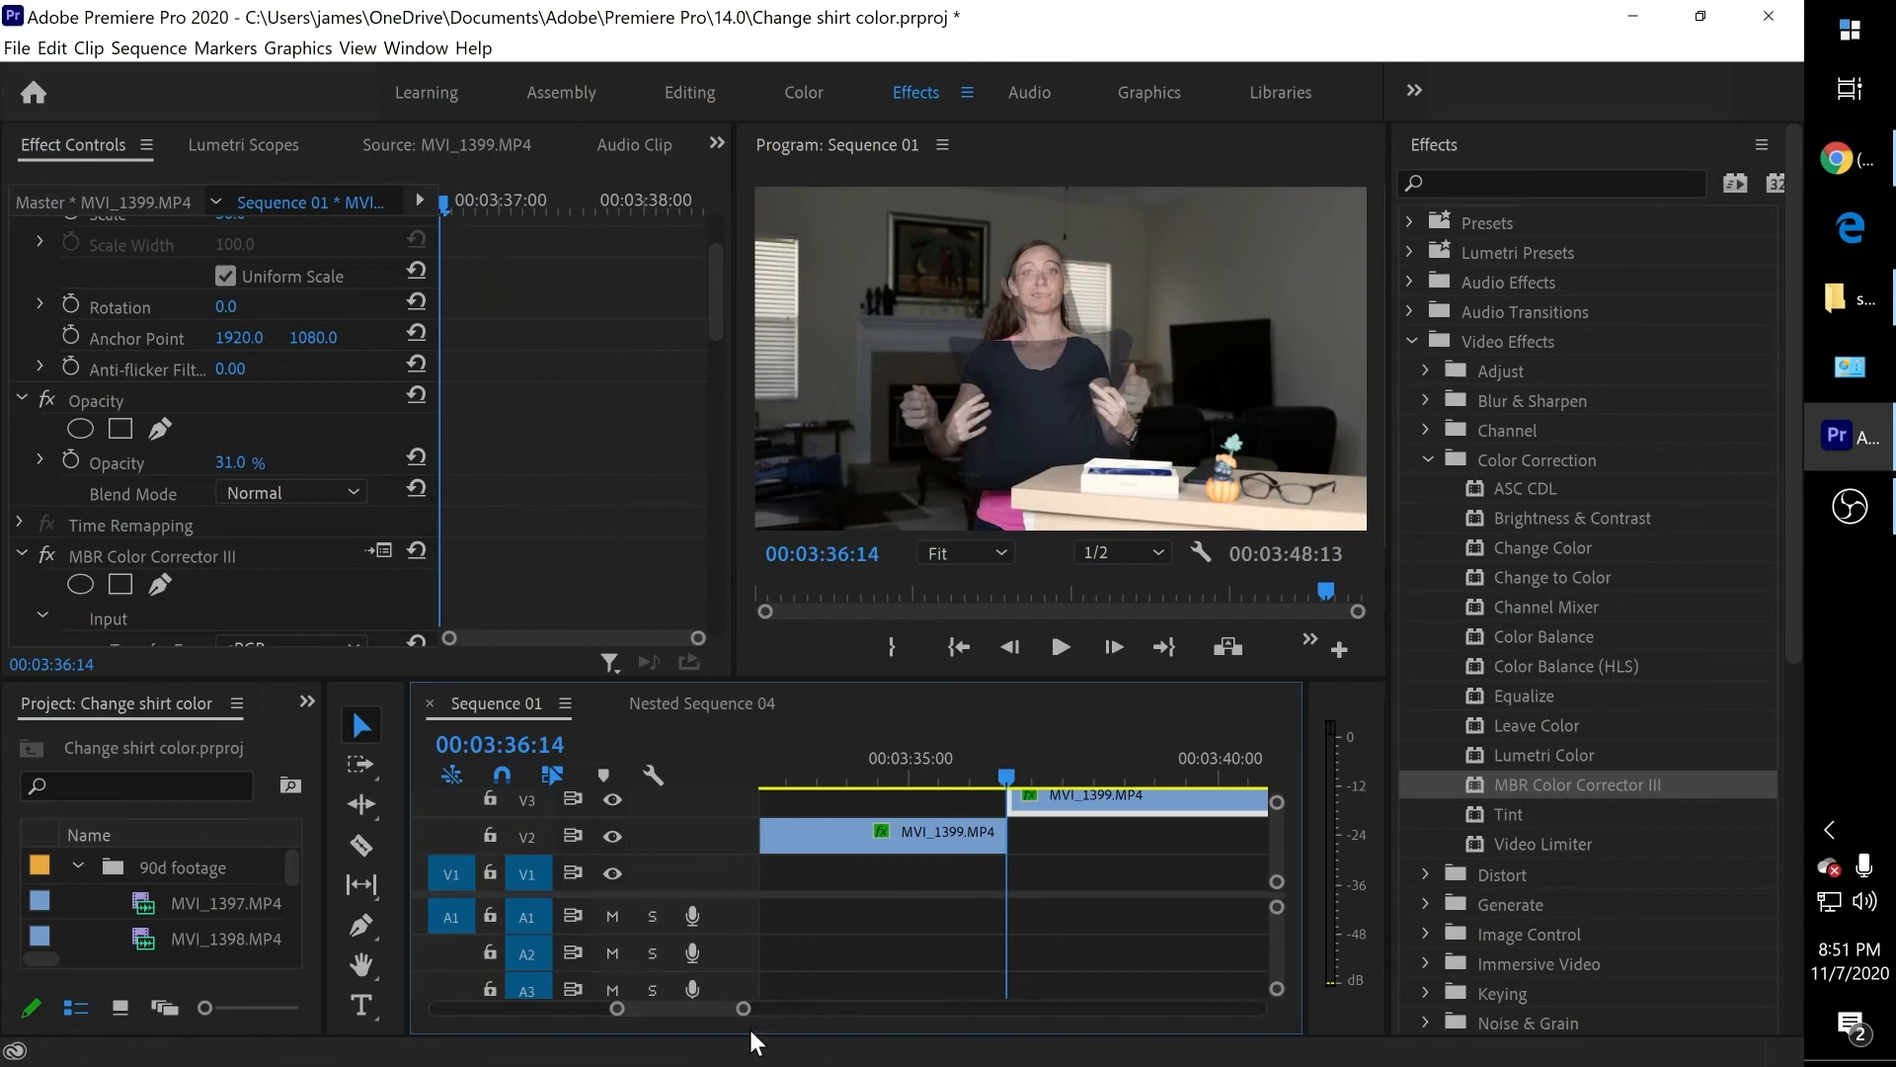
drag(744, 1009, 692, 1023)
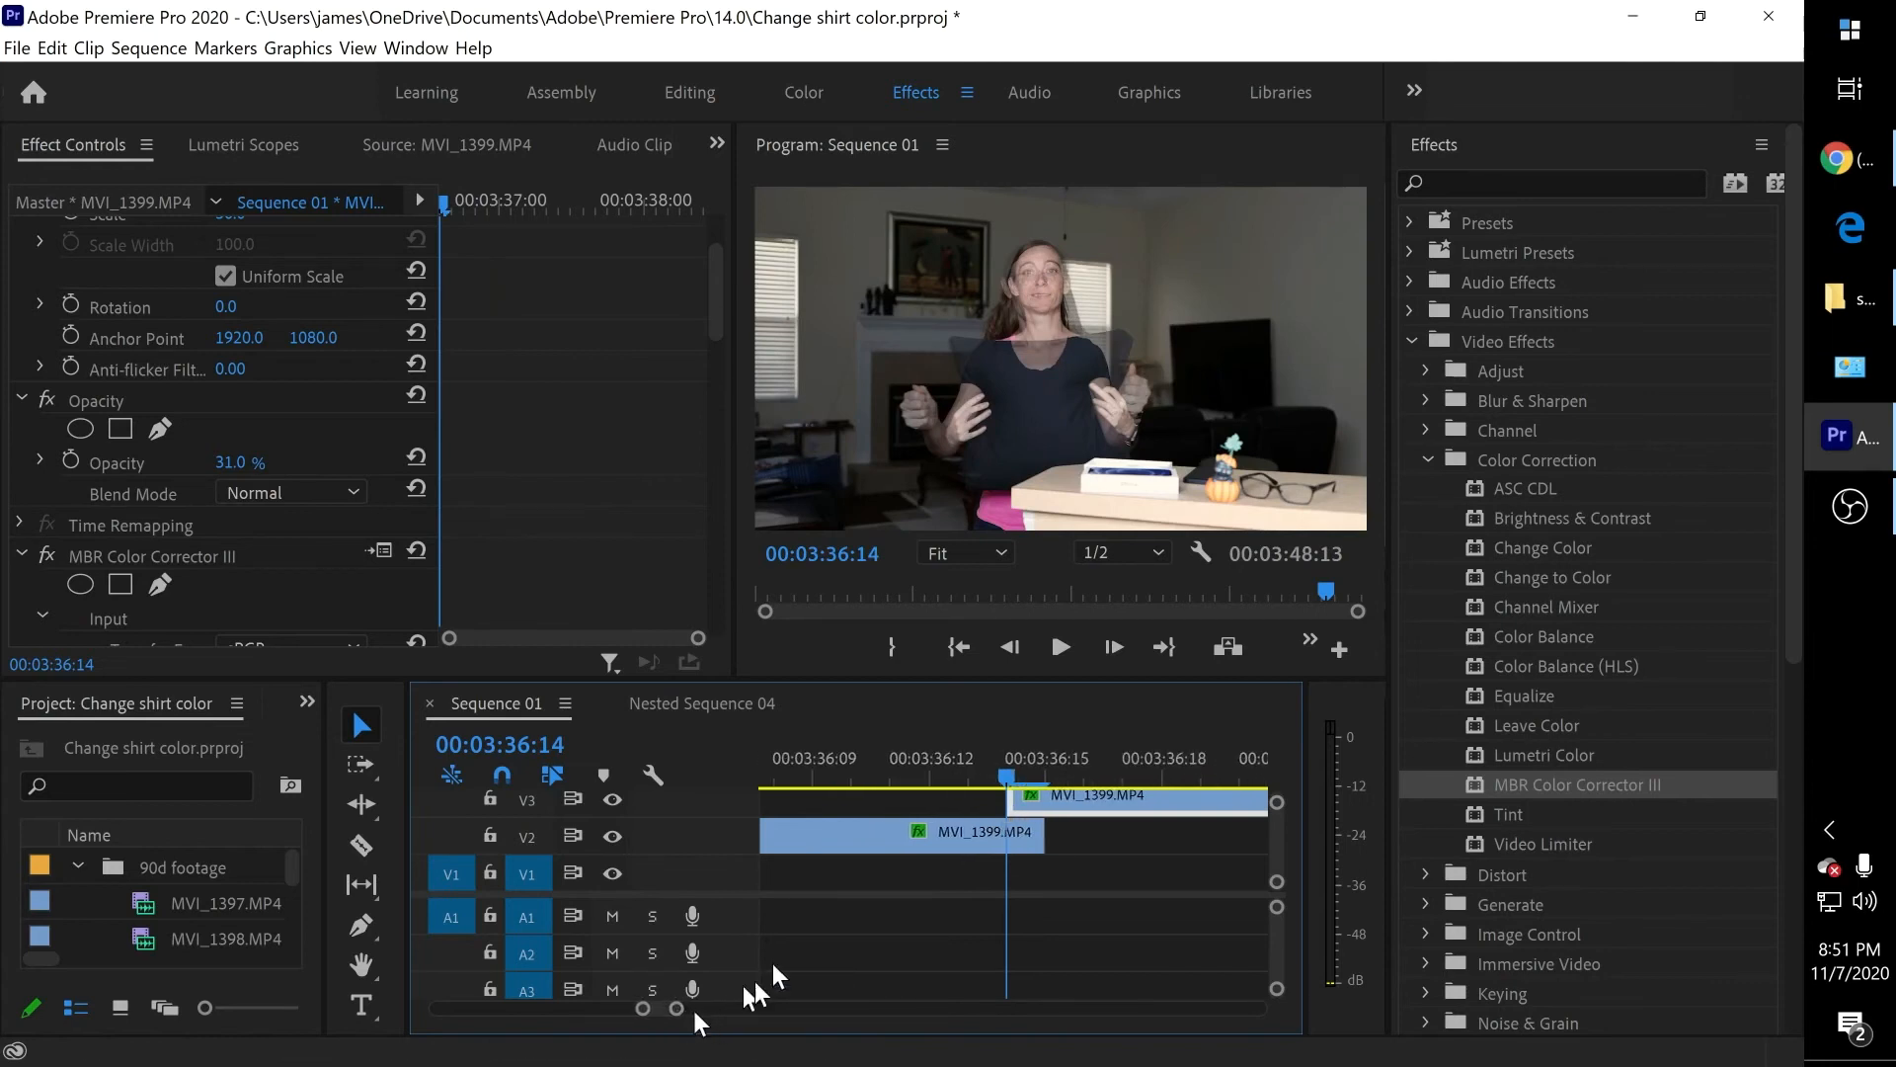
drag(1179, 794, 1134, 802)
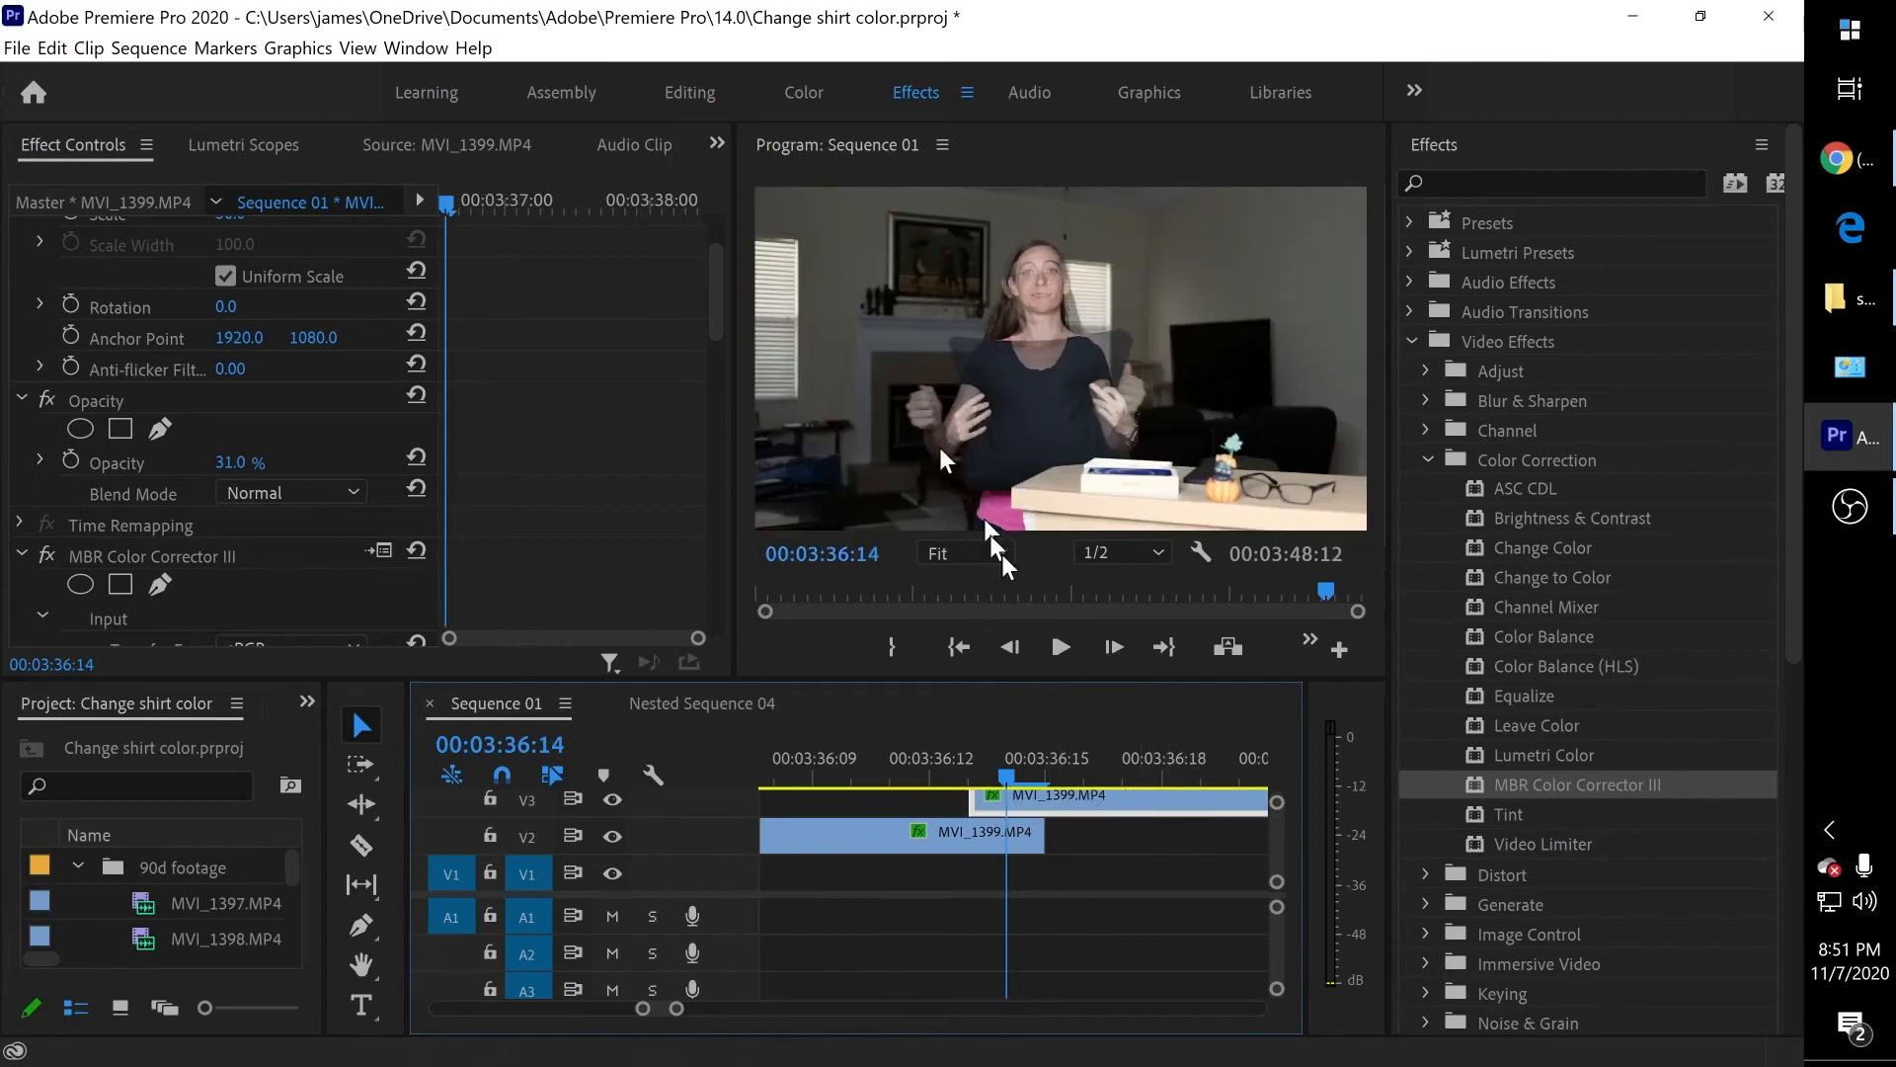
drag(1207, 802, 1082, 810)
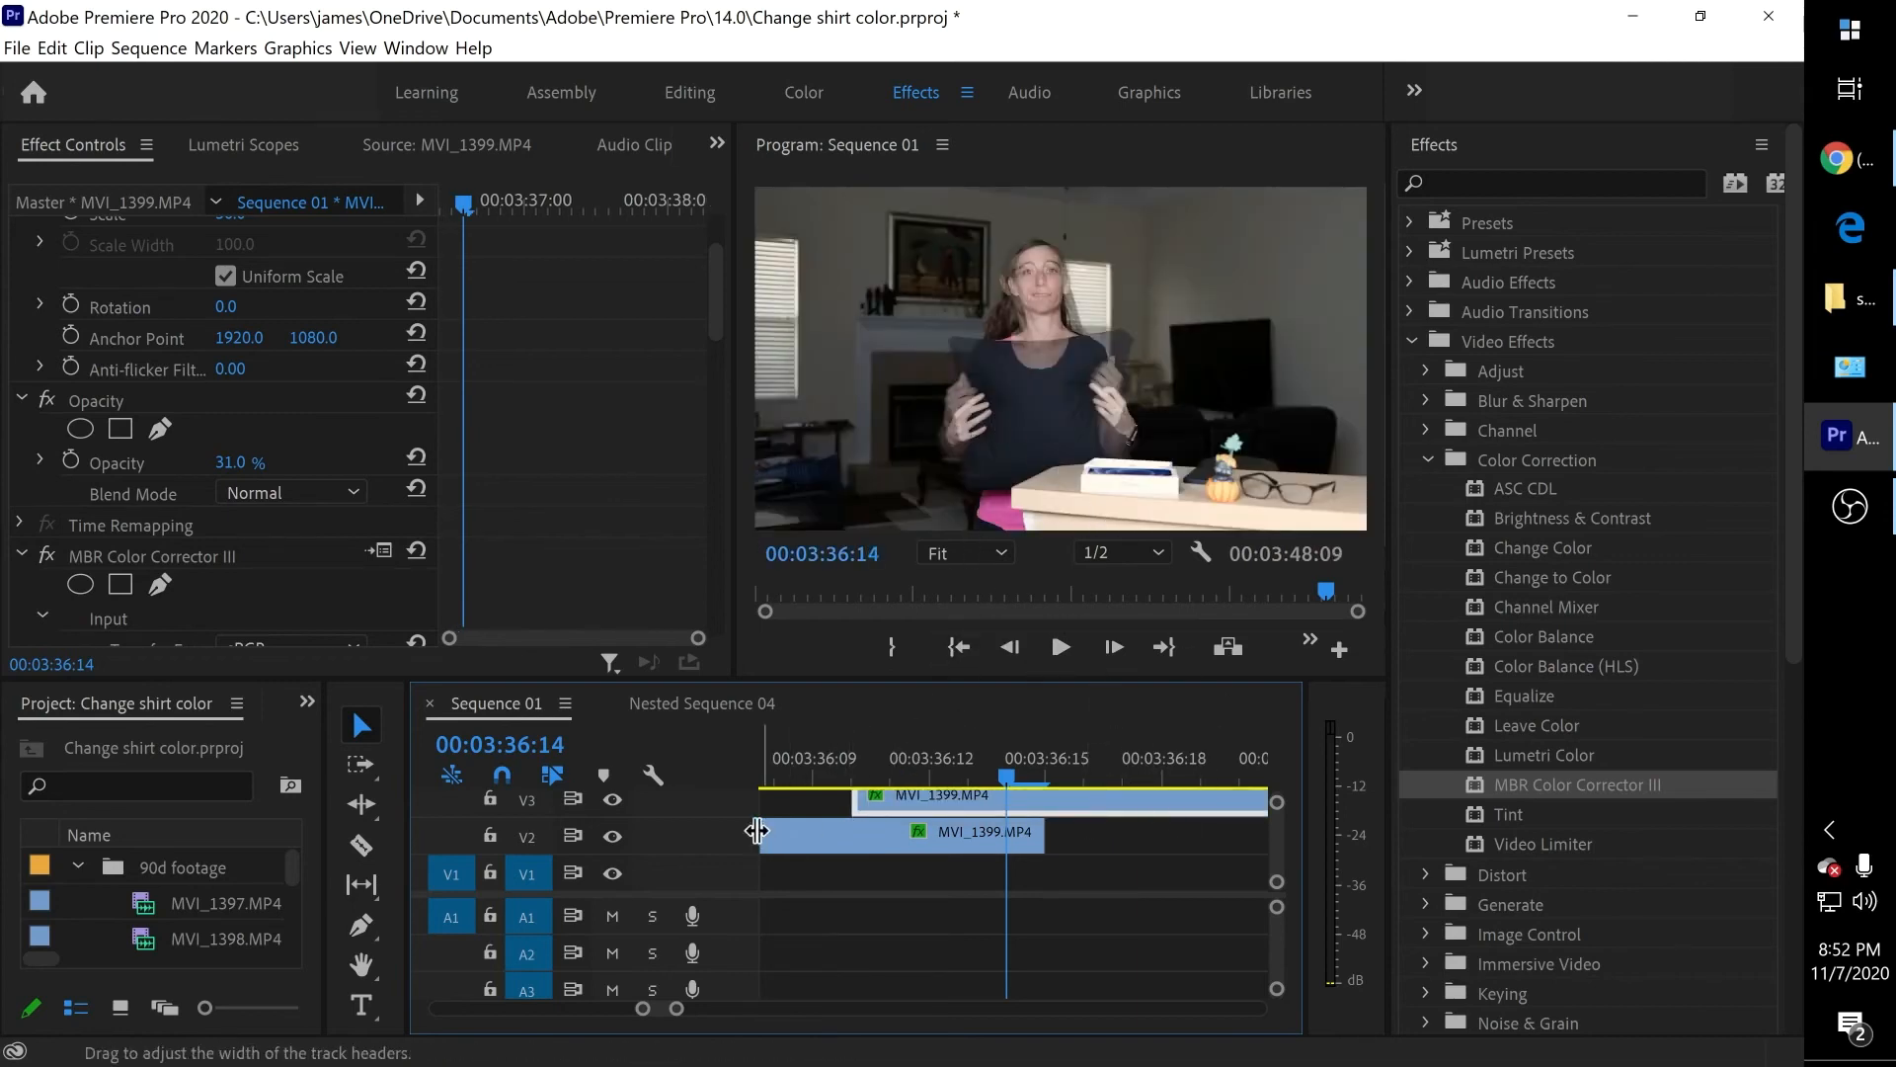
Step: Check the hand alignment by hiding and showing track V2, and try the V3 clip one frame earlier
click(609, 835)
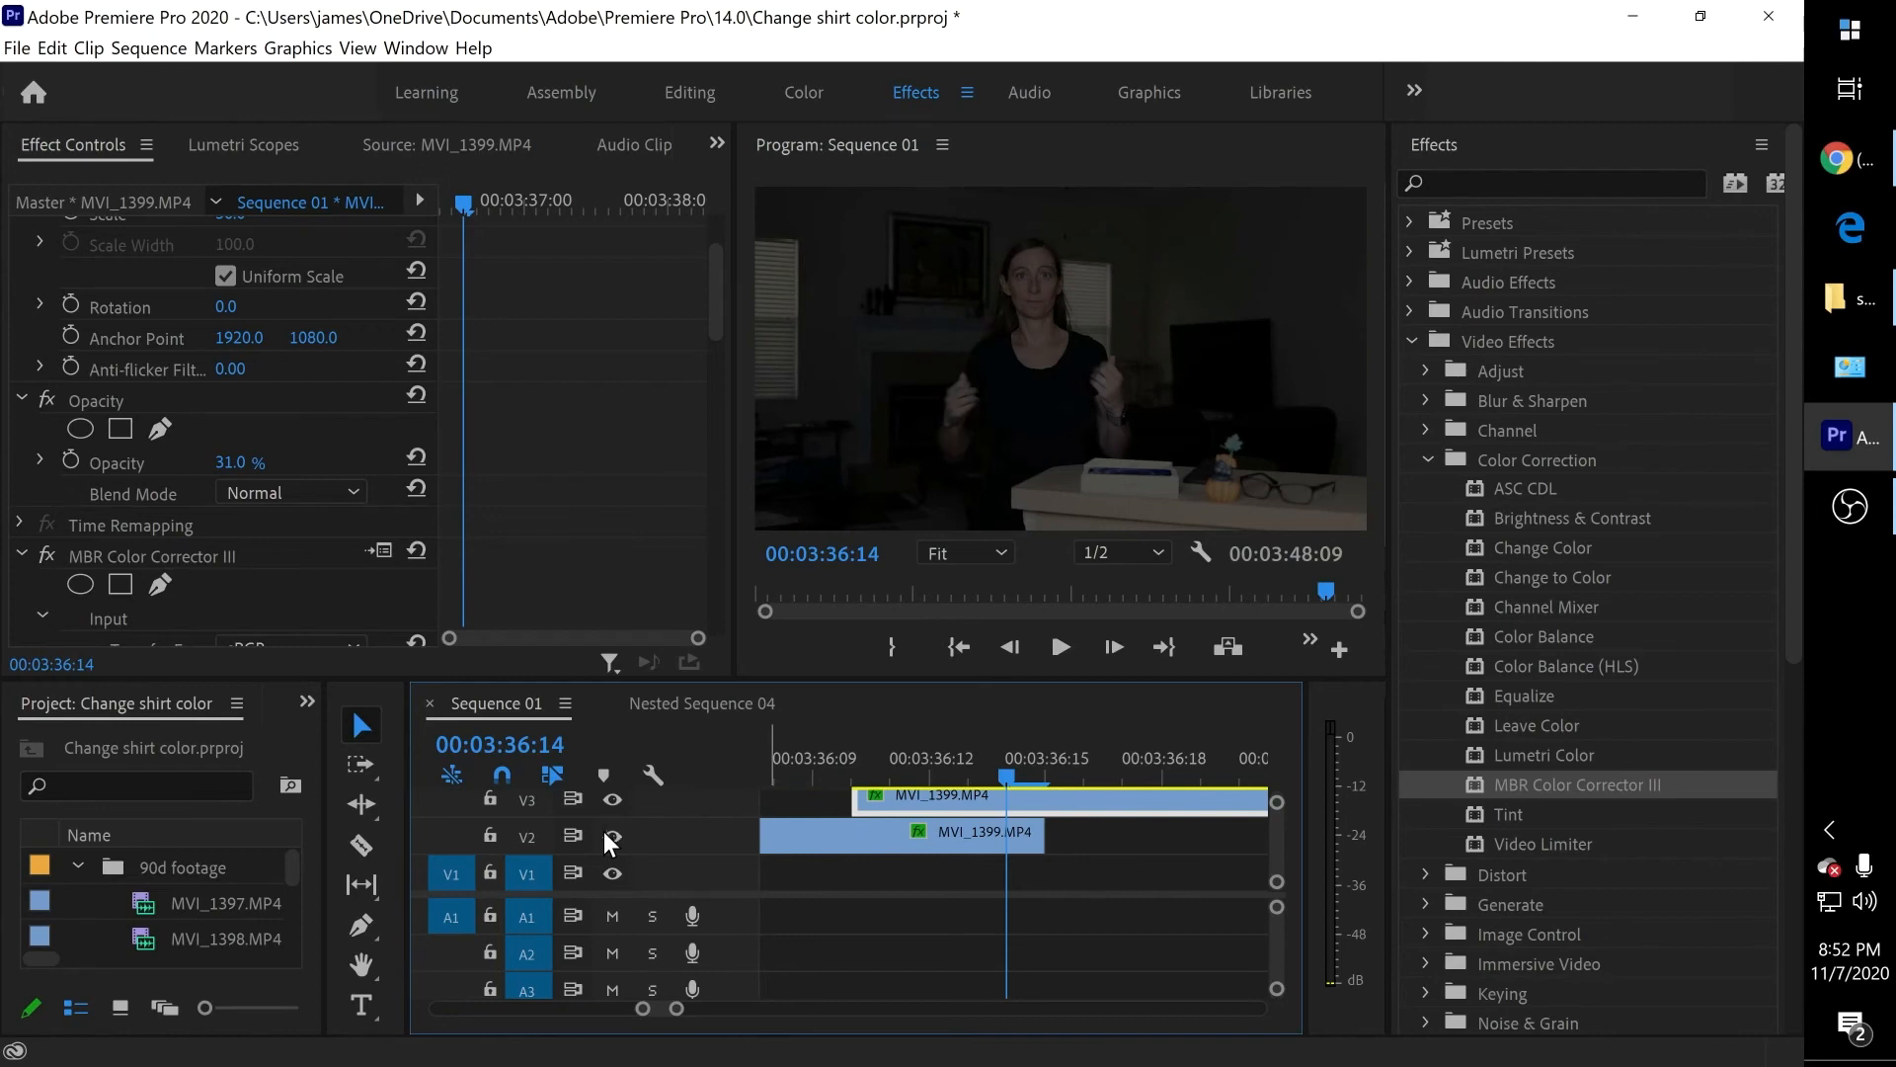
click(605, 835)
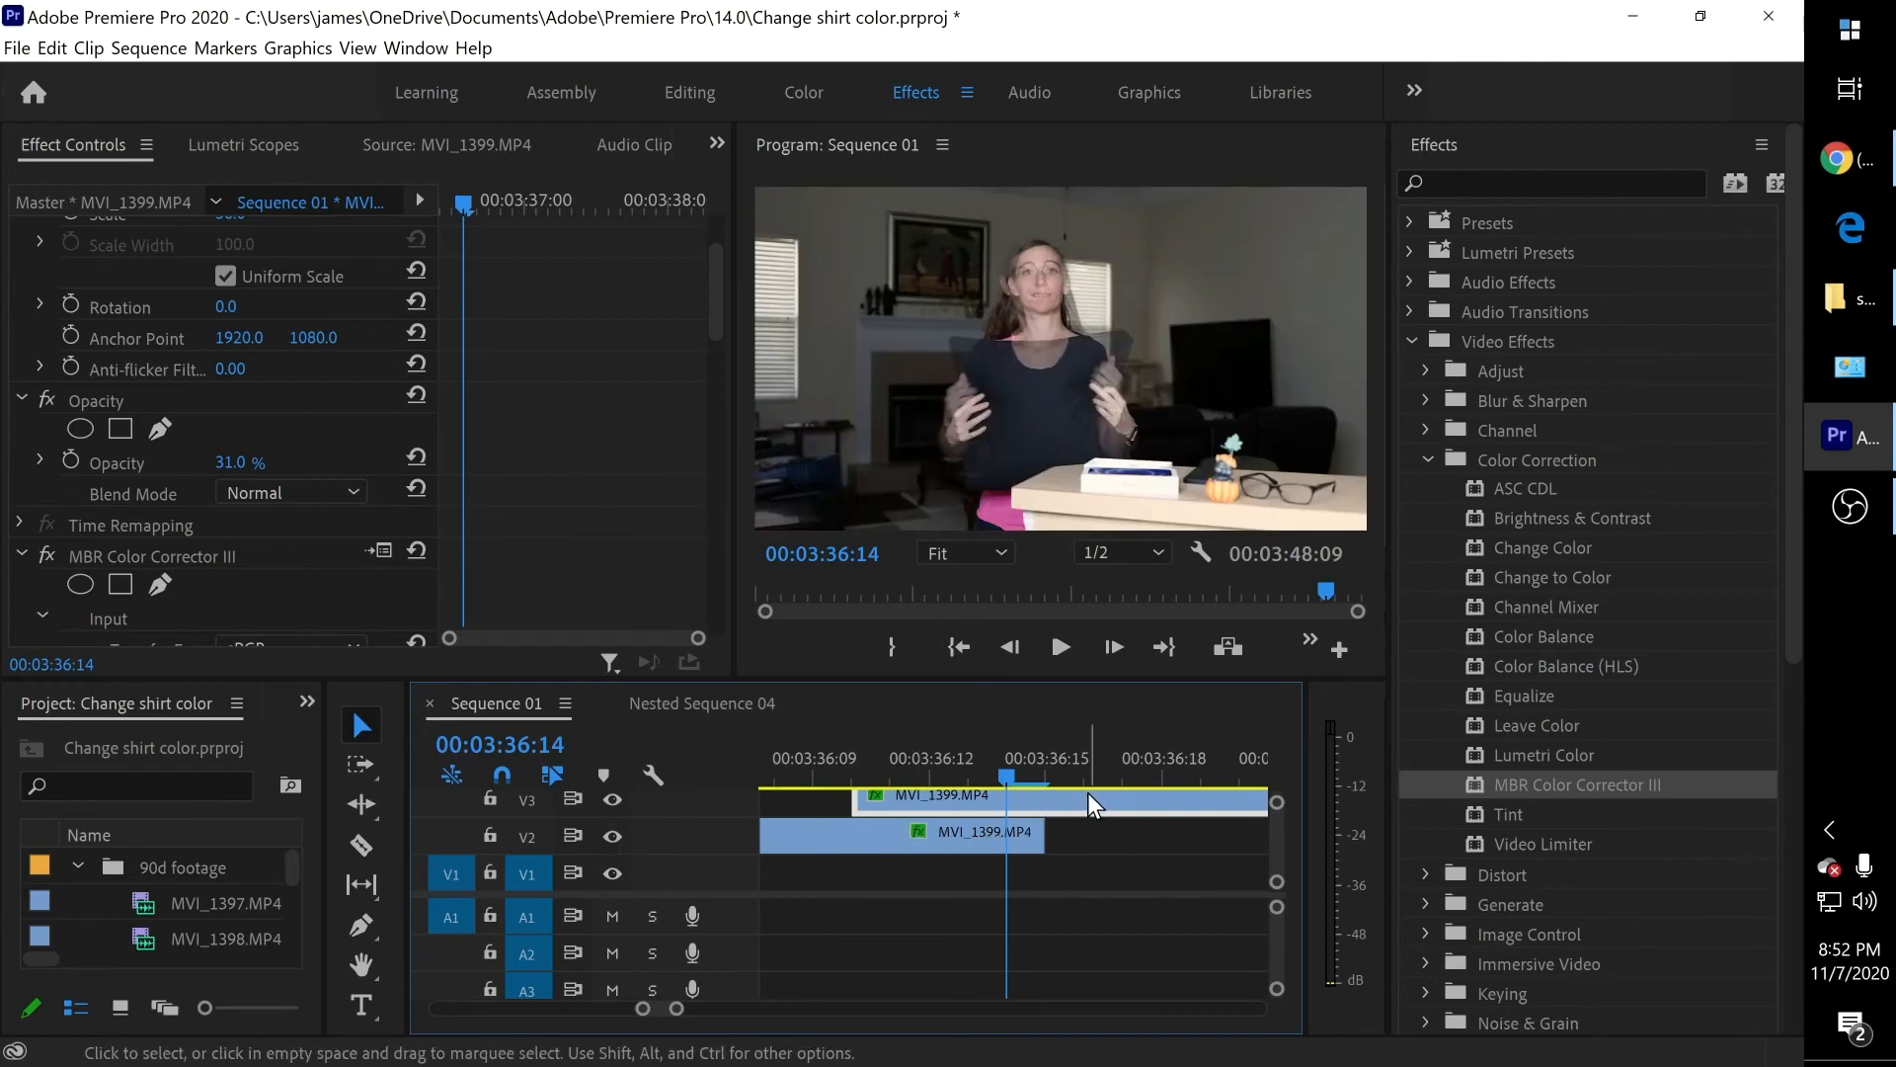
drag(1087, 792, 1063, 792)
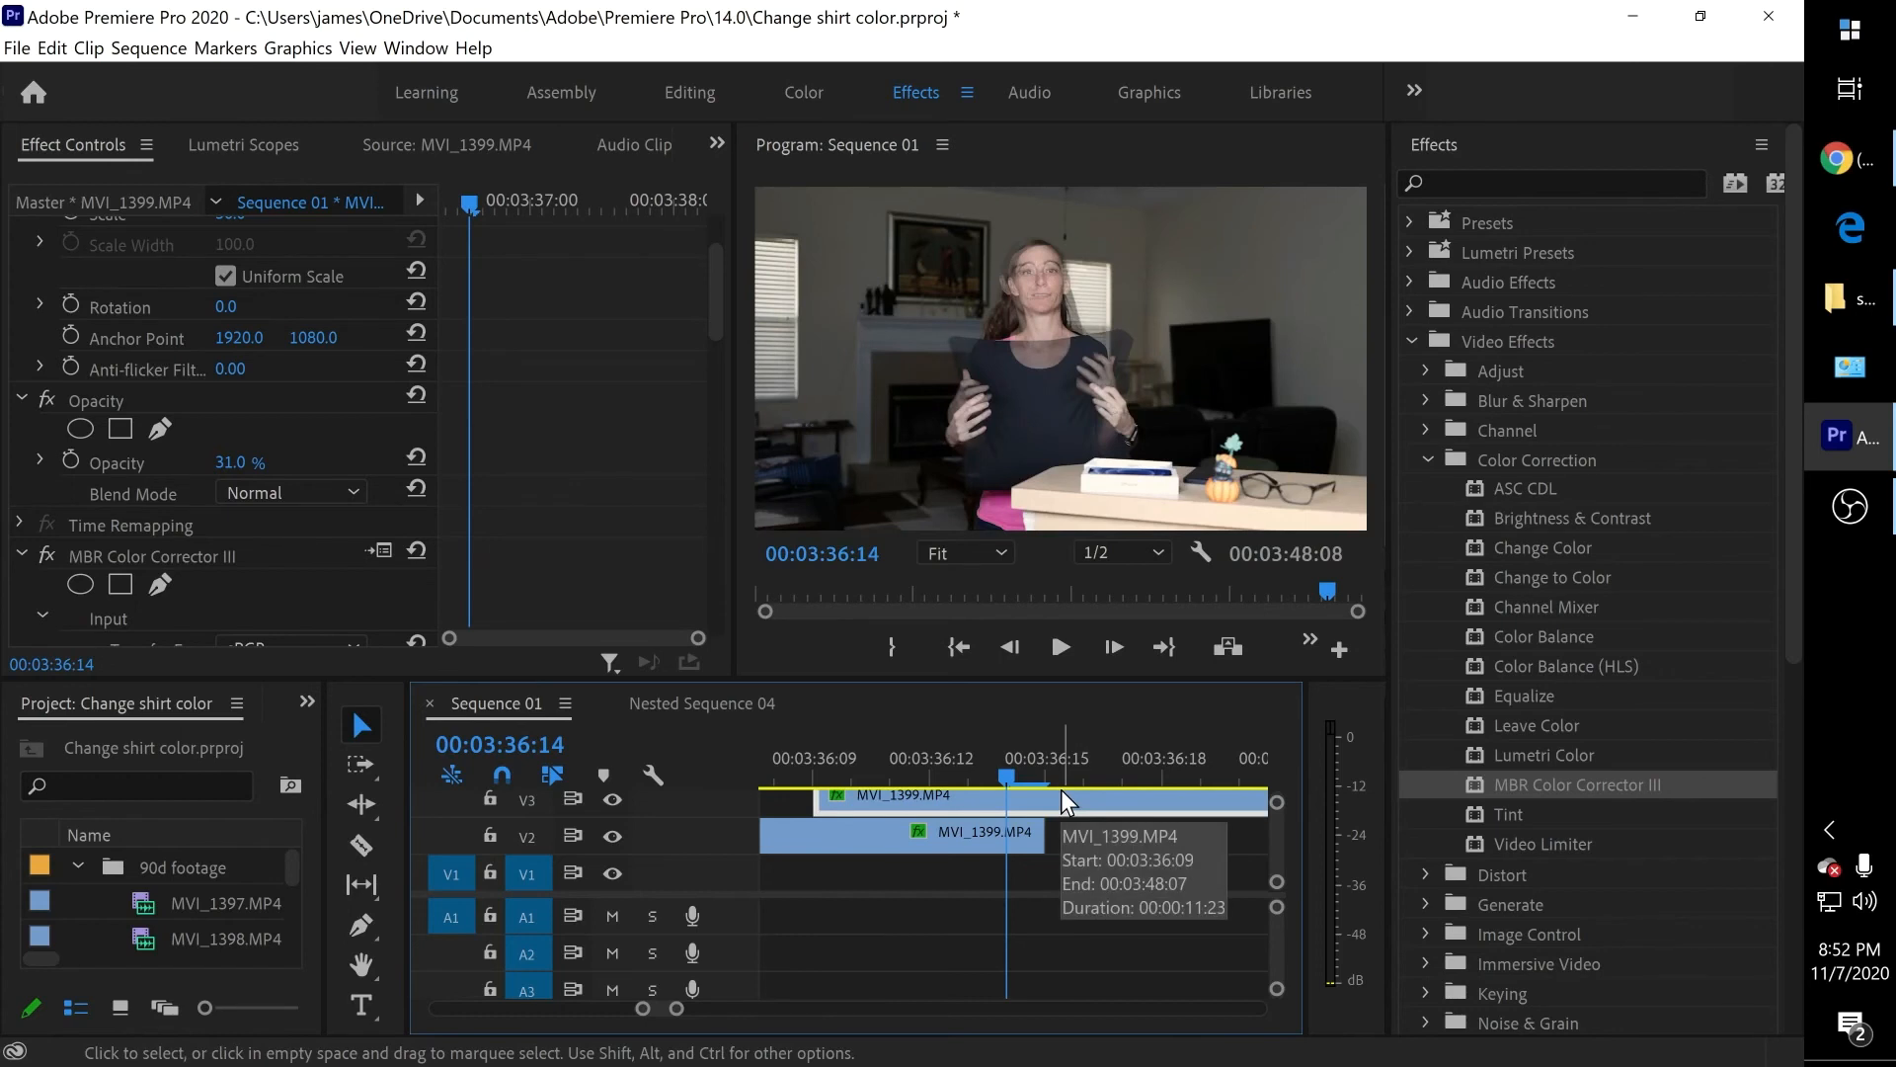
drag(1068, 796, 1110, 800)
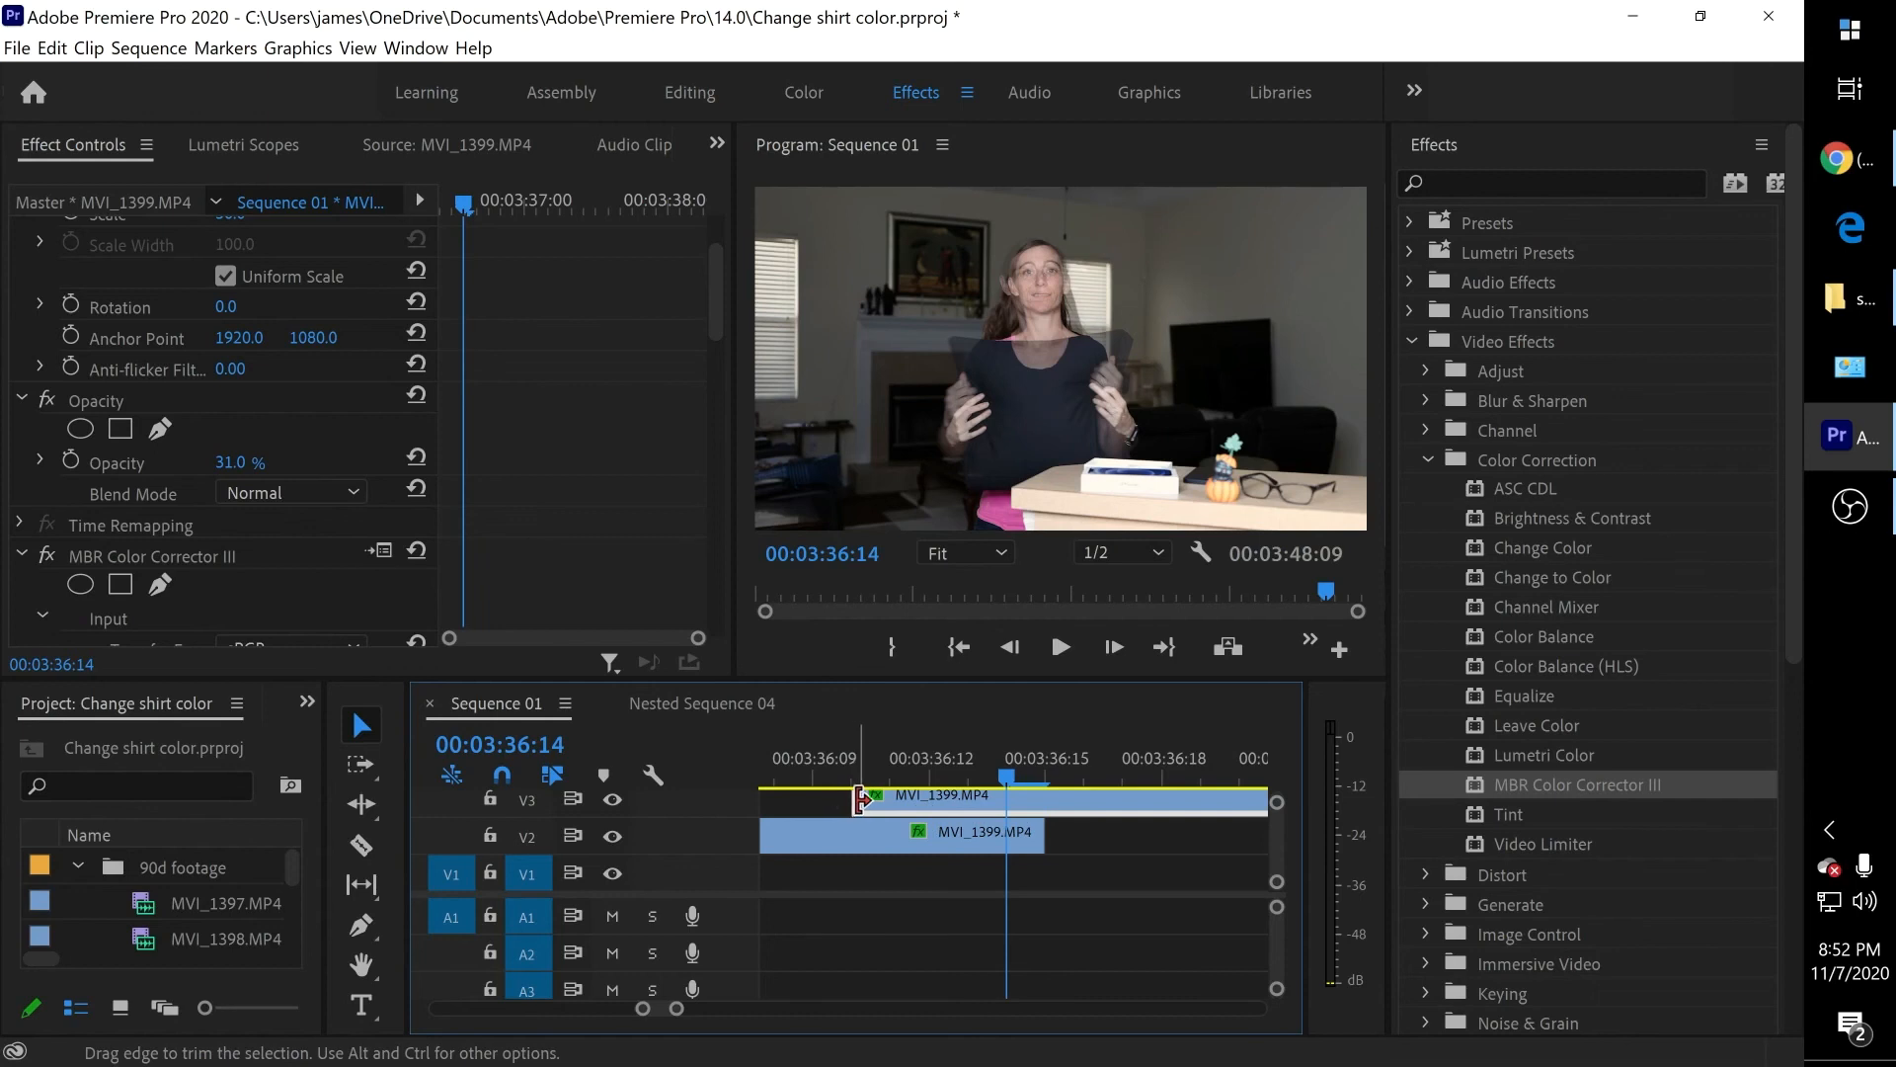
Step: Trim both MVI_1399.MP4 segments to meet at 00:03:36:14 and return the second one to V2 at 100% opacity
drag(869, 798, 1006, 838)
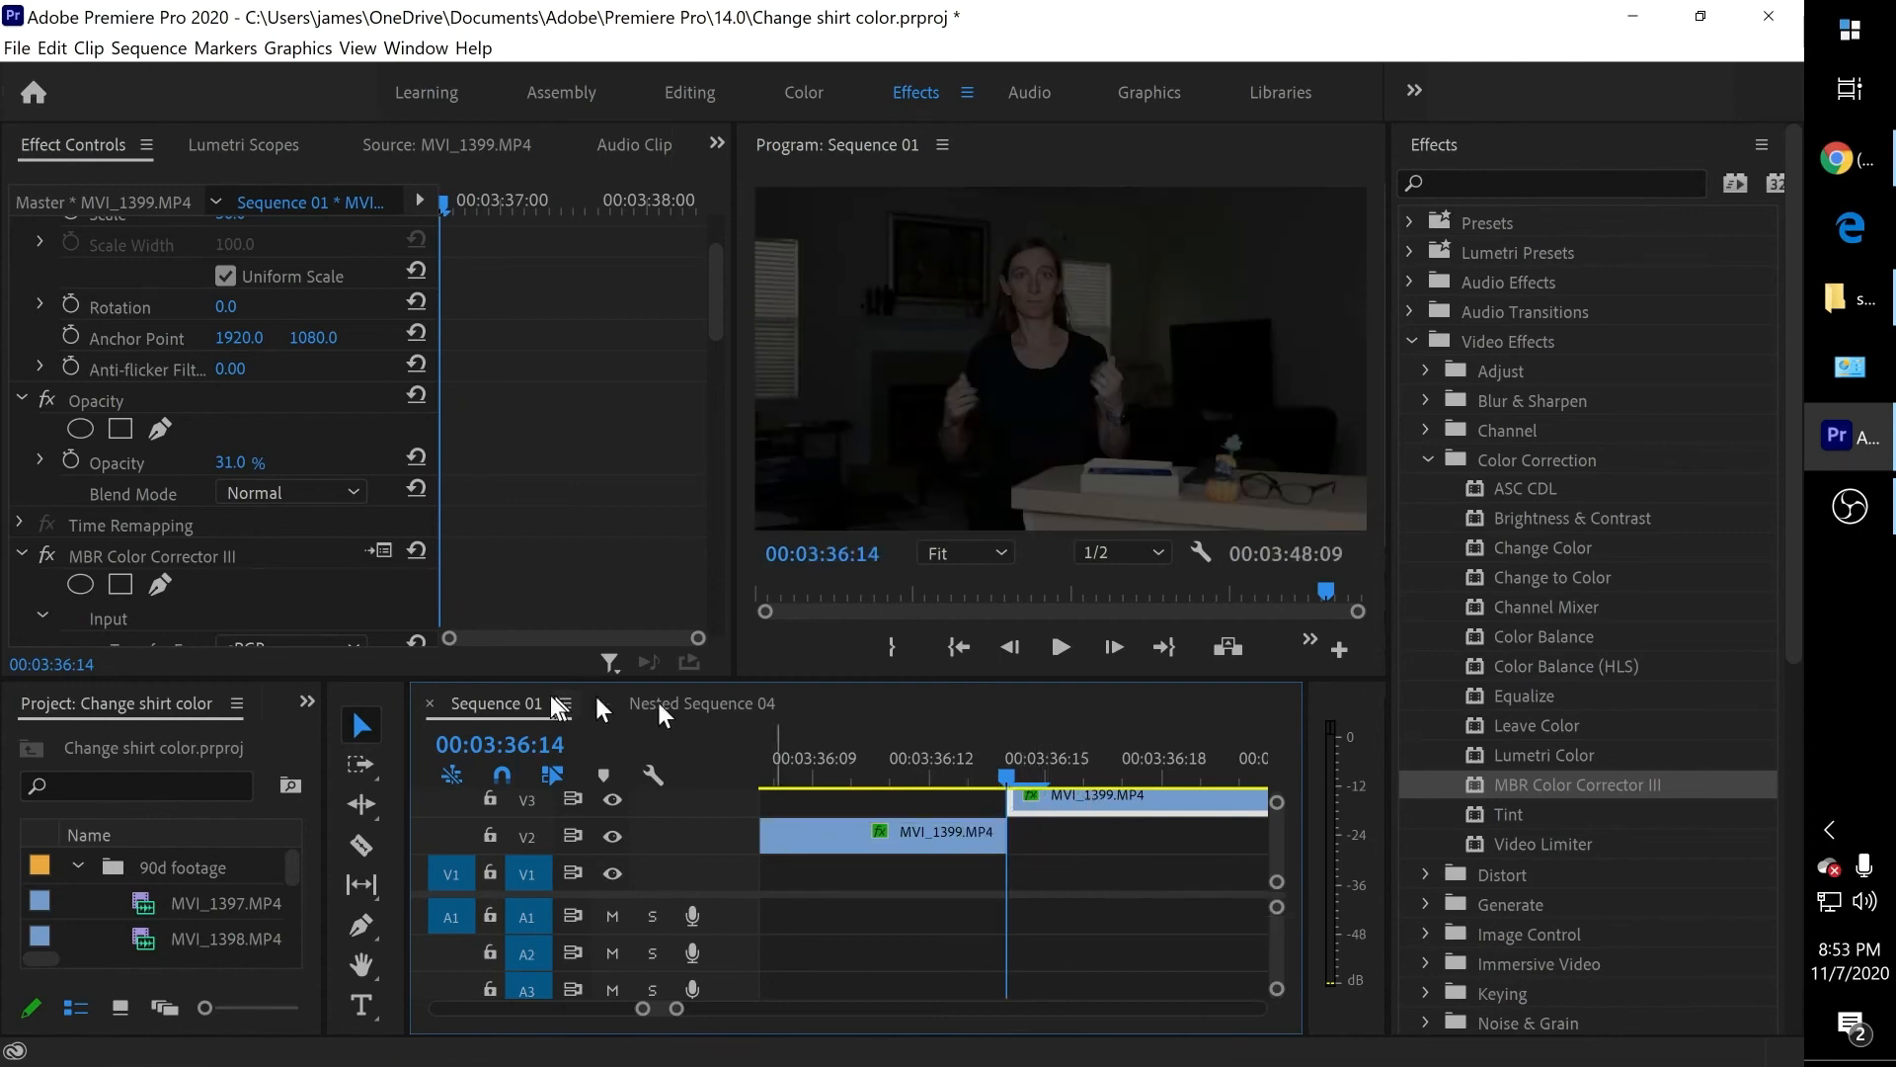
drag(219, 457, 233, 458)
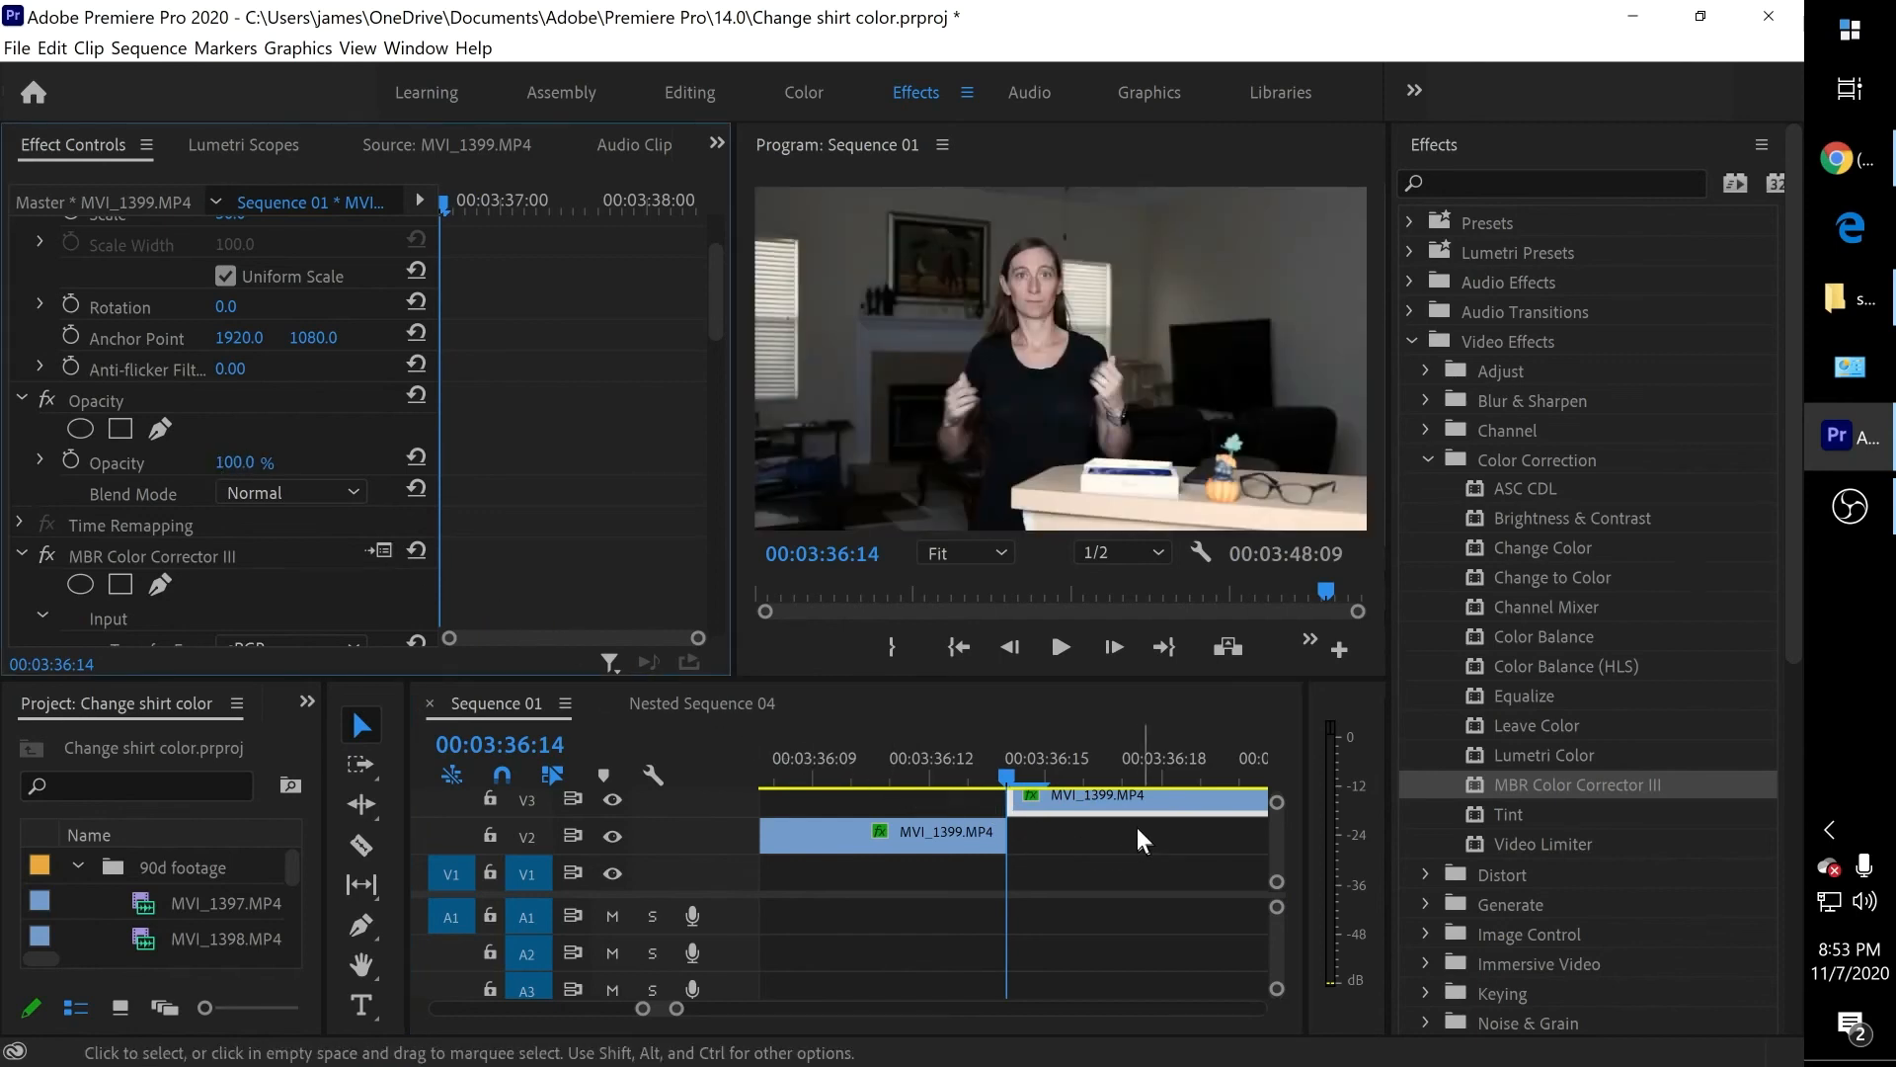
drag(1117, 797, 1124, 834)
Step: Play back the pillow-hidden shirt swap from before the cut at 00:03:36:14 to check how smoothly the two MVI_1399.MP4 segments join
click(931, 759)
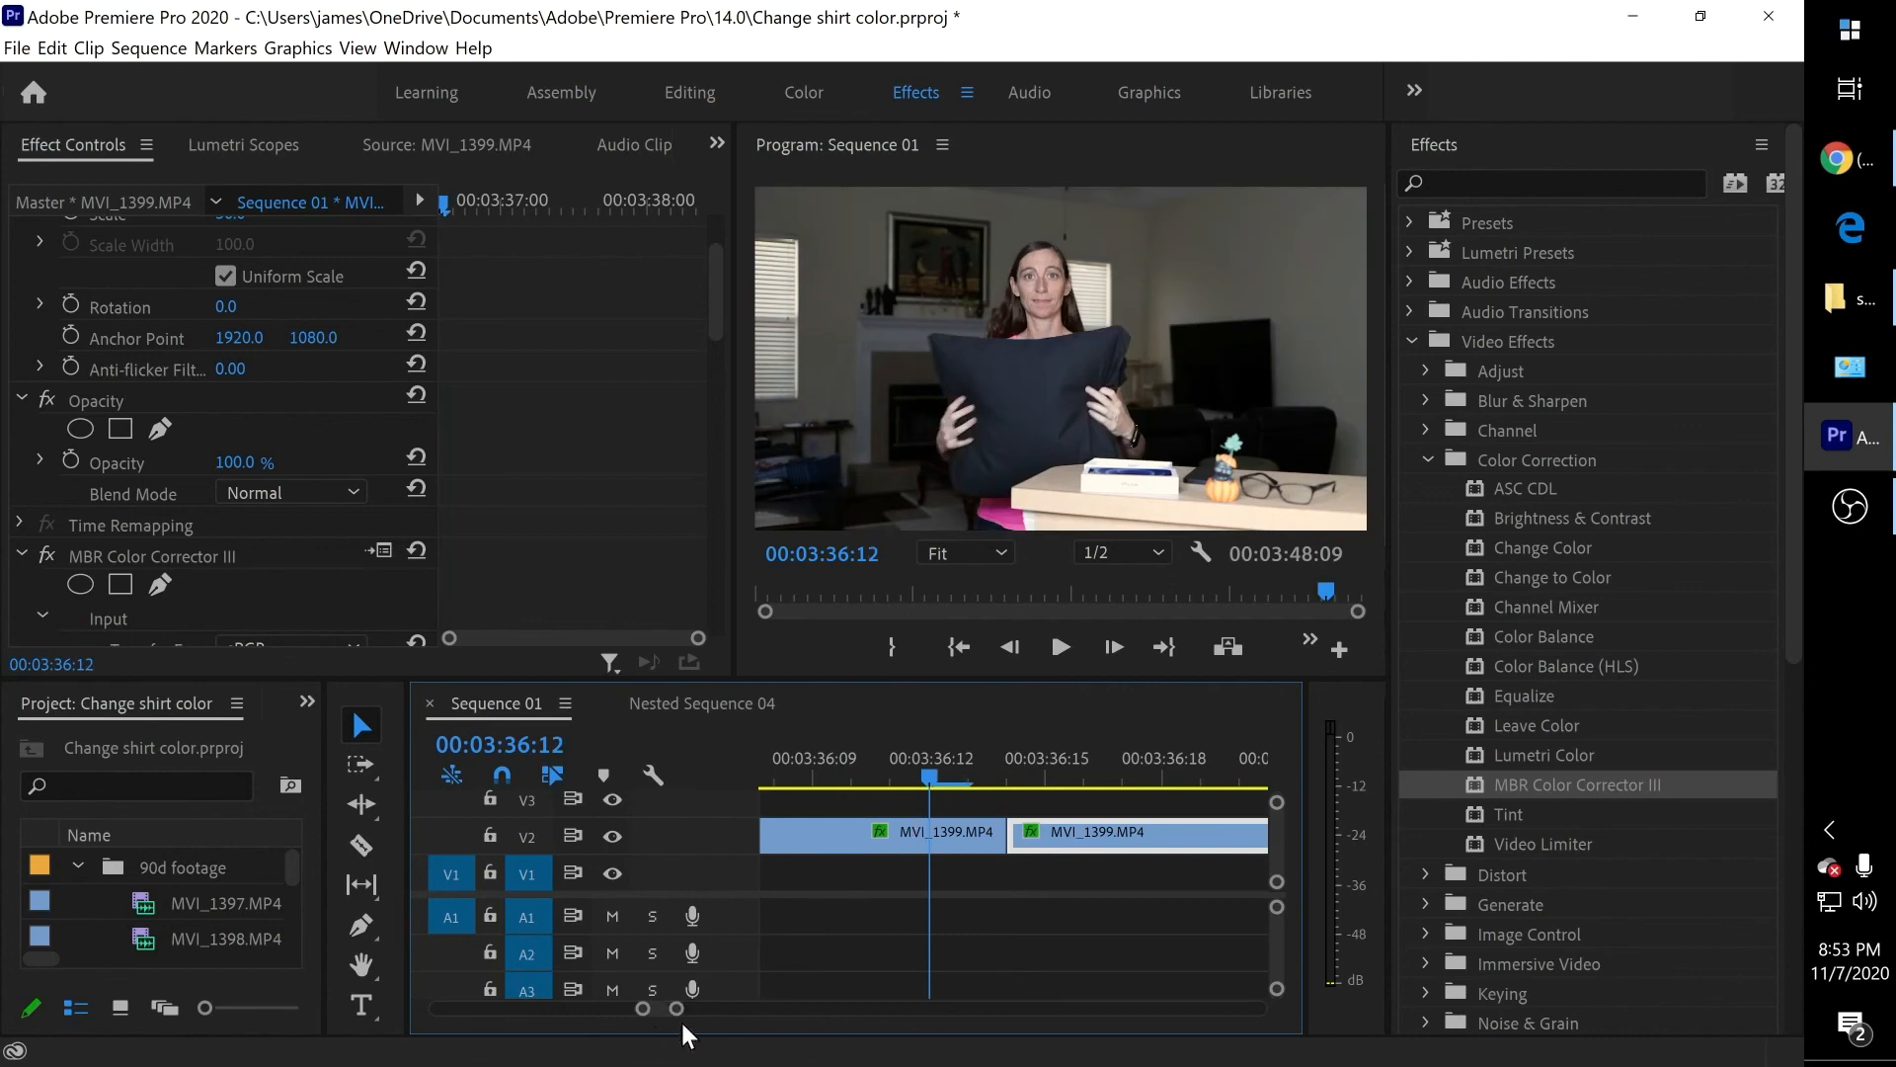
drag(666, 1004, 812, 1011)
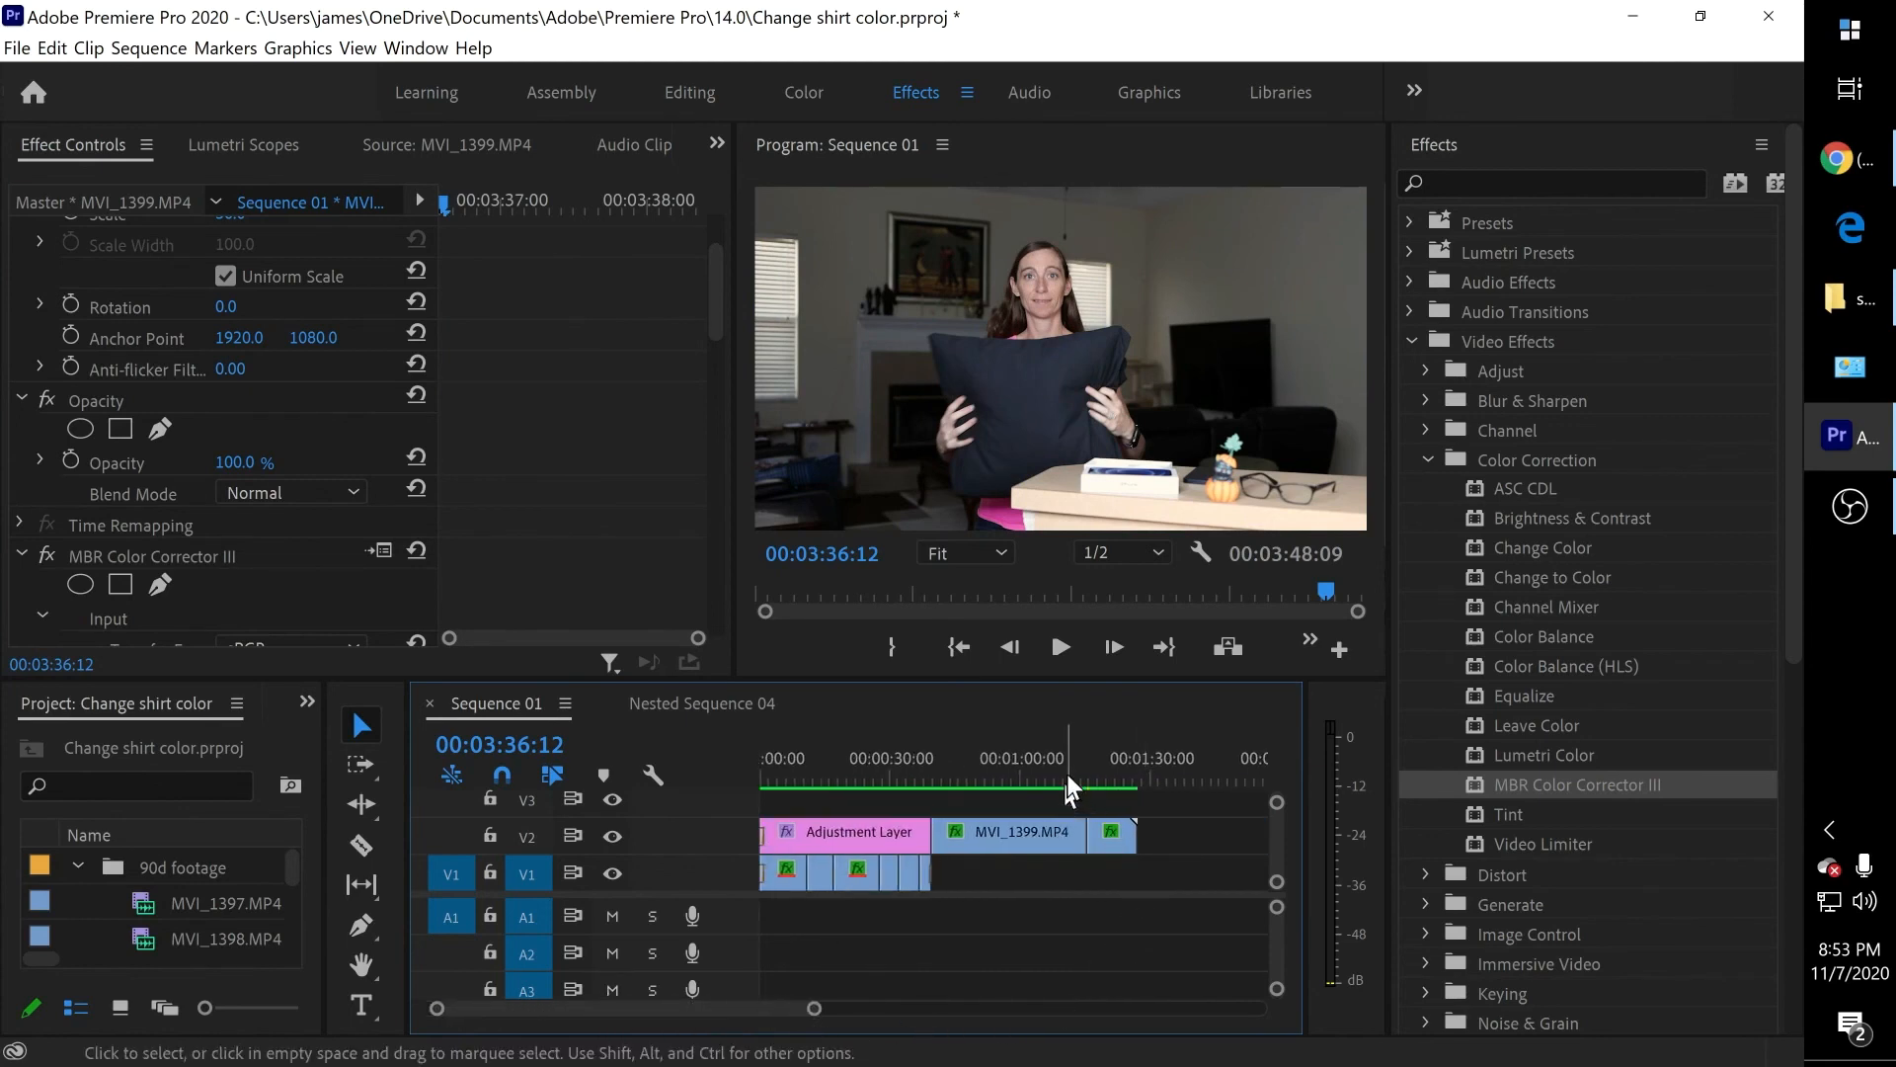
scroll(1087, 910, down, 6)
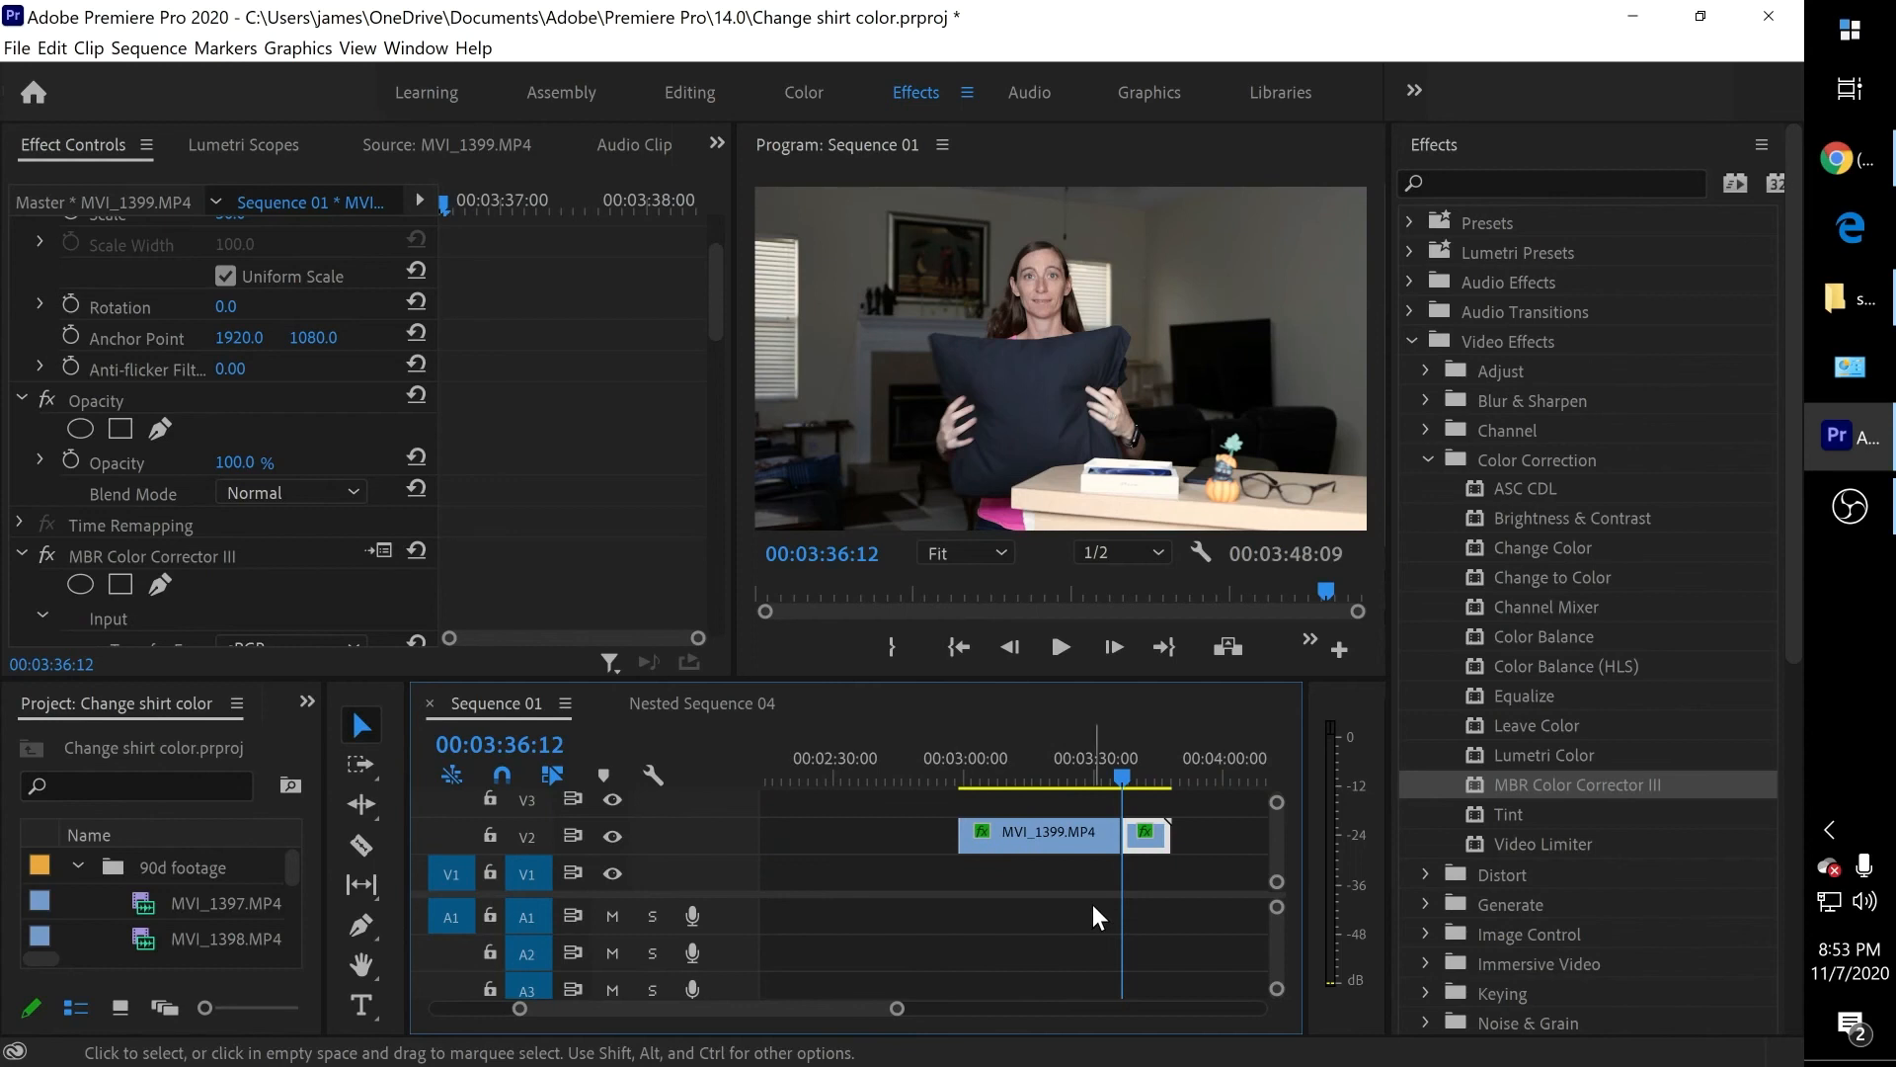
click(1112, 784)
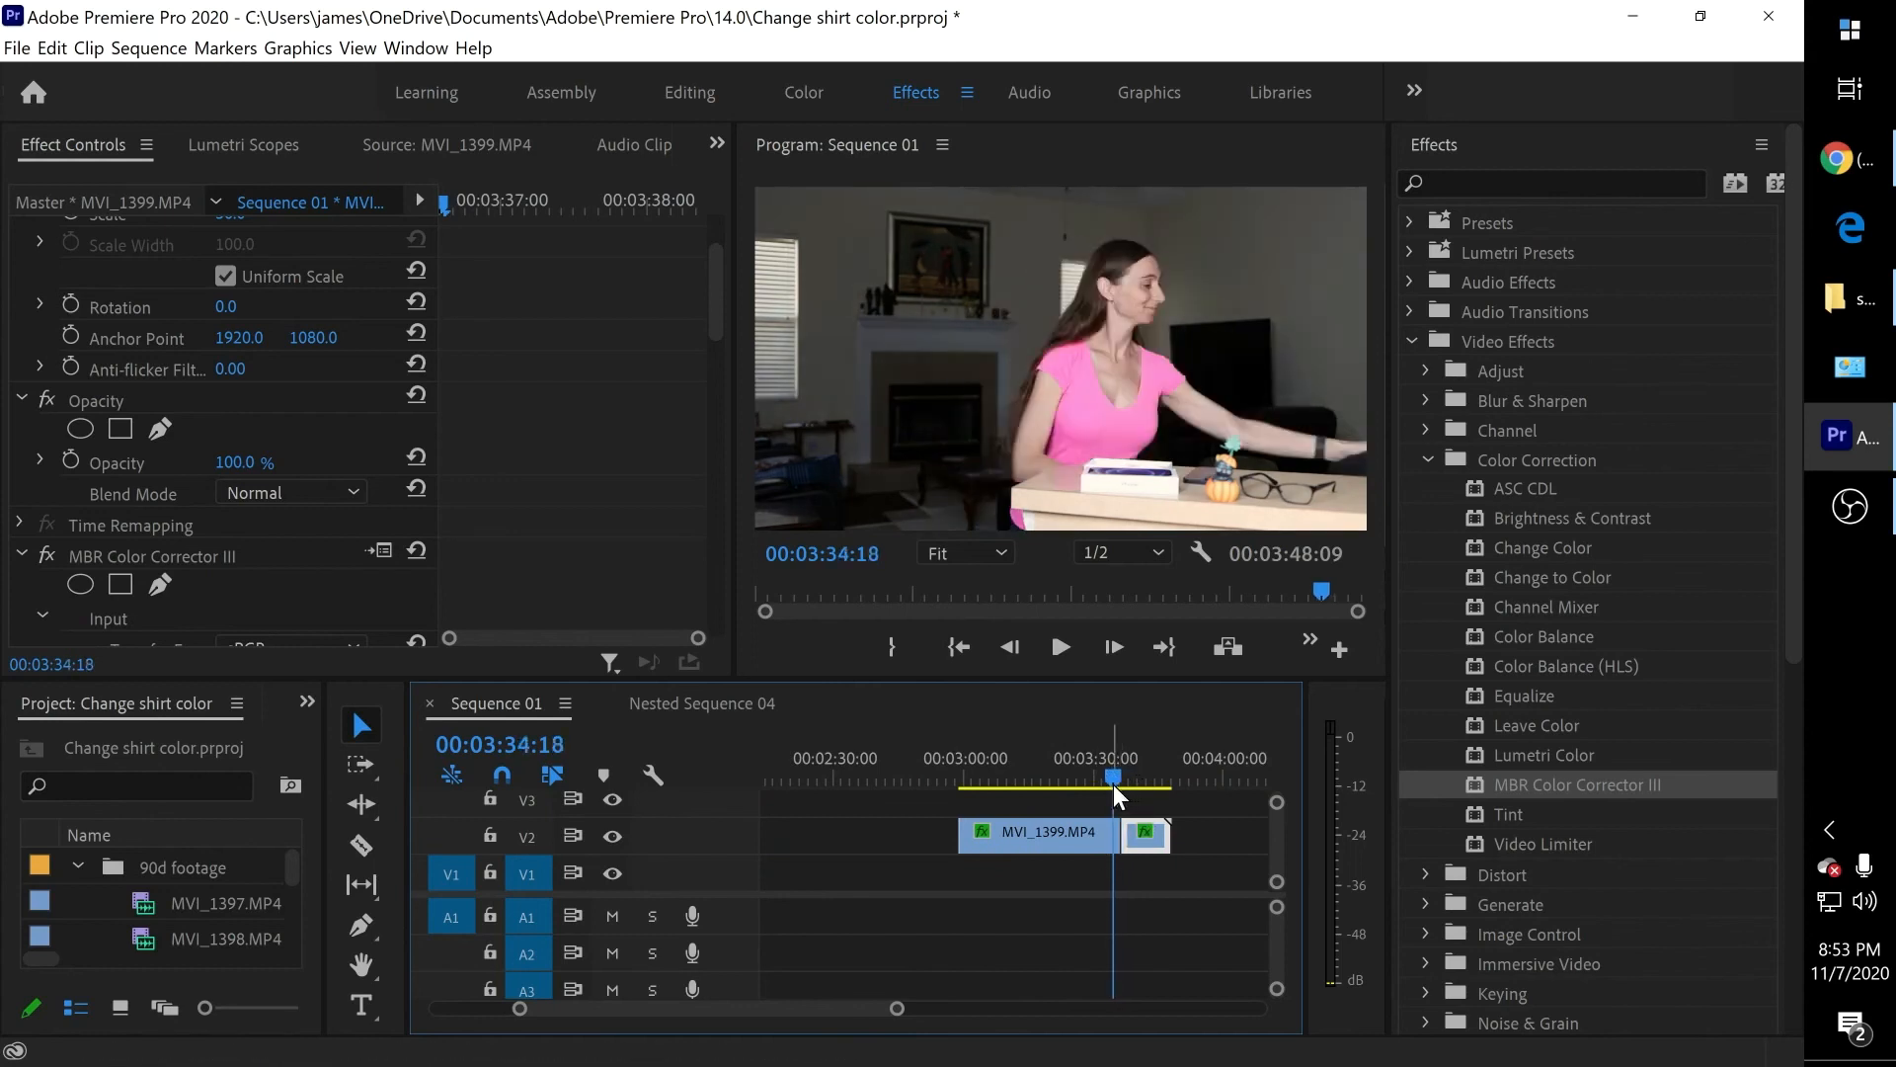
key(space)
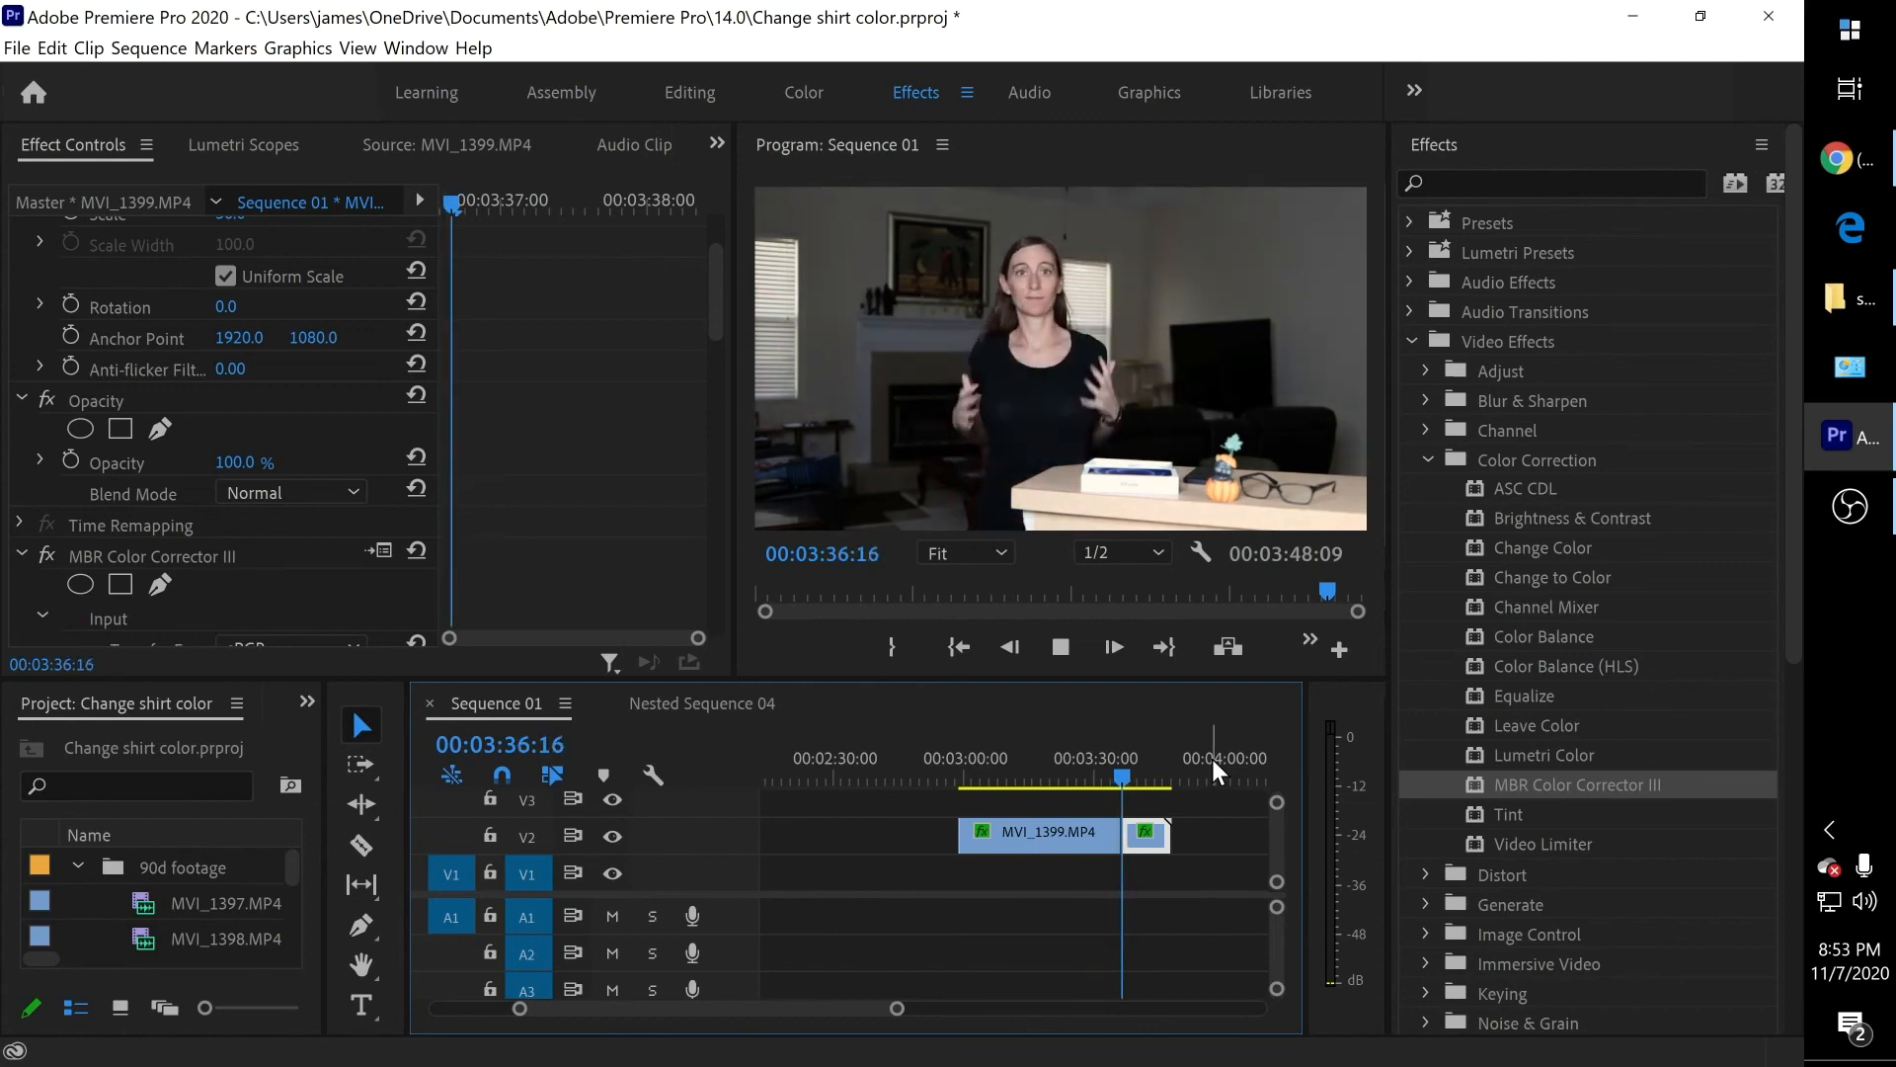
key(space)
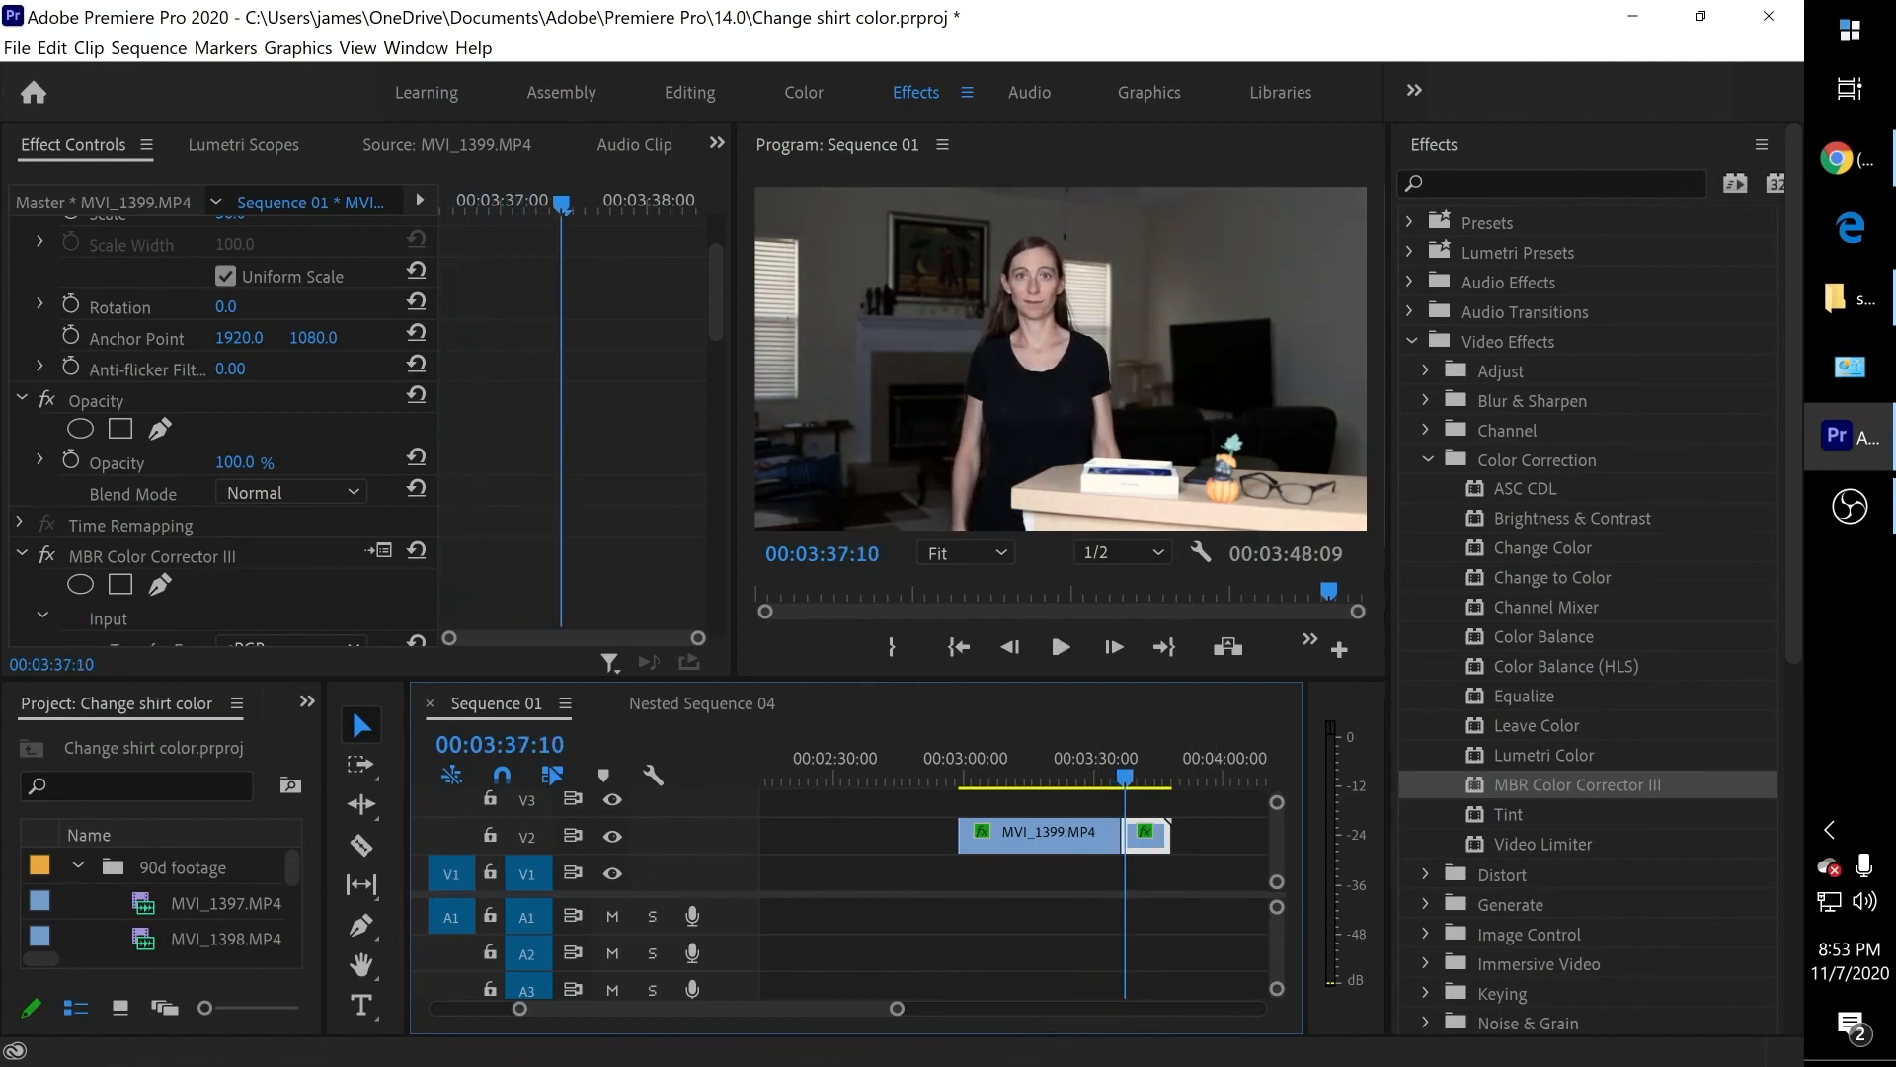
drag(895, 1008, 722, 1009)
click(855, 771)
key(space)
key(space)
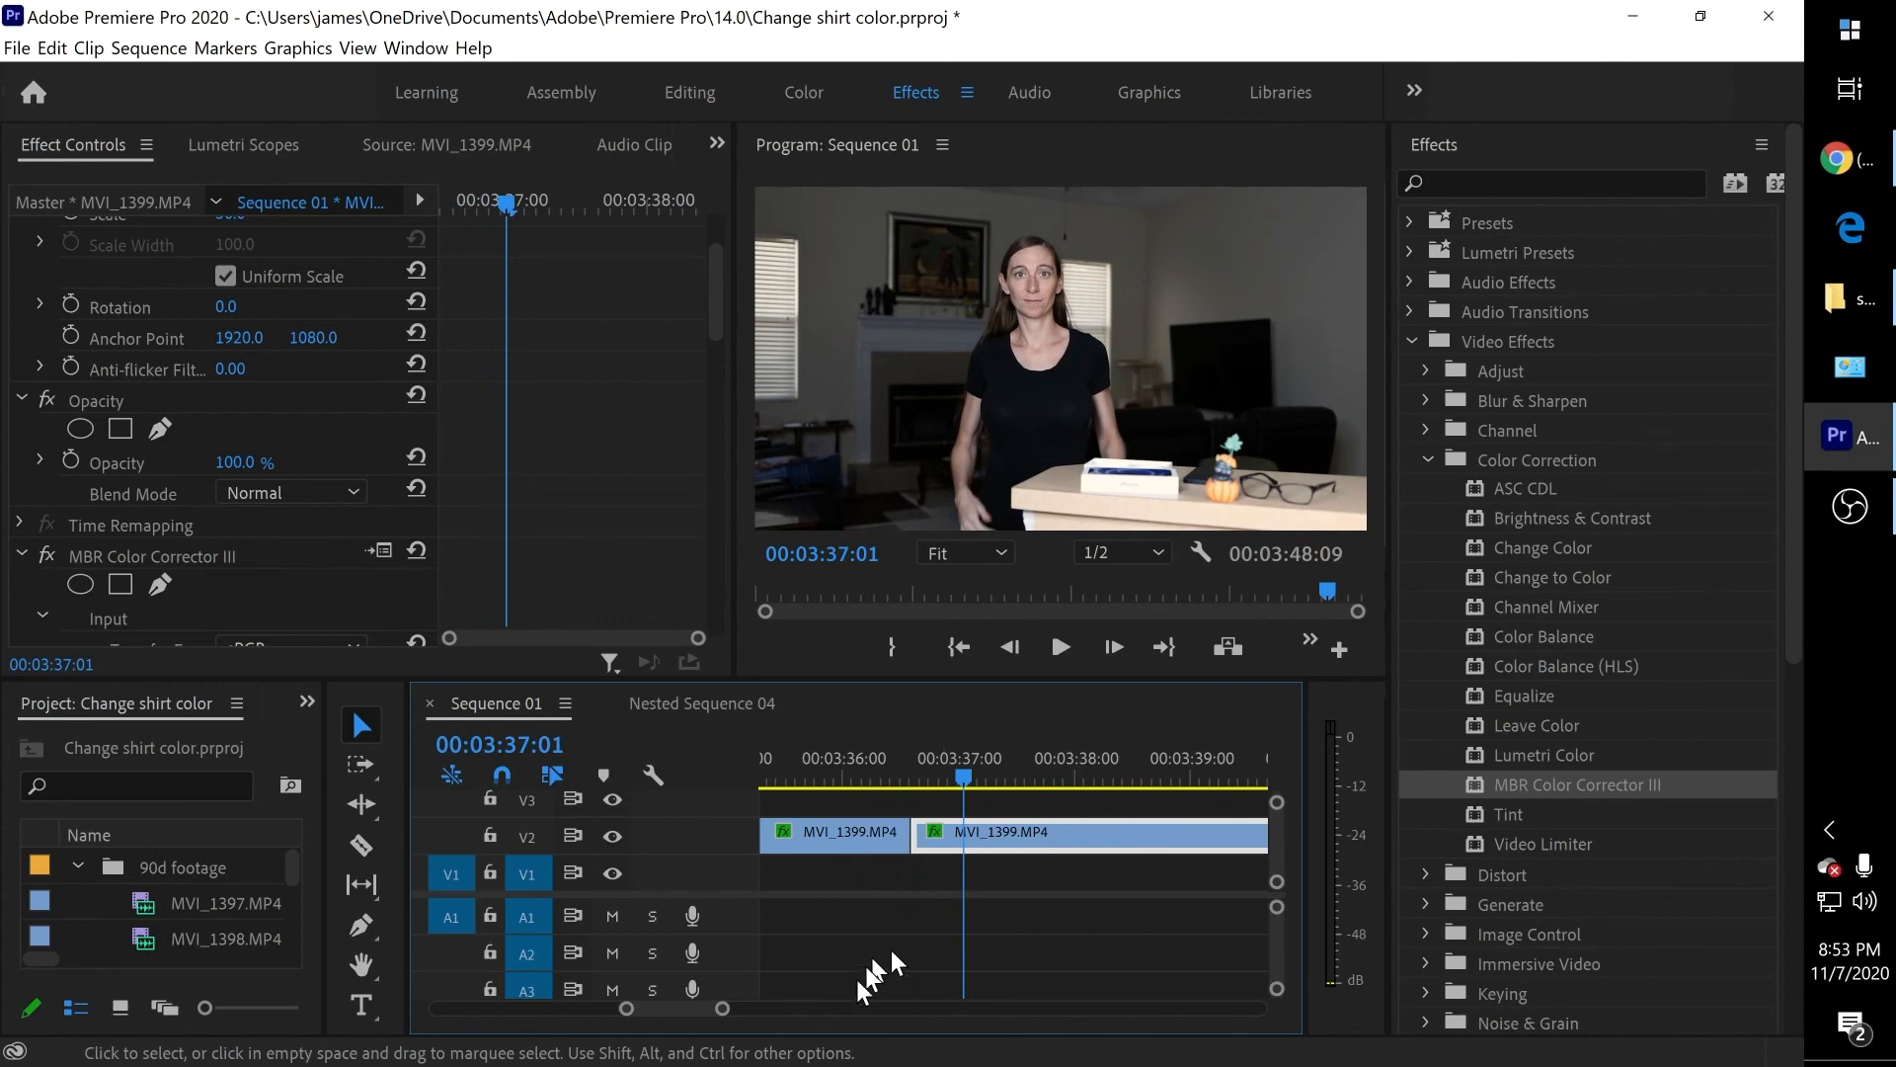
Step: Split the first MVI_1399.MP4 segment on V2 at 00:03:36:10, isolating the few frames before the shirt-swap cut
click(886, 786)
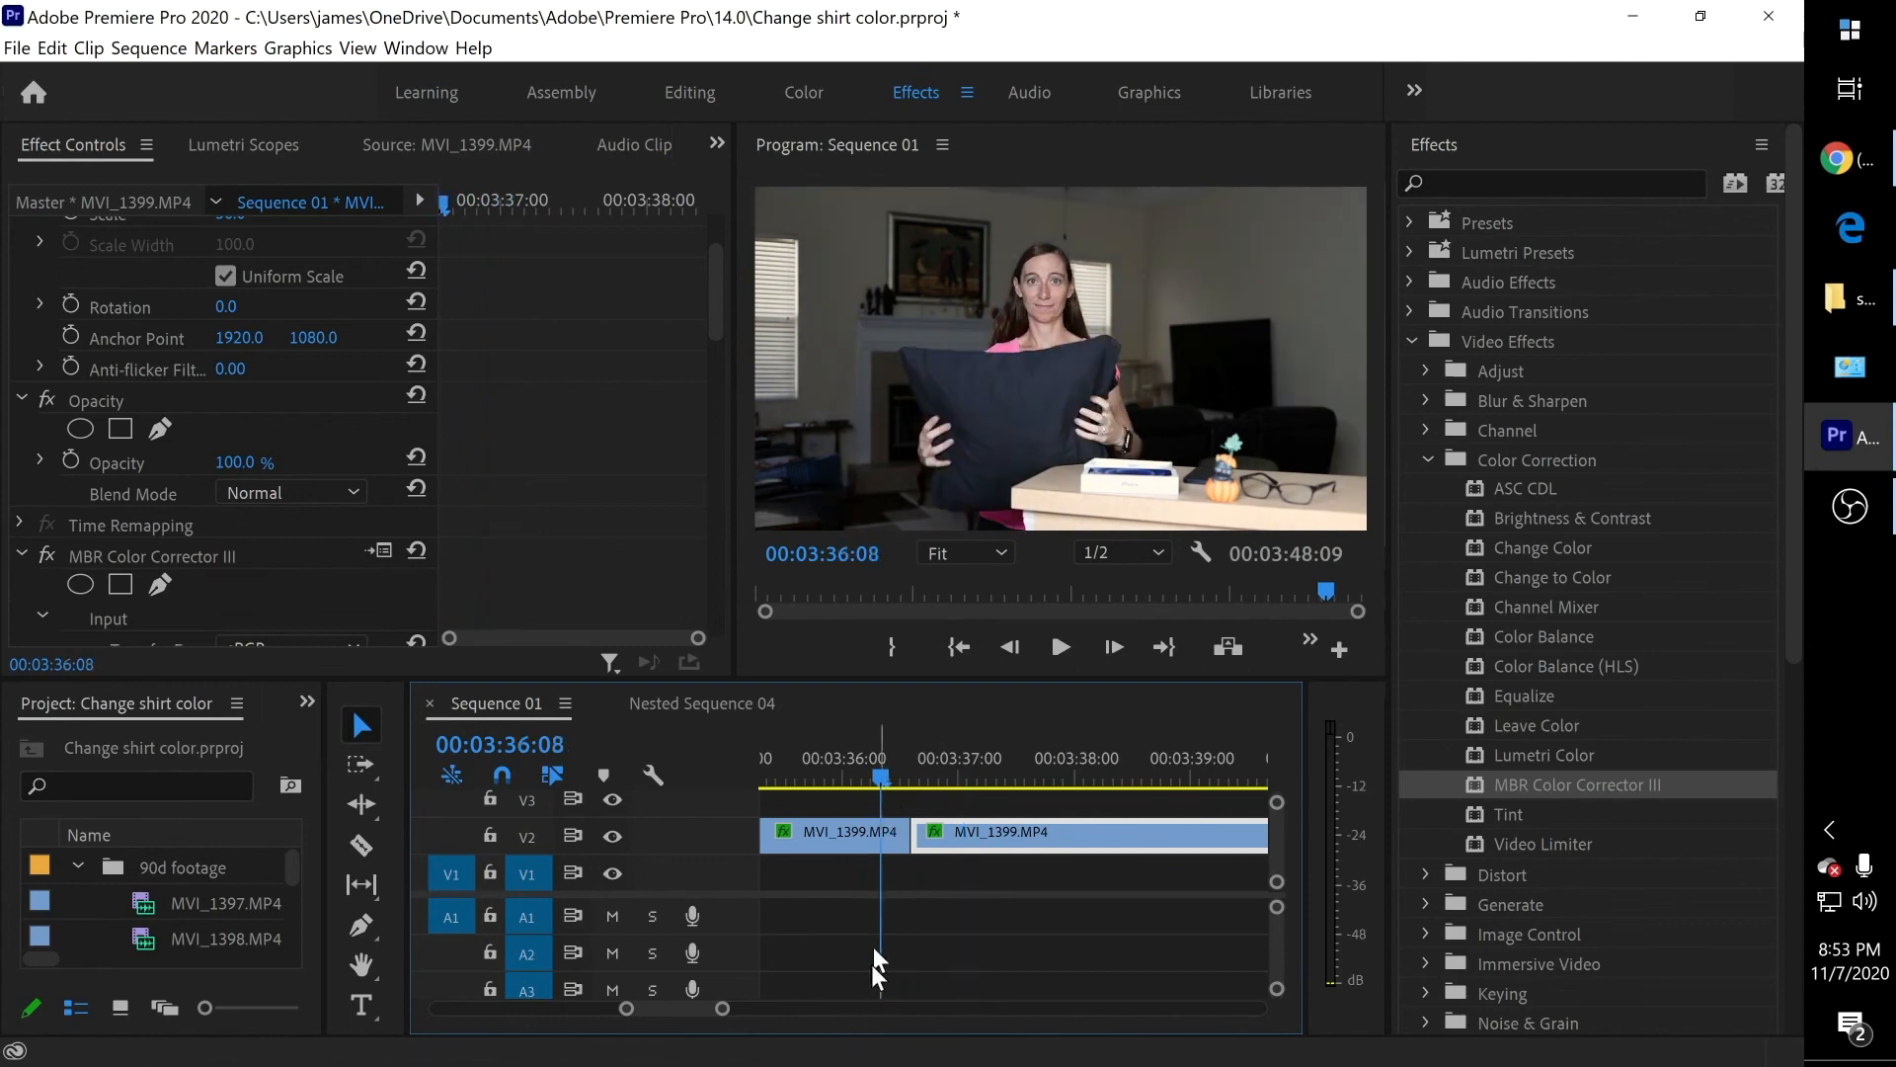
drag(720, 1010, 695, 1009)
key(Right)
key(Right)
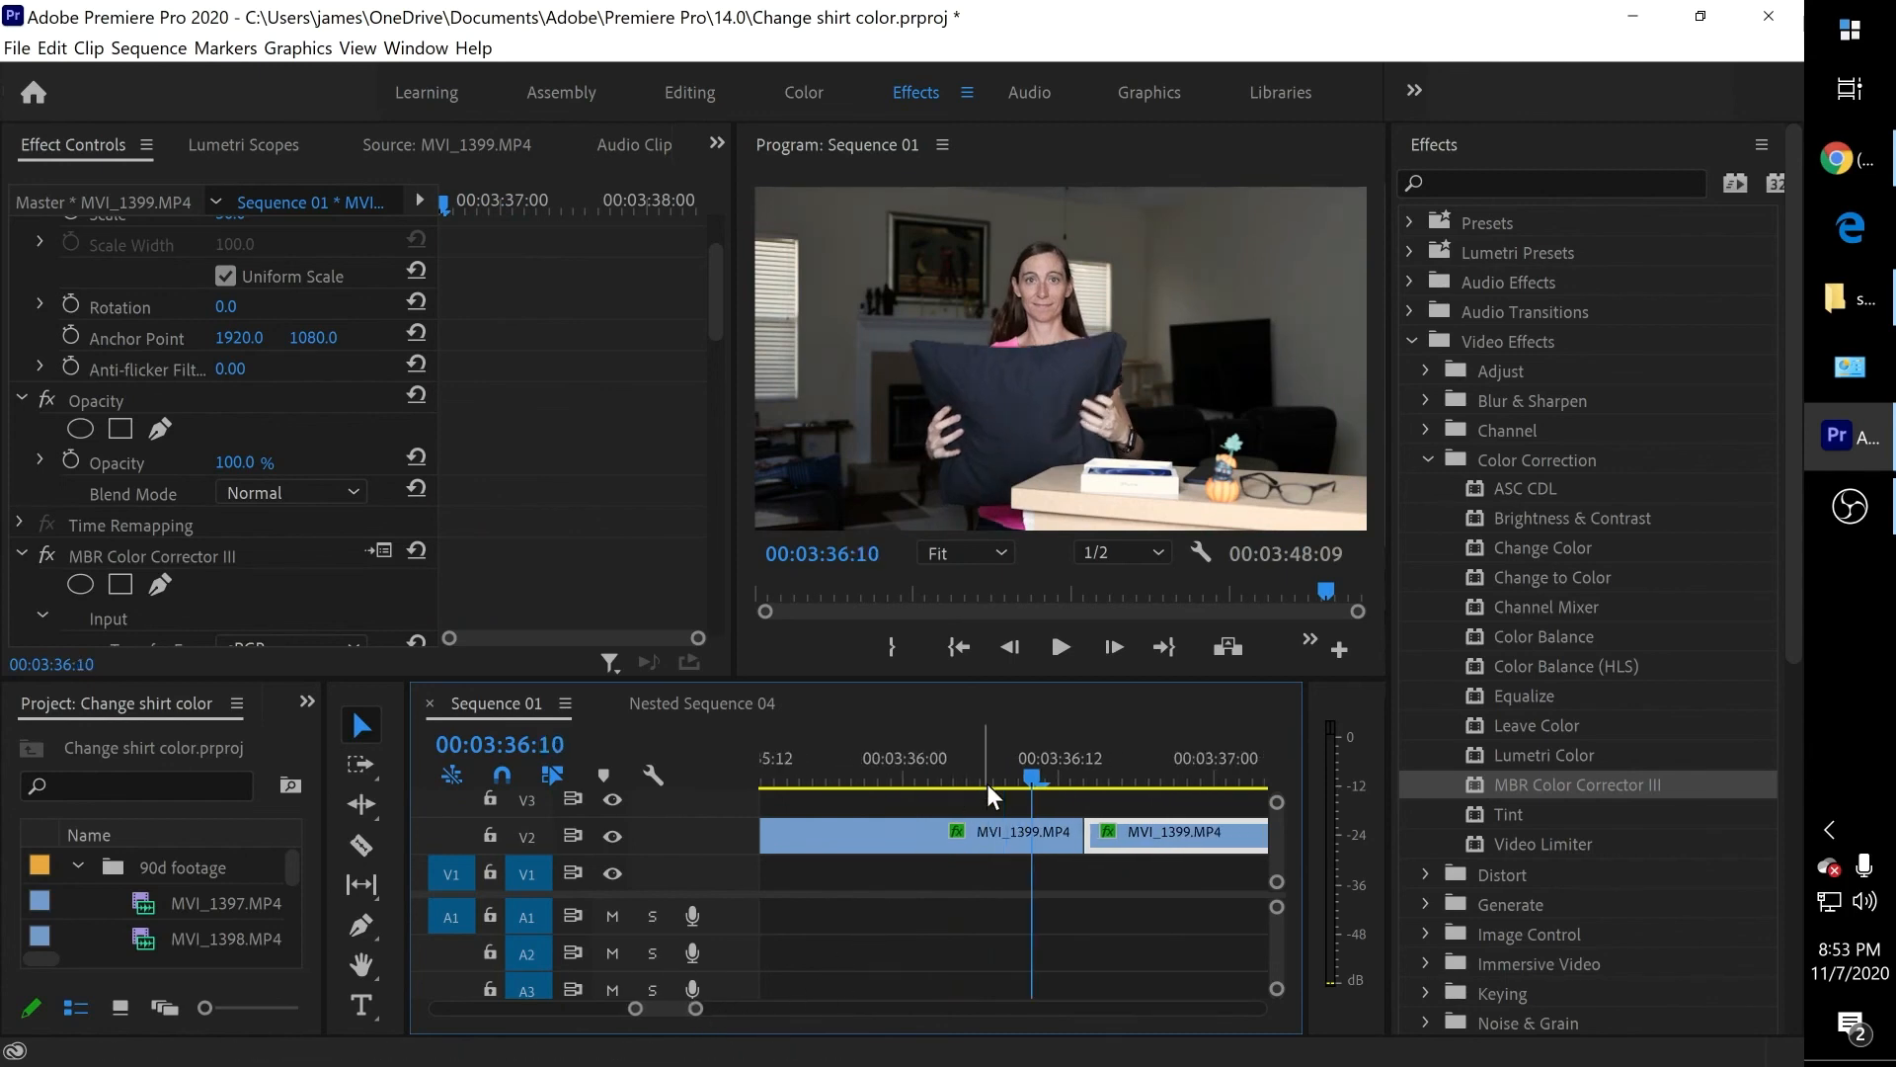
key(c)
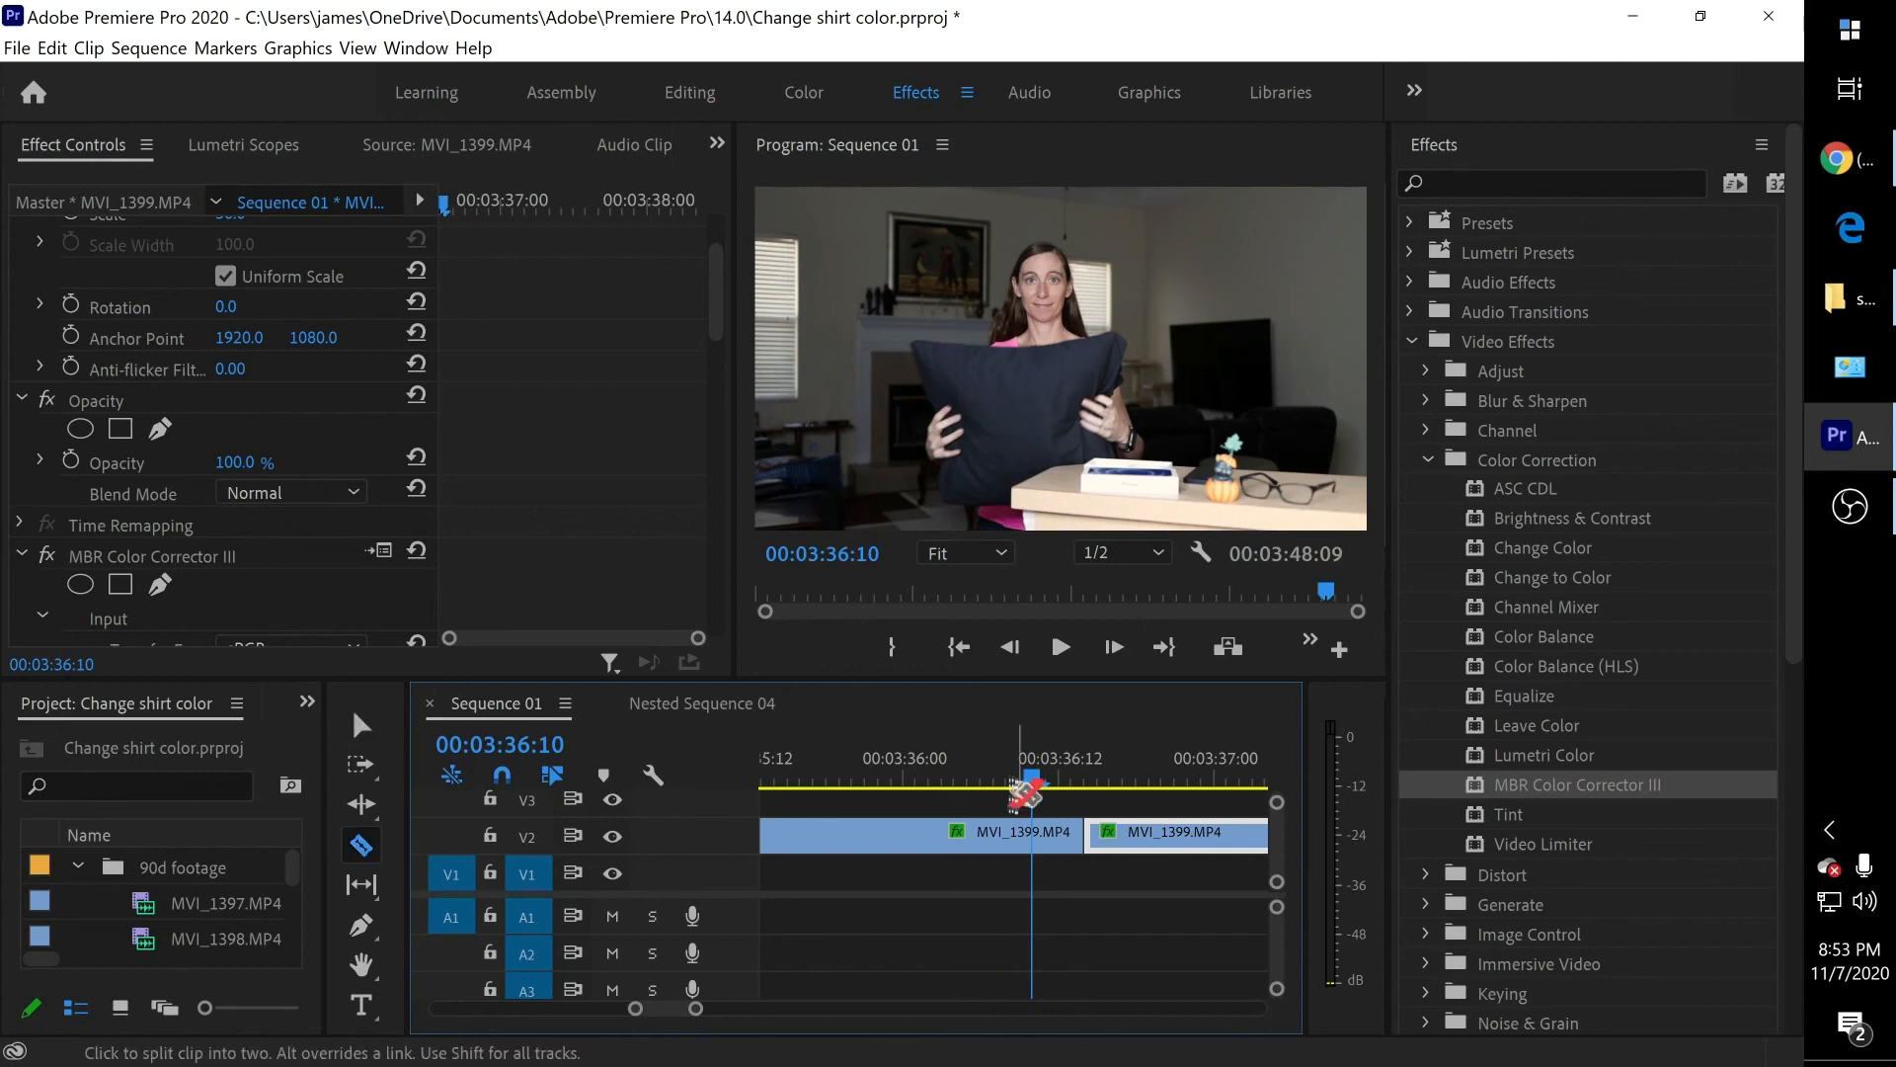
click(1035, 833)
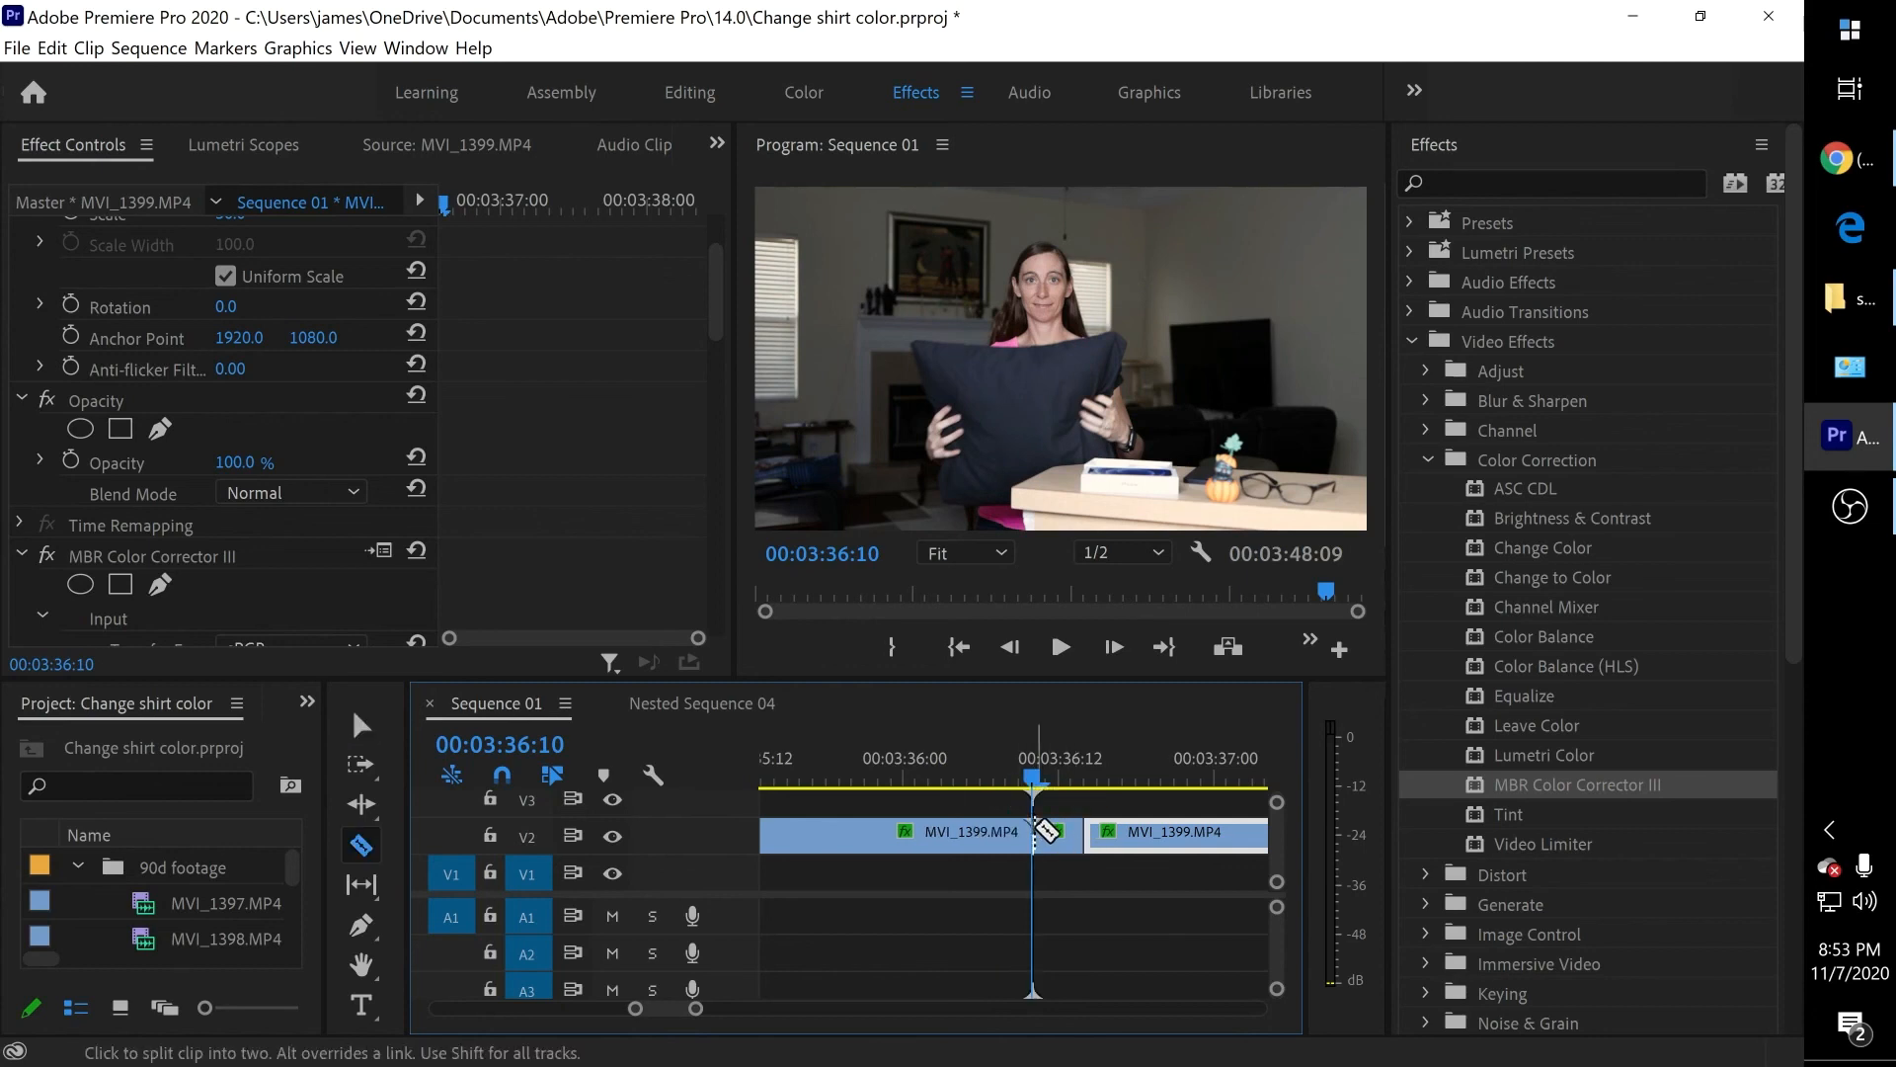
key(v)
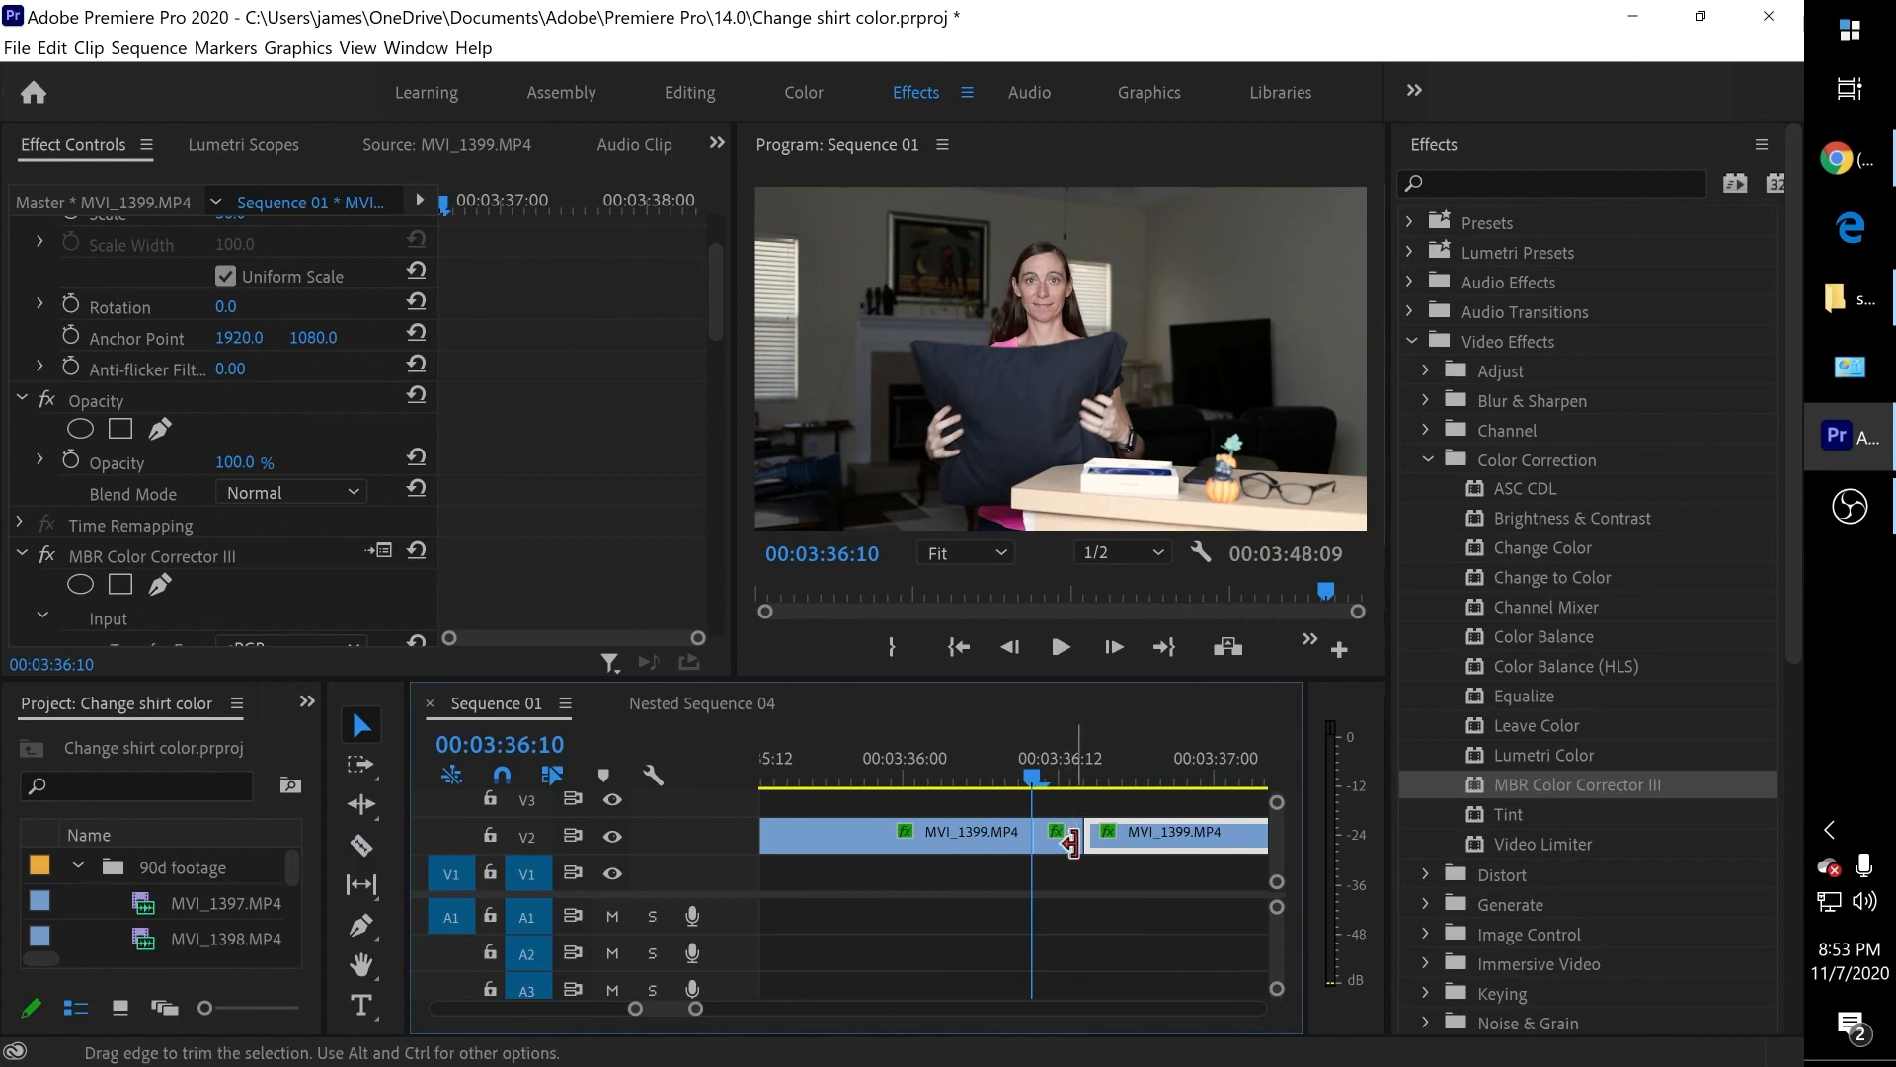
Step: Set the short piece before the cut to 175% speed, with ripple edit shifting the trailing clips
right_click(1063, 844)
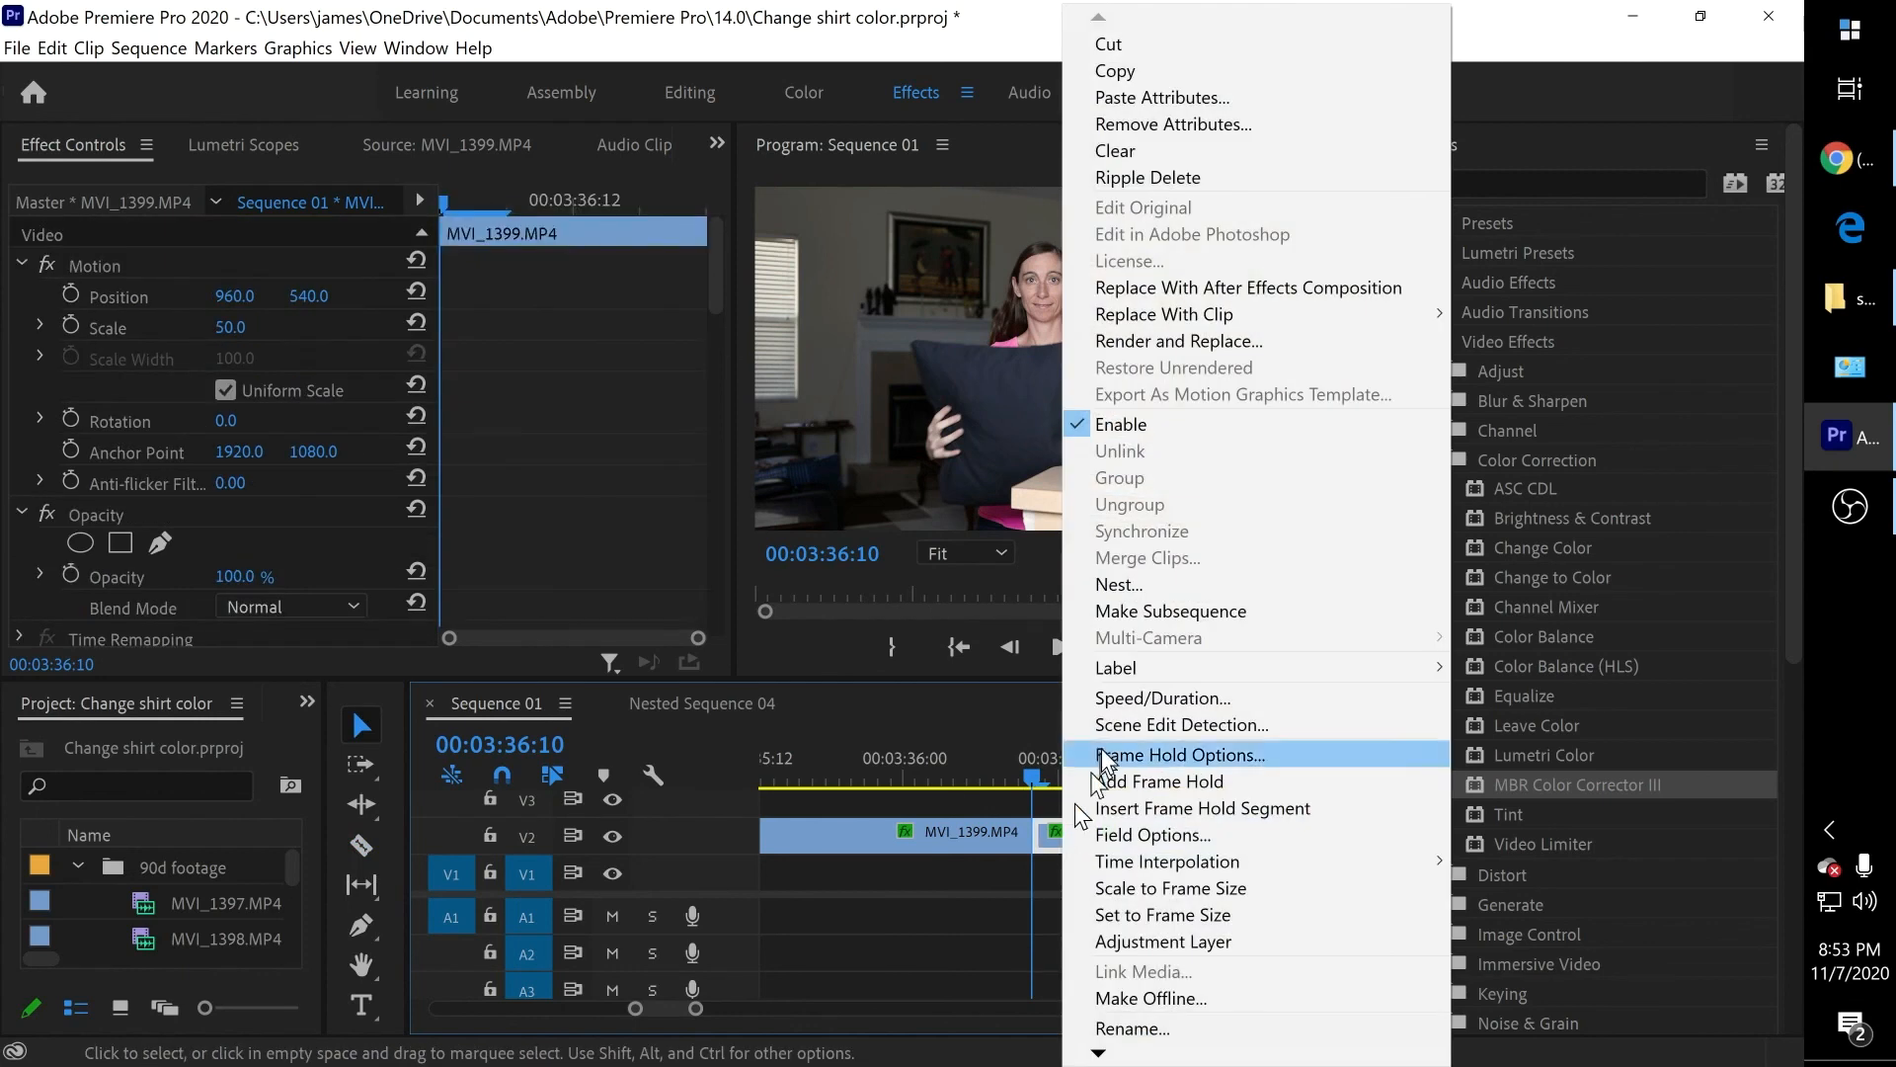
click(1146, 698)
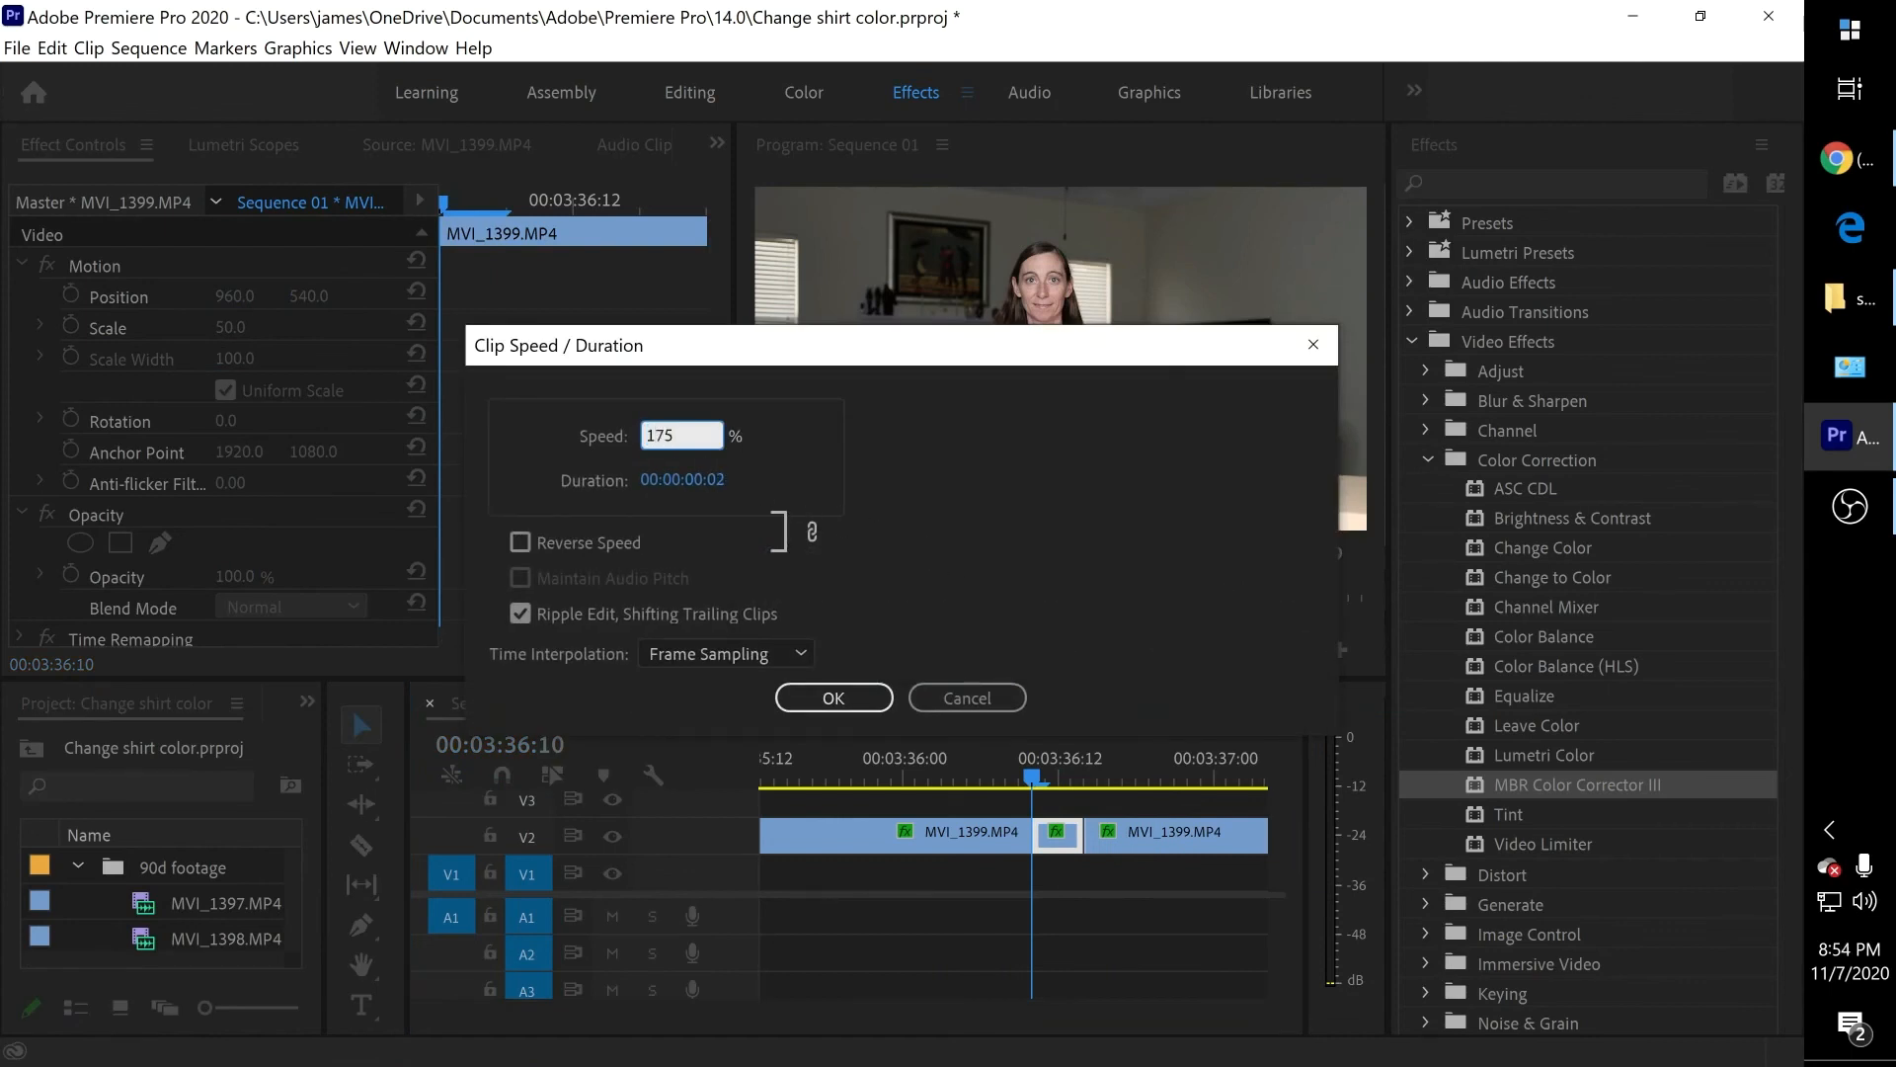
click(856, 707)
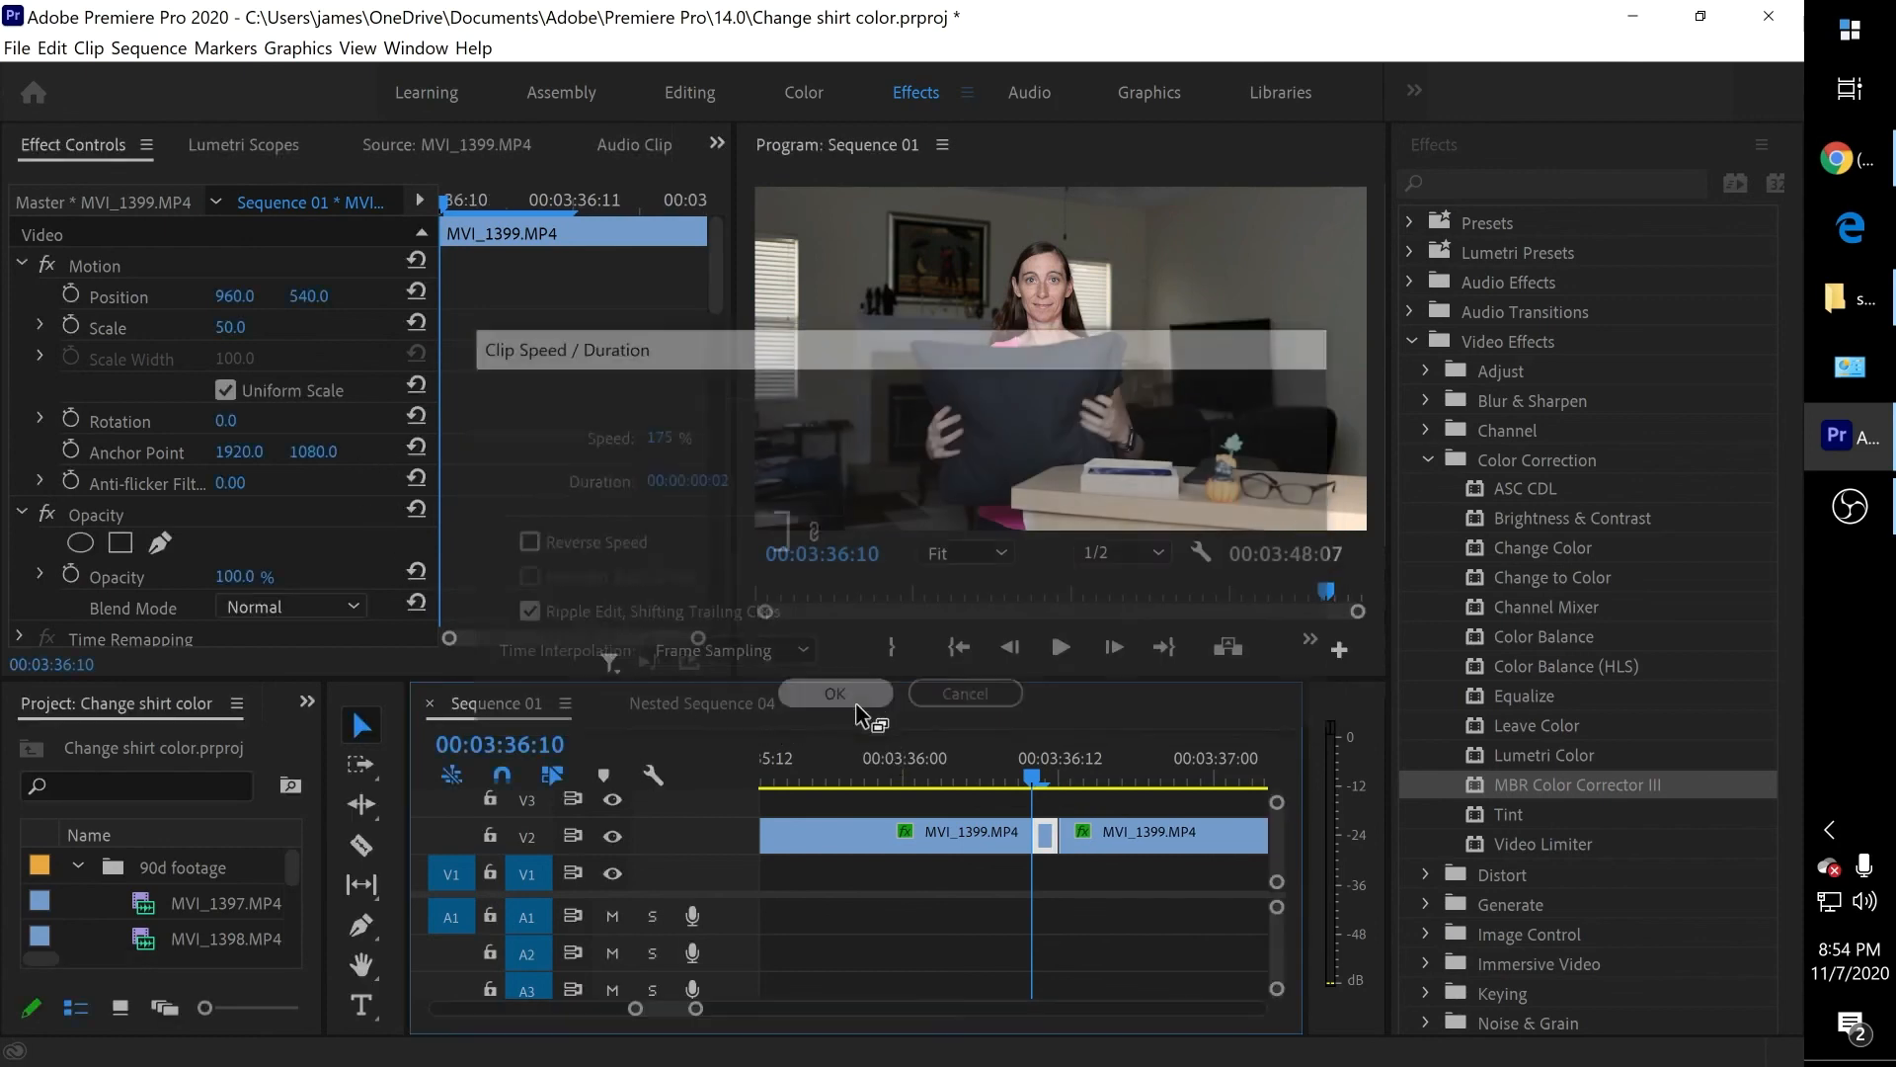
Step: Replay the shirt swap several times from just before the sped-up piece to check the pillow motion across the cut
click(1011, 786)
key(space)
key(space)
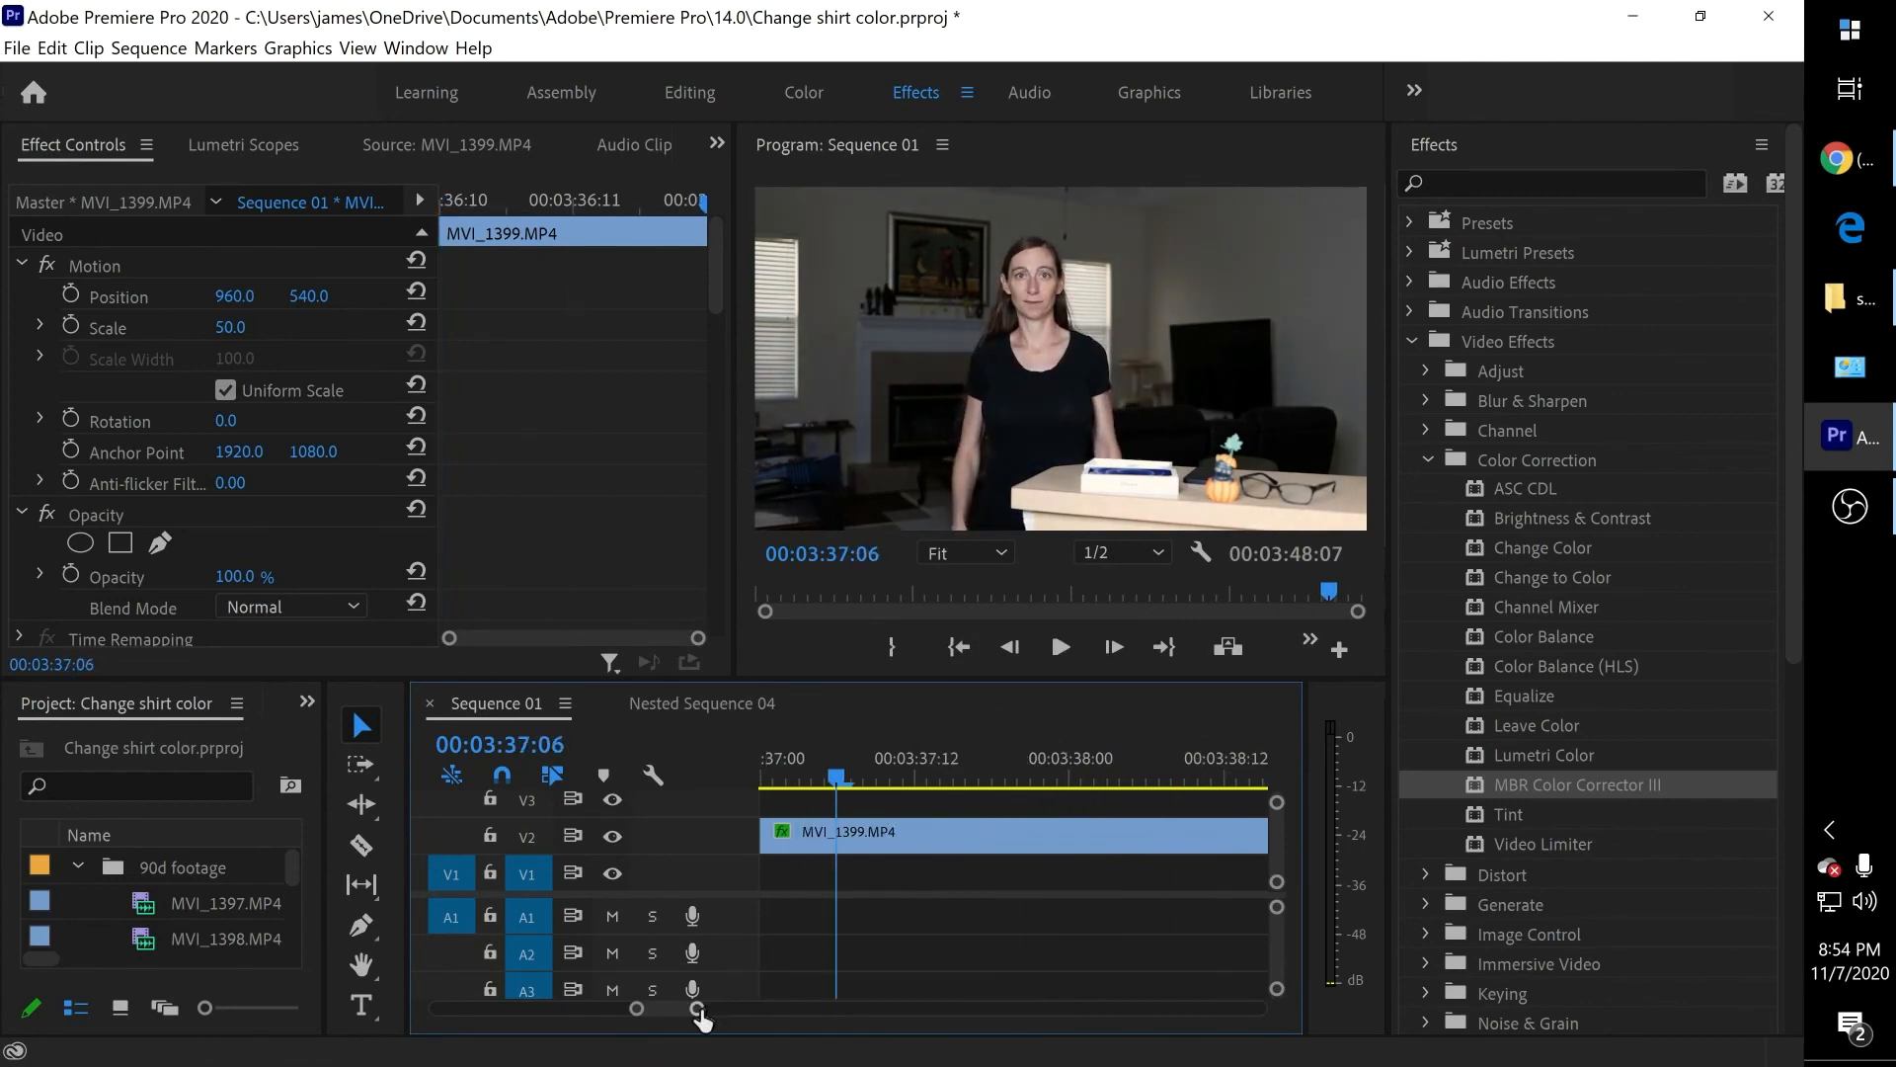
drag(701, 1011, 822, 1009)
click(981, 776)
key(space)
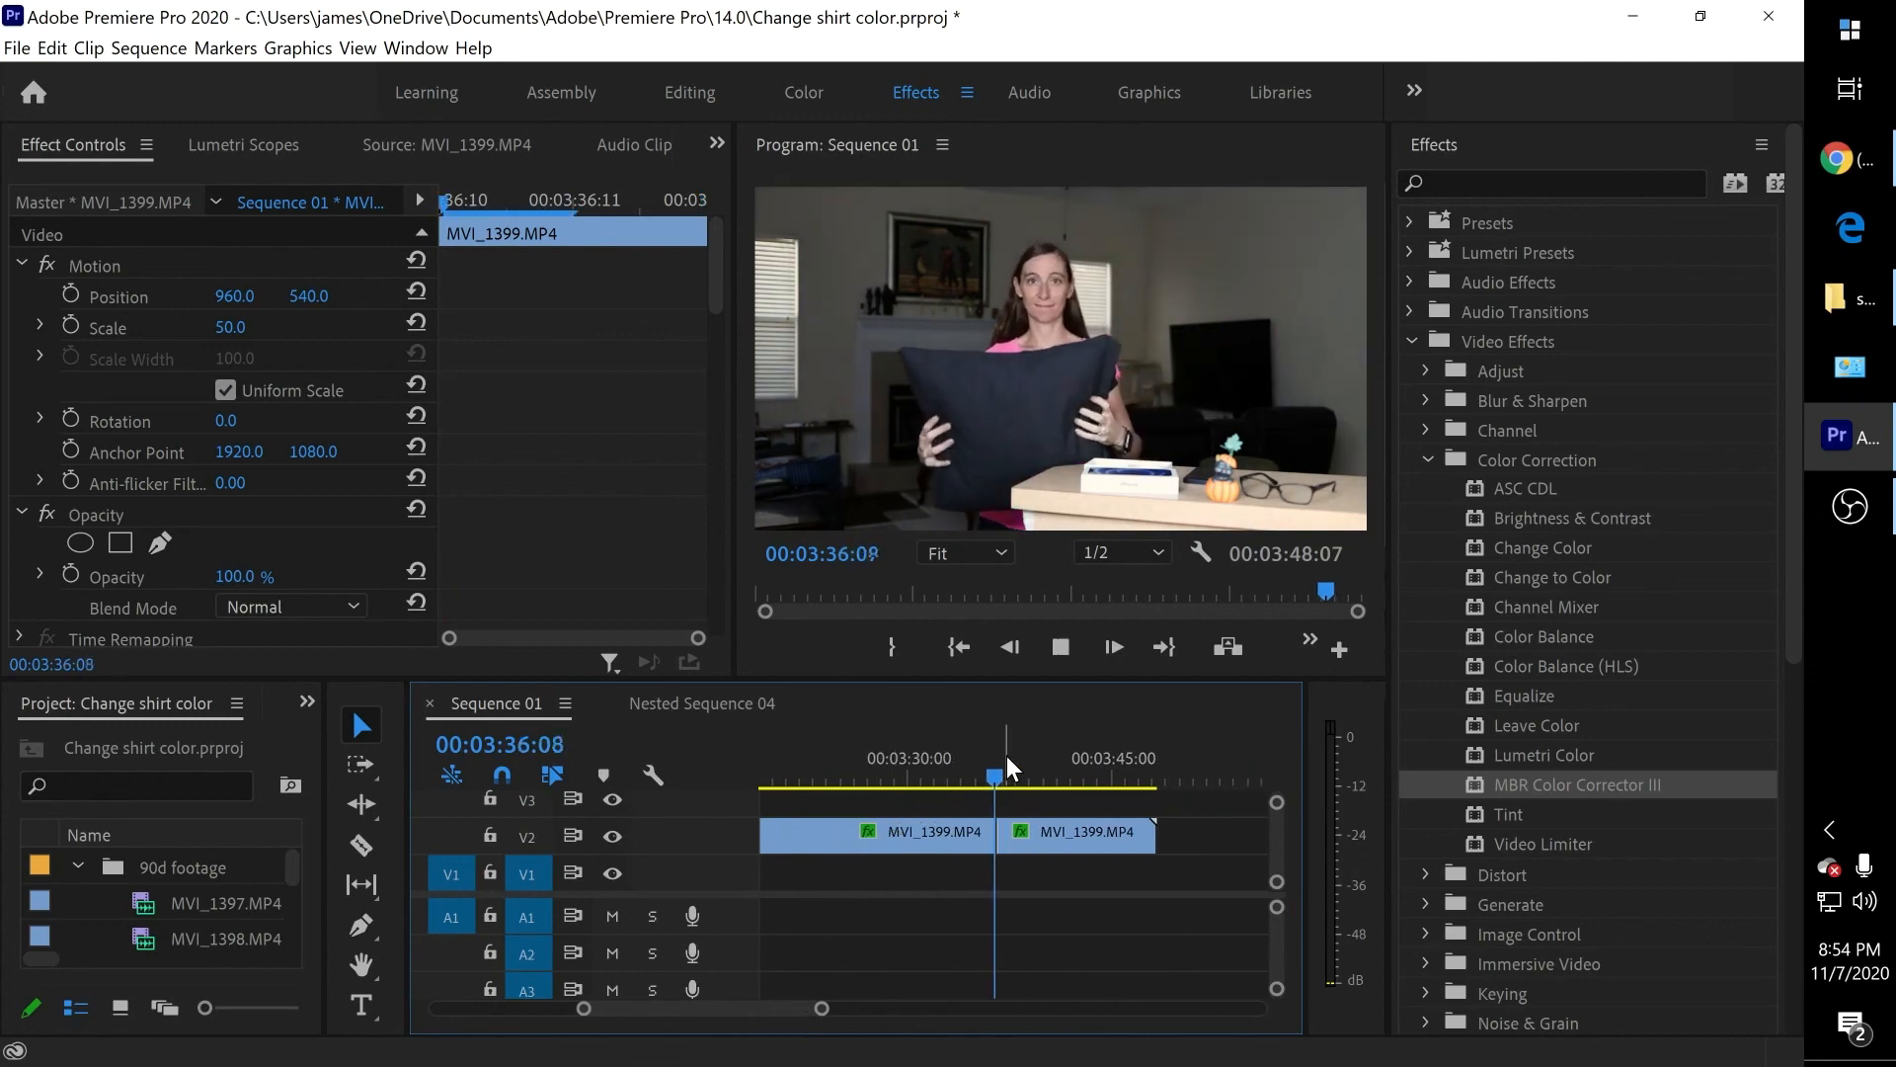
key(space)
click(993, 774)
mouse_move(992, 774)
mouse_down()
mouse_move(975, 790)
mouse_move(999, 809)
mouse_move(978, 808)
mouse_up()
key(space)
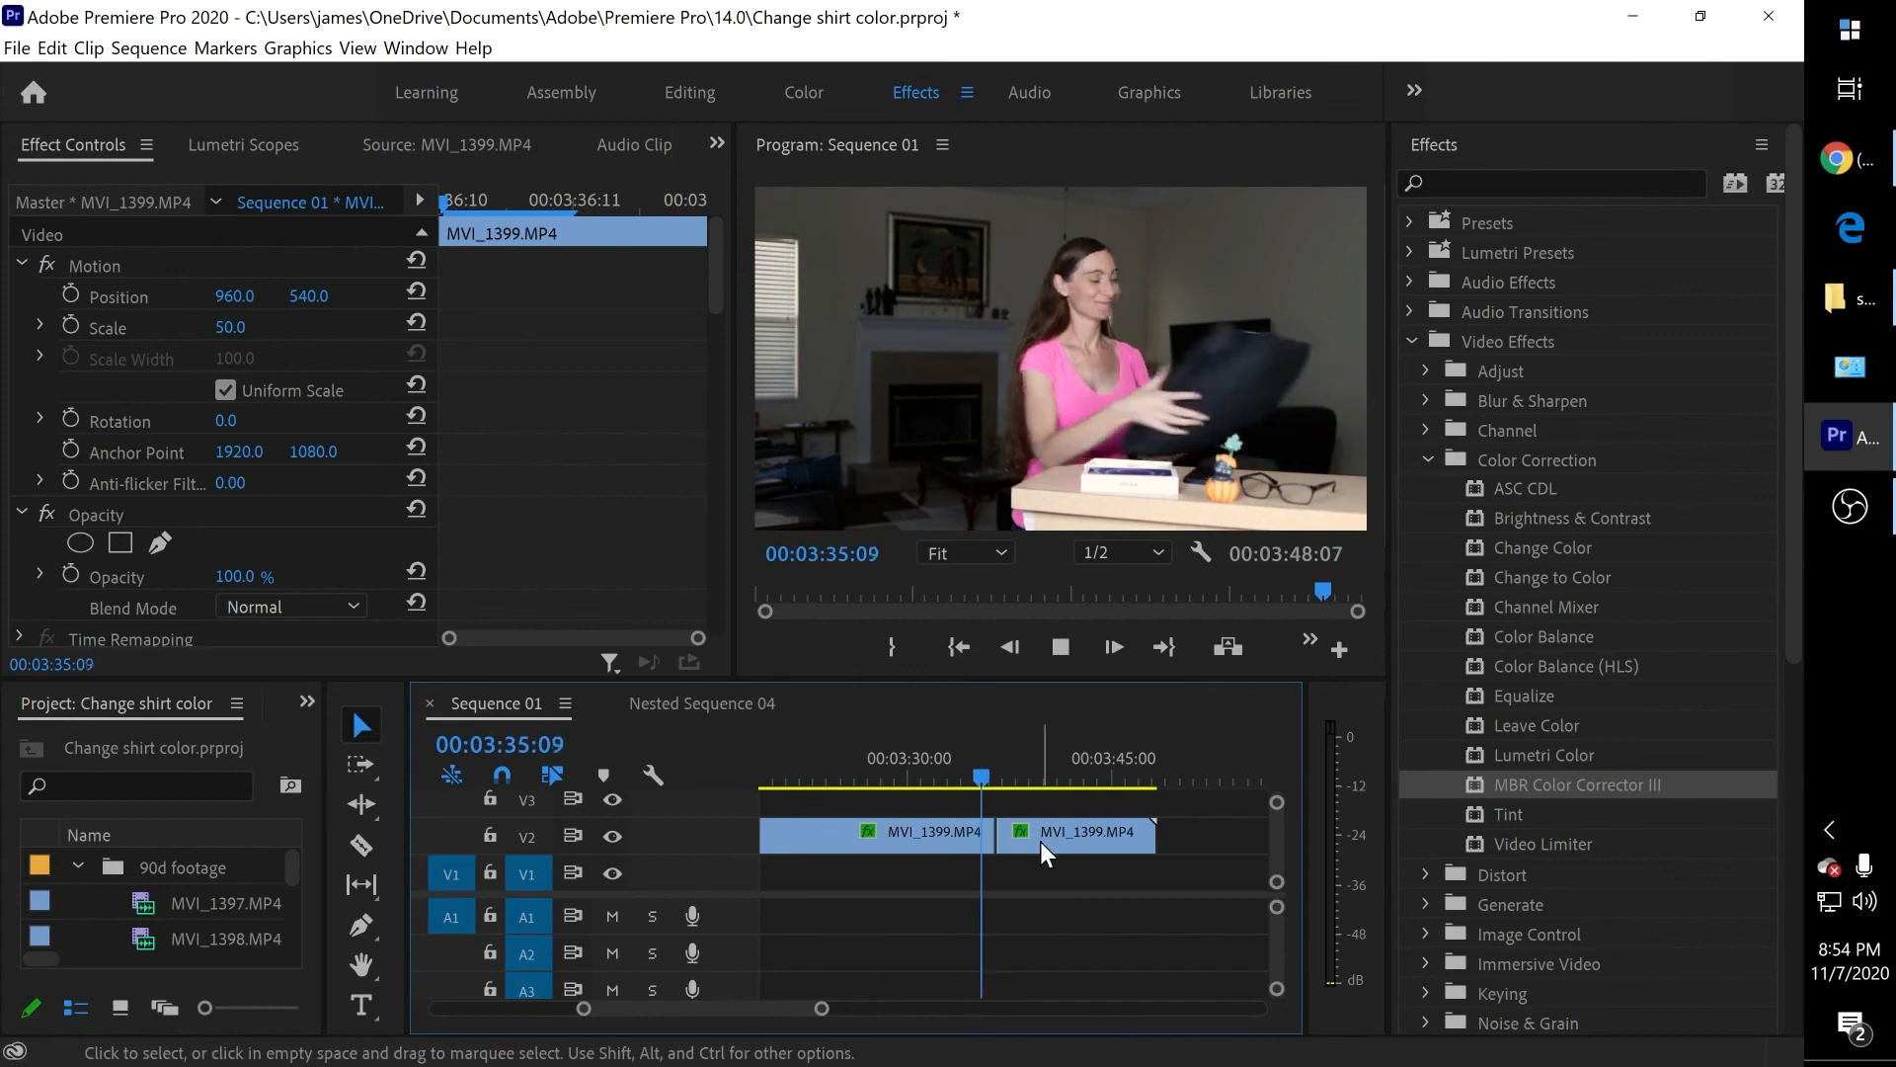
key(space)
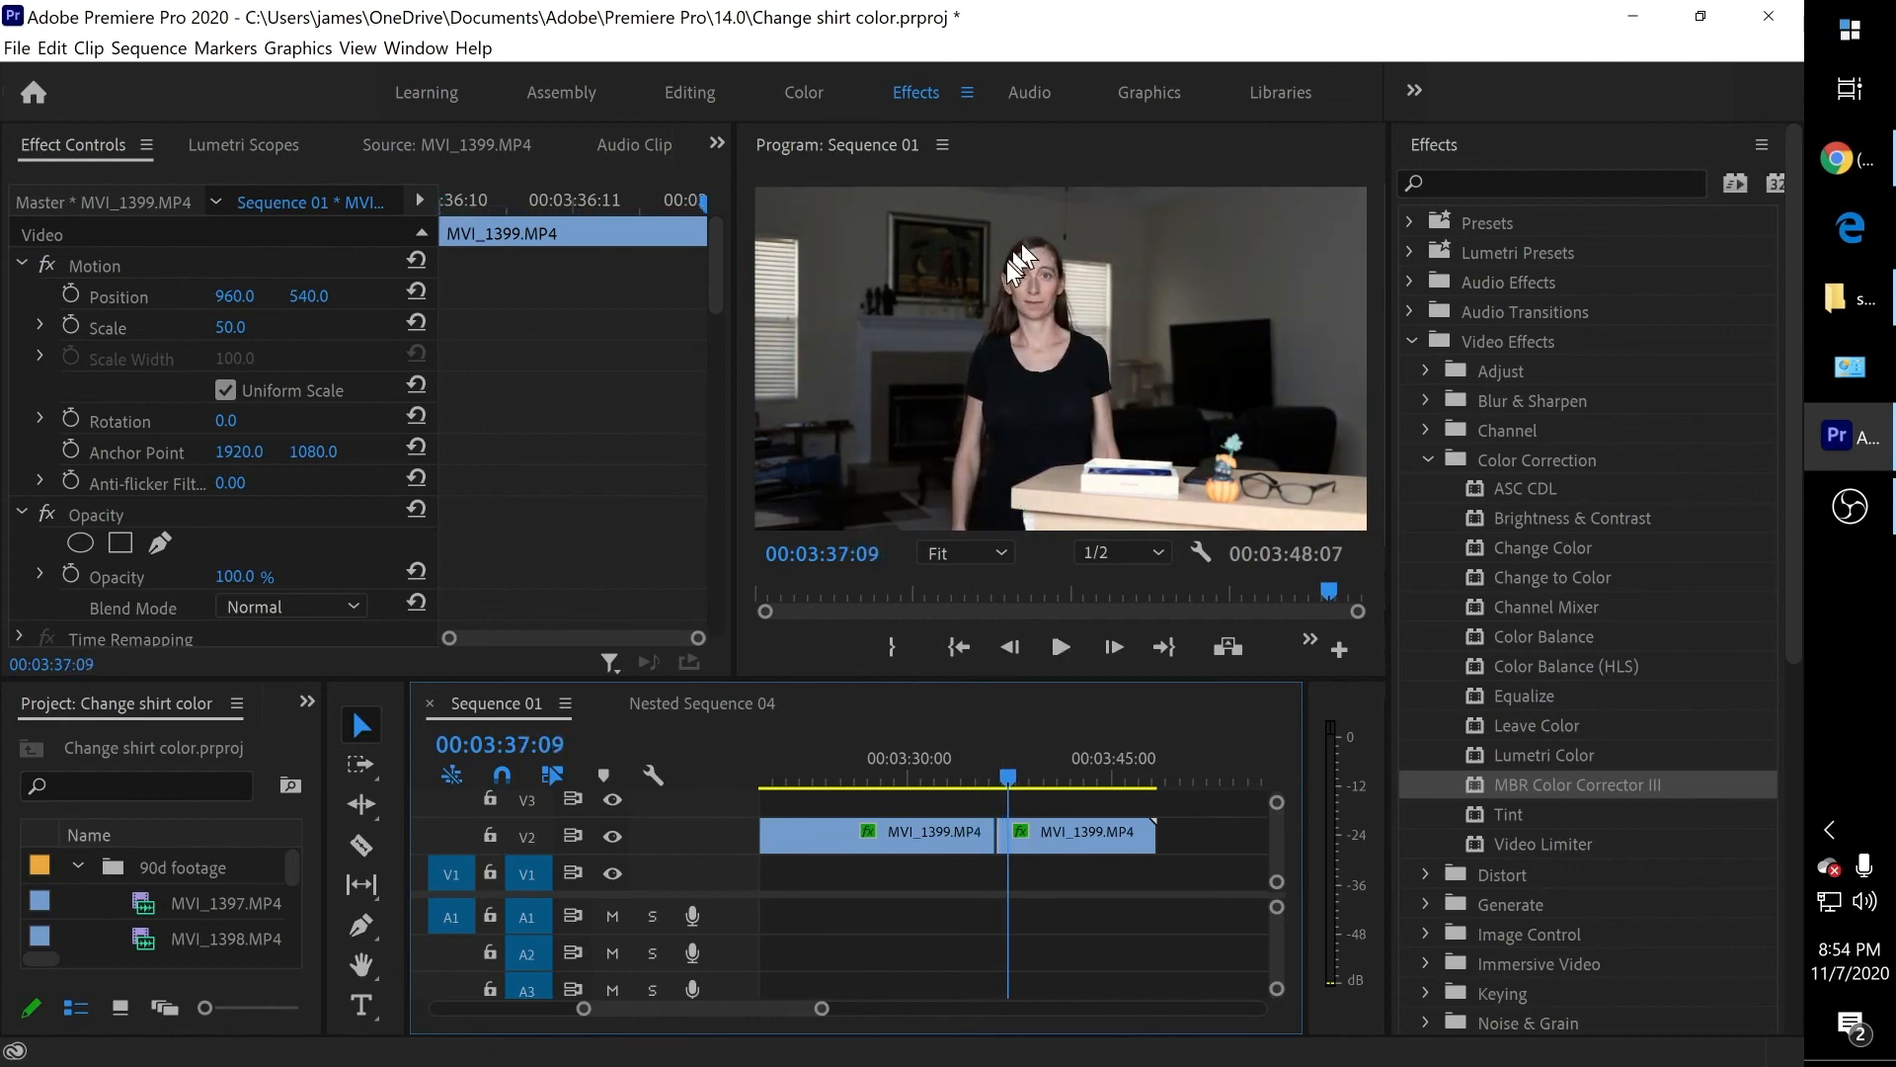
drag(1010, 773, 987, 779)
key(space)
key(space)
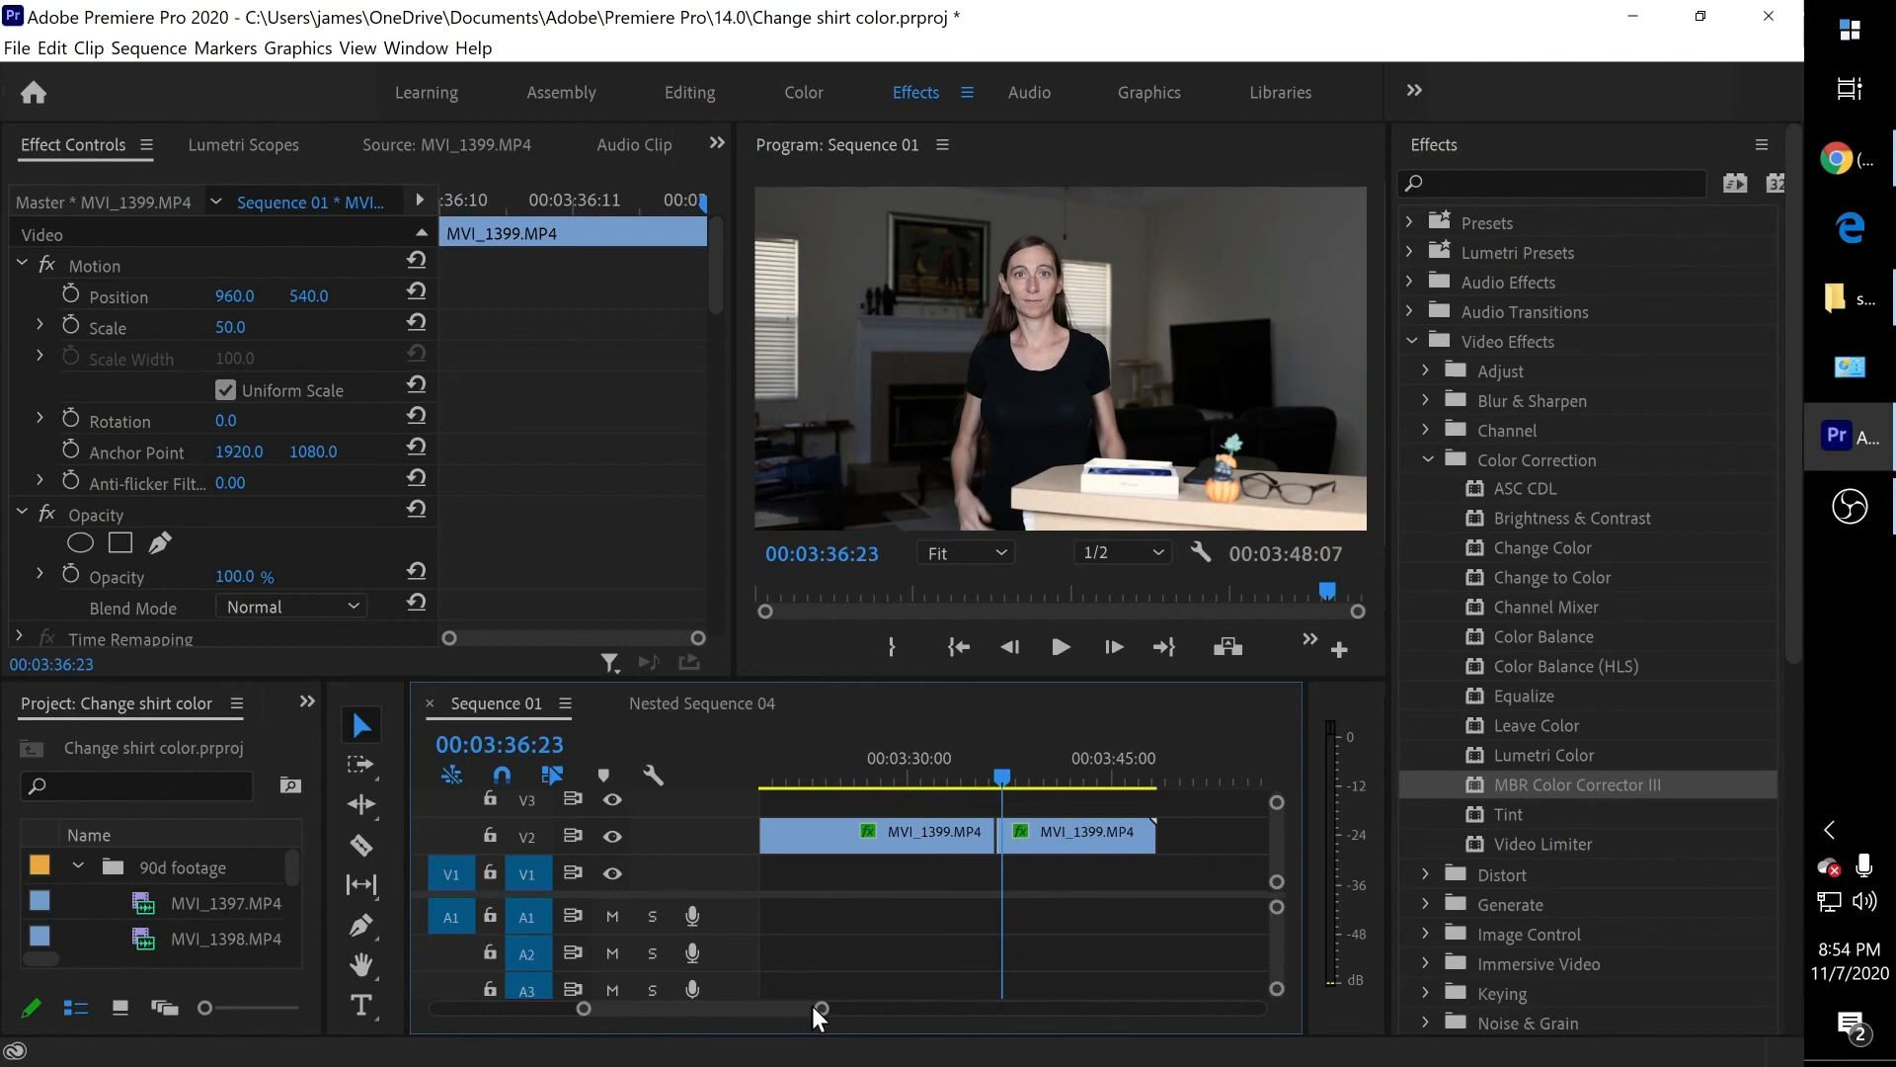
Step: Scrub the pink-shirt footage from 00:03:25:07 to 00:03:35:01 and play through the swap to the black shirt
drag(819, 1009, 892, 1023)
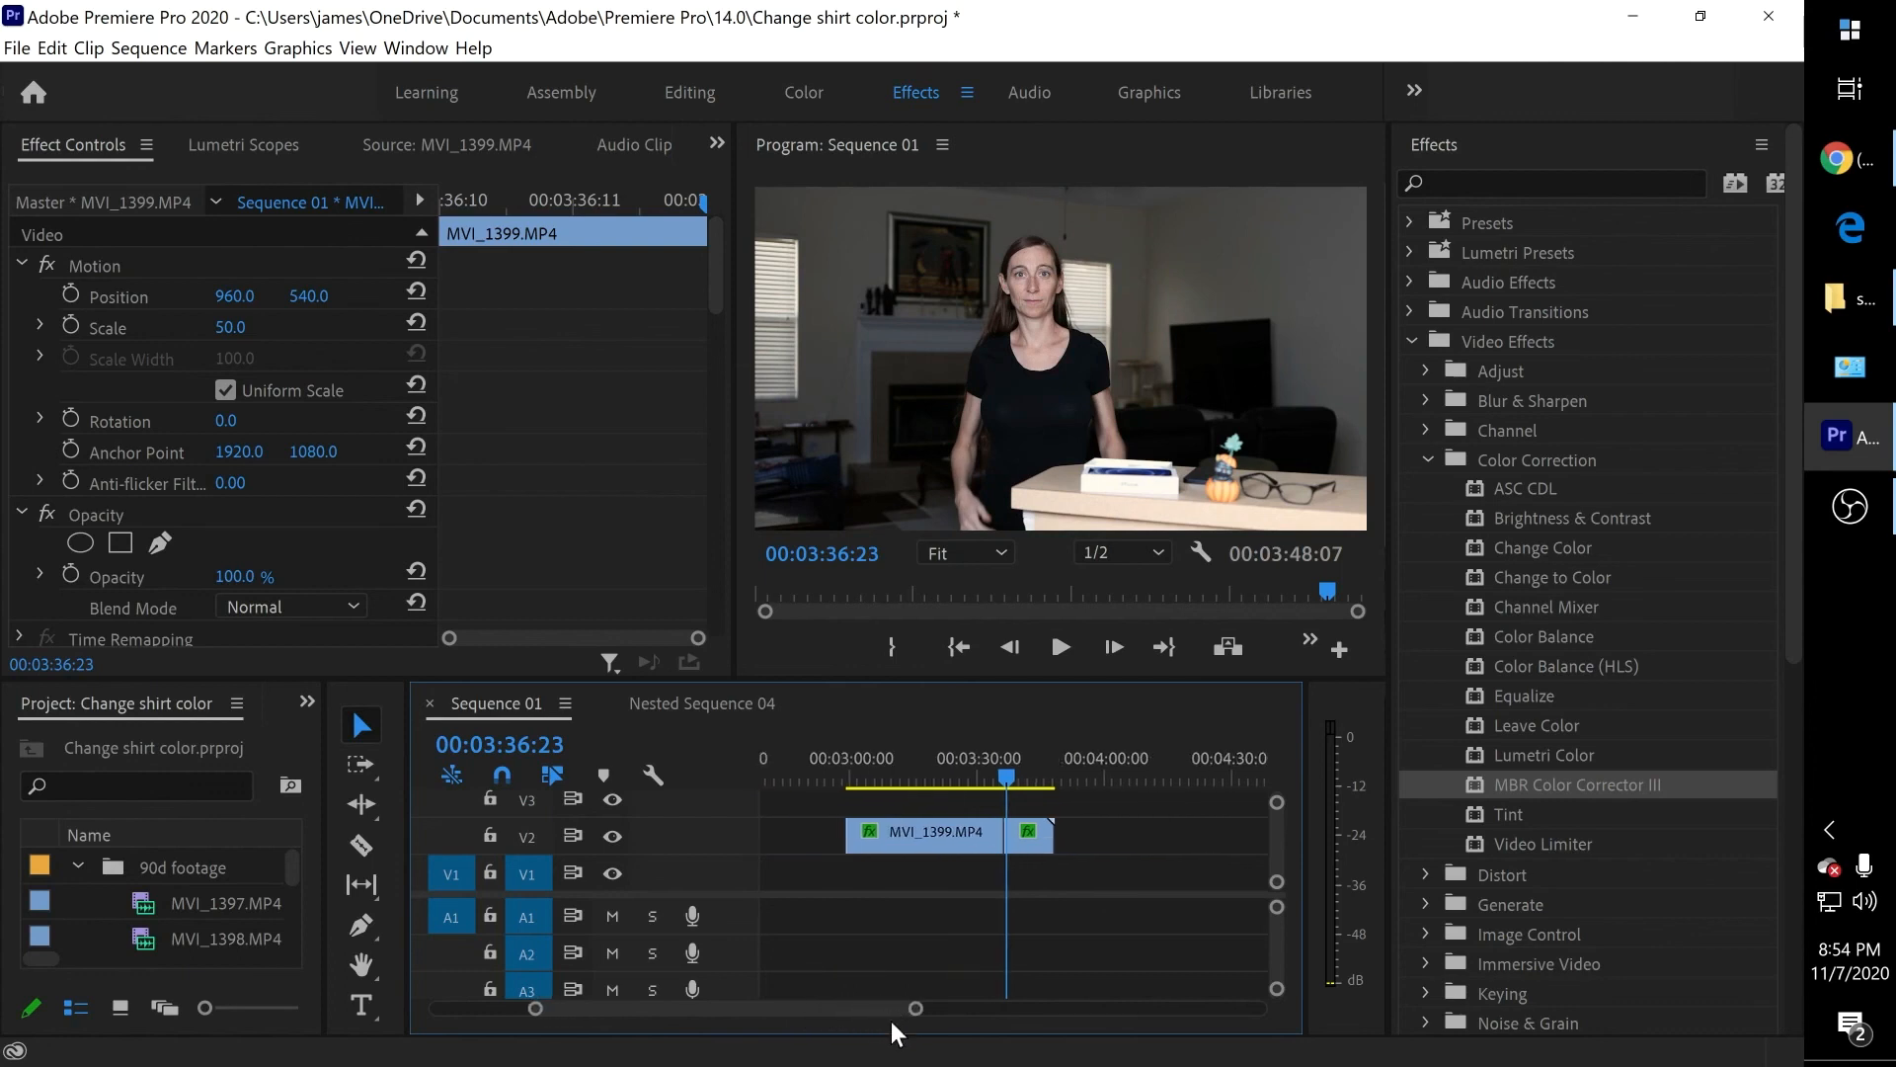
click(960, 776)
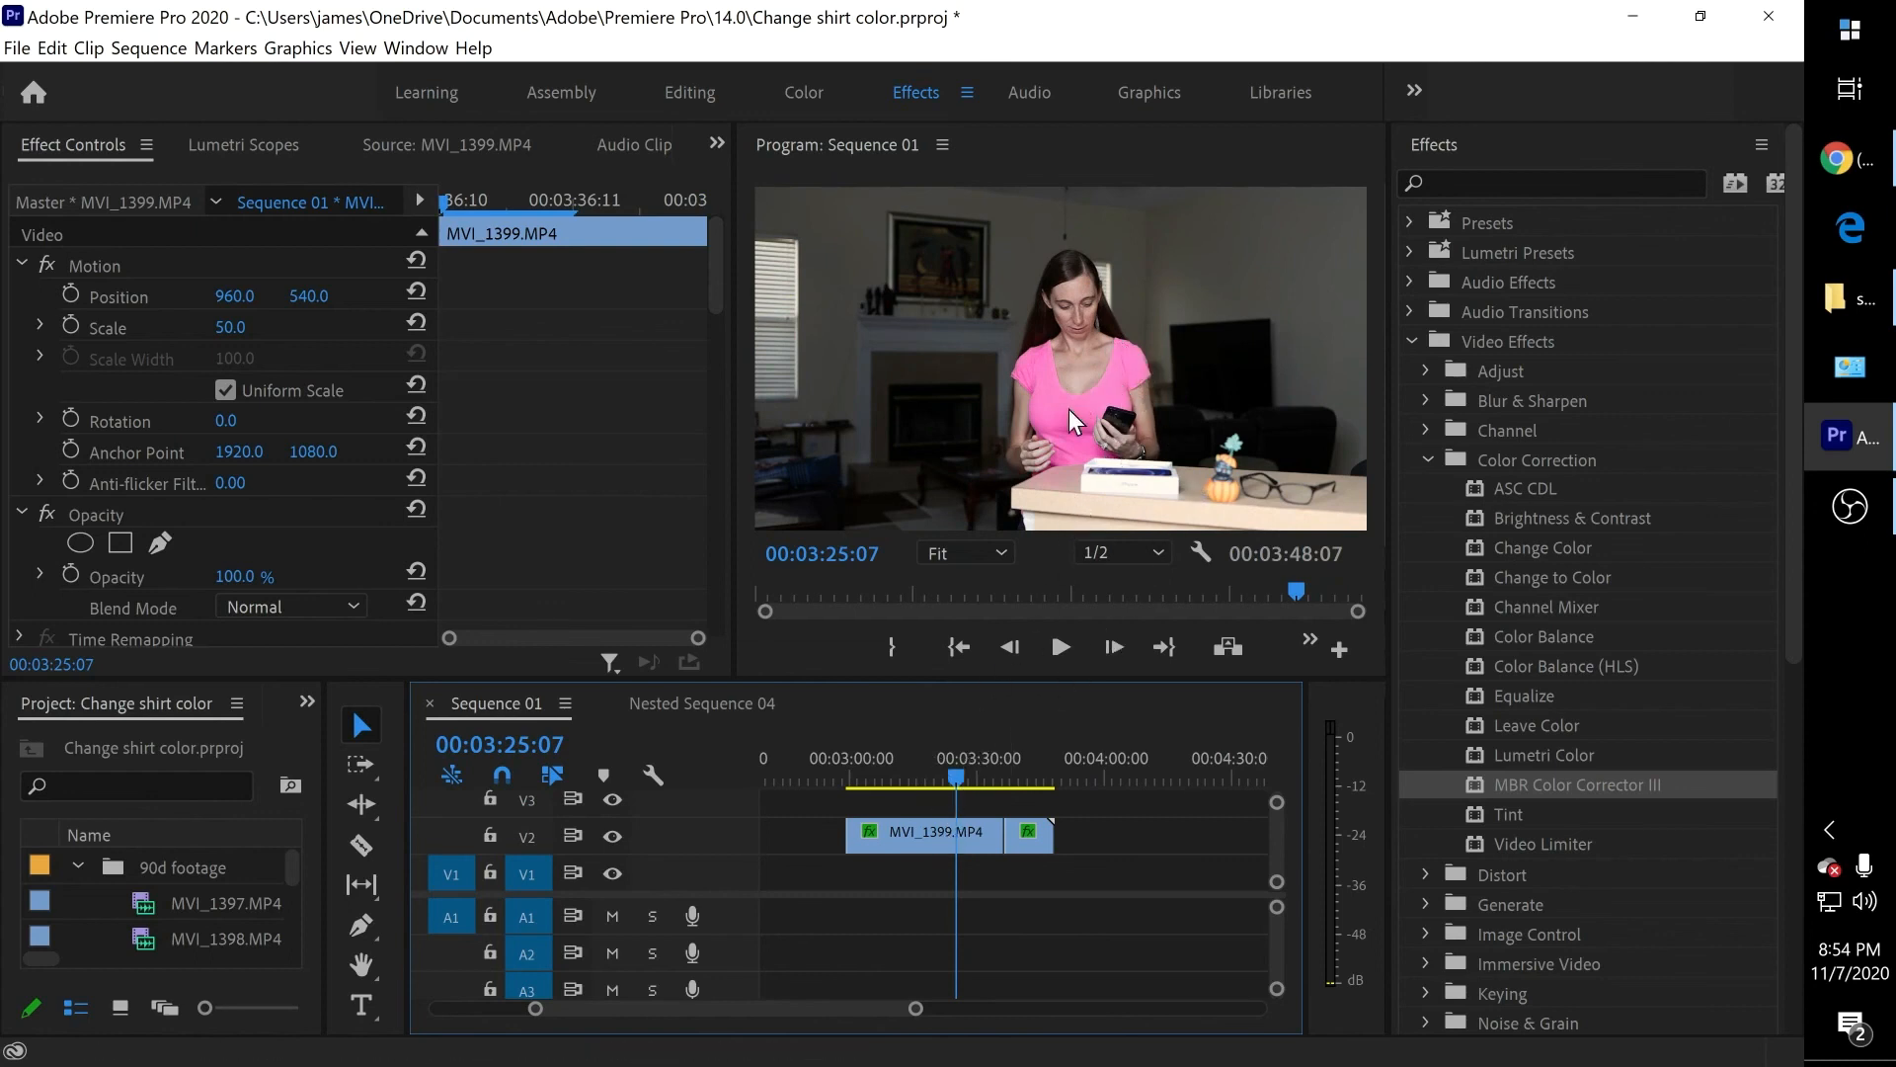
drag(954, 777, 998, 792)
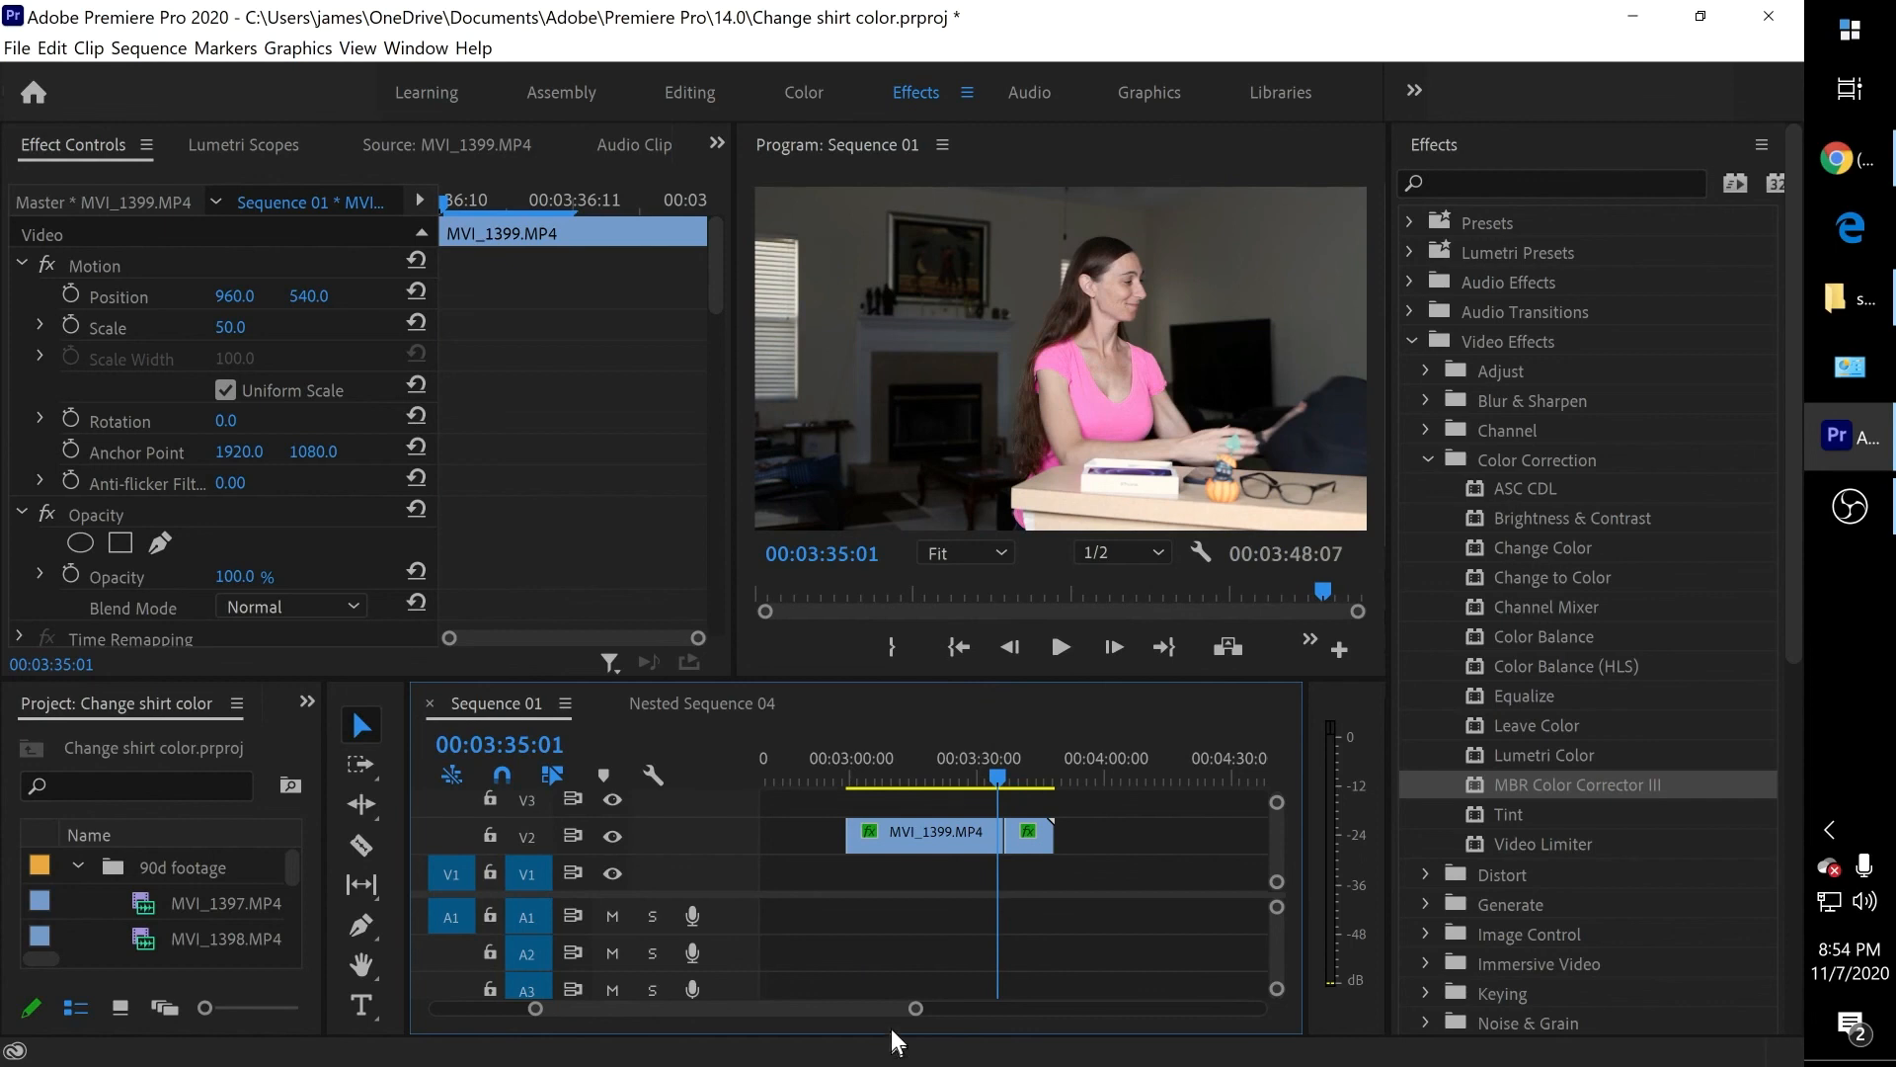
drag(917, 1010, 800, 1008)
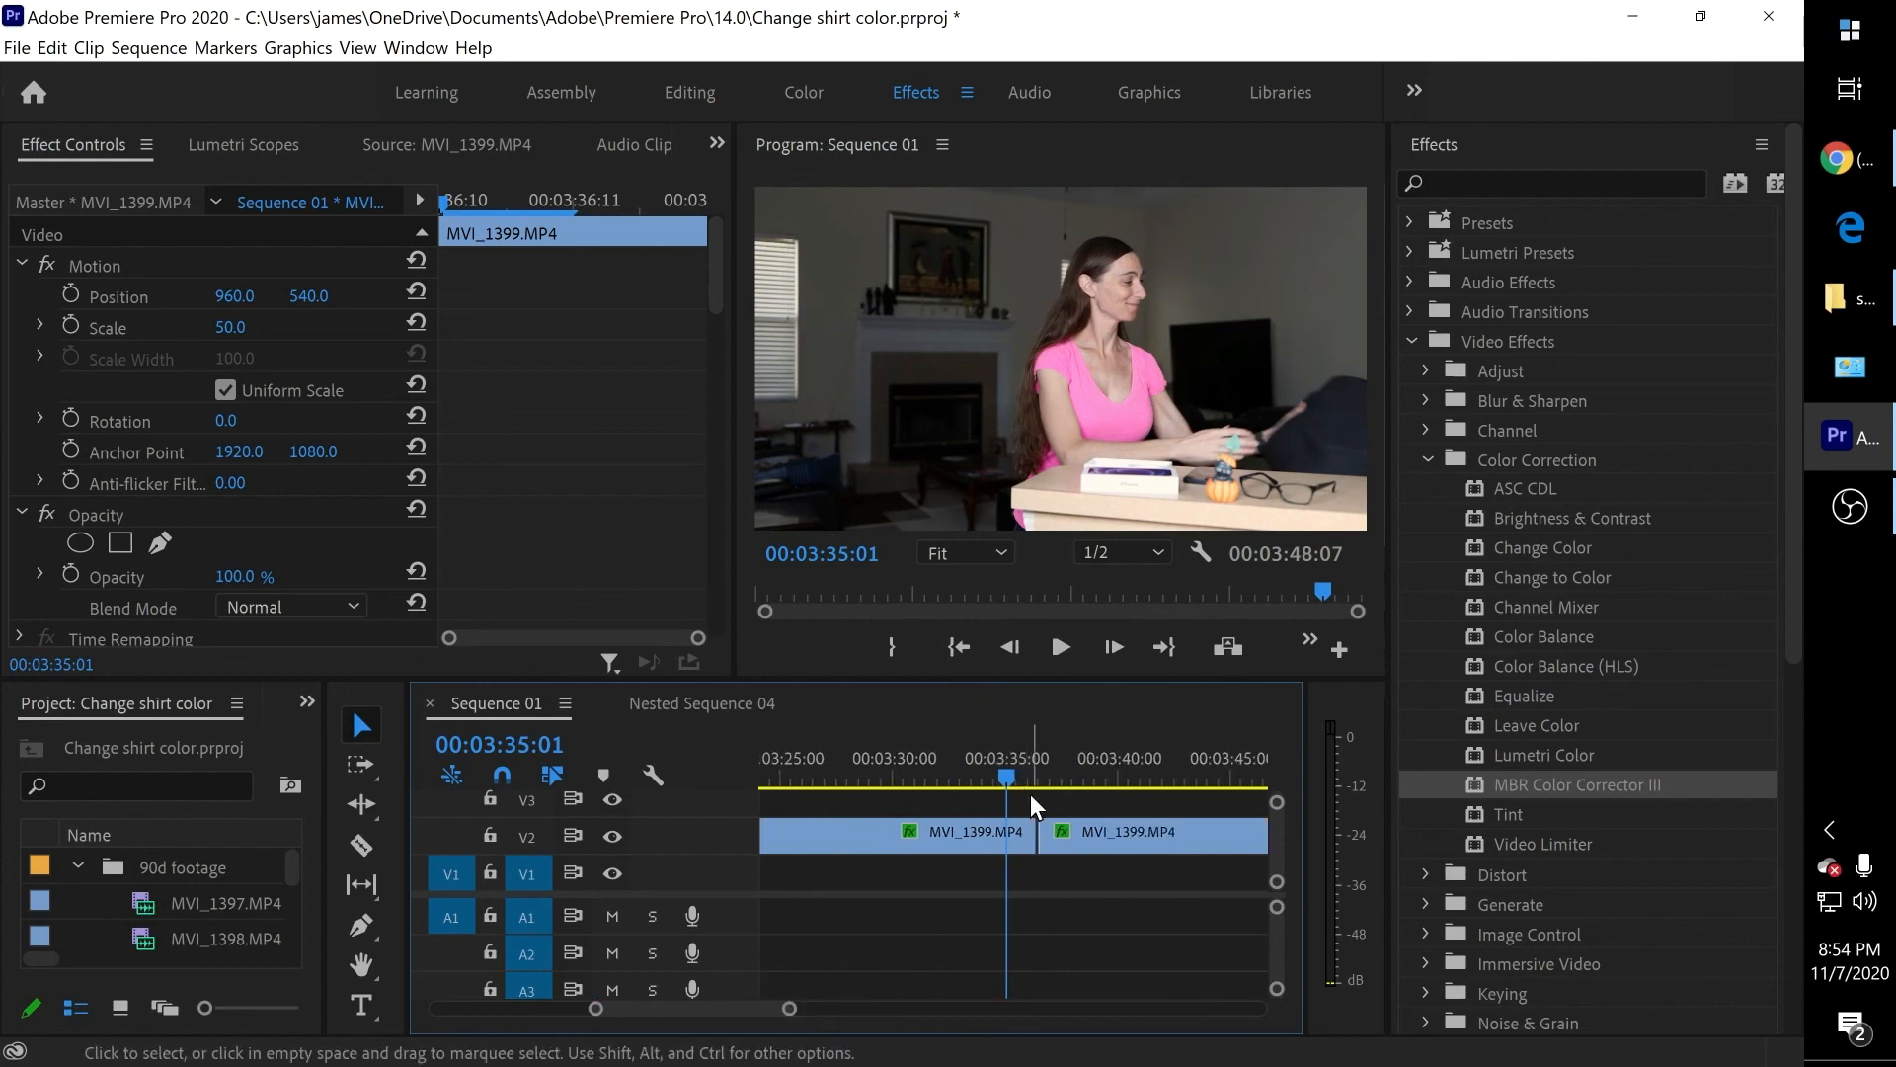
key(space)
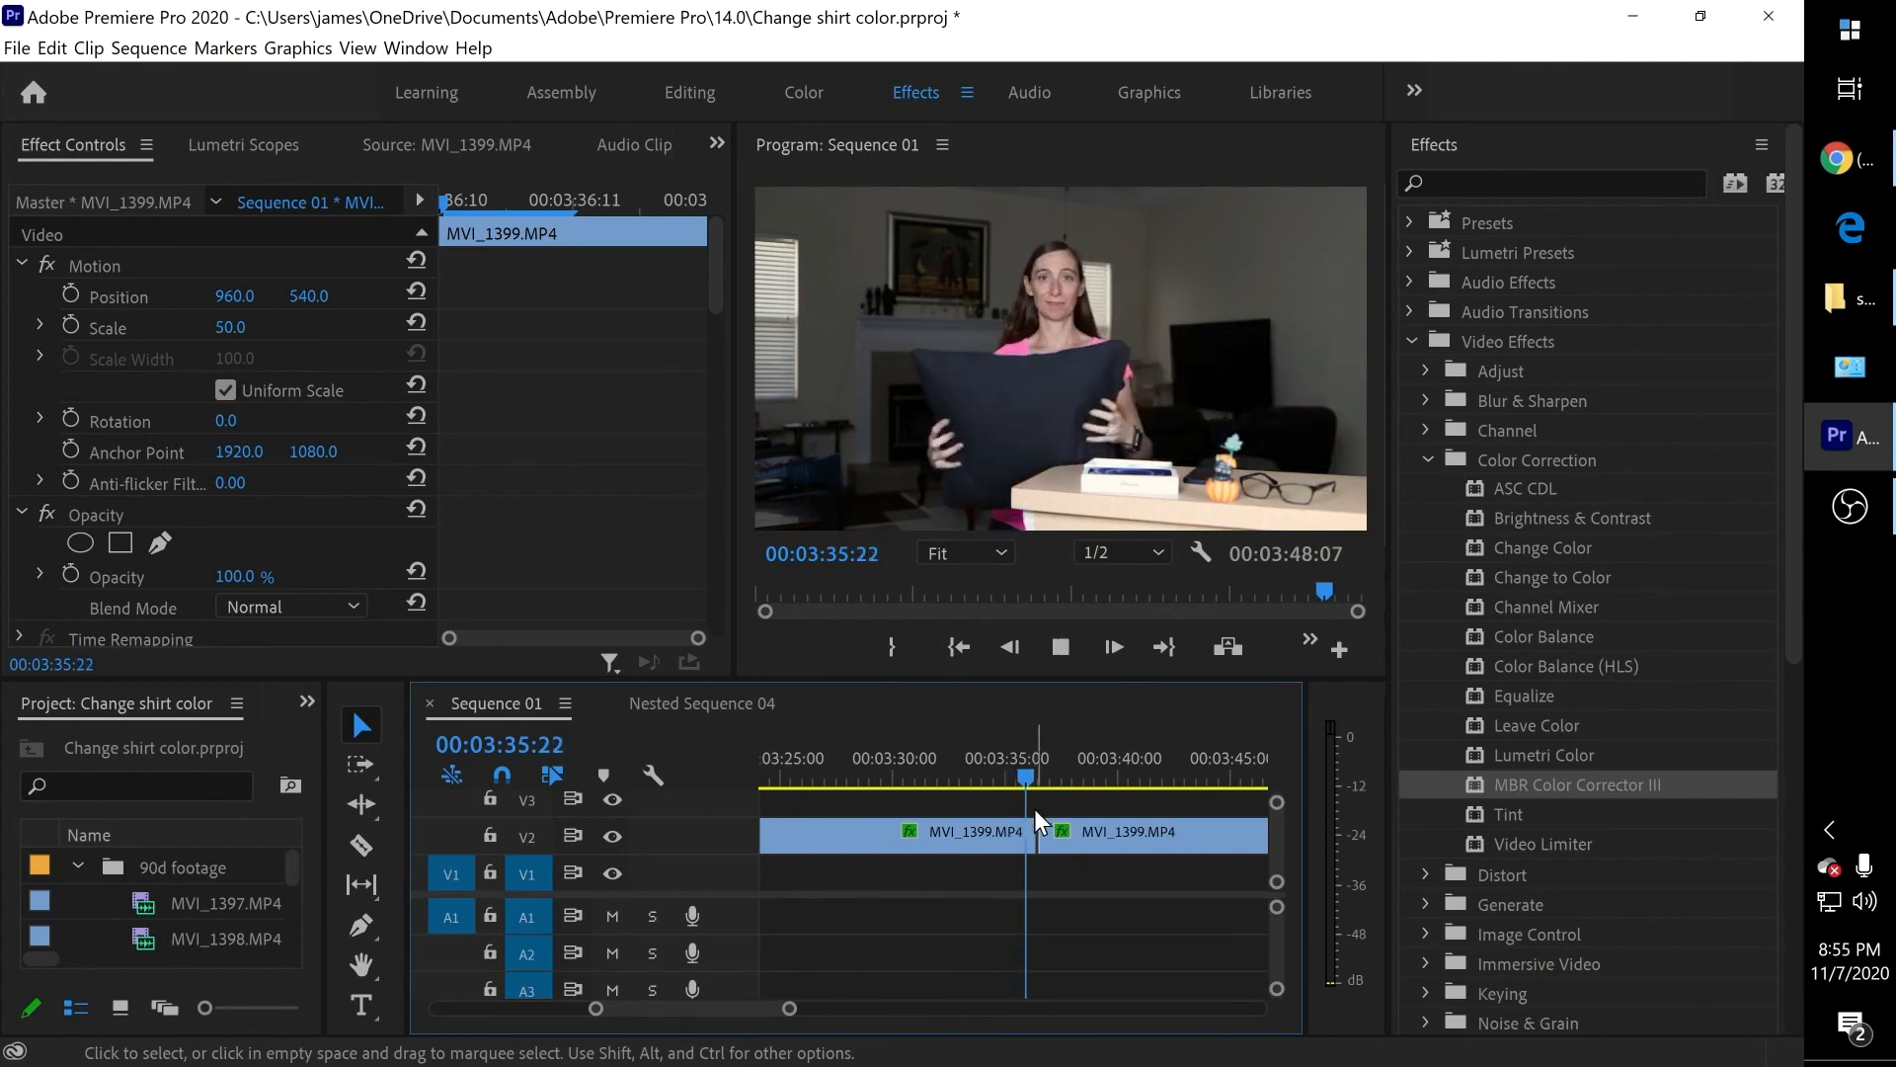
key(space)
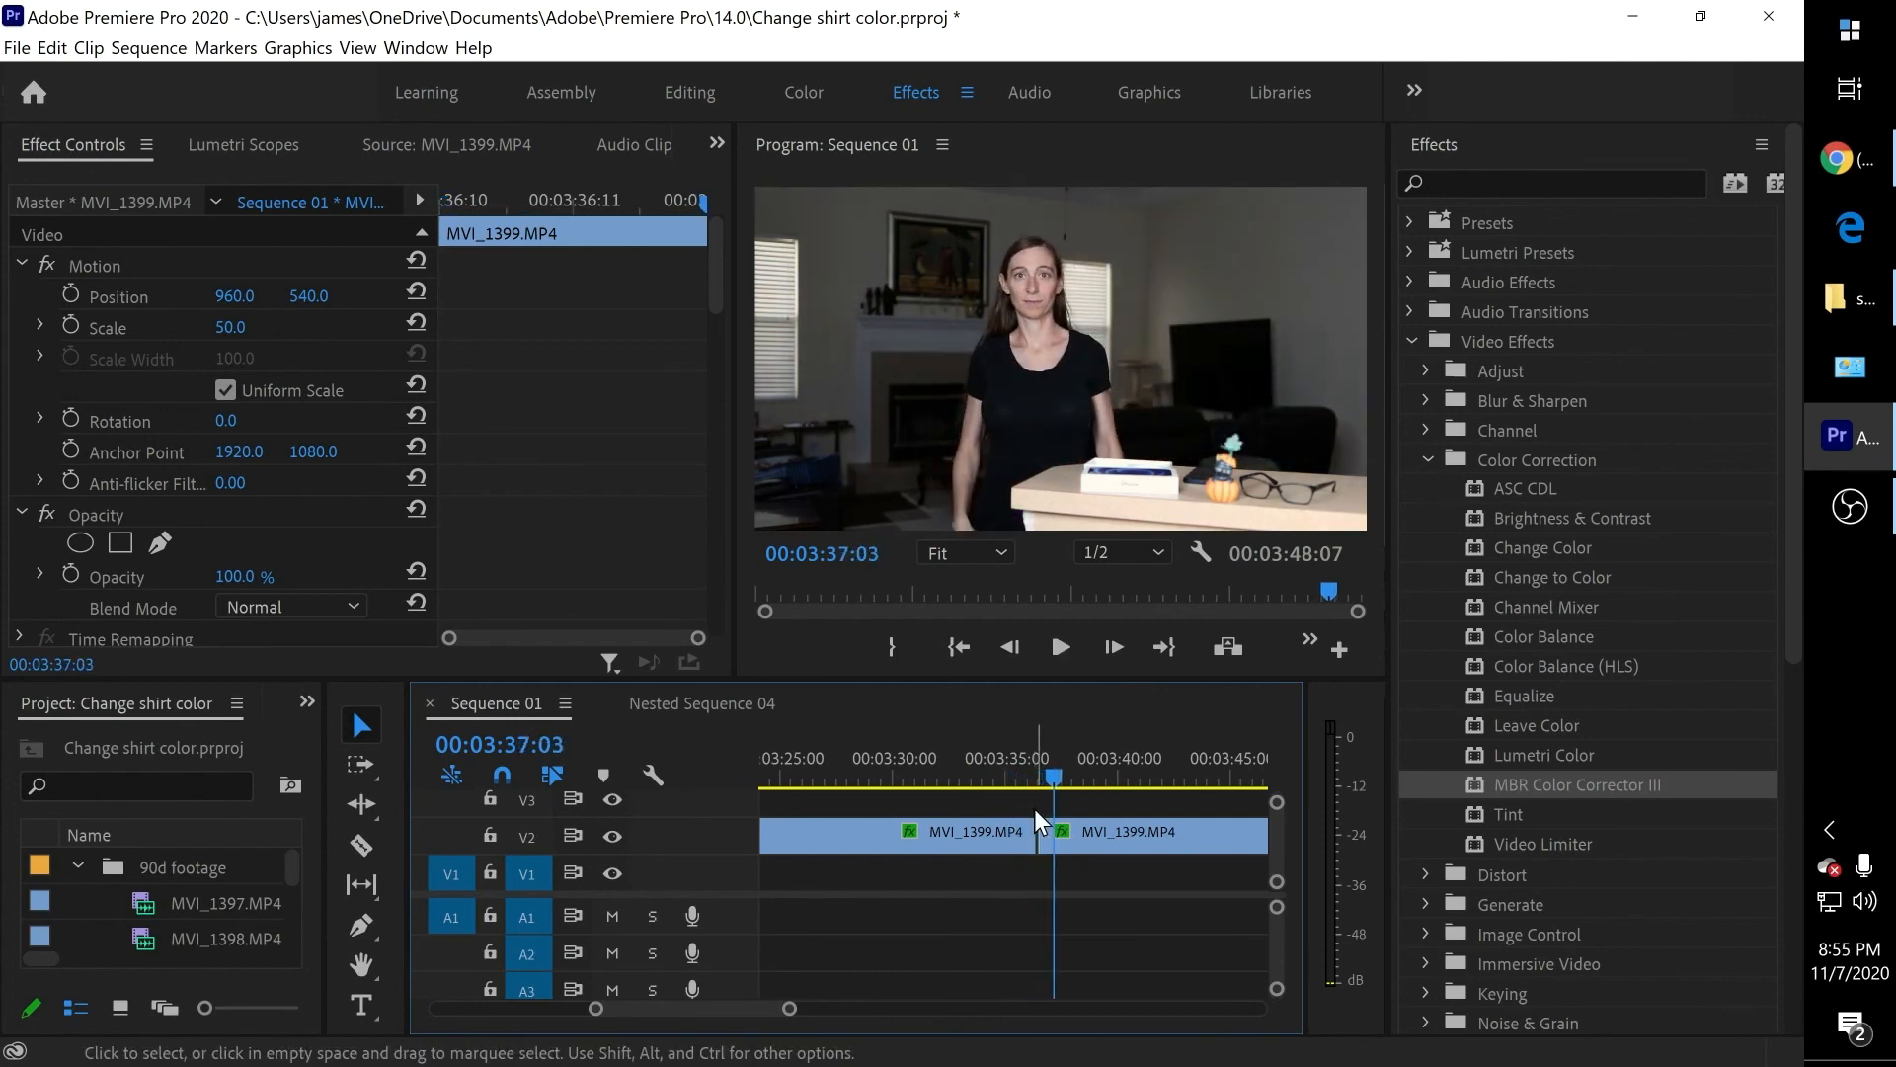